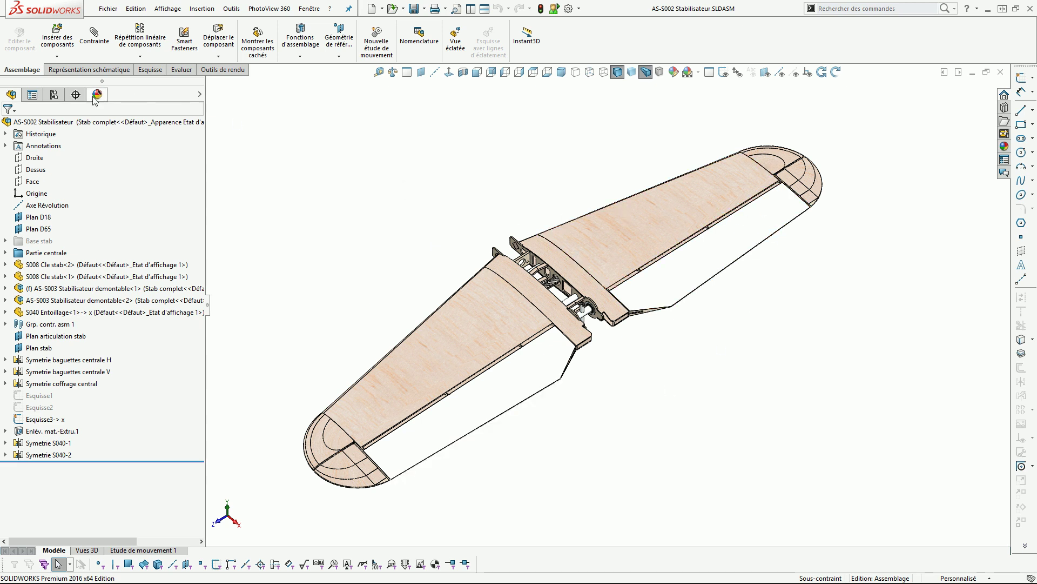
Activate the Stab sans coffrages configuration and examine the stabiliser's ribs, tubes and central spring from above
click(54, 94)
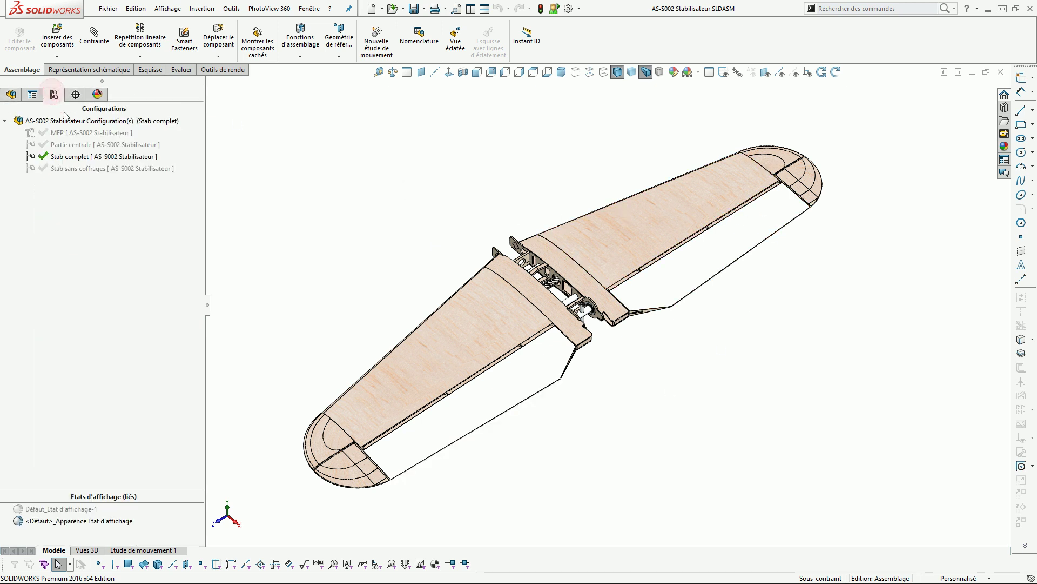
double_click(69, 169)
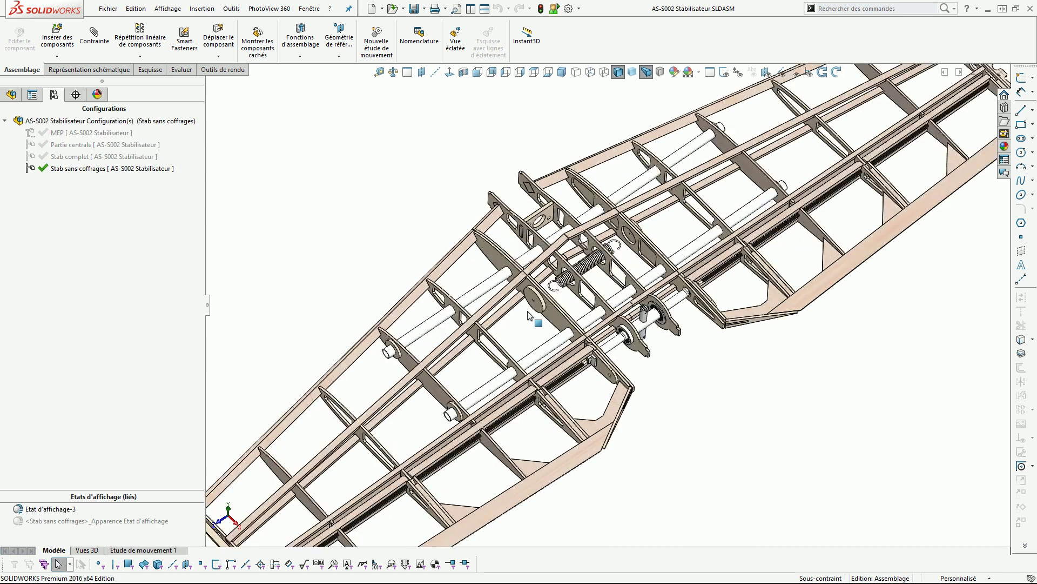
middle_drag(539, 321, 565, 377)
click(534, 71)
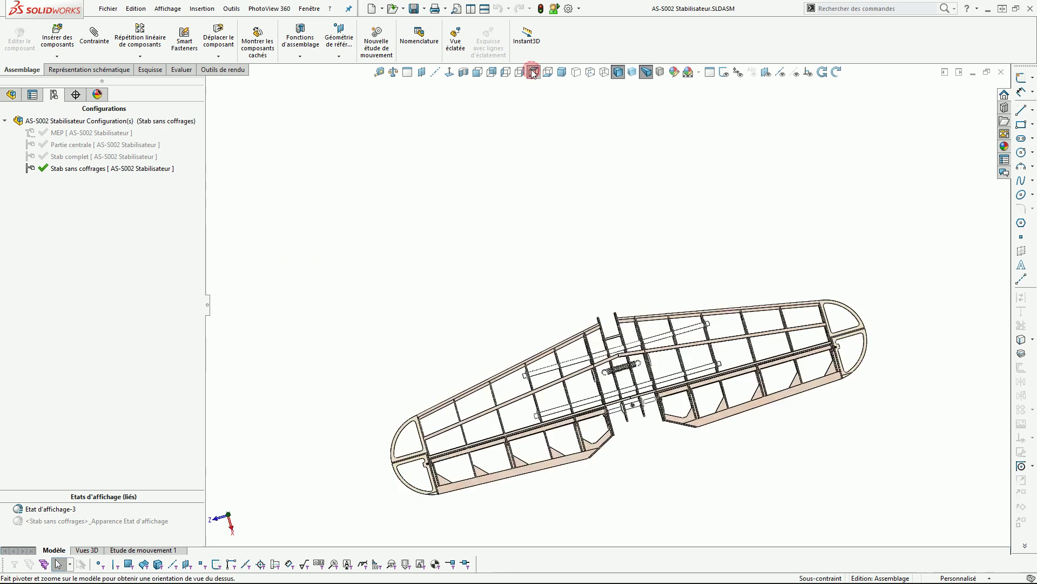
scroll(609, 296, down, 2)
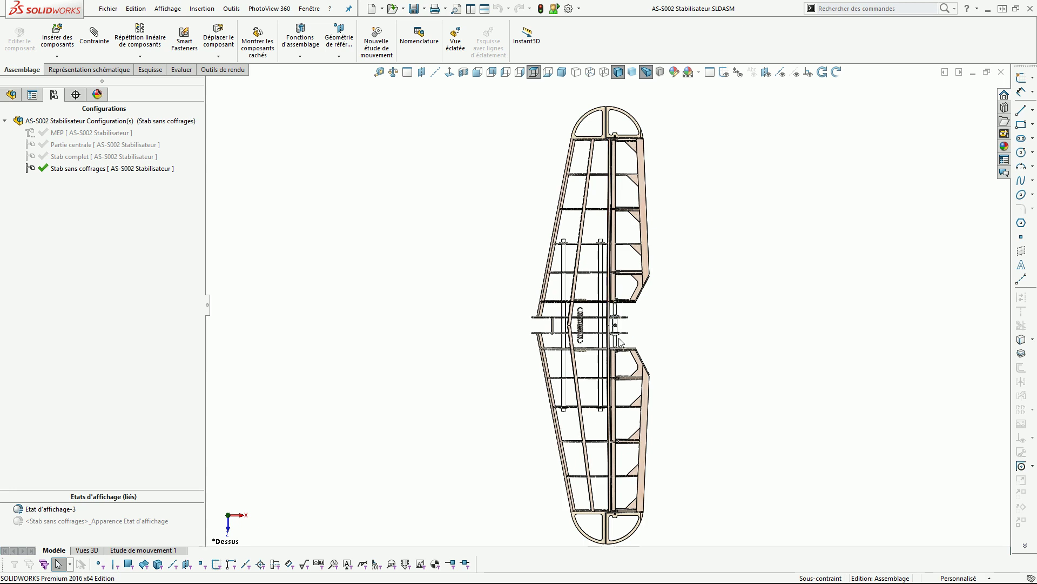
scroll(610, 296, down, 2)
scroll(600, 295, down, 5)
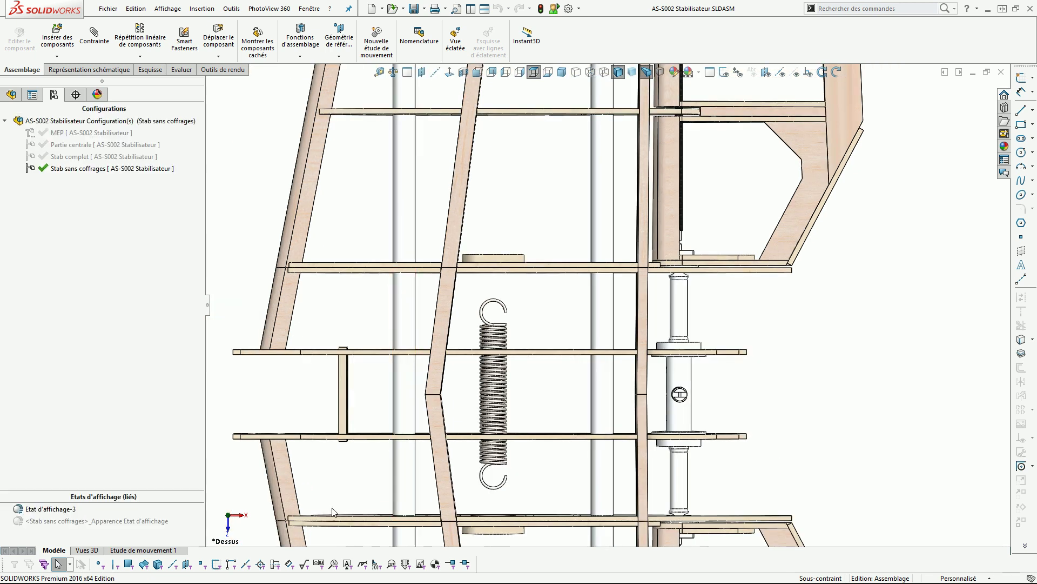
scroll(620, 372, up, 5)
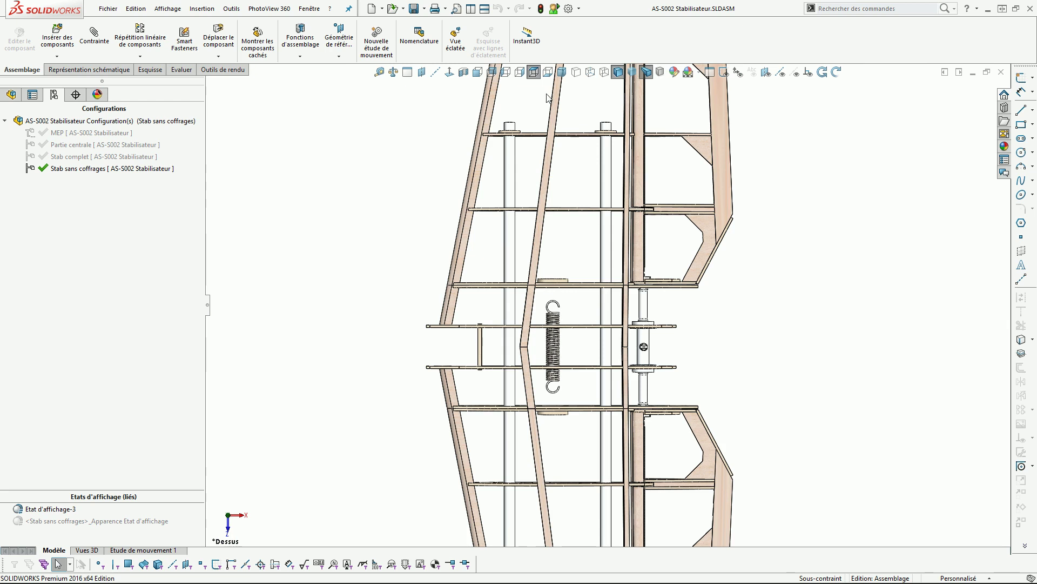
scroll(510, 266, up, 3)
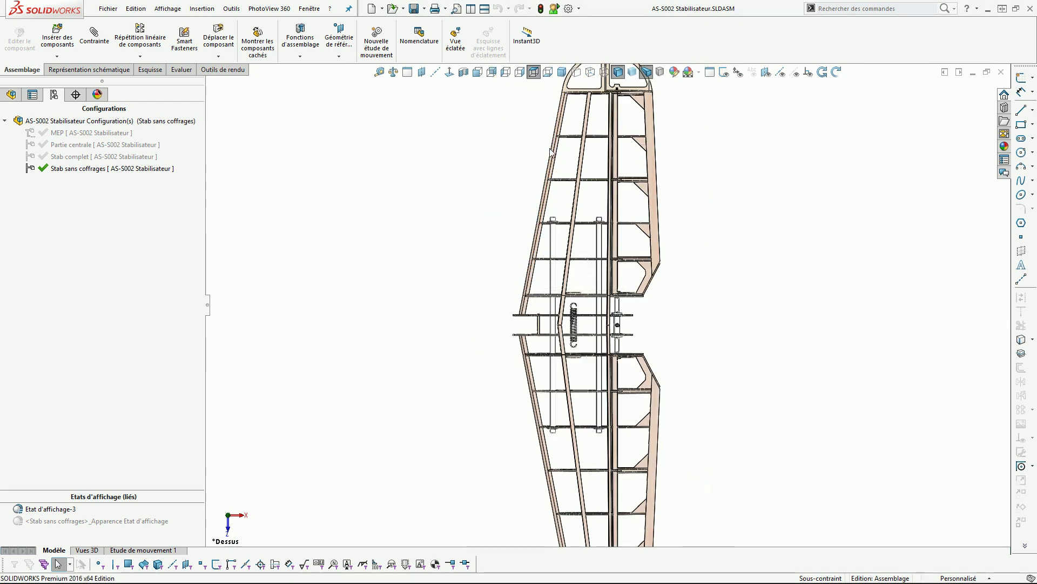
Examine the whole uncovered stabiliser framework in an isometric orientation and review the assembly's feature tree
click(561, 73)
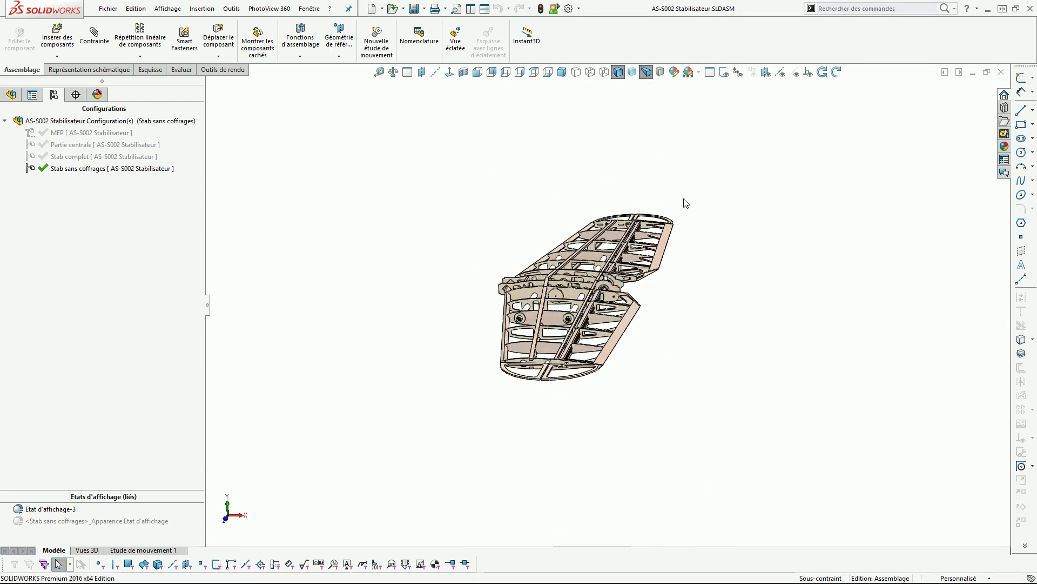
middle_drag(549, 282, 636, 166)
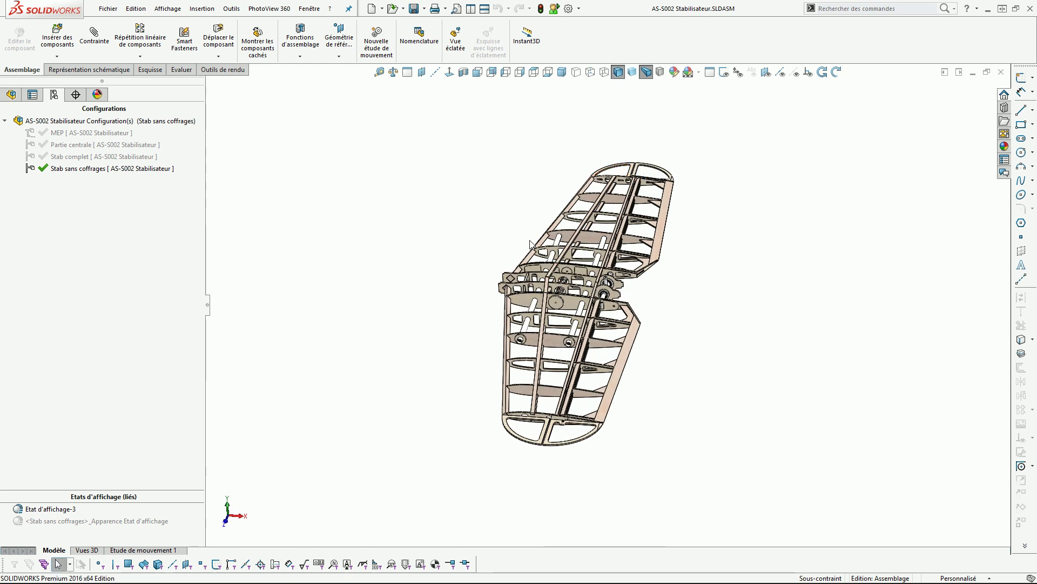
middle_drag(524, 248, 528, 216)
middle_drag(589, 294, 534, 296)
scroll(534, 296, down, 2)
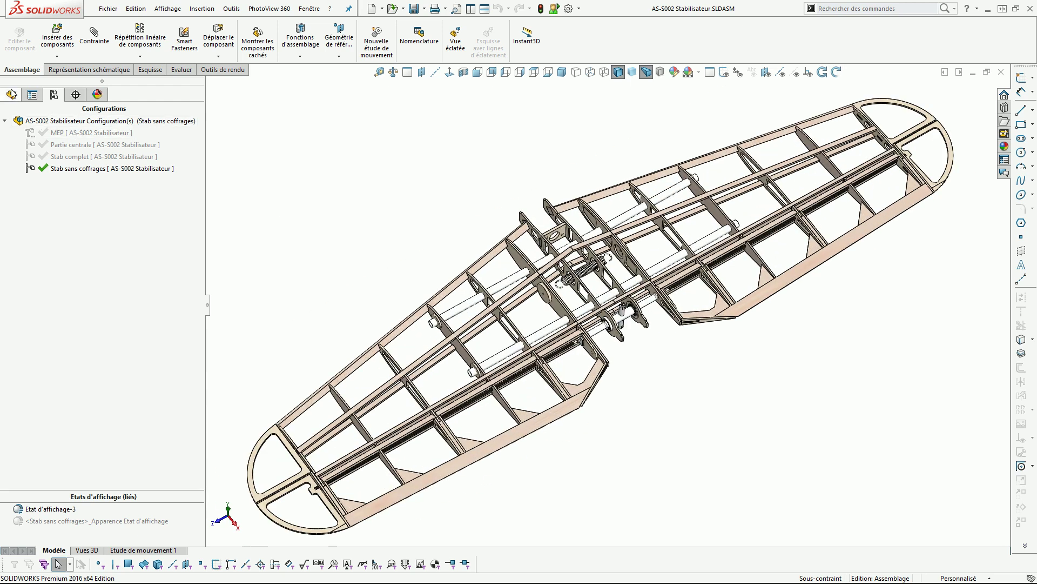
click(11, 94)
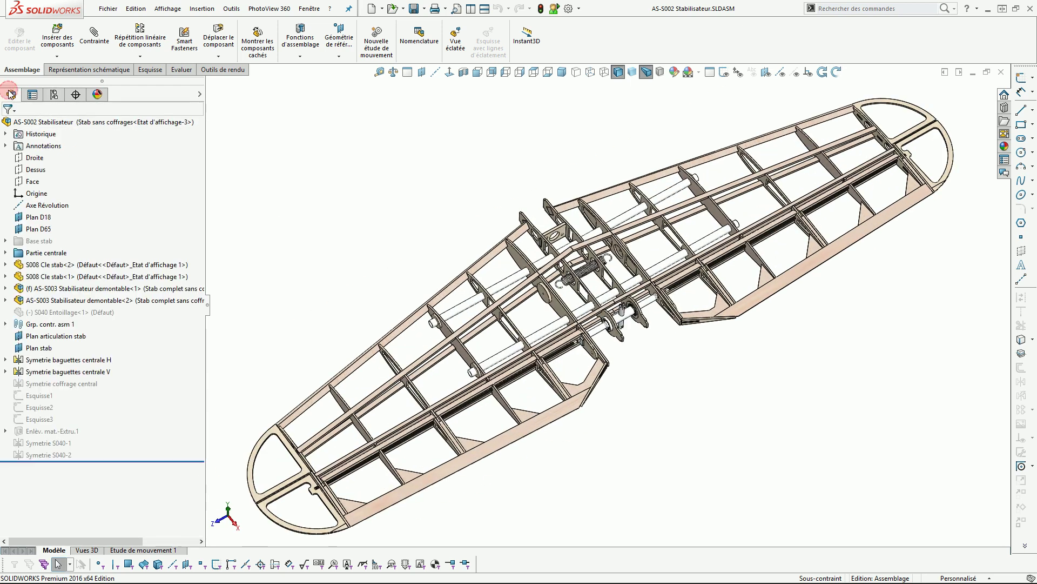
Activate the Stab complet configuration and inspect the covering on the stabiliser's trailing section
click(54, 94)
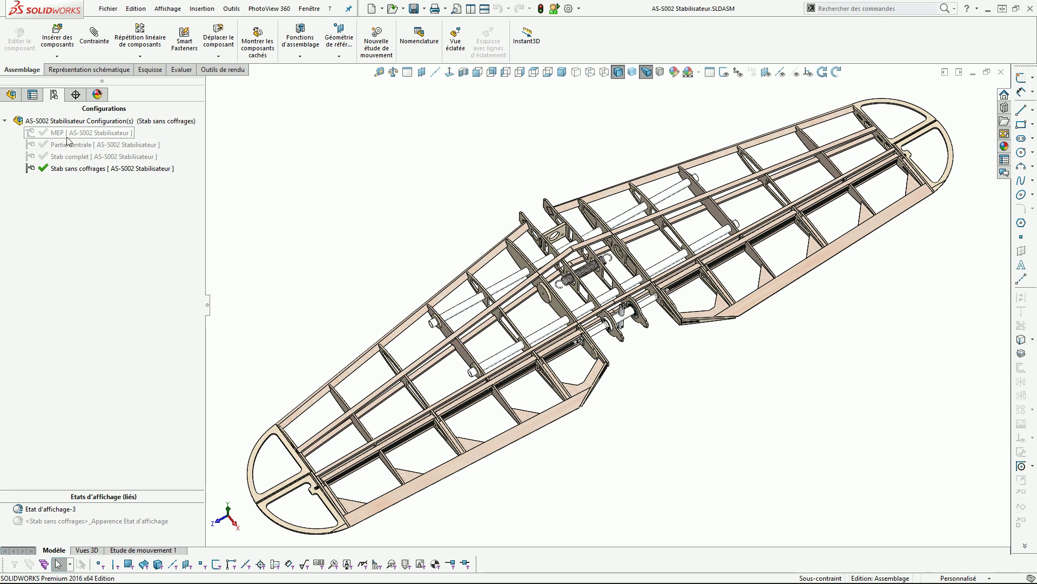
double_click(69, 157)
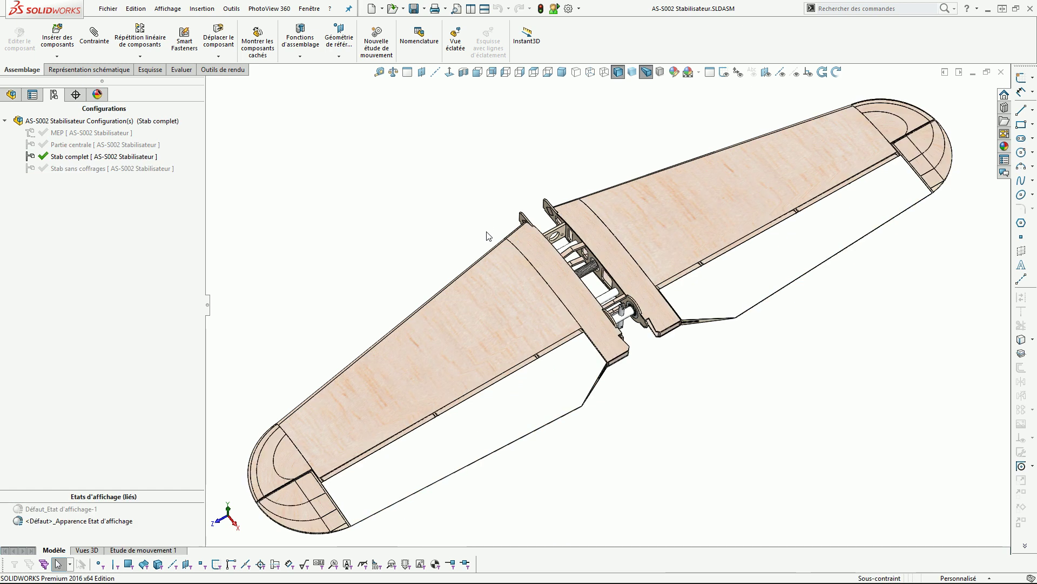
middle_drag(530, 277, 655, 364)
click(610, 373)
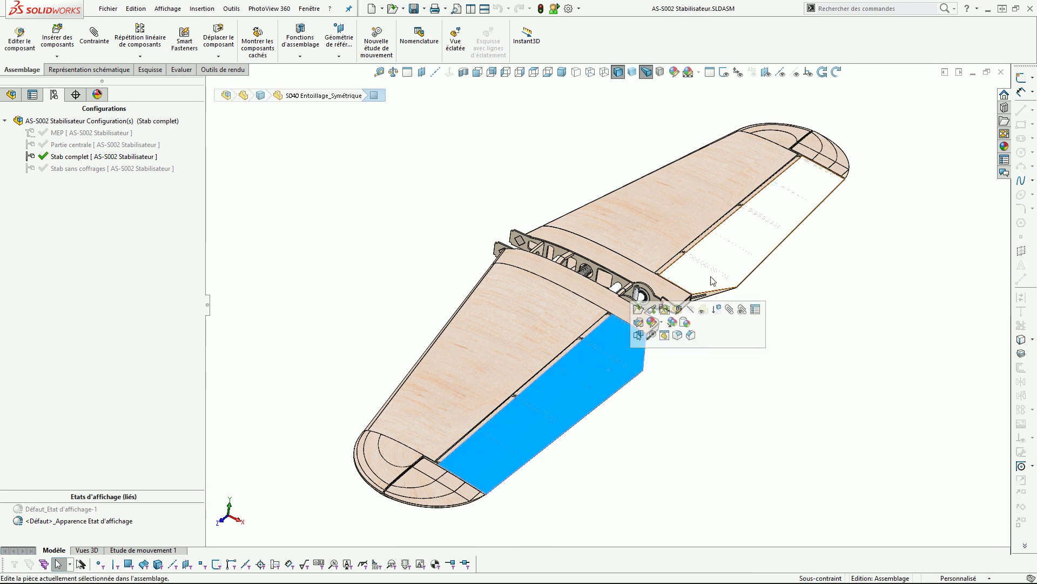
click(730, 354)
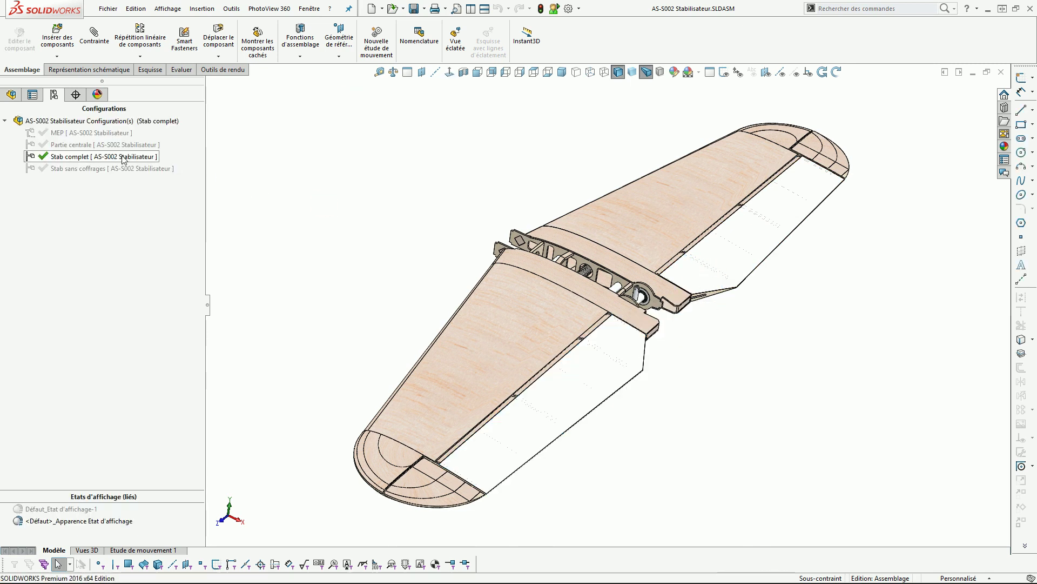
Activate the Partie centrale configuration and examine the central section's ribs and its projecting front ends
click(55, 144)
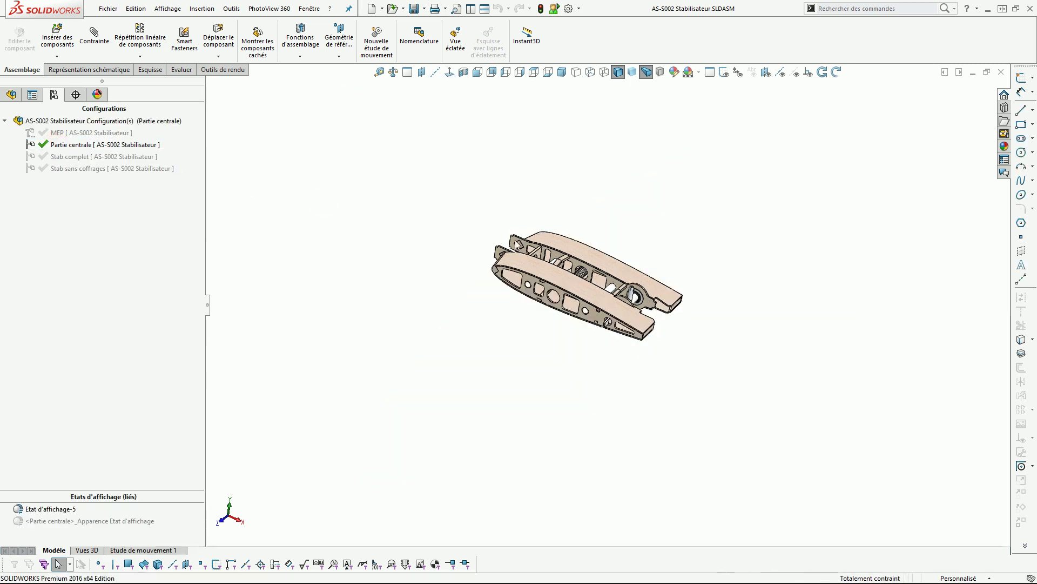
middle_drag(601, 290, 545, 298)
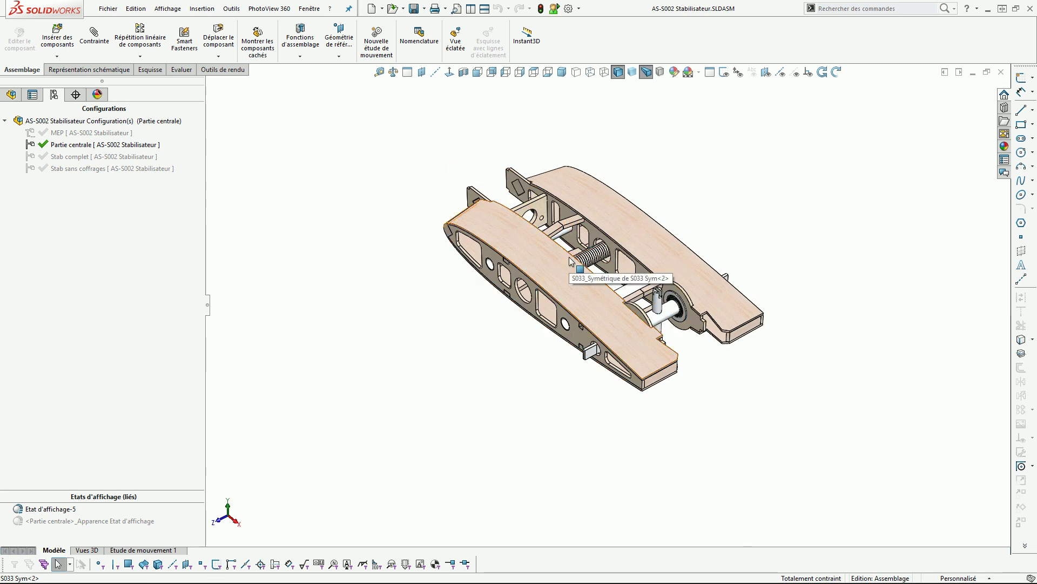
middle_drag(573, 262, 660, 265)
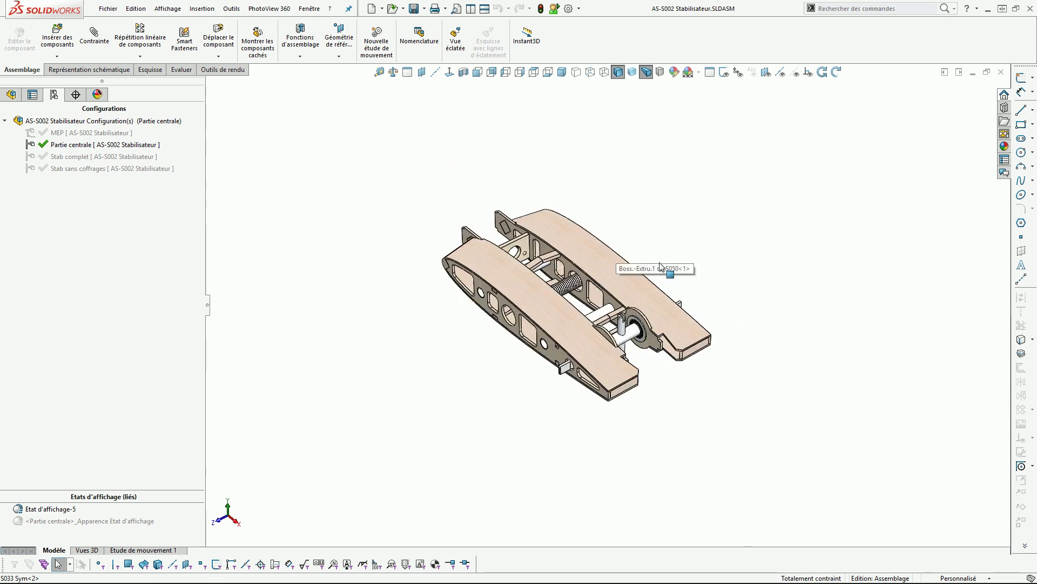
middle_drag(557, 335, 528, 323)
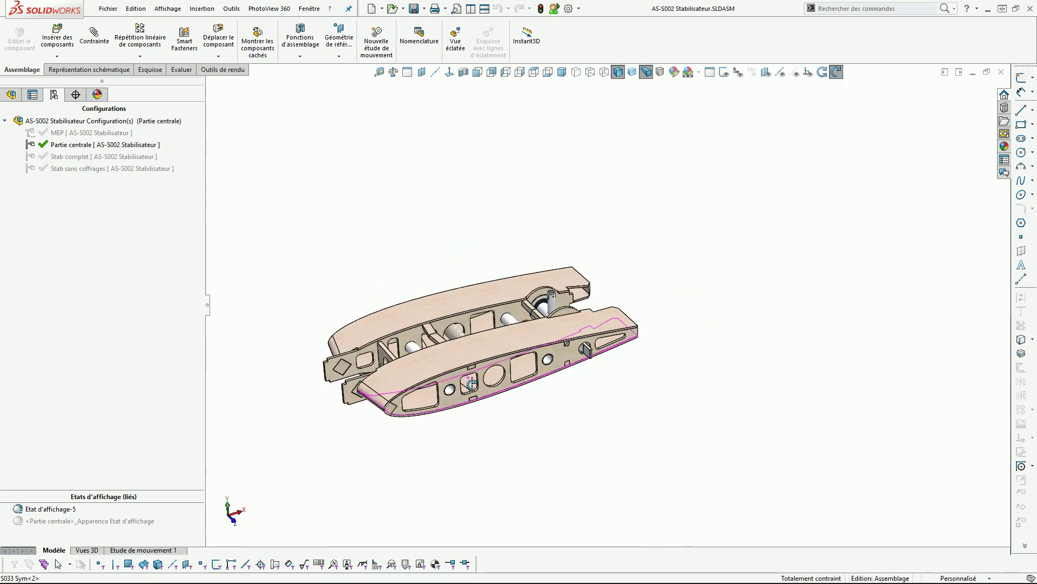
scroll(324, 394, down, 5)
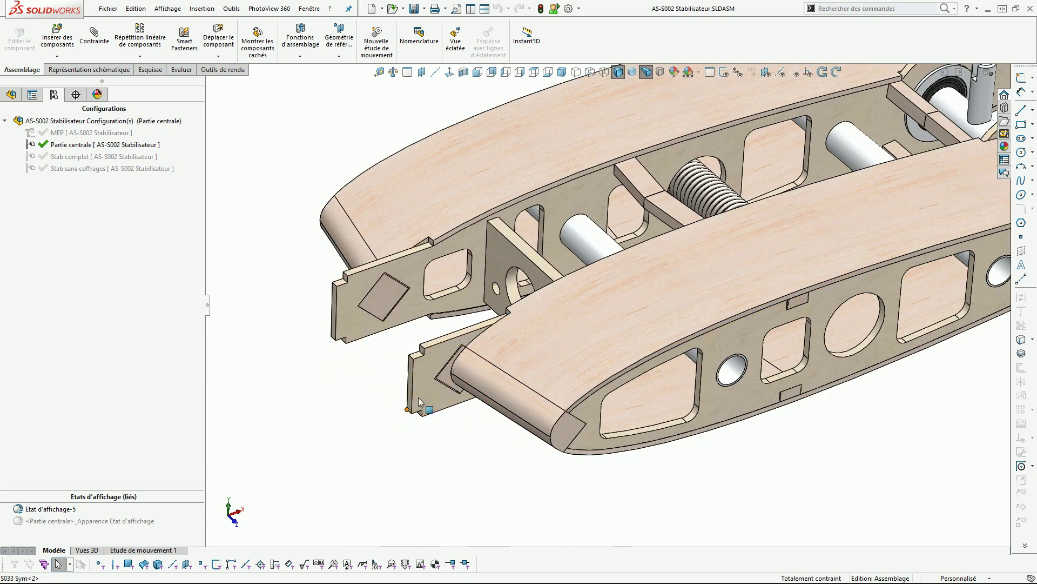
scroll(342, 286, up, 6)
Examine the rear pivot, bearing and spring of the stabiliser's central section from several angles
middle_drag(662, 342, 554, 373)
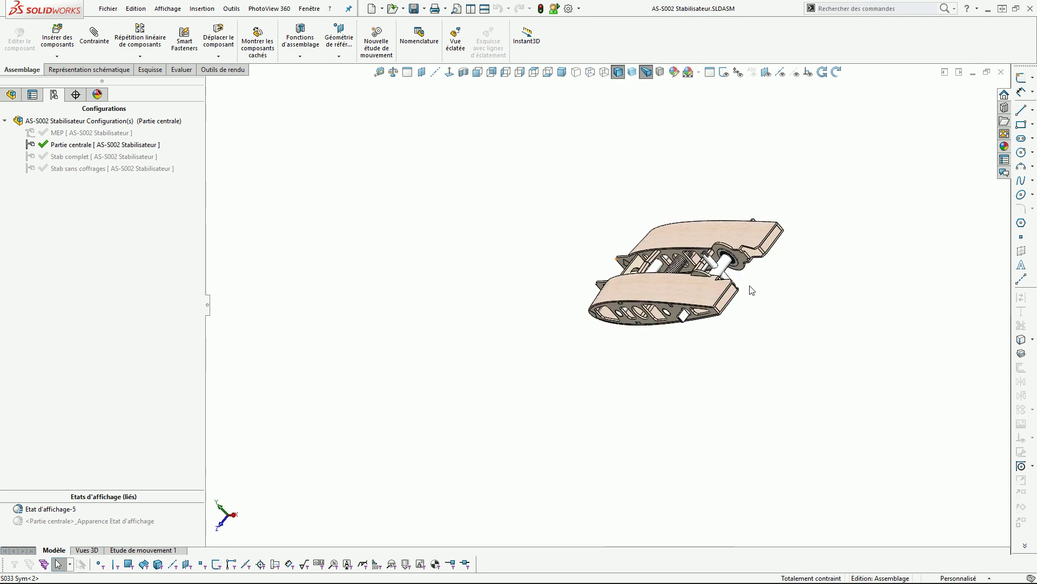
scroll(752, 290, down, 8)
scroll(602, 219, up, 10)
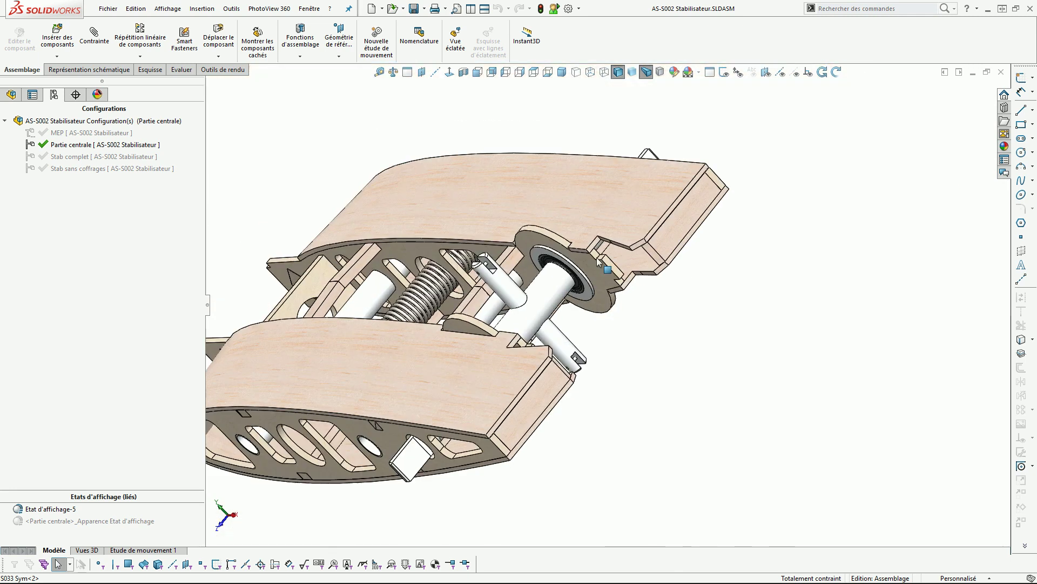
middle_drag(602, 219, 551, 221)
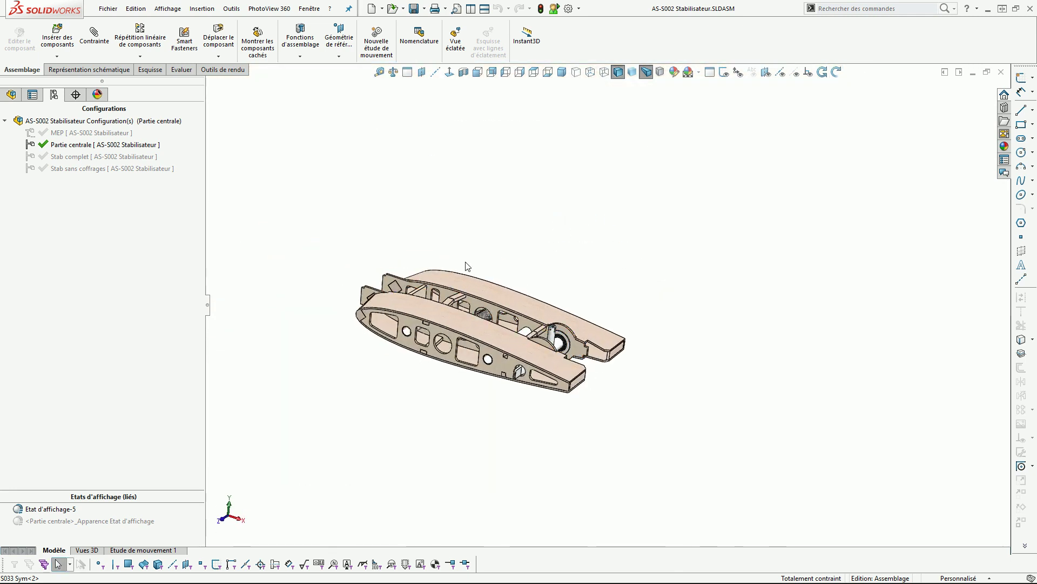
scroll(406, 283, down, 4)
scroll(661, 391, up, 3)
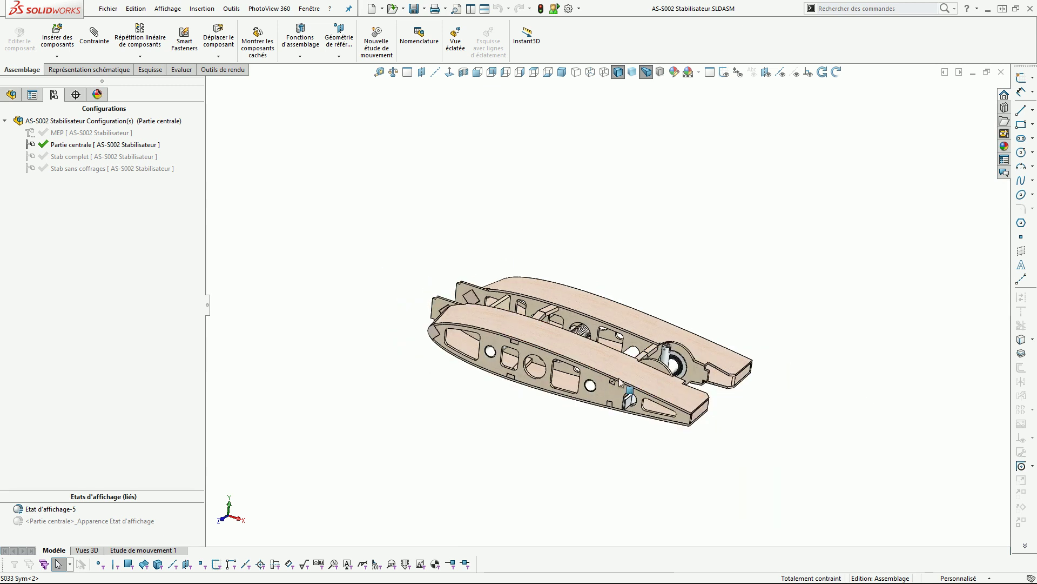
middle_drag(660, 387, 542, 409)
scroll(601, 383, down, 2)
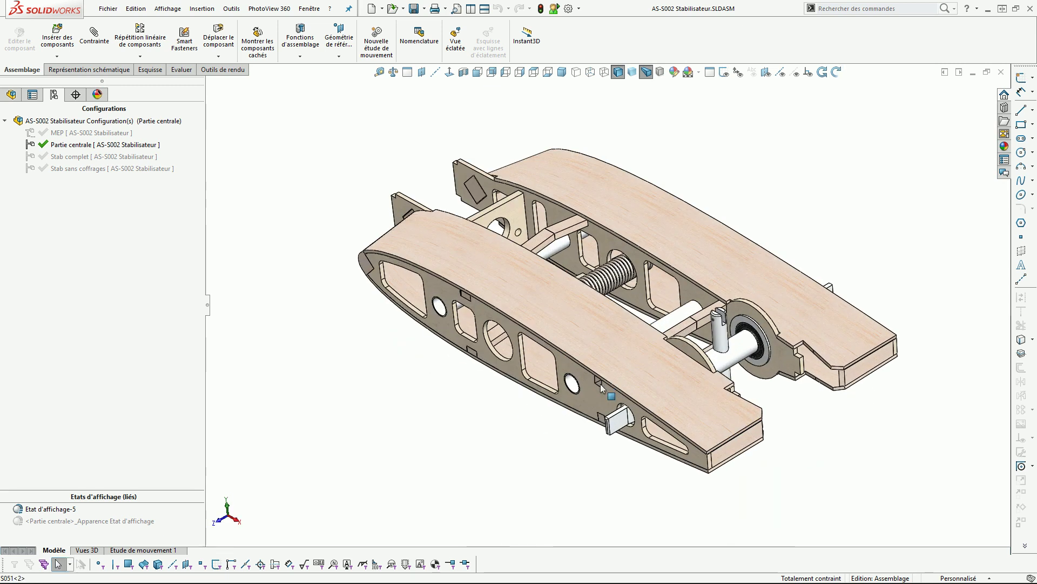
scroll(602, 326, up, 2)
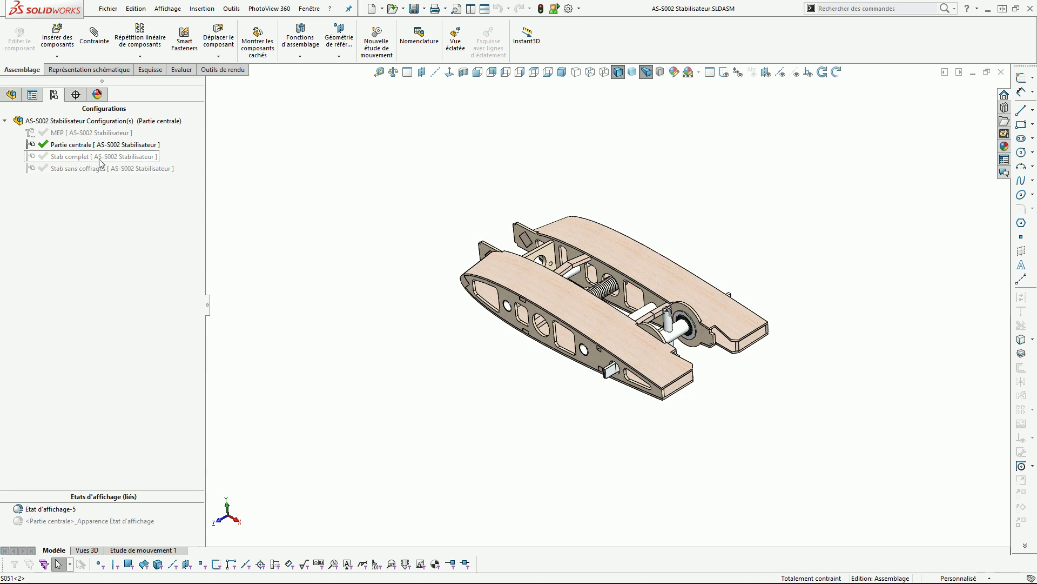
Activate the MEP configuration and examine the stabiliser with one half exposed and the other sheeted
double_click(55, 133)
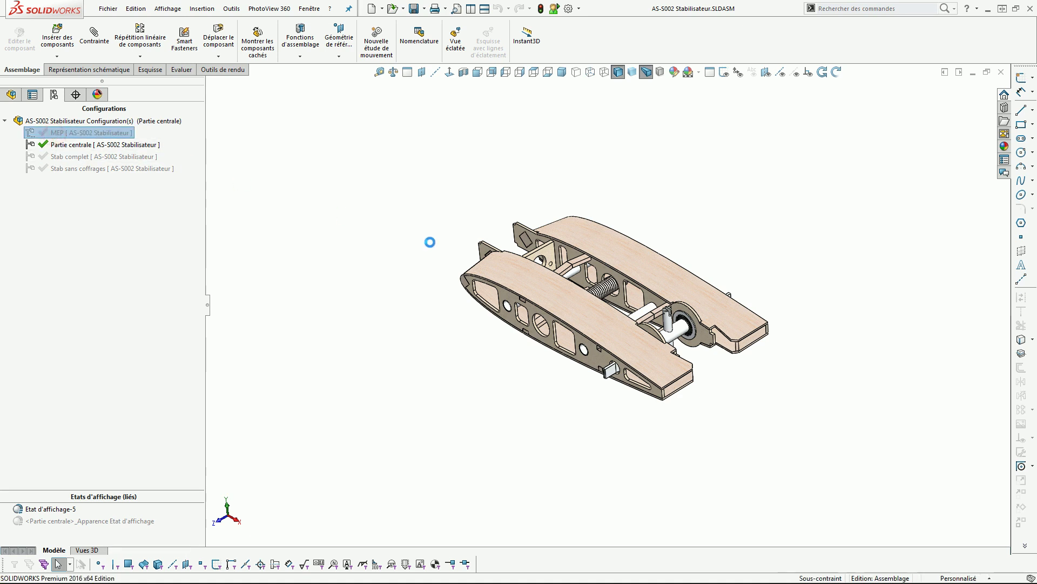
scroll(481, 278, up, 6)
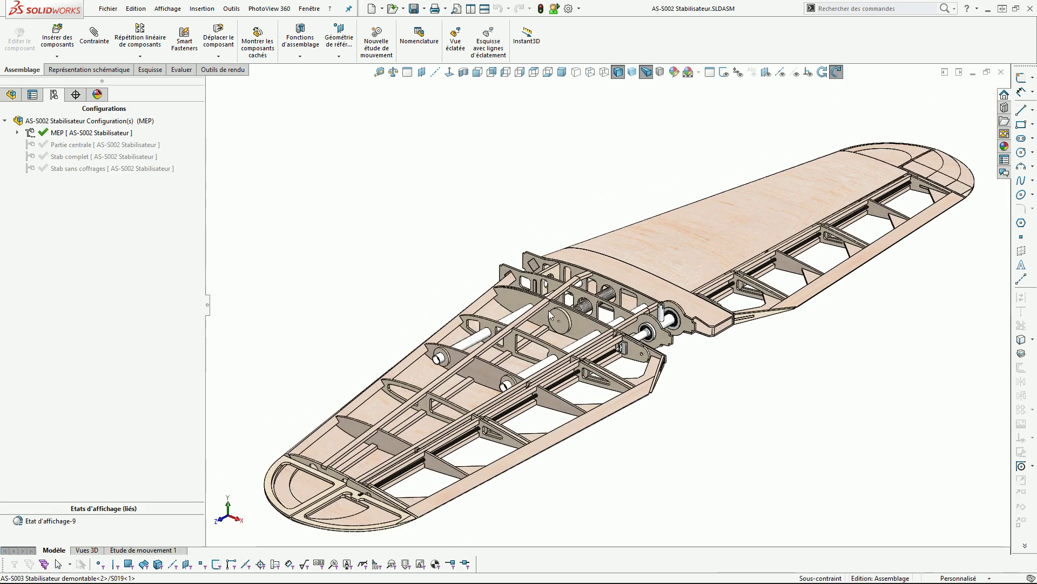
scroll(549, 313, down, 1)
middle_drag(556, 324, 558, 354)
scroll(658, 307, down, 4)
scroll(590, 311, up, 4)
scroll(616, 281, down, 3)
scroll(625, 270, up, 1)
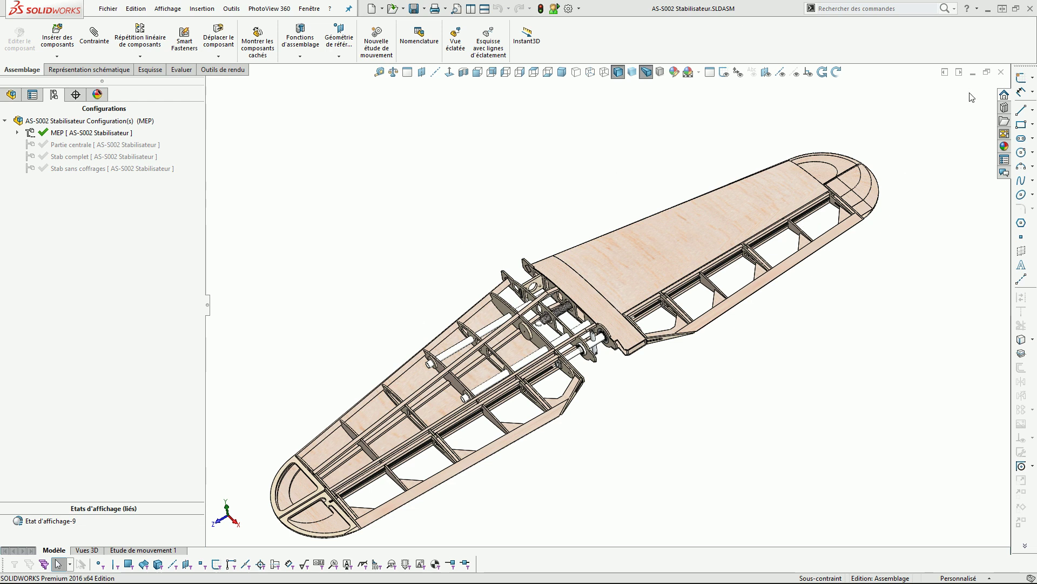
Close the stabiliser assembly, switch to the AS-A008 Aile assembly and view the wing's upper surface
click(1001, 72)
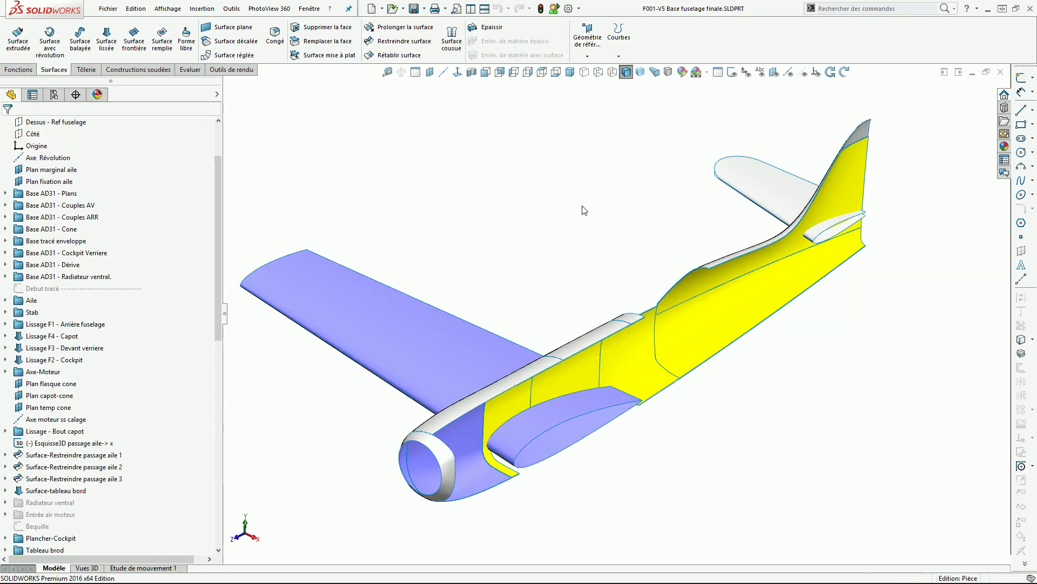
key(ctrl+Tab)
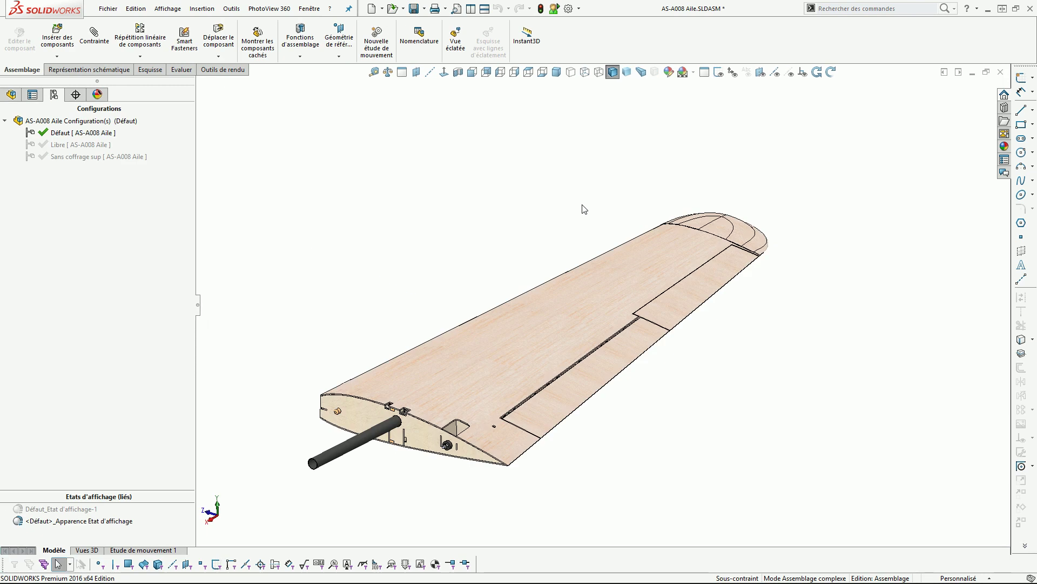
scroll(581, 224, up, 2)
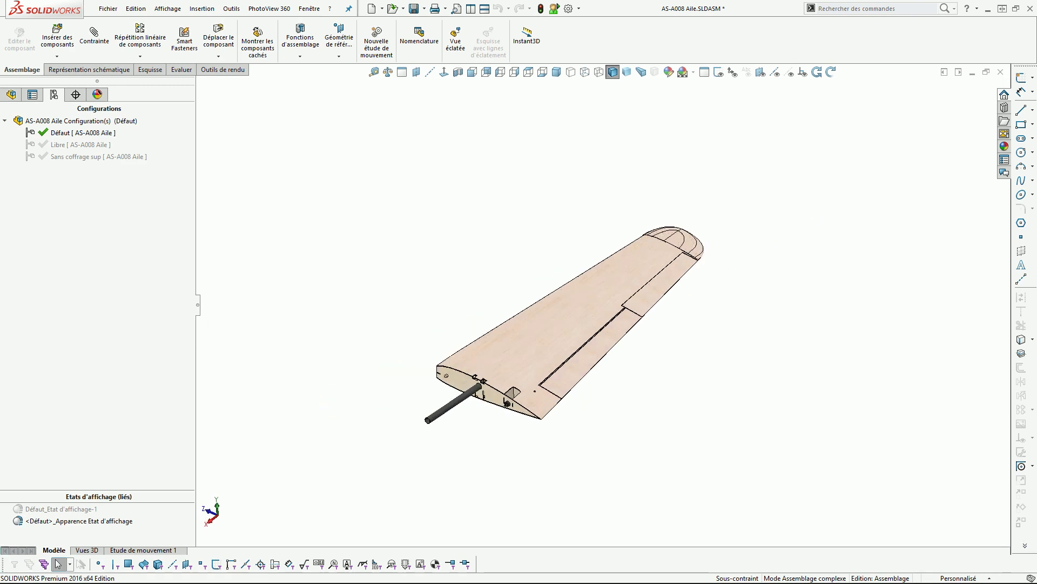
mouse_move(626, 274)
middle_down()
mouse_move(634, 208)
mouse_move(613, 287)
mouse_move(597, 303)
mouse_move(620, 306)
mouse_move(666, 280)
mouse_move(611, 276)
mouse_move(621, 294)
middle_up()
scroll(697, 318, down, 2)
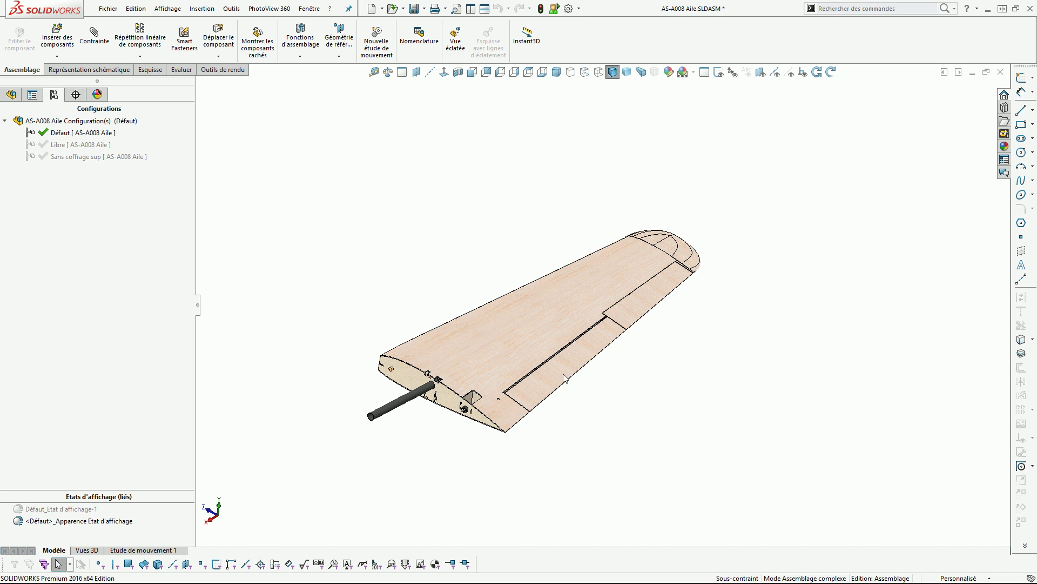
Examine the wing's underside, including the wheel well and the control horns with their linkage rod
mouse_move(628, 381)
middle_down()
mouse_move(524, 297)
mouse_move(547, 201)
mouse_move(492, 260)
middle_up()
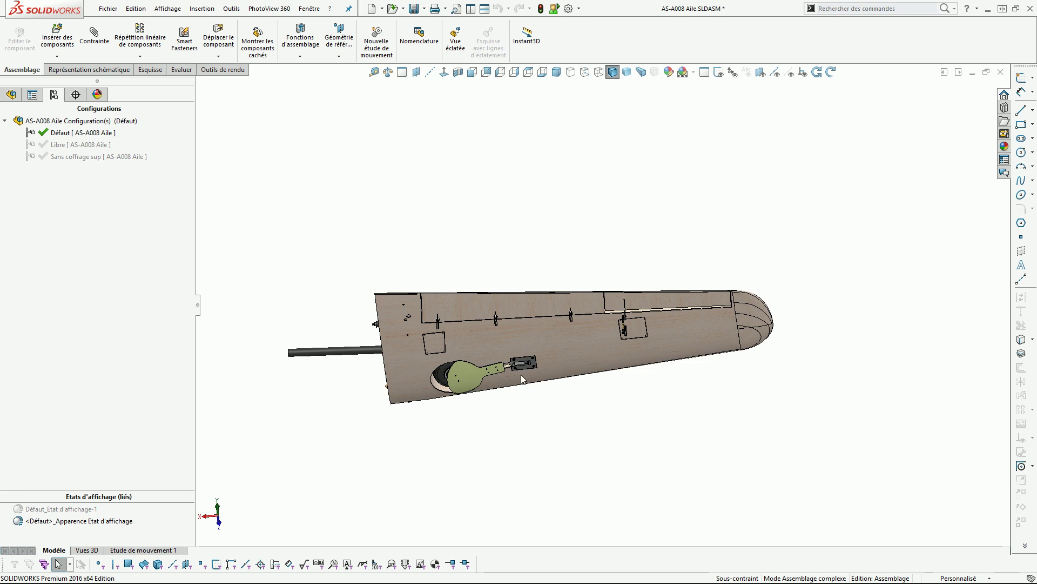
scroll(497, 349, down, 5)
middle_drag(490, 327, 644, 356)
scroll(644, 357, up, 4)
scroll(812, 260, down, 6)
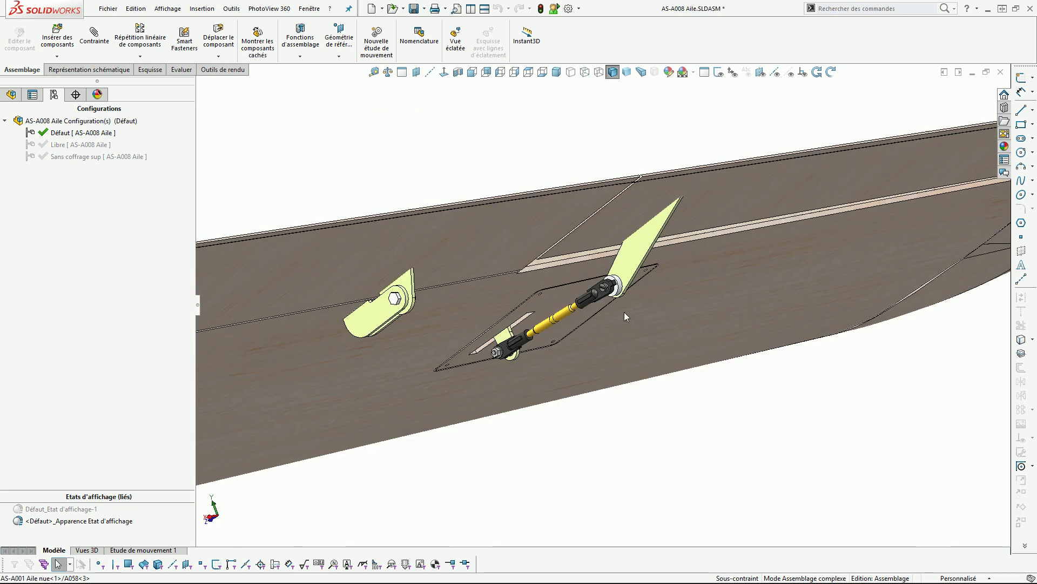
Activate the Sans coffrage sup configuration of the wing assembly and view the exposed internal structure
scroll(627, 312, up, 7)
middle_drag(607, 301, 643, 403)
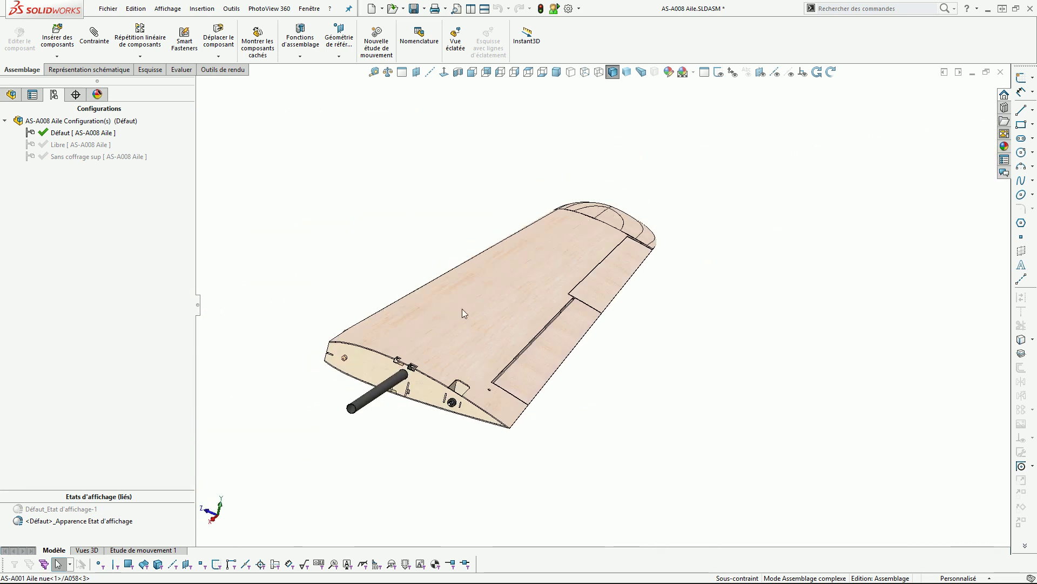
double_click(70, 157)
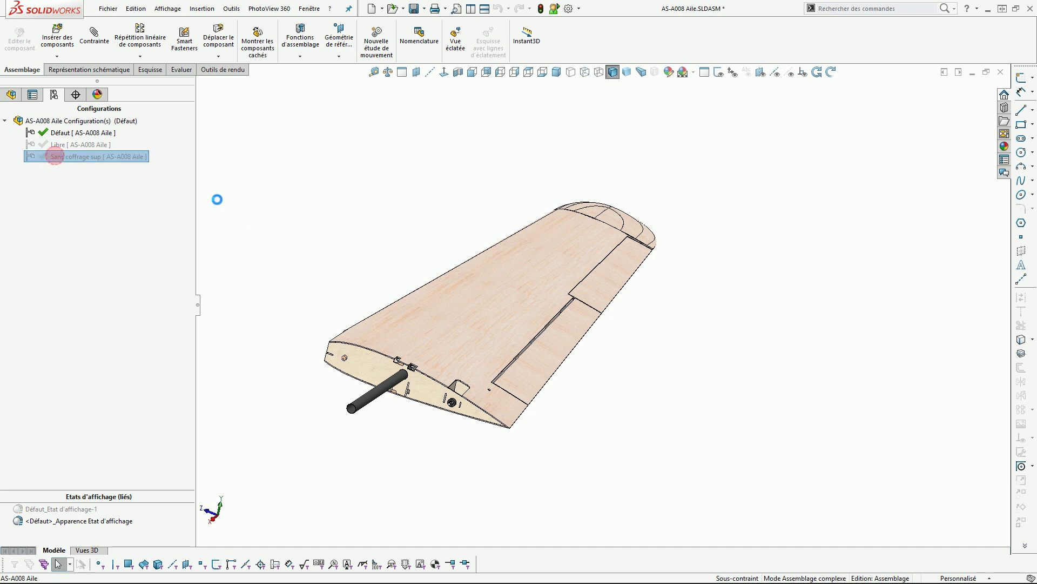
middle_drag(367, 346, 288, 373)
scroll(287, 373, down, 1)
scroll(415, 354, up, 4)
scroll(416, 358, down, 5)
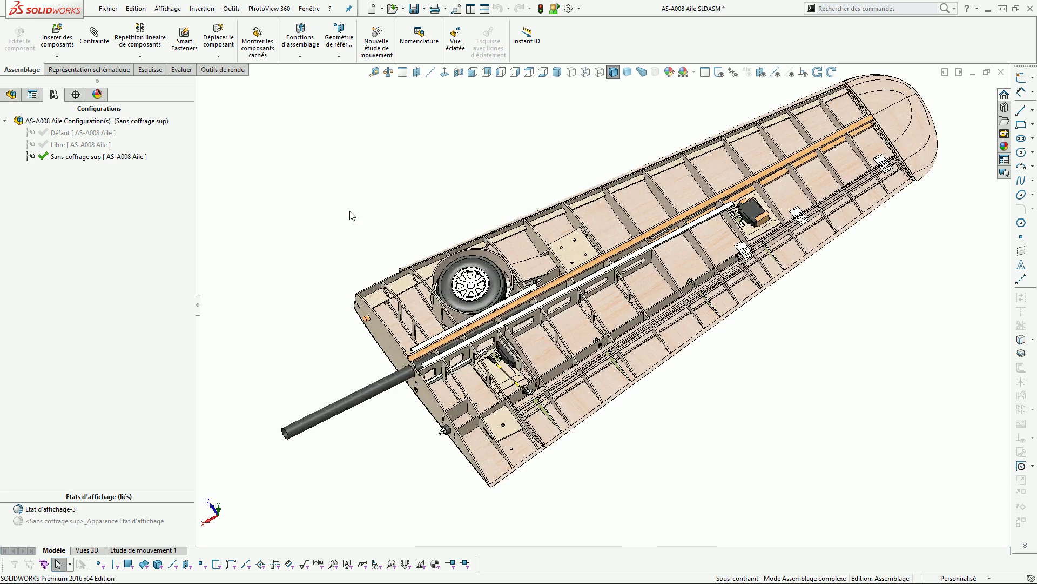
Display the wing assembly's component tree and look through the contents of the Volet folder
click(11, 94)
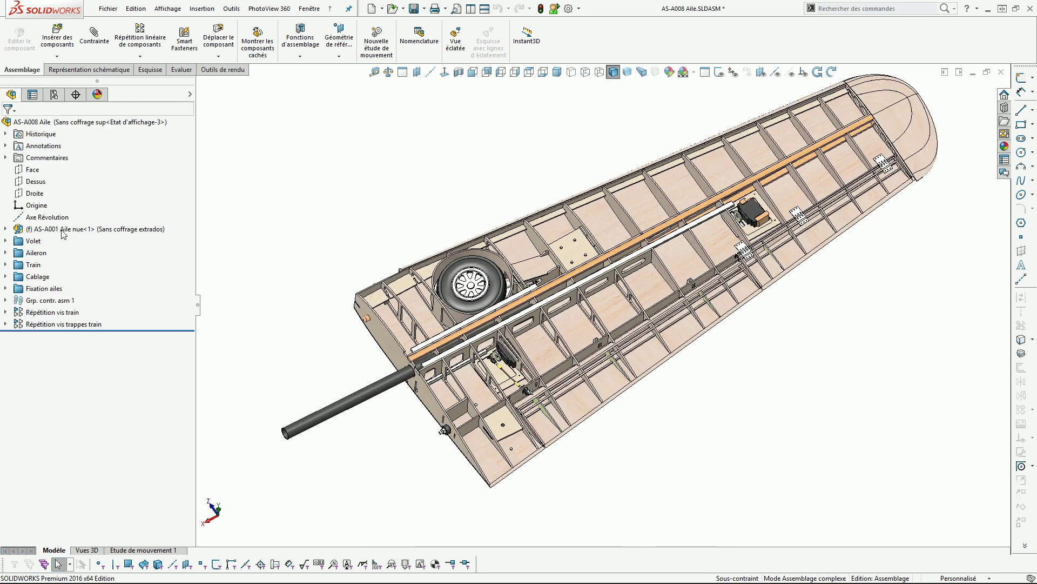
click(6, 241)
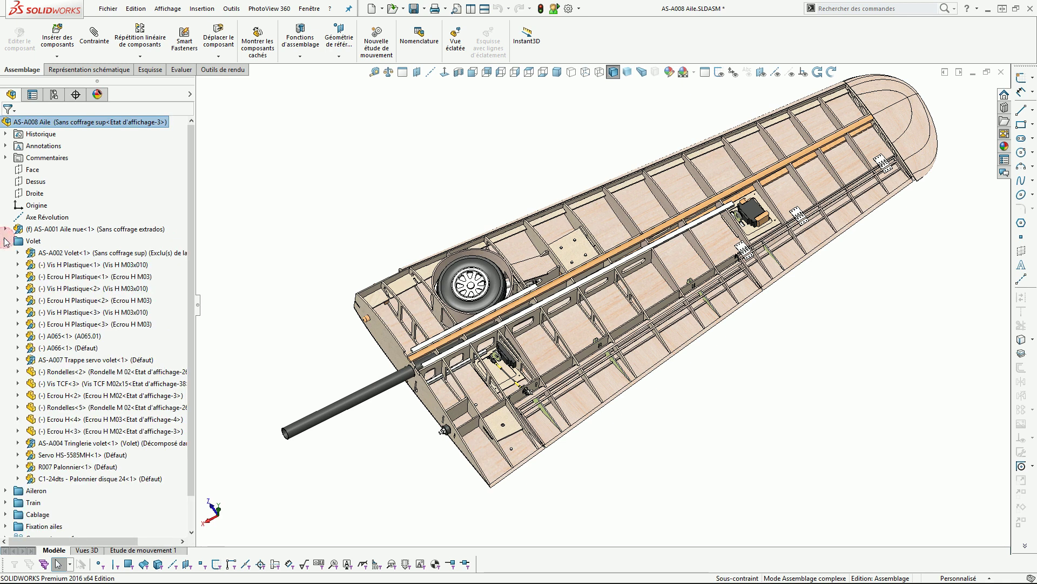
click(6, 239)
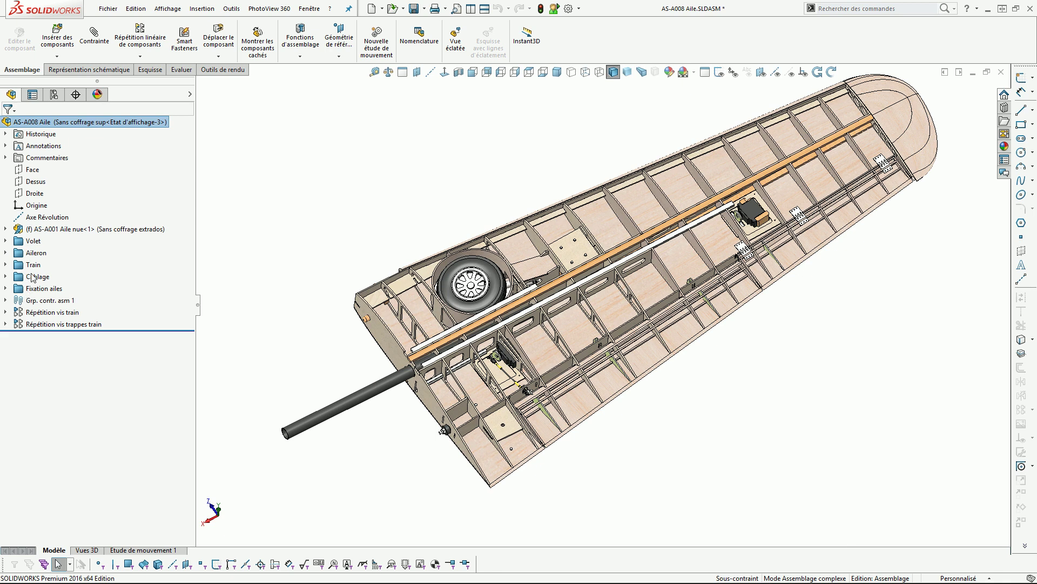
Highlight the AS-A001 Aile nue subassembly and examine the bare wing's structure
click(23, 230)
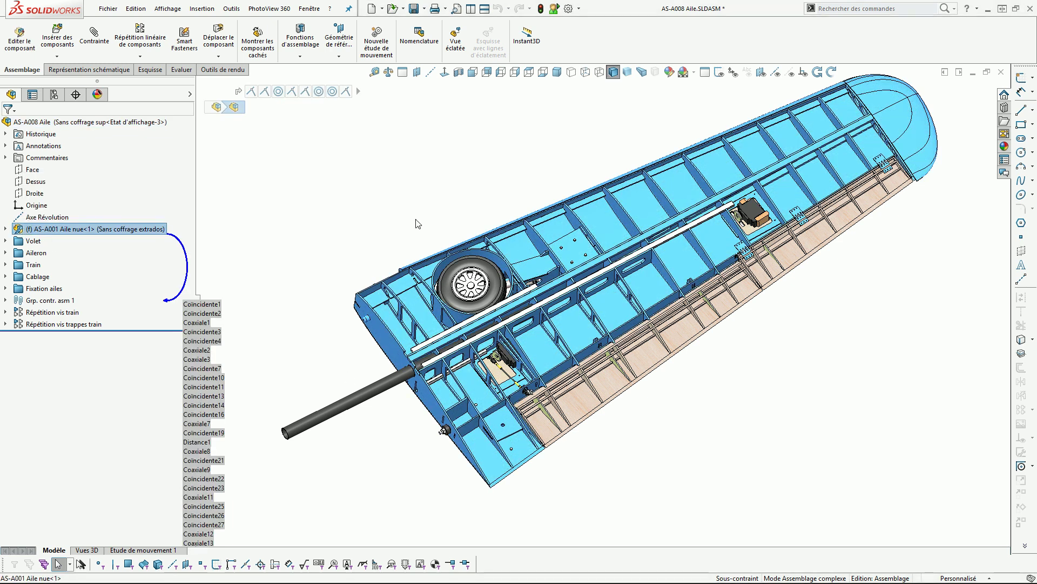
scroll(753, 212, down, 6)
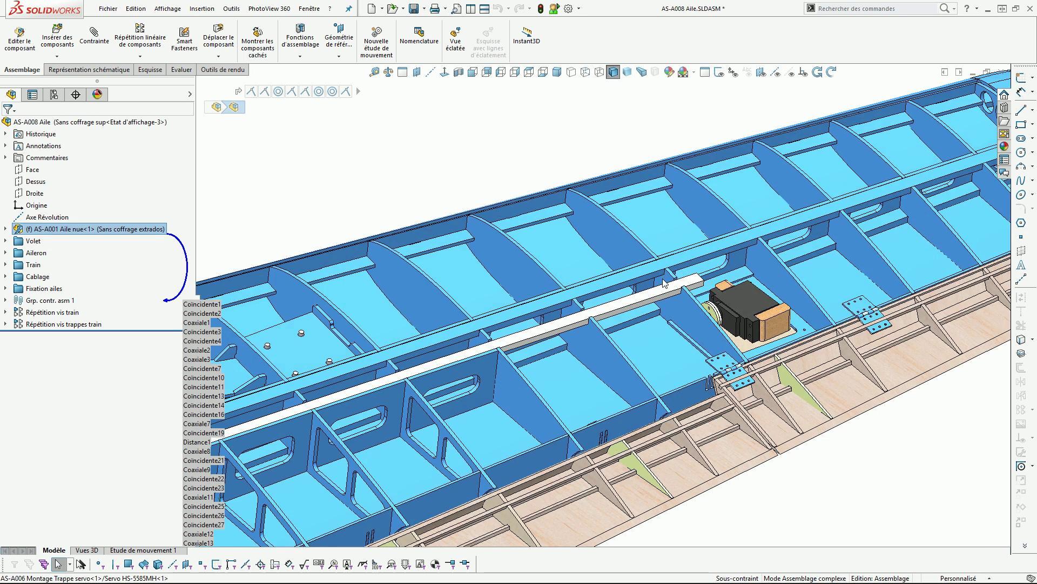
scroll(665, 283, up, 5)
middle_drag(473, 339, 512, 364)
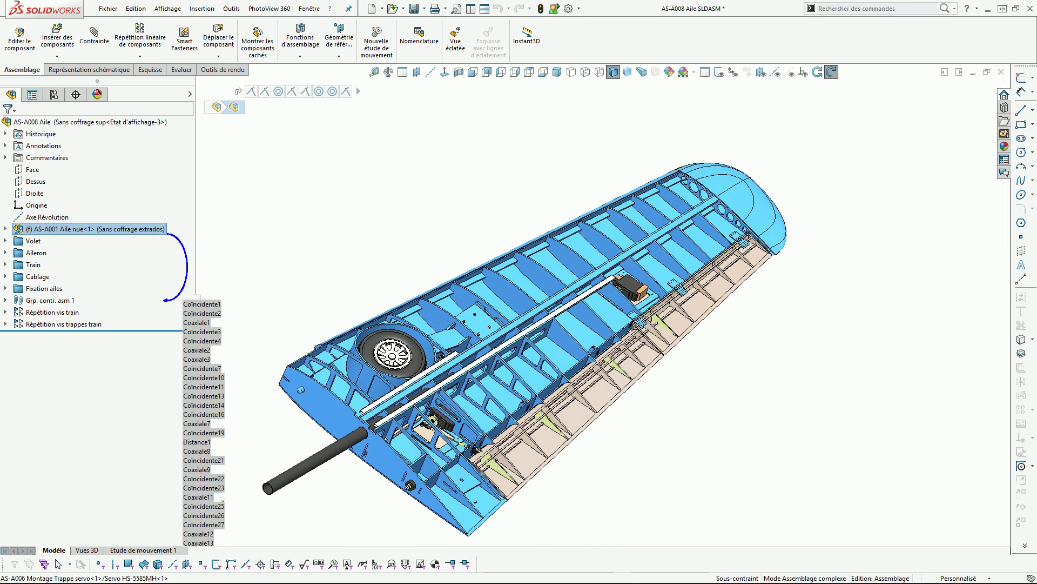
Highlight all components of the Volet folder and examine the flap with its servo and linkage
click(30, 241)
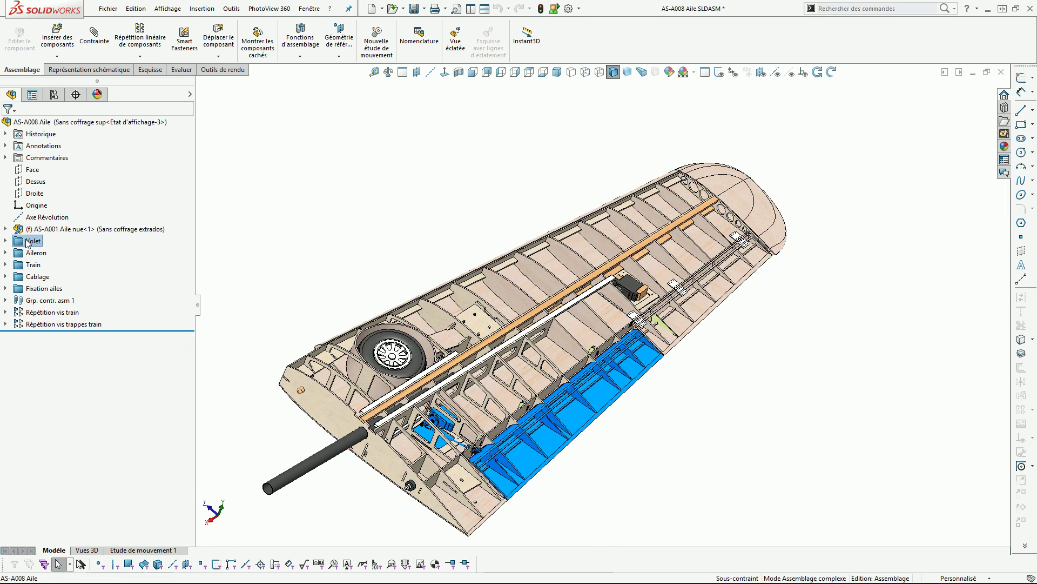
middle_drag(625, 464, 590, 433)
scroll(546, 437, down, 4)
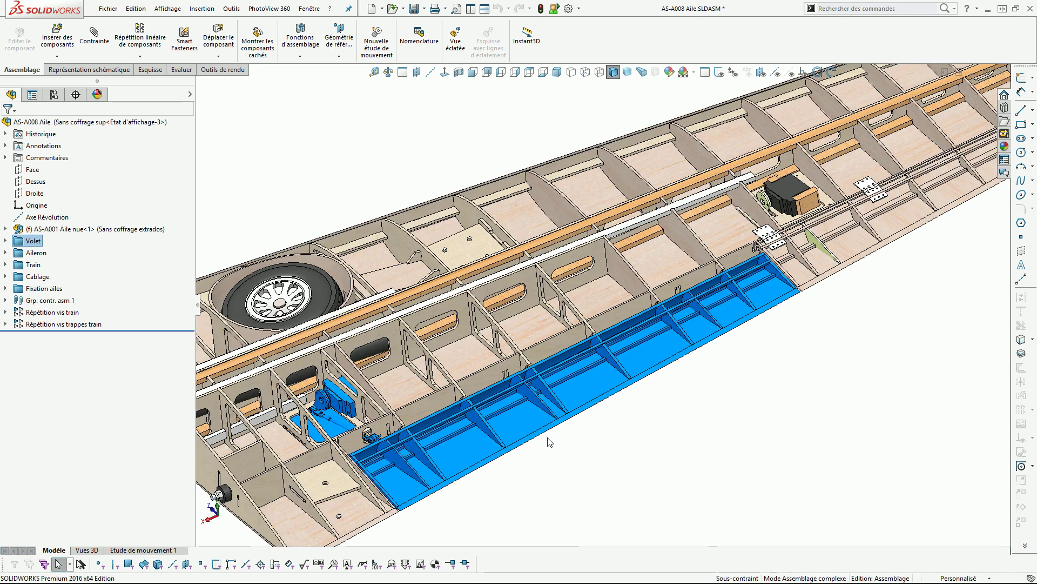
scroll(524, 434, up, 4)
middle_drag(523, 433, 559, 402)
scroll(562, 400, down, 4)
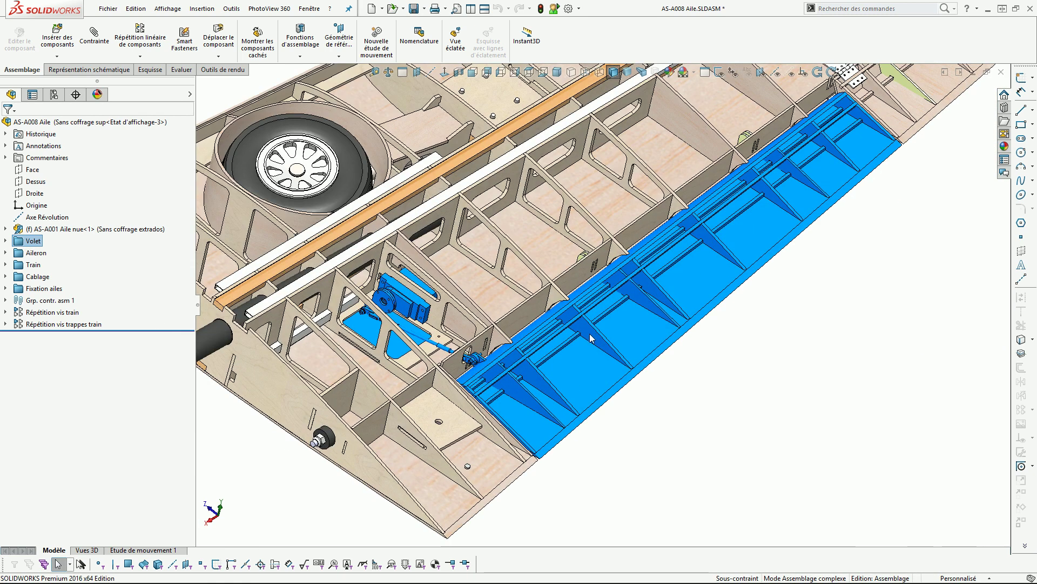
scroll(596, 329, up, 3)
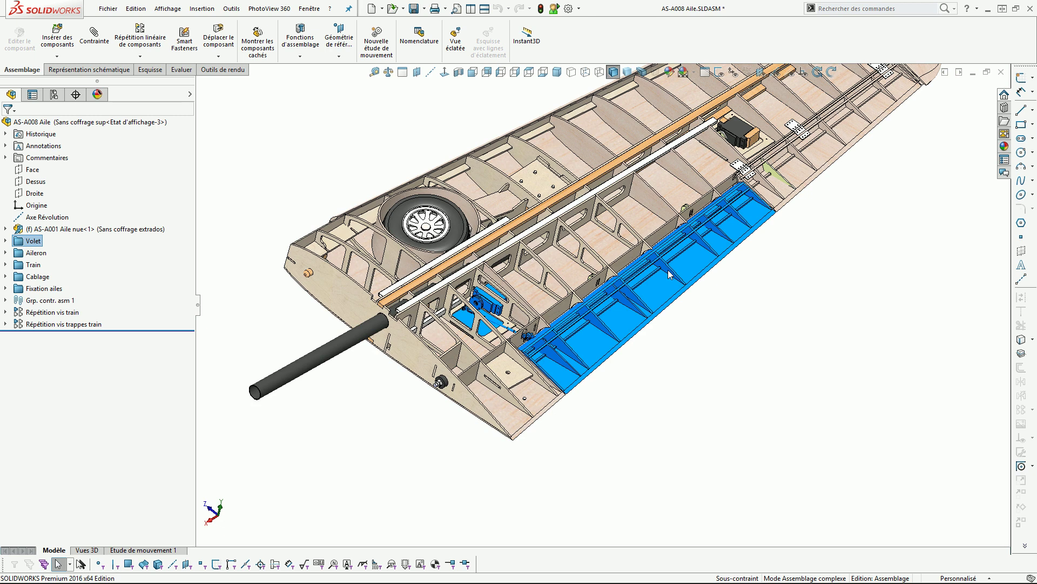
scroll(472, 319, down, 5)
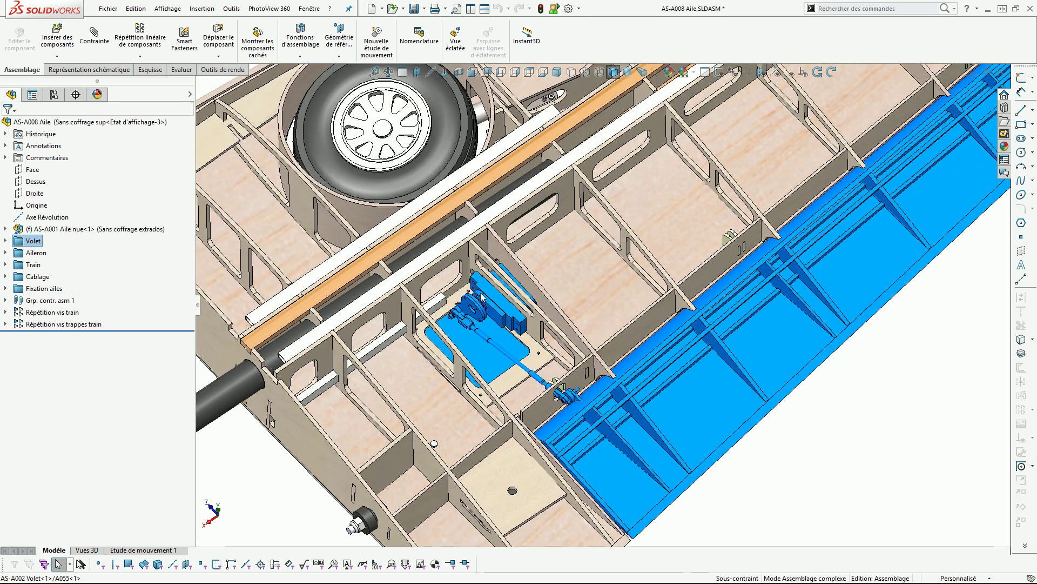
Expand the Volet folder and highlight the flap, plastic nuts, servo hatch, R007 Palonnier and HS-5585MH servo individually, then collapse it
click(5, 241)
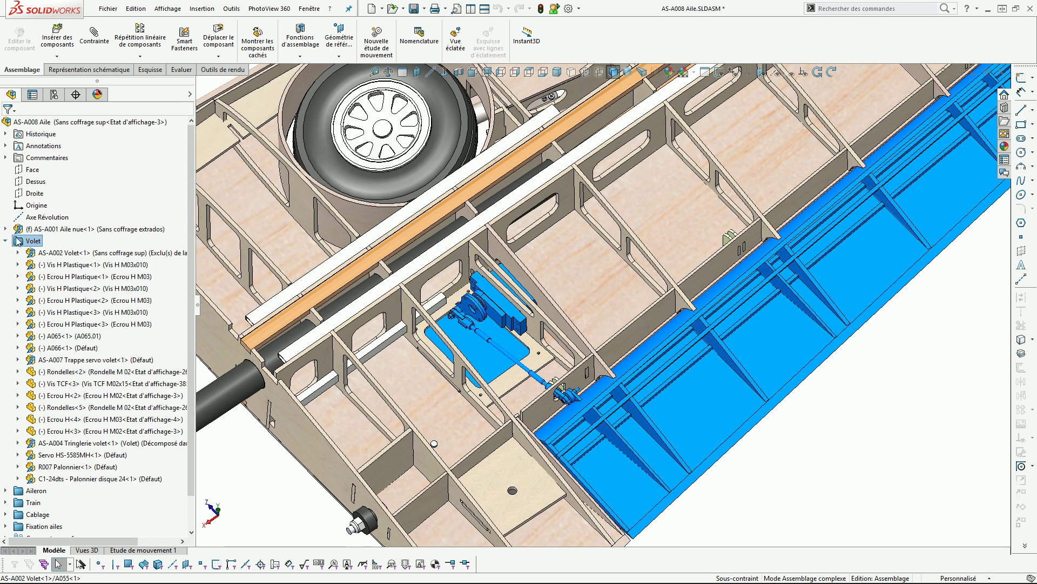
click(64, 252)
scroll(696, 366, up, 5)
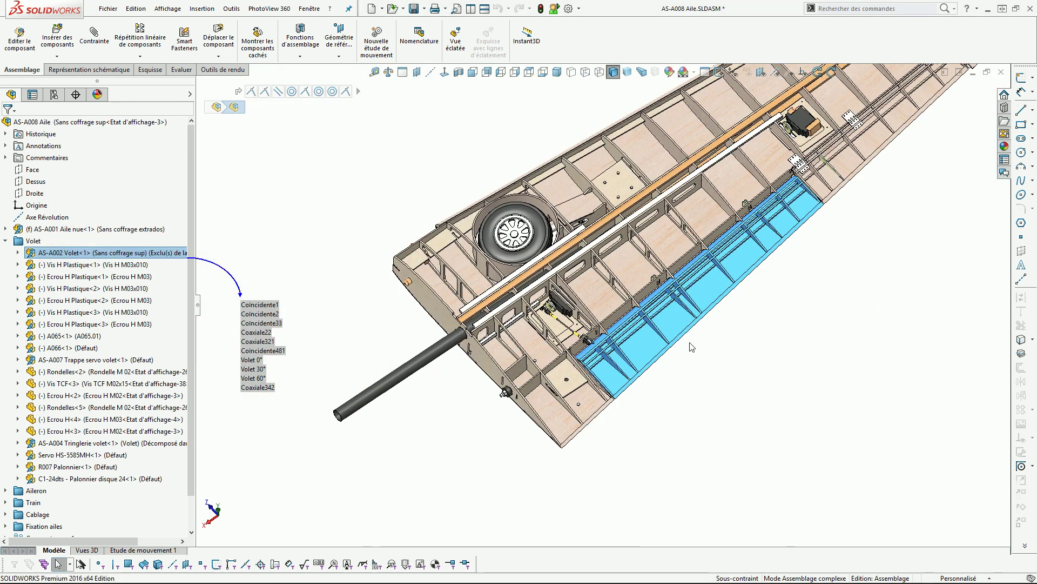
click(72, 276)
click(60, 300)
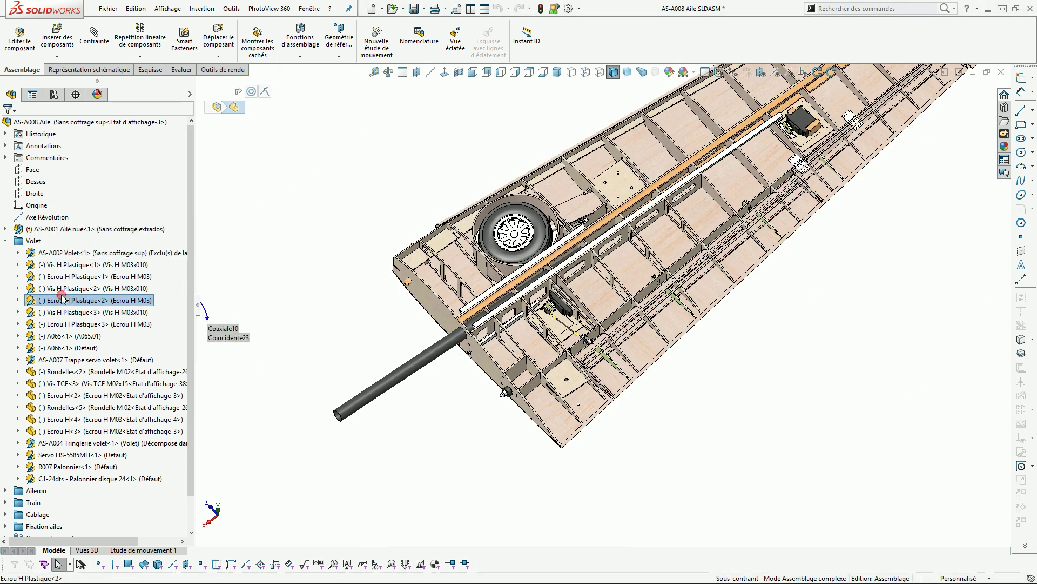
click(64, 359)
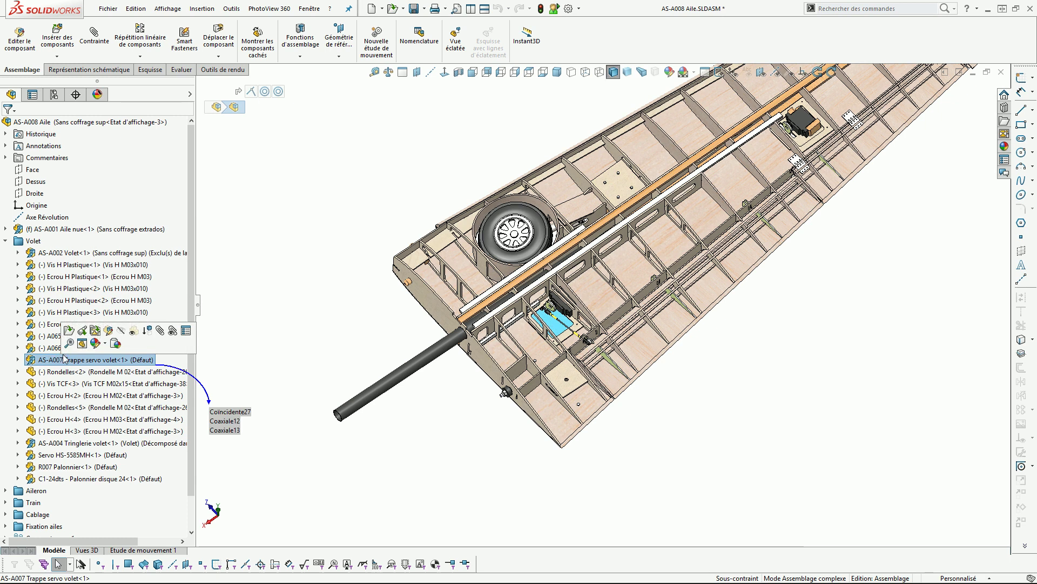
click(60, 468)
click(59, 455)
click(469, 368)
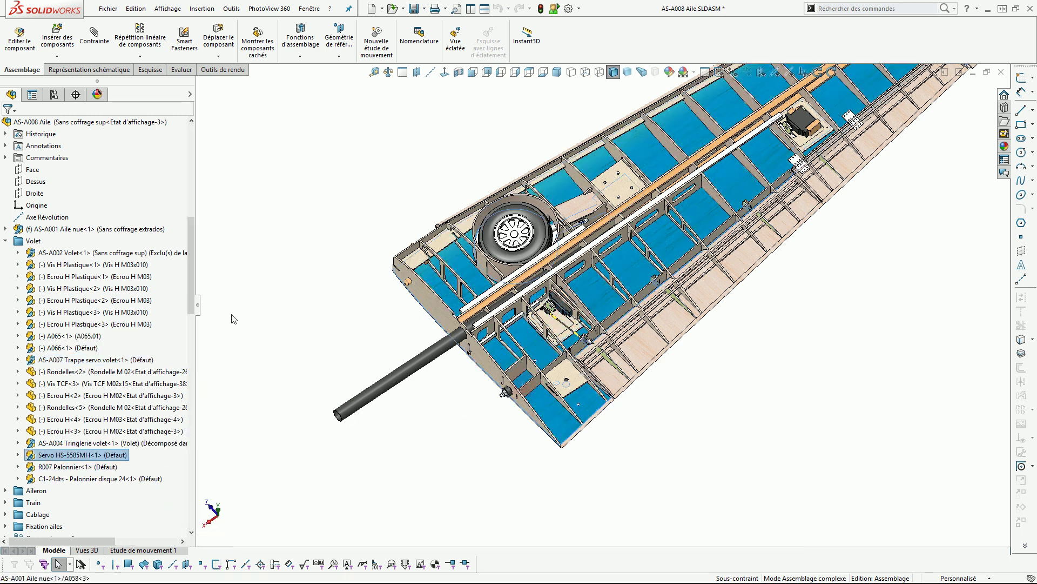
click(6, 229)
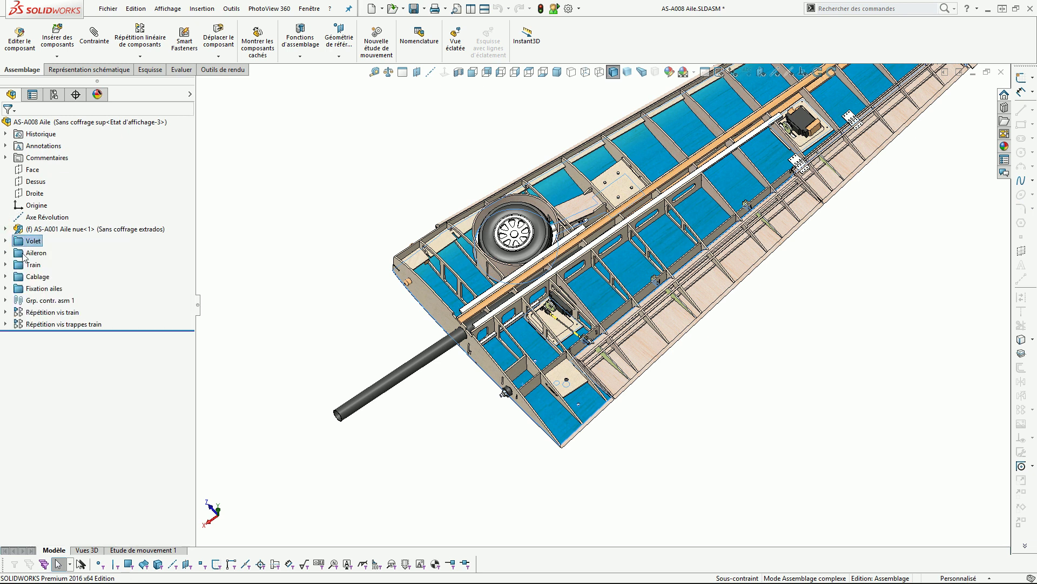
Highlight the Aileron folder's components and examine the aileron and its servo near the wing tip
click(19, 253)
scroll(582, 315, up, 5)
scroll(746, 216, down, 4)
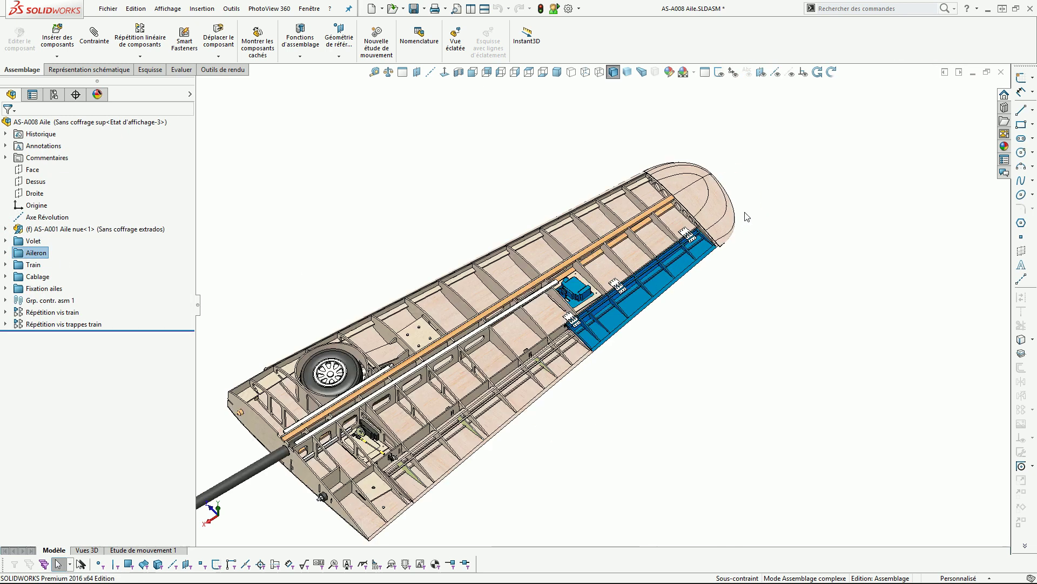
scroll(650, 249, down, 3)
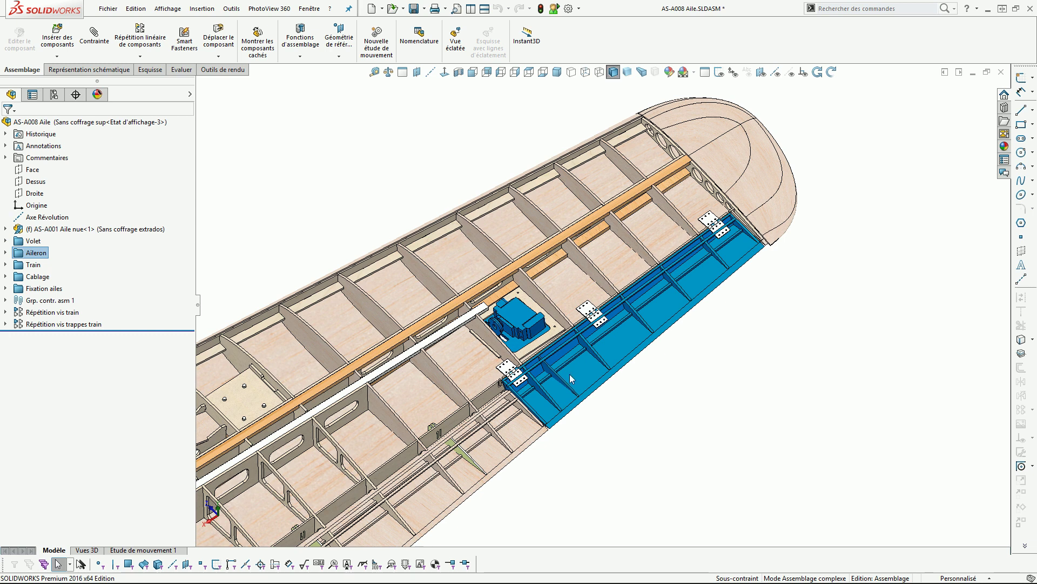
middle_drag(505, 326, 484, 265)
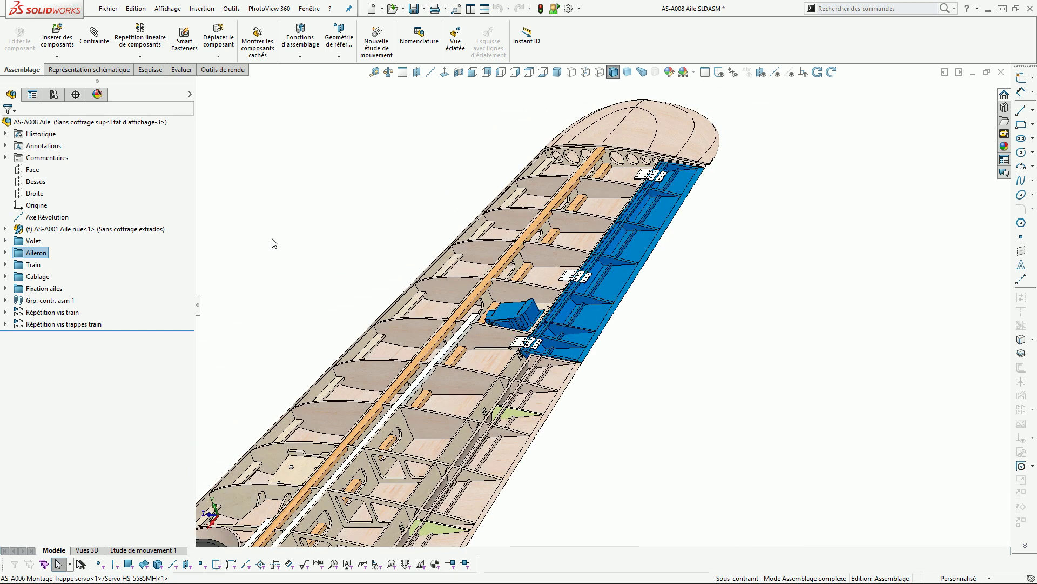
Highlight the Train folder's components and examine the retracted wheel in its well from the wing root
click(20, 267)
scroll(390, 377, up, 5)
middle_drag(394, 379, 552, 311)
scroll(463, 414, down, 5)
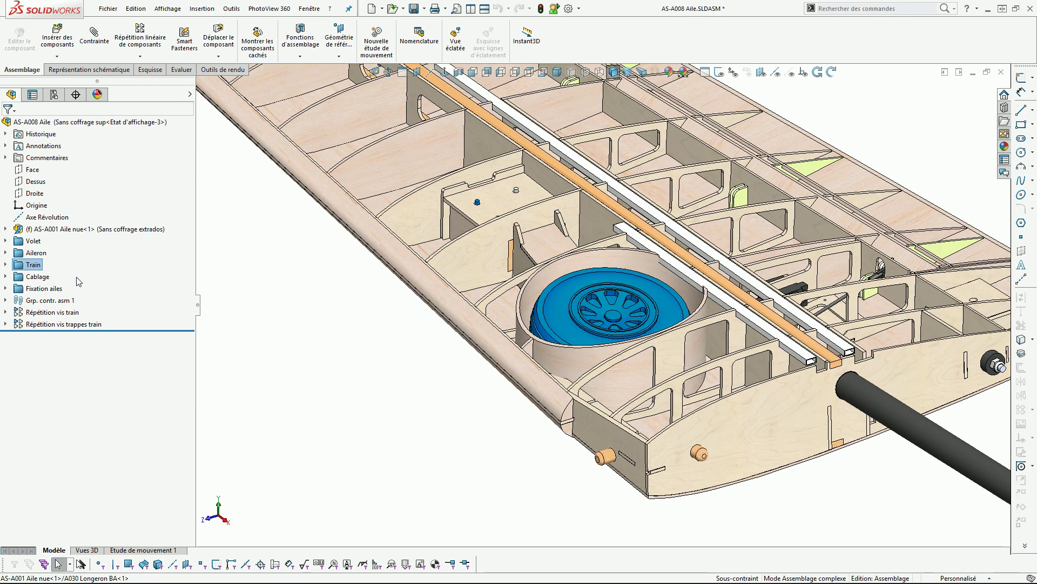
Expand the Train folder, highlight AS-T001 Train rentrant, an A087 part and the Vis CHc screw individually, then collapse it
click(5, 264)
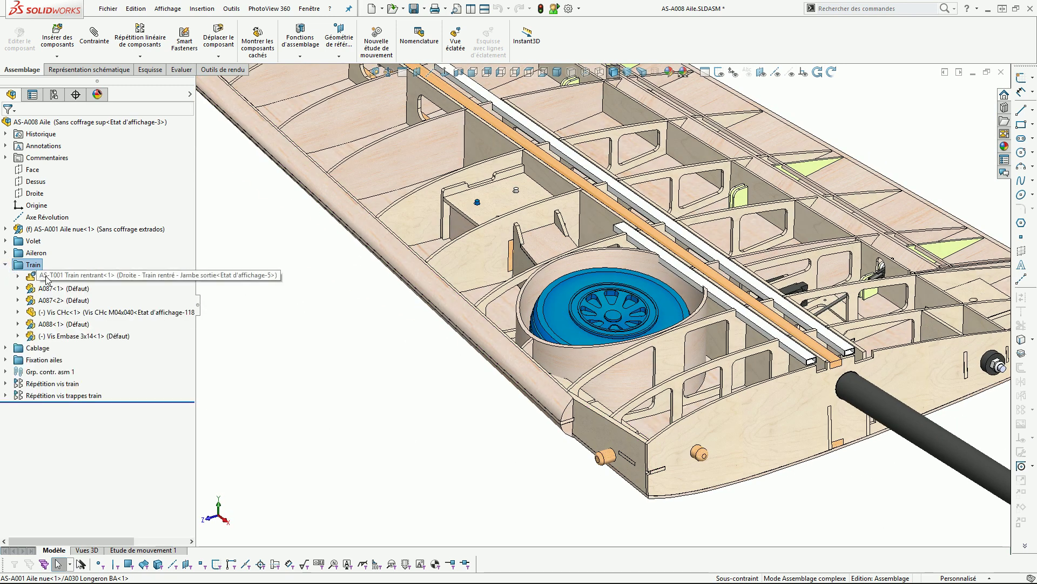
click(65, 276)
middle_drag(432, 303, 500, 178)
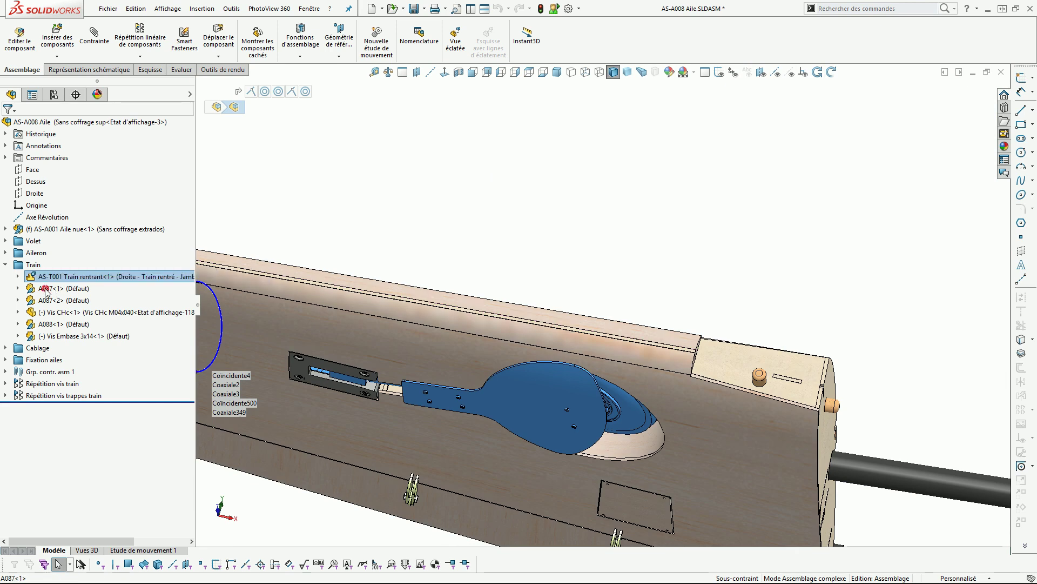
click(60, 300)
middle_drag(306, 328, 417, 250)
click(106, 313)
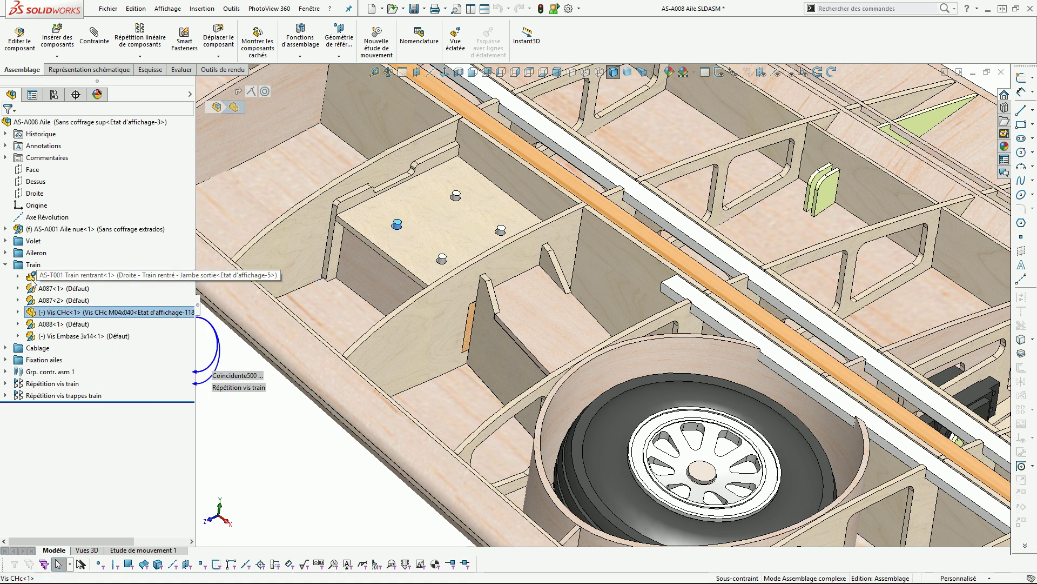
click(6, 264)
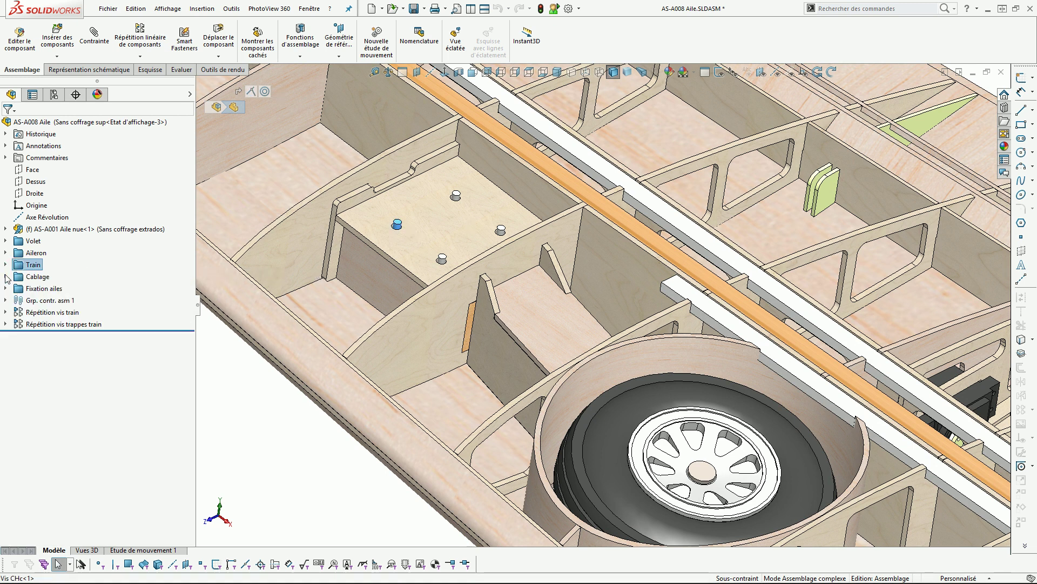
Expand the Cablage folder and highlight its three PVC servo extension tubes in the wing
click(5, 277)
scroll(419, 294, up, 8)
middle_drag(481, 303, 354, 345)
scroll(471, 272, down, 4)
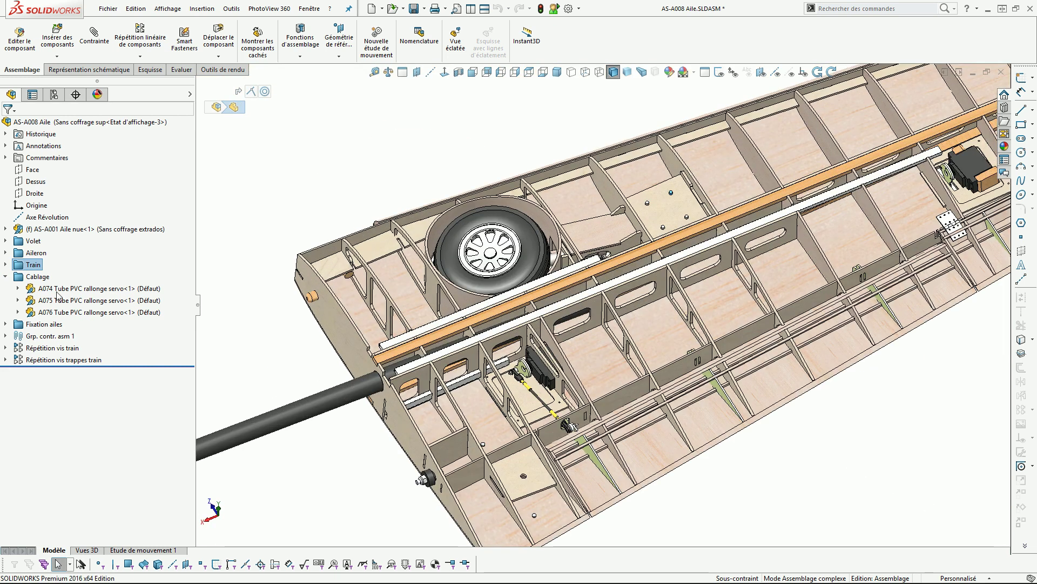
click(38, 276)
scroll(317, 336, down, 3)
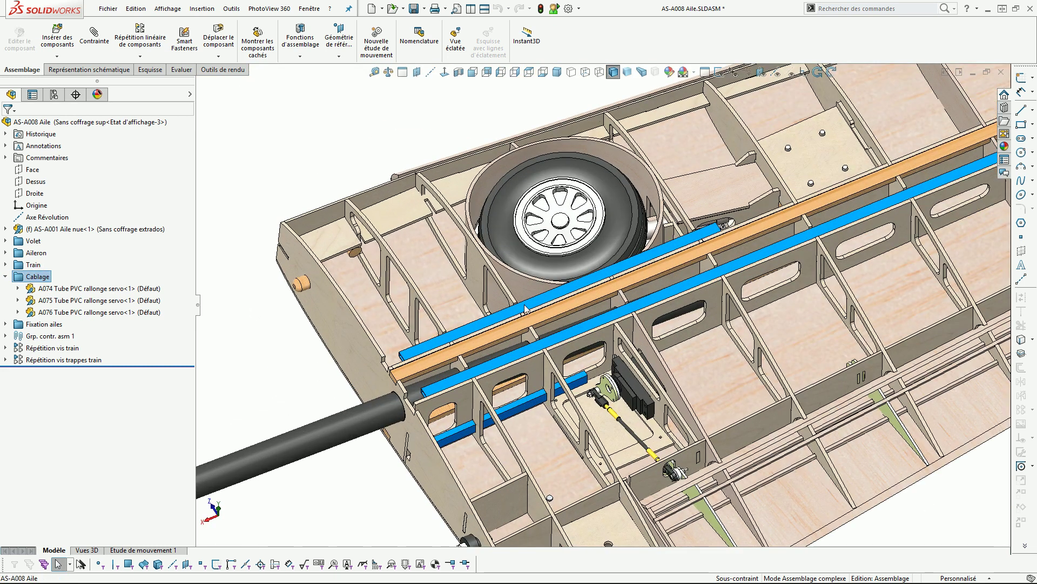
Examine the routing of the highlighted cable tubes from the wing root to the landing gear and servos
middle_drag(667, 246, 828, 206)
middle_drag(664, 215, 697, 228)
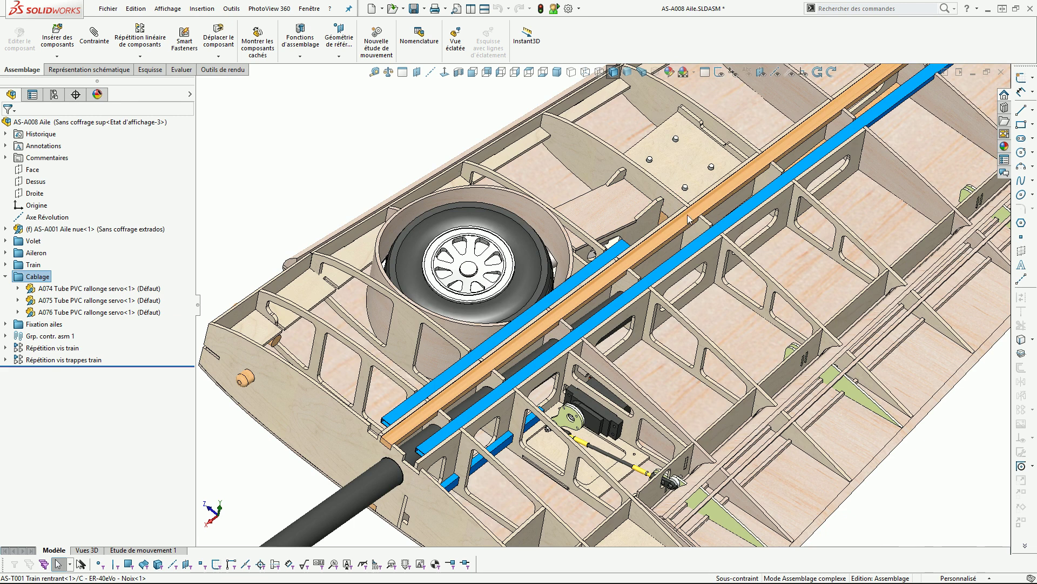
scroll(610, 254, up, 7)
scroll(732, 232, down, 4)
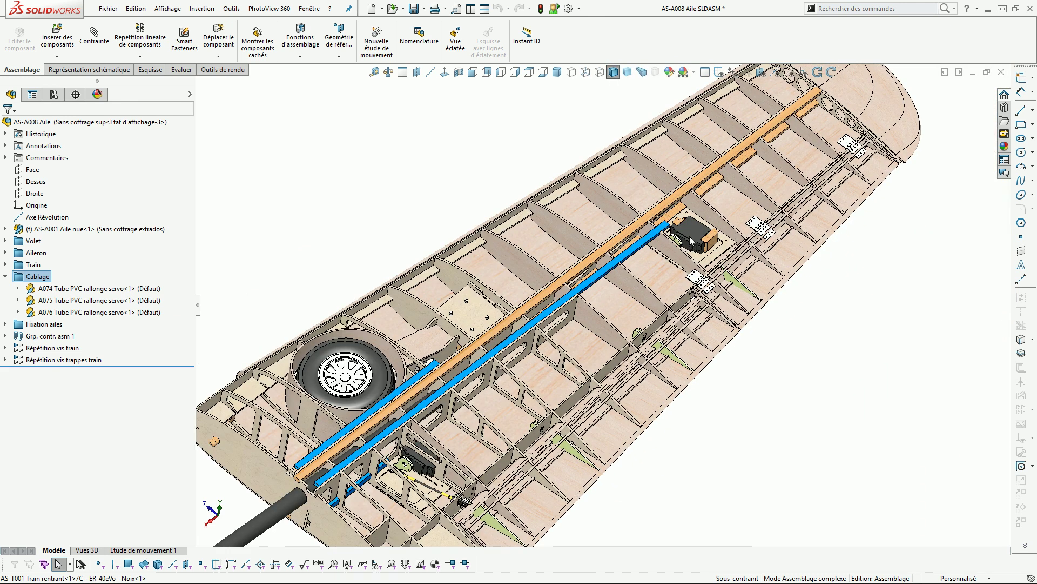
scroll(417, 439, down, 8)
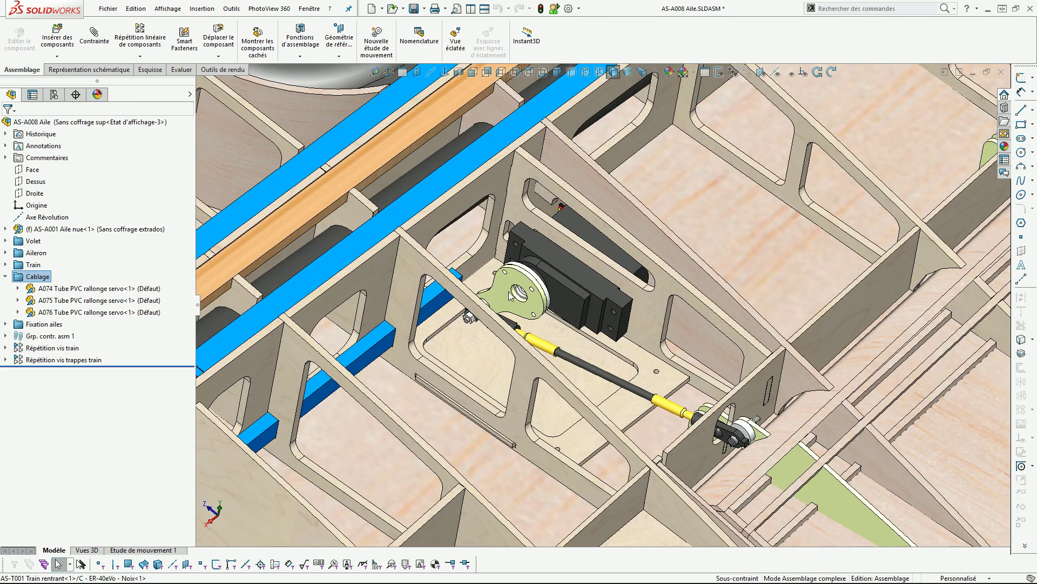
scroll(450, 264, up, 8)
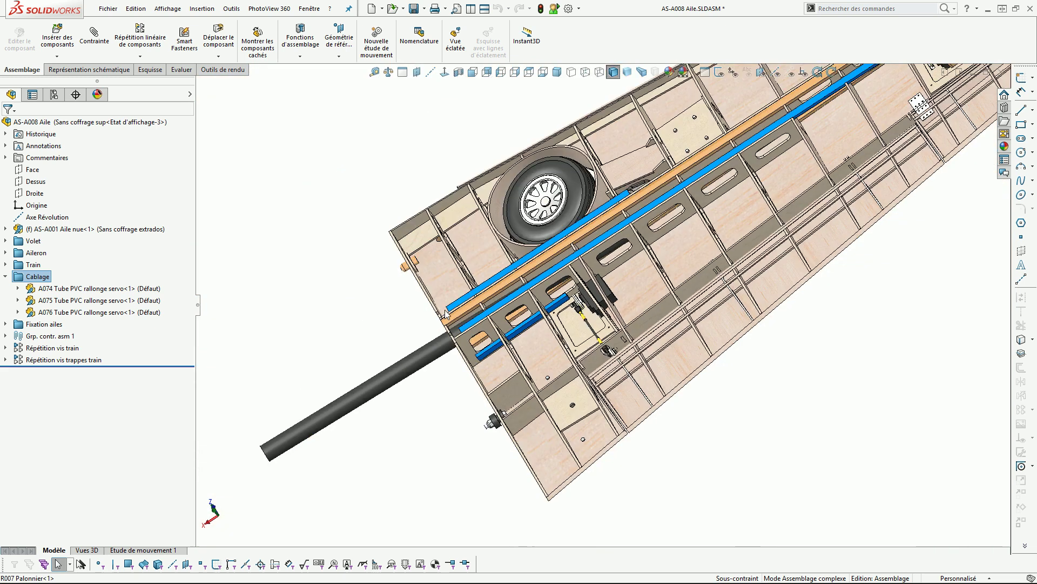
middle_drag(449, 292, 469, 311)
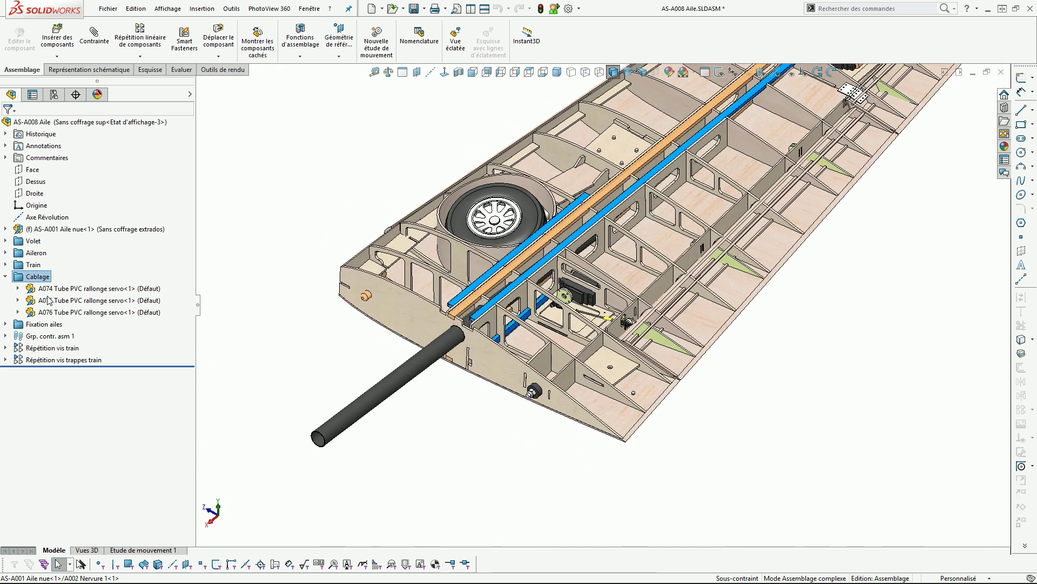
Highlight the Fixation ailes folder's components in the wing, collapse that folder and Cablage, and clear the selection
click(5, 324)
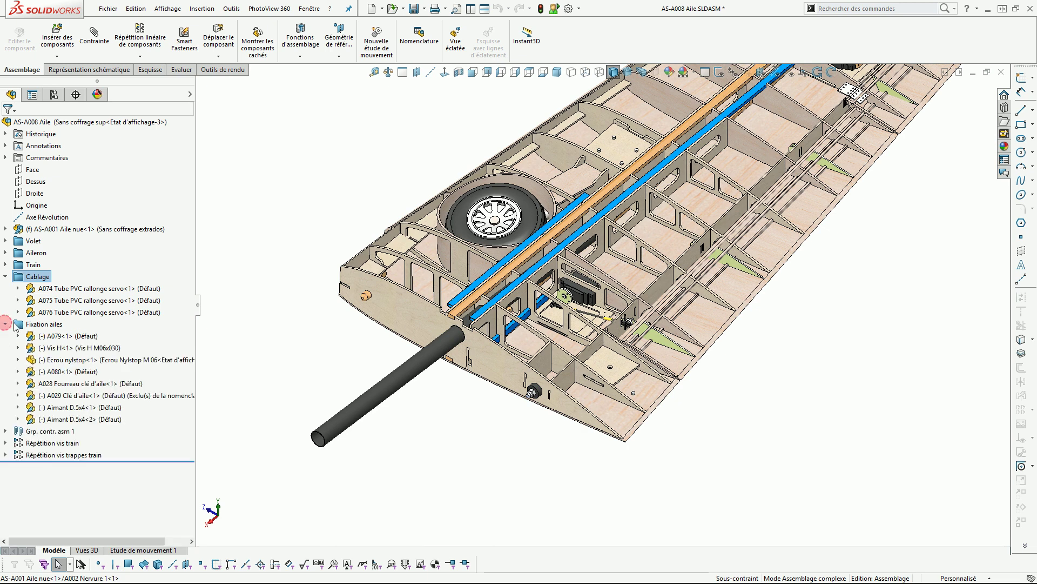
click(40, 324)
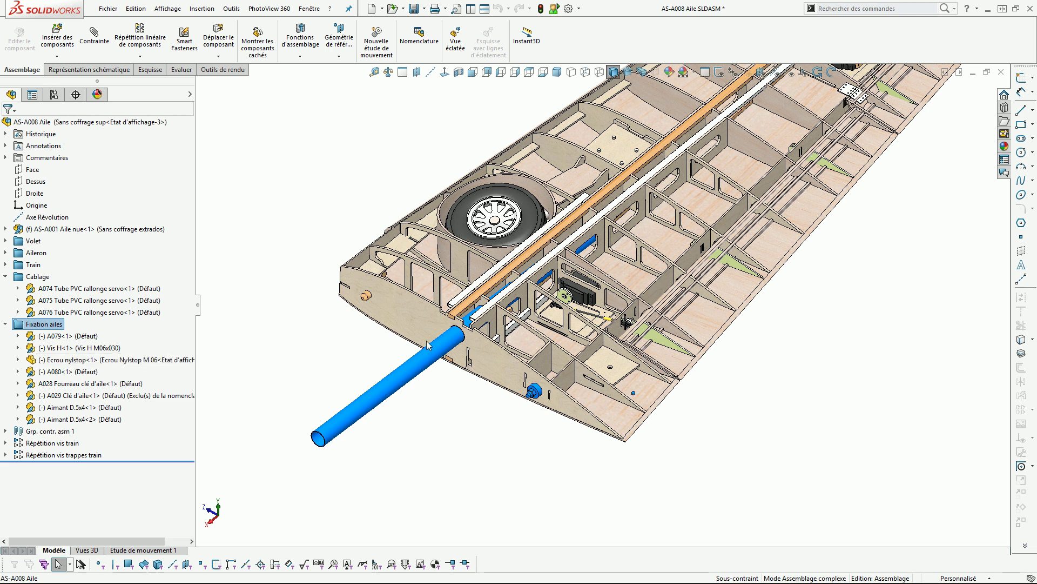
click(5, 324)
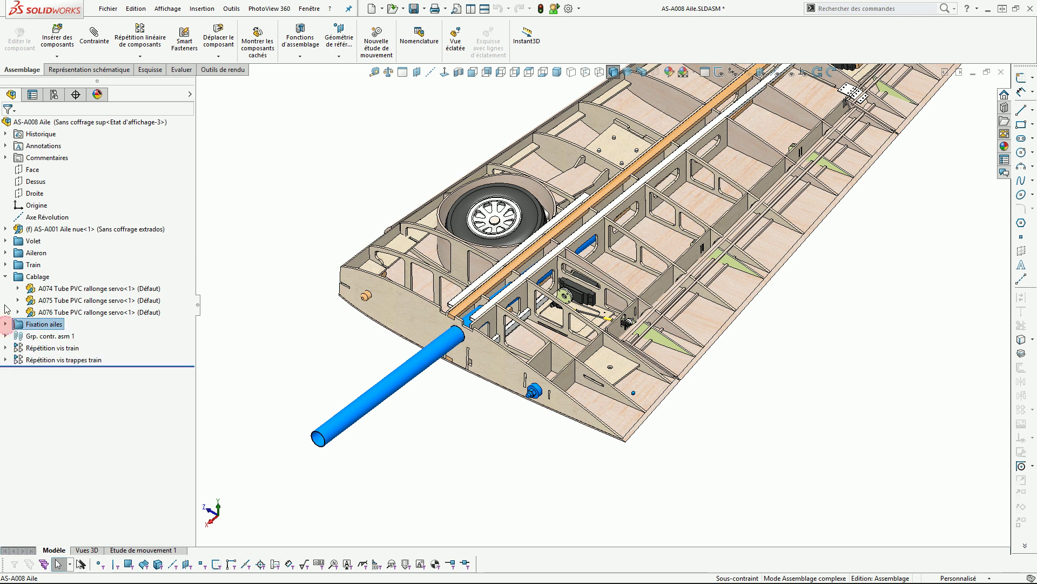
click(5, 277)
click(274, 248)
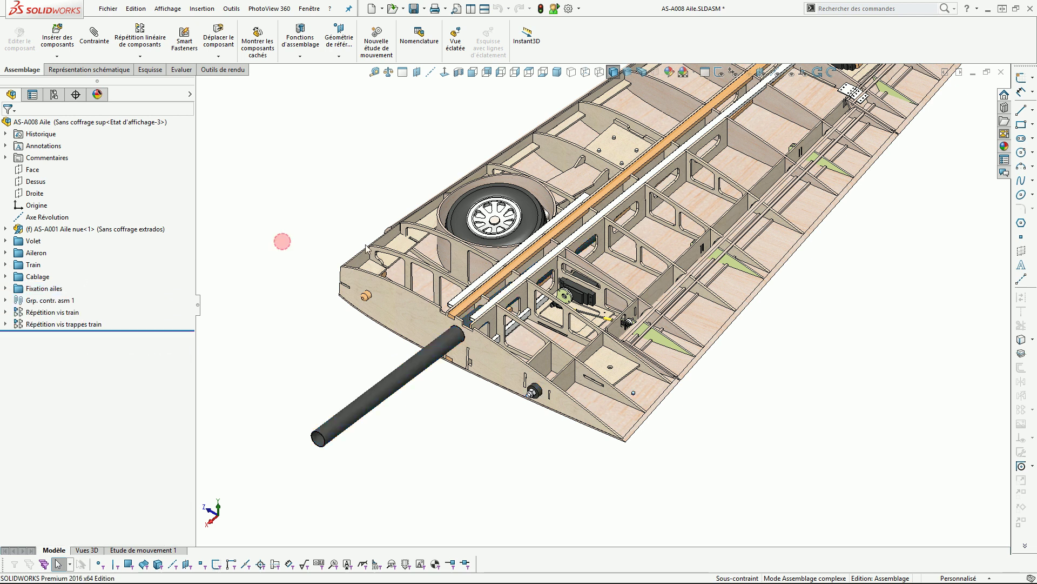
Suppress the Train folder's components in the wing assembly and check the folder's contents in the tree
key(f)
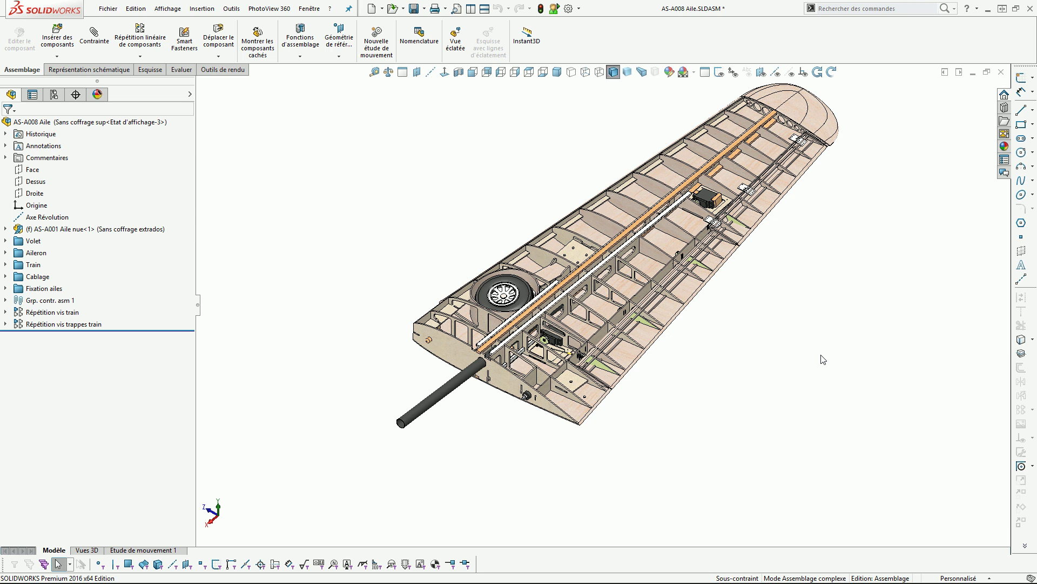
scroll(649, 230, down, 2)
middle_drag(624, 314, 717, 235)
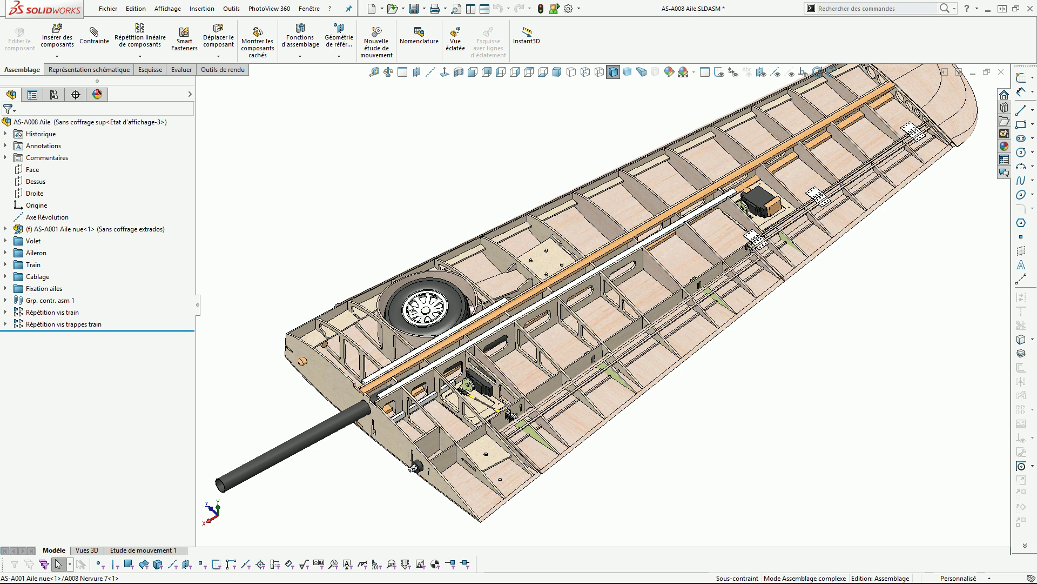
middle_drag(438, 296, 436, 304)
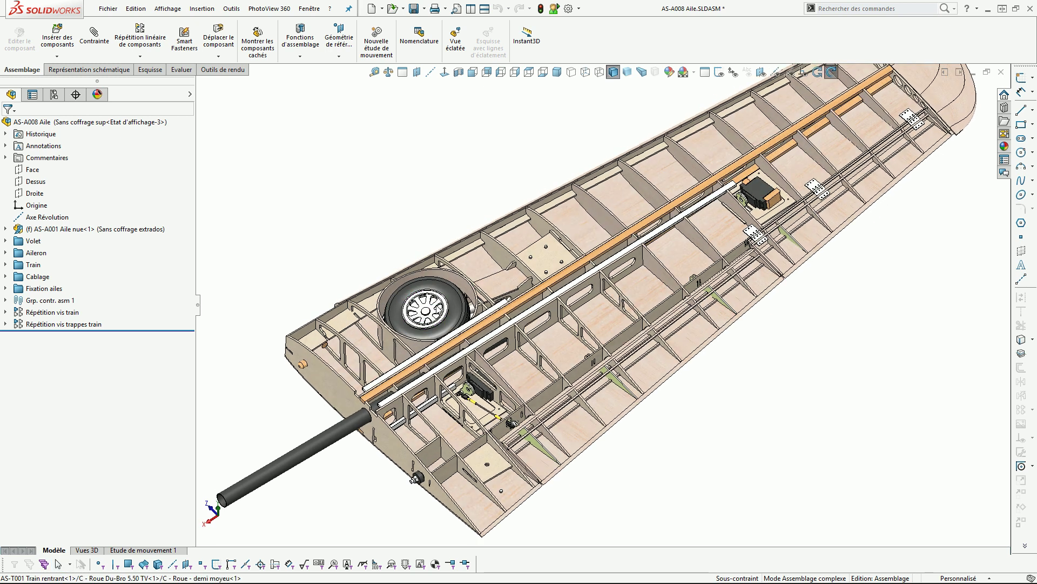
click(33, 265)
right_click(33, 264)
click(37, 303)
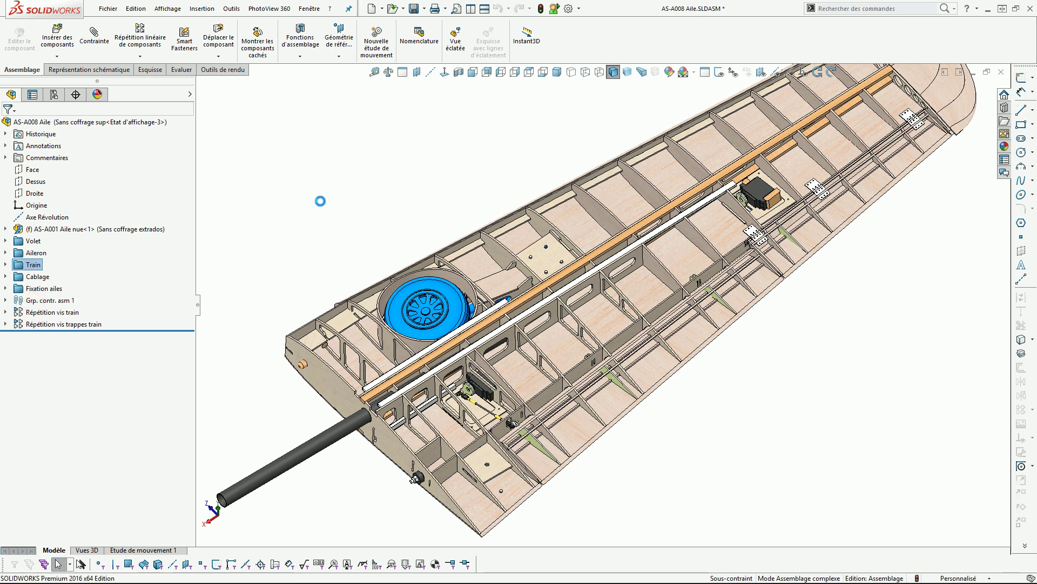
click(6, 265)
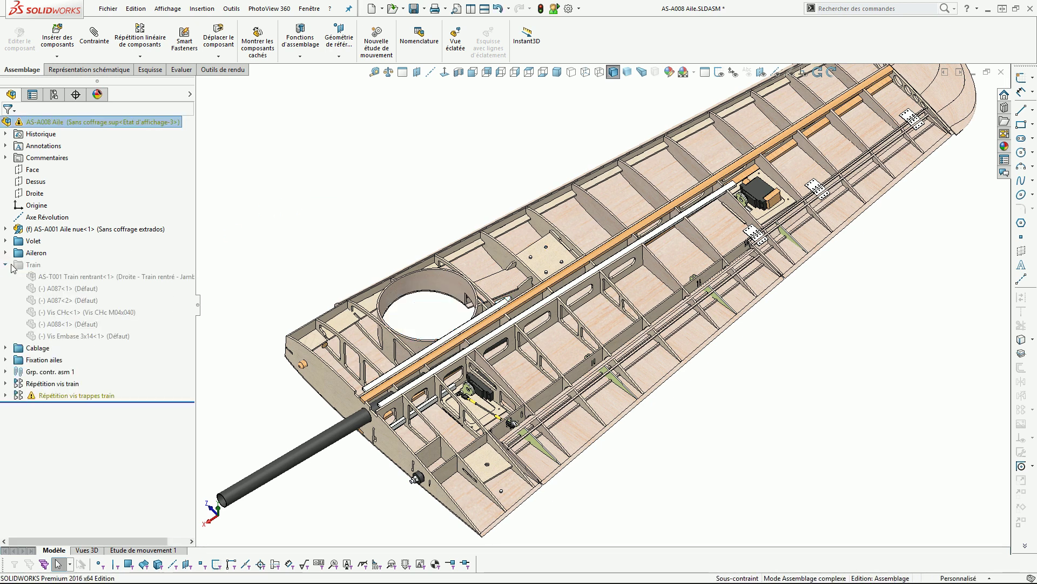
click(6, 265)
middle_drag(398, 263, 398, 248)
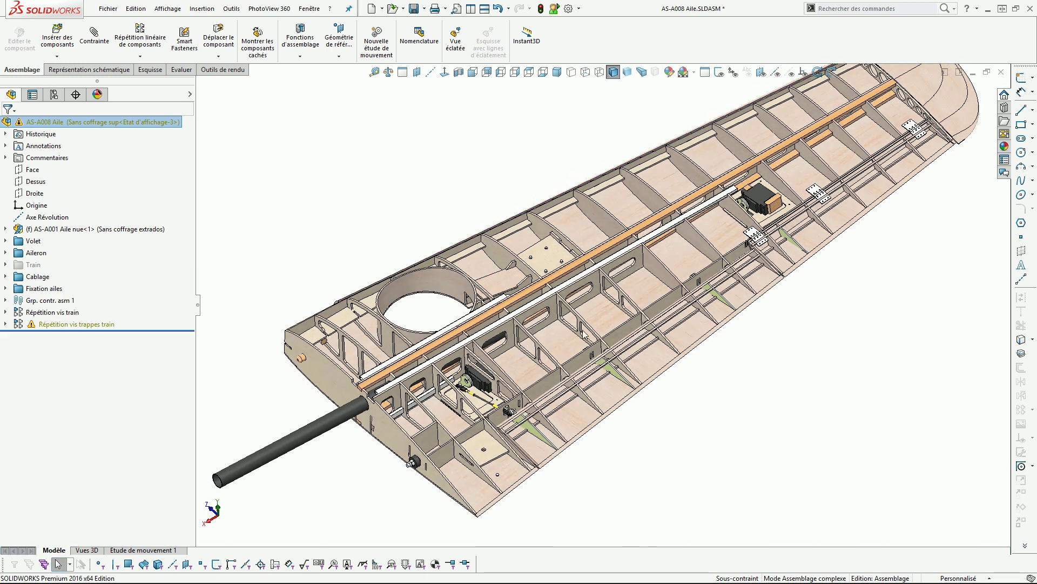
Suppress the components of the Volet and Fixation ailes folders
right_click(34, 241)
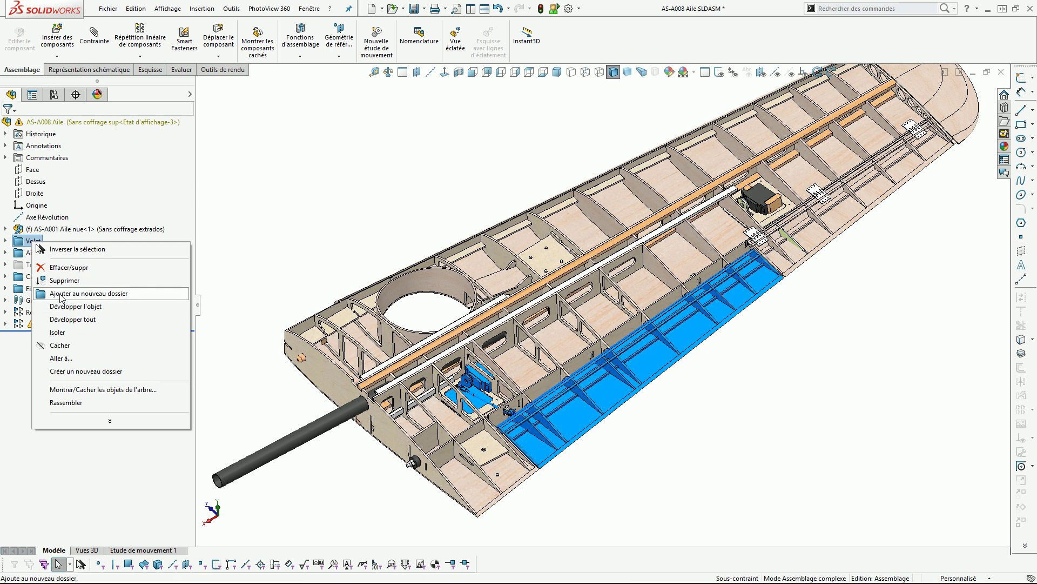
click(62, 280)
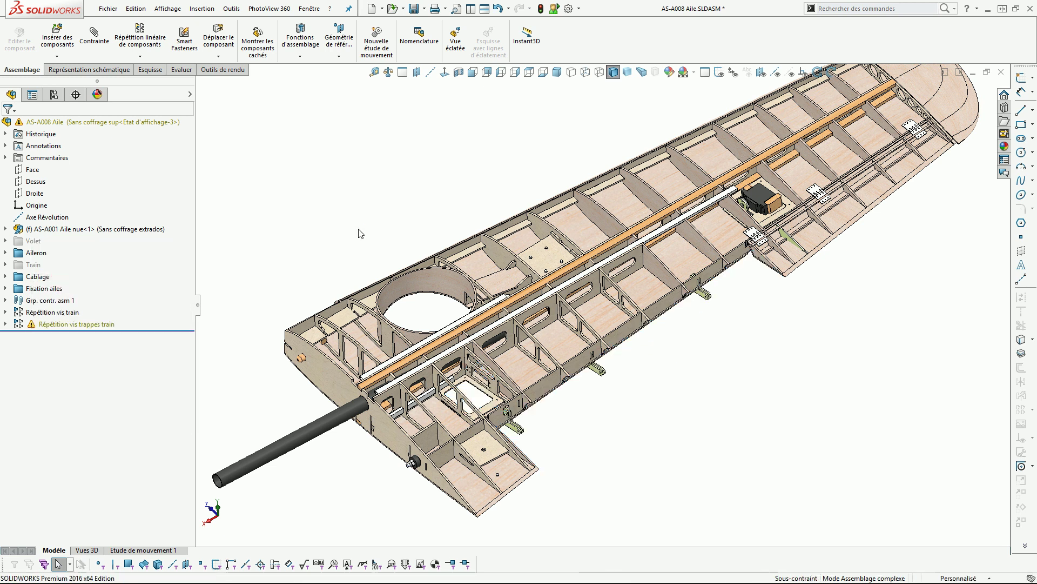
right_click(29, 288)
click(39, 325)
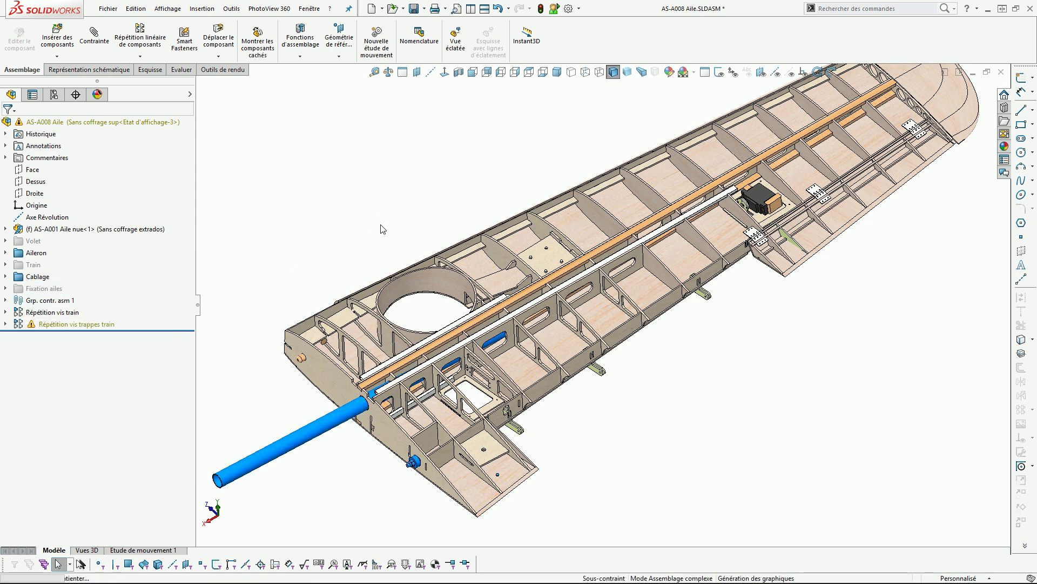
Examine the stripped-down wing structure, from the aileron servo and hinges to the empty wheel well
key(f)
scroll(778, 238, down, 10)
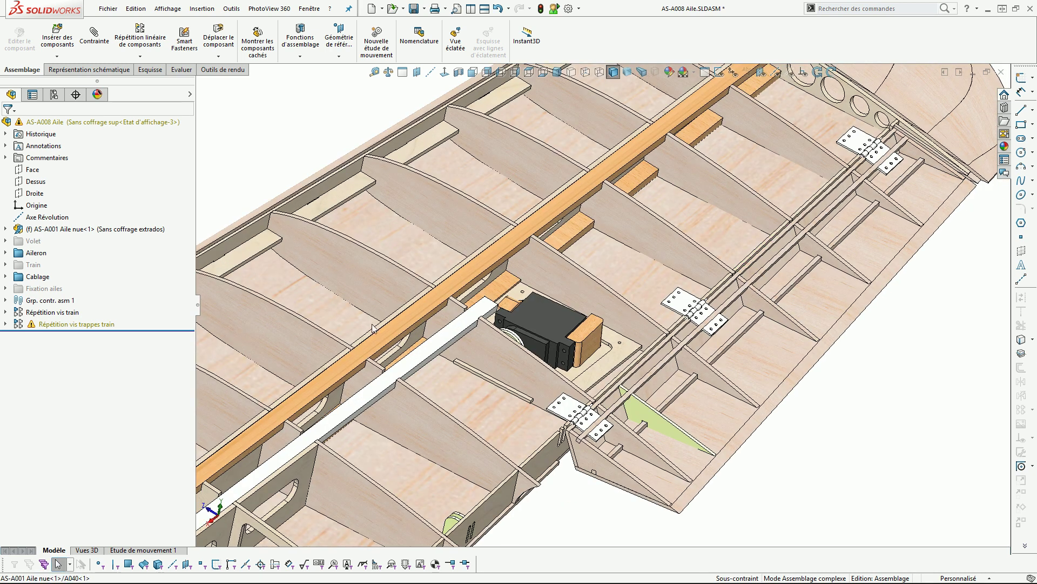
scroll(783, 222, up, 5)
middle_drag(684, 373, 535, 416)
scroll(567, 299, up, 5)
scroll(532, 341, down, 2)
middle_drag(513, 327, 531, 357)
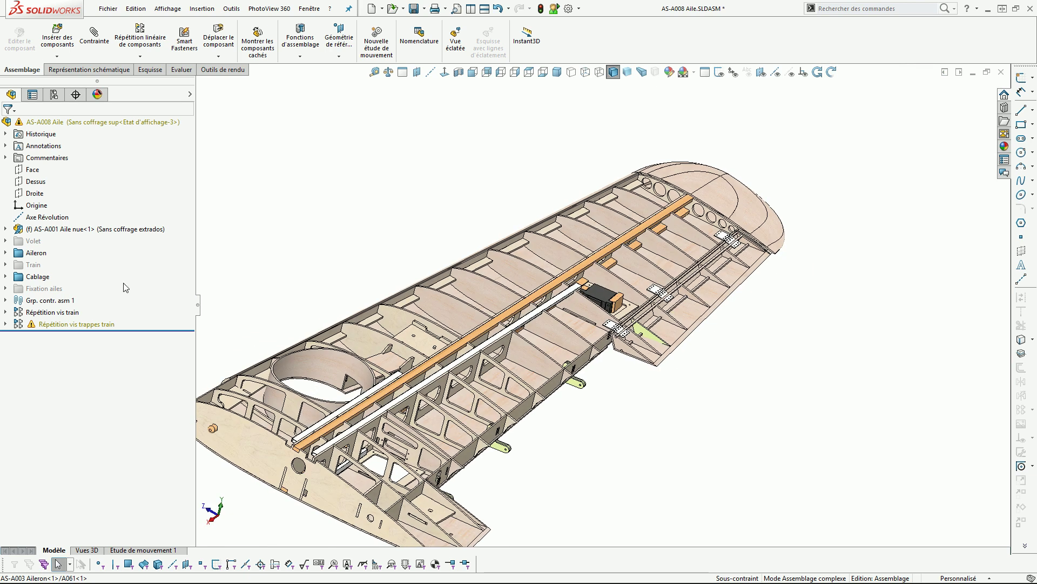
Unsuppress the components of the Volet, Train and Fixation ailes folders
right_click(22, 241)
click(45, 279)
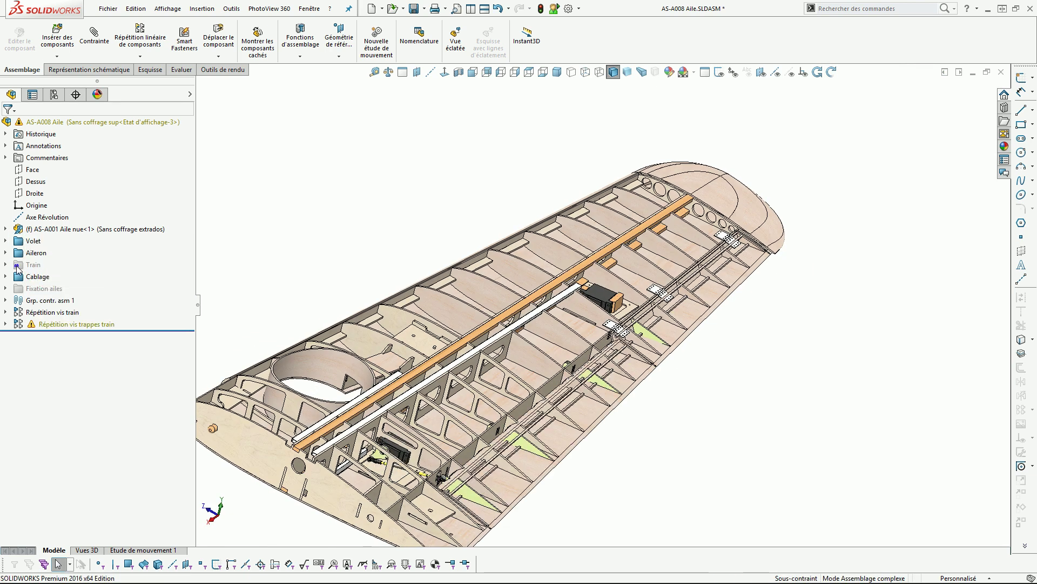
right_click(20, 265)
click(39, 305)
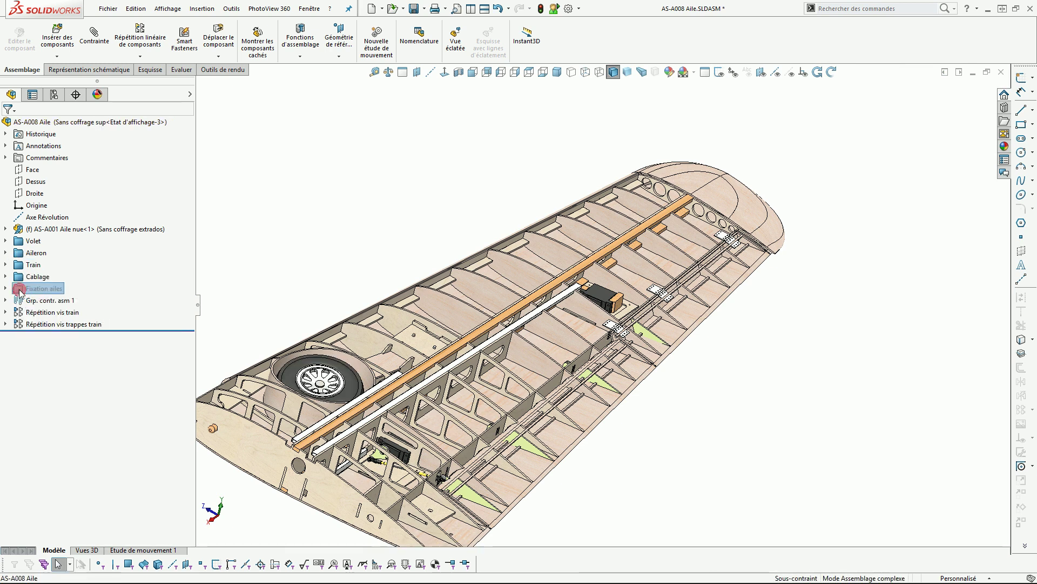
right_click(21, 289)
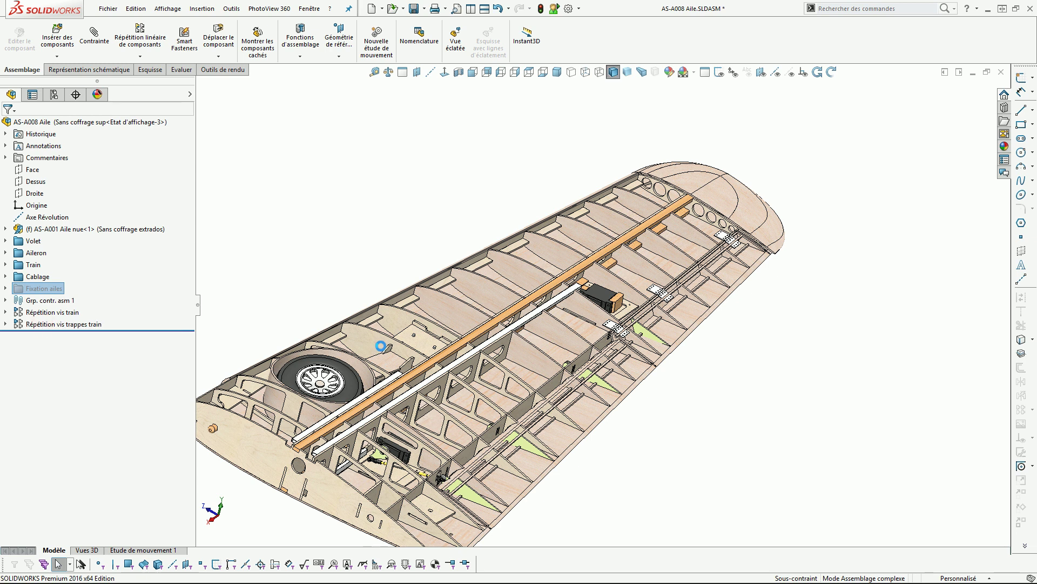
click(382, 347)
scroll(382, 346, up, 4)
middle_drag(465, 328, 437, 320)
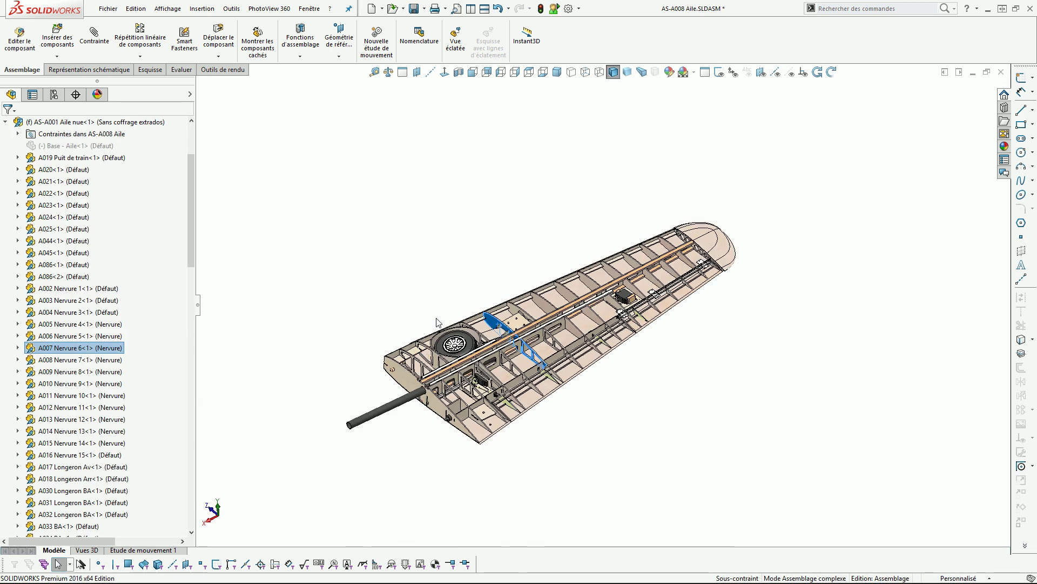
scroll(411, 302, down, 3)
Activate the Défaut configuration of the AS-A008 Aile assembly
click(54, 95)
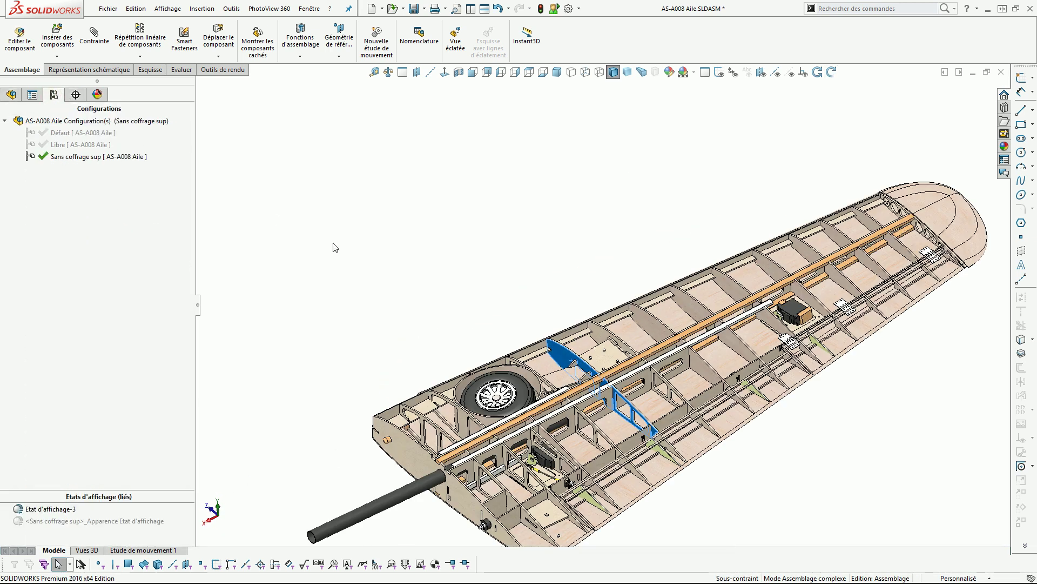
middle_drag(790, 435, 767, 369)
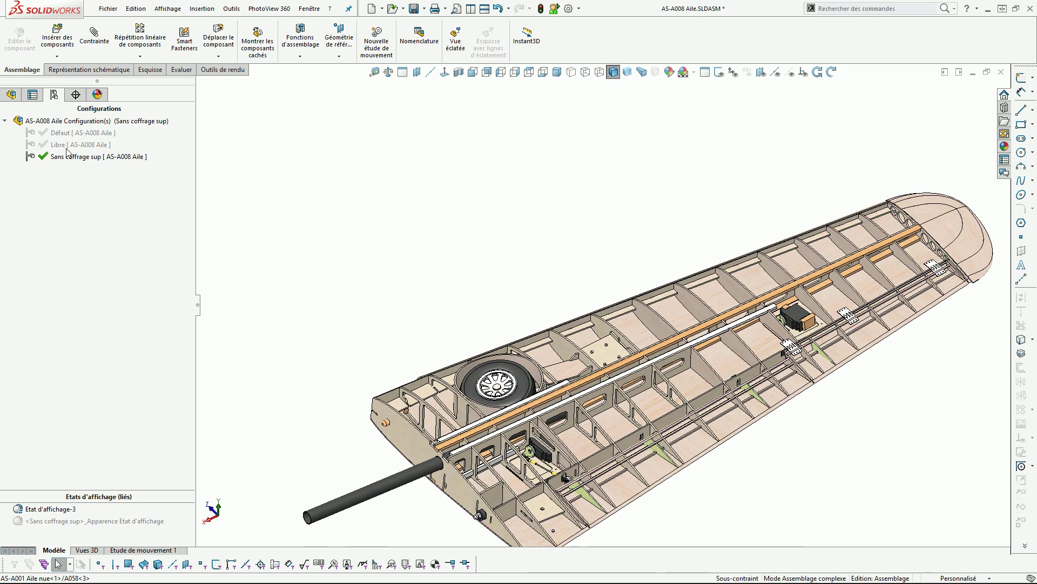
double_click(54, 133)
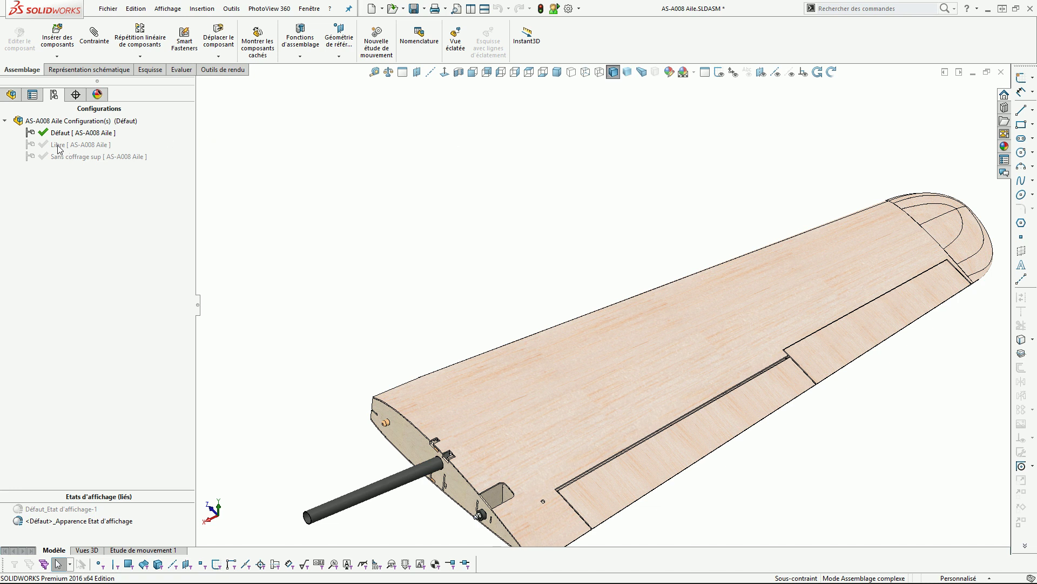
Try to move the trailing-edge control surfaces and the landing gear door, inspecting the wing from above and below
scroll(560, 253, up, 2)
scroll(791, 386, down, 2)
drag(759, 348, 760, 374)
drag(675, 387, 670, 405)
middle_drag(669, 405, 638, 212)
drag(493, 476, 476, 484)
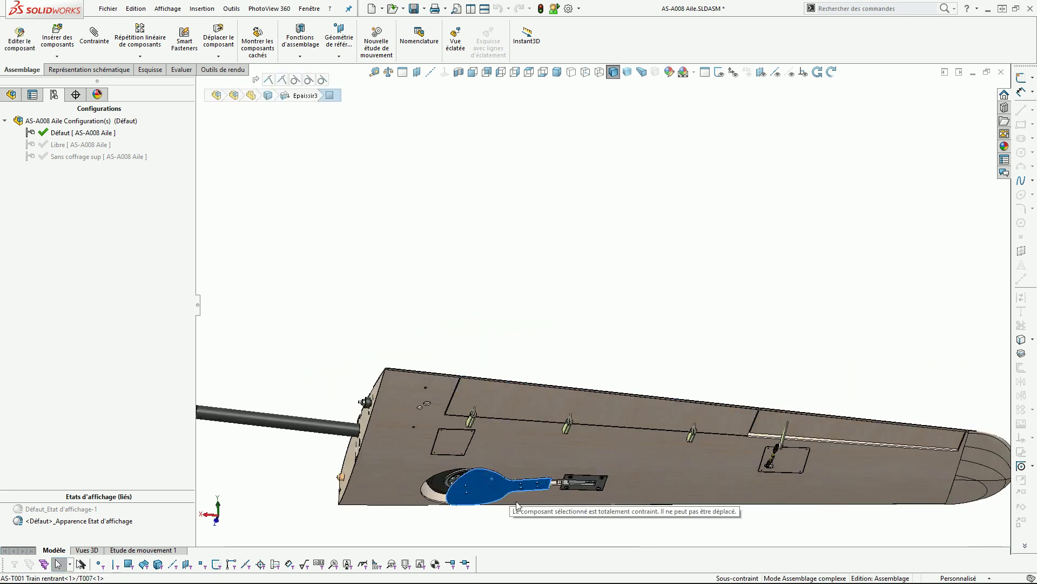
click(537, 294)
middle_drag(537, 294, 626, 421)
scroll(741, 405, down, 3)
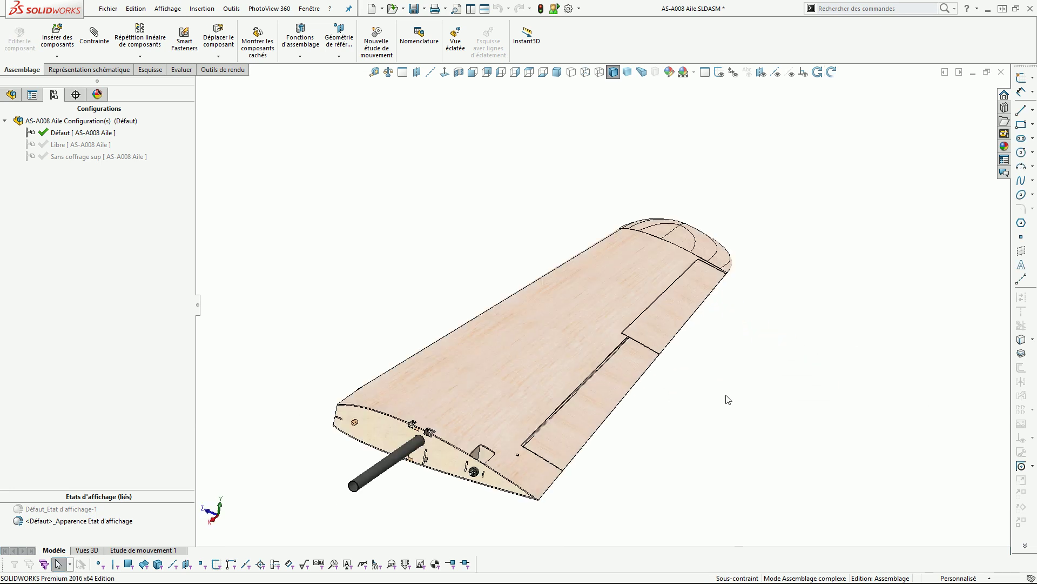
Activate the Libre configuration of the wing assembly and try moving the flap
double_click(48, 144)
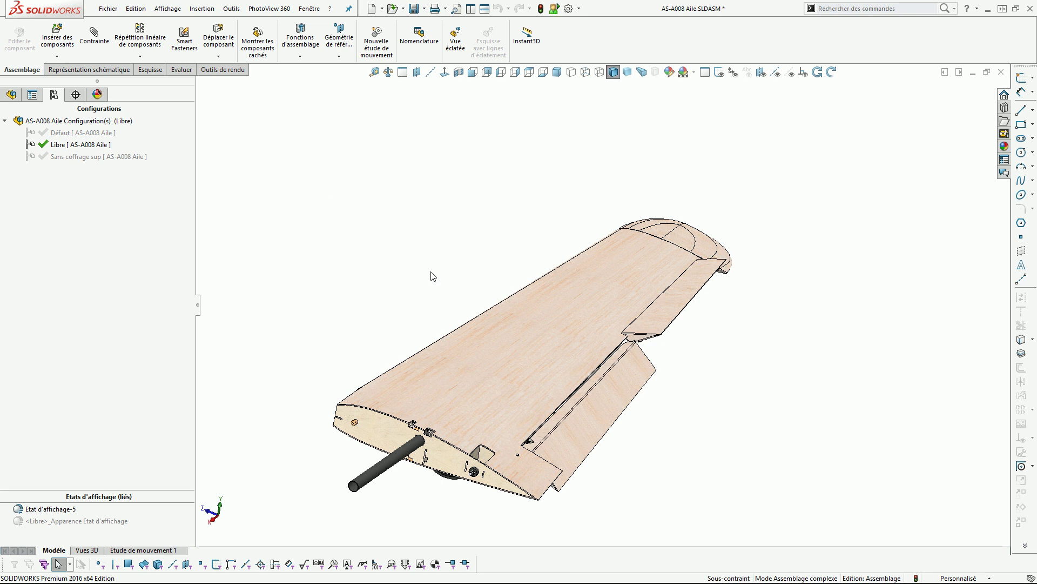
middle_drag(401, 160, 405, 201)
mouse_move(594, 389)
mouse_down()
mouse_move(605, 354)
mouse_move(604, 403)
mouse_move(603, 384)
mouse_up()
Swing the aileron on its hinges to demonstrate its travel and pushrod linkage from the wing's underside
scroll(701, 354, down, 4)
drag(688, 335, 691, 372)
middle_drag(690, 372, 532, 334)
scroll(594, 312, down, 3)
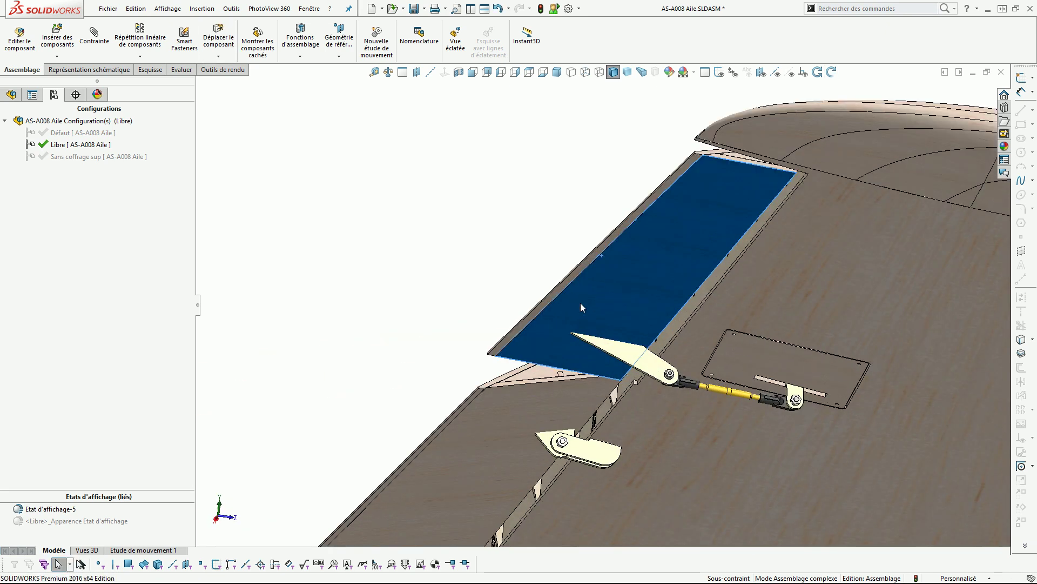
drag(577, 299, 626, 354)
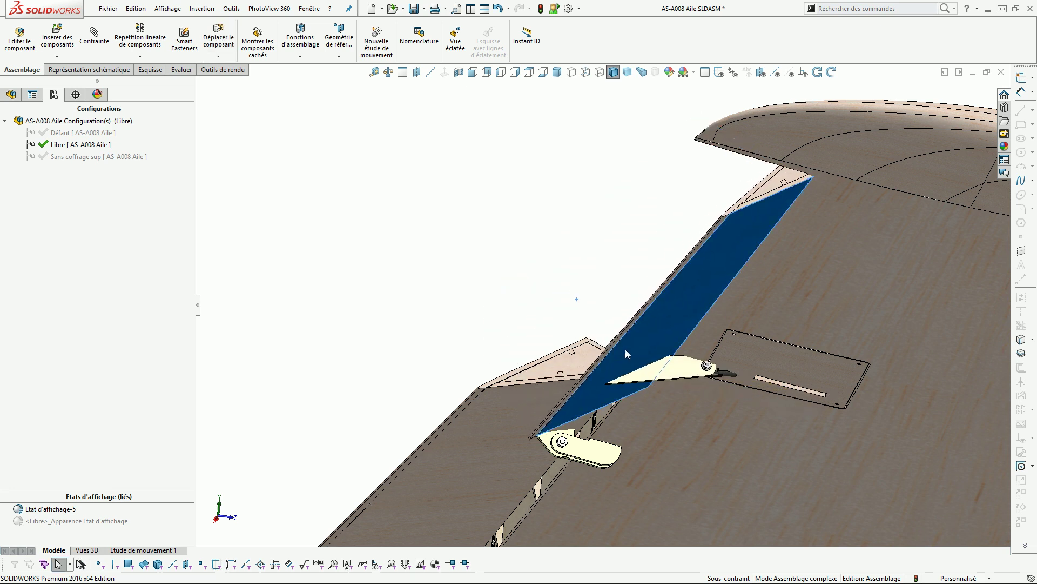
Examine the clearance between the aileron's outer end and the wing tip, swinging the aileron back
middle_drag(733, 238, 790, 156)
scroll(617, 274, down, 6)
click(534, 284)
click(611, 295)
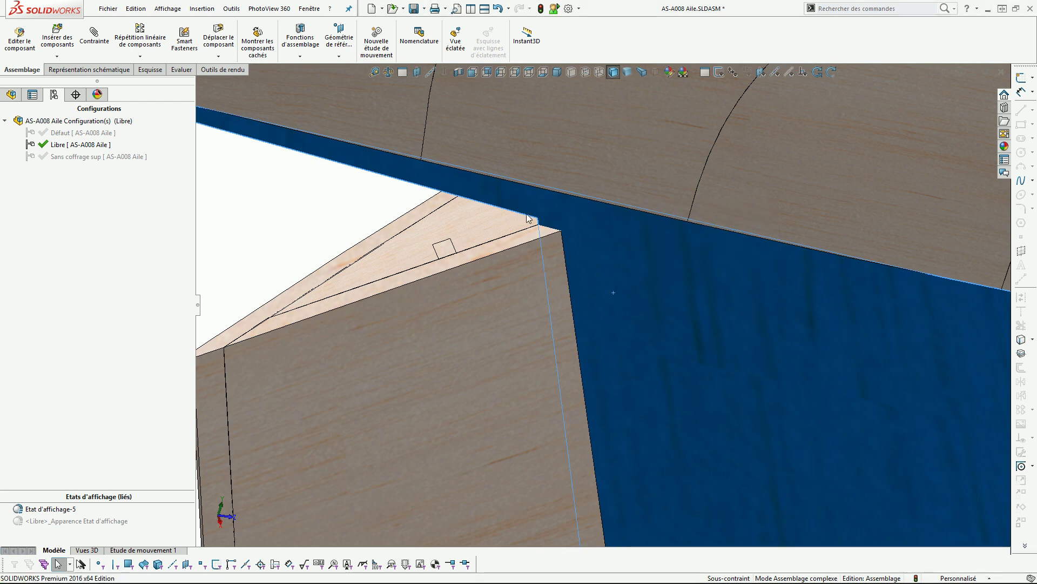
scroll(528, 218, up, 5)
click(468, 383)
drag(427, 355, 426, 355)
middle_drag(540, 354, 569, 303)
scroll(641, 251, down, 5)
scroll(606, 311, up, 9)
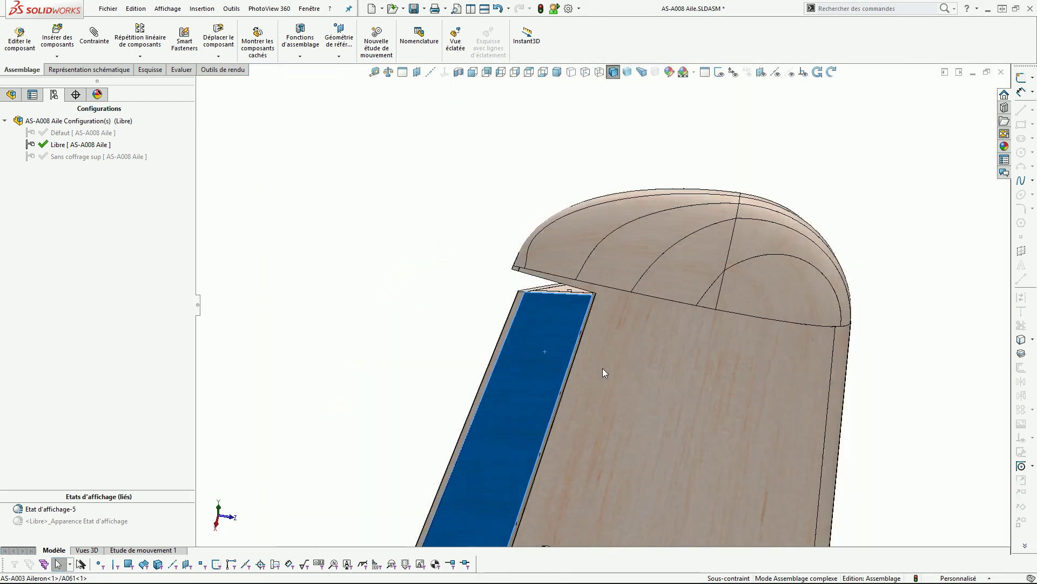
Examine the aileron pushrod and the servo horn passing through the slot in the servo hatch
scroll(575, 470, up, 3)
scroll(587, 359, down, 10)
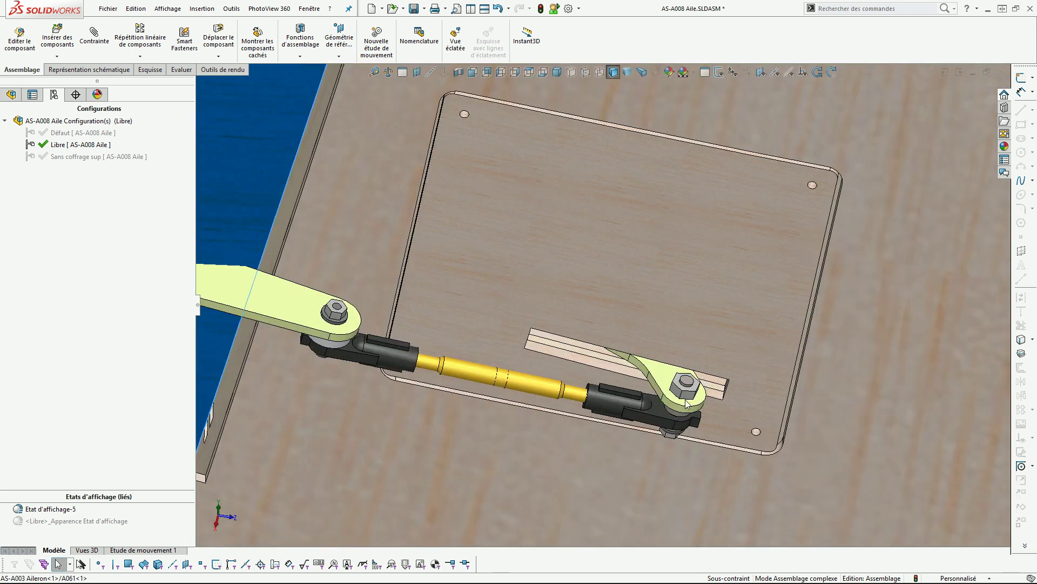
click(670, 386)
middle_drag(729, 384, 725, 270)
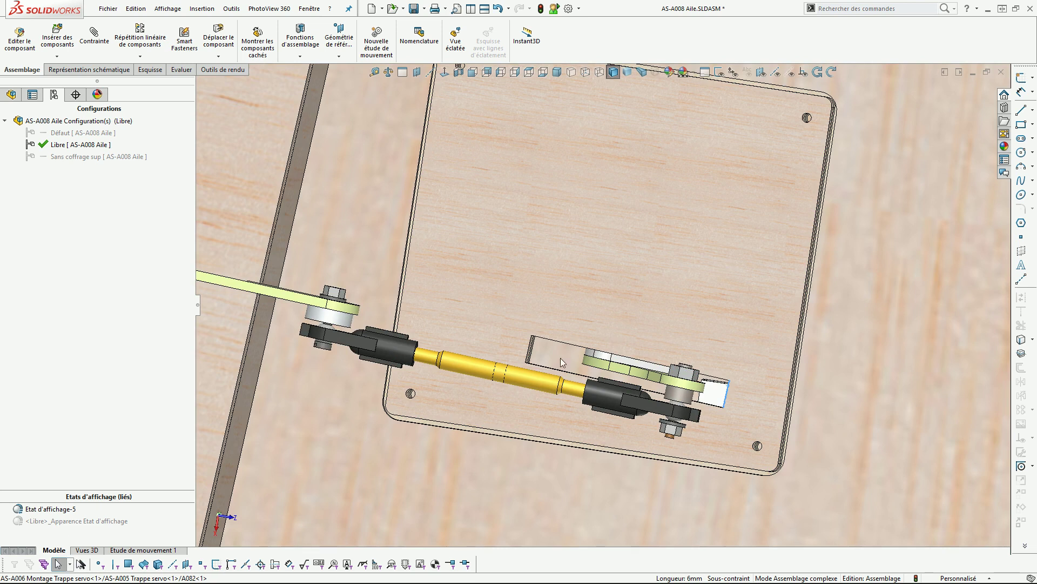
Swing the flap on its hinges on the underside of the wing
scroll(605, 259, up, 15)
middle_drag(588, 337, 584, 357)
scroll(505, 350, down, 6)
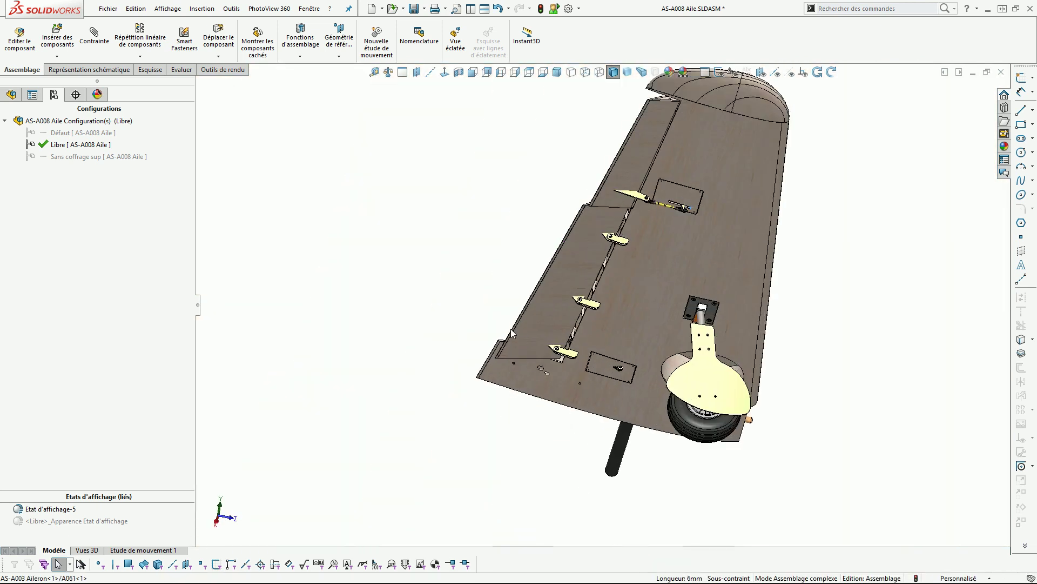
drag(541, 355, 513, 296)
Create a section view parallel to the wing's root rib face, offset -151 mm, to expose the flap mechanism
middle_drag(503, 266, 447, 212)
scroll(385, 195, down, 4)
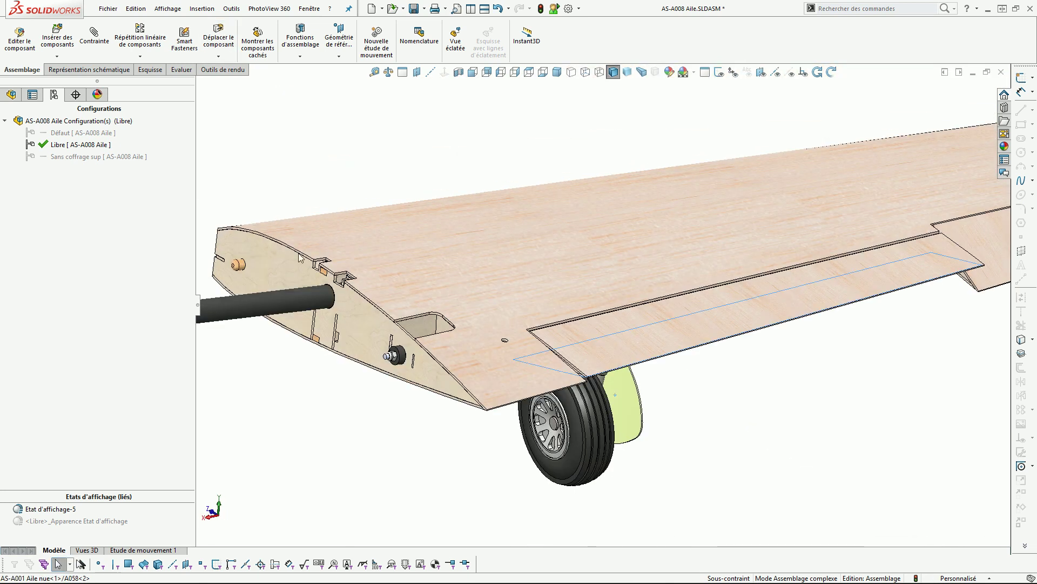
click(284, 262)
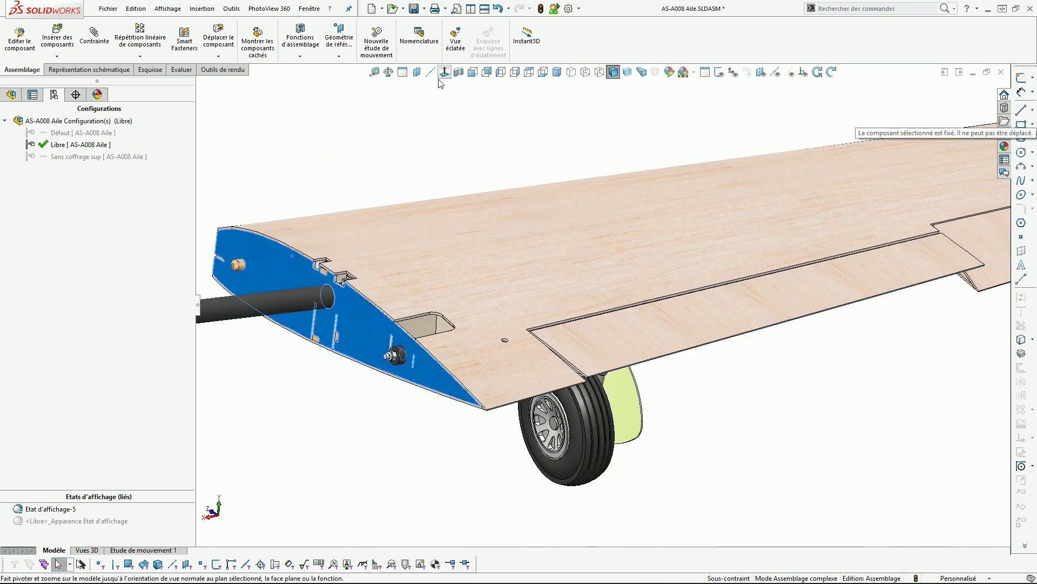
click(458, 73)
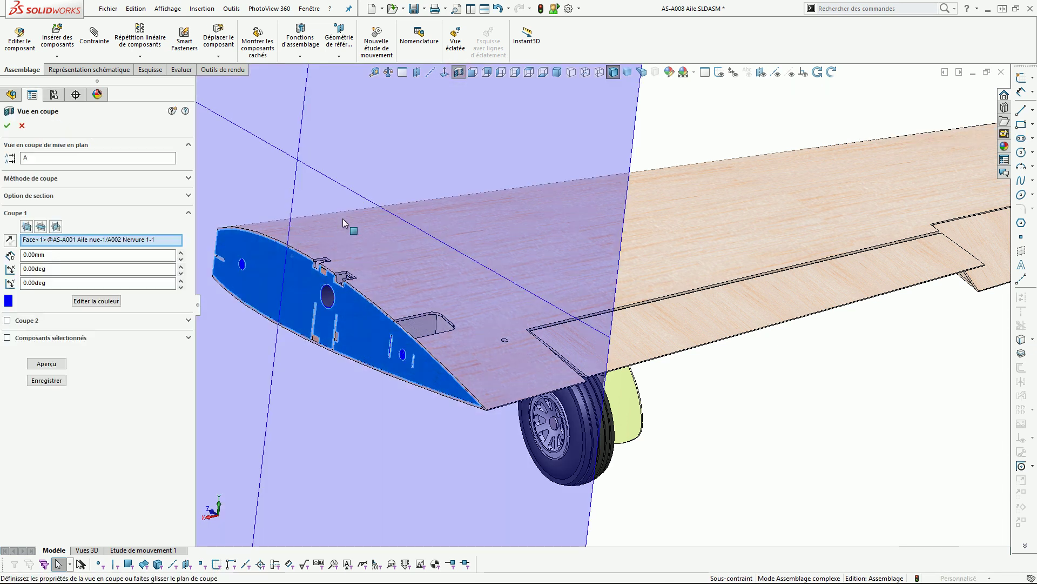
scroll(346, 220, up, 3)
drag(381, 226, 450, 218)
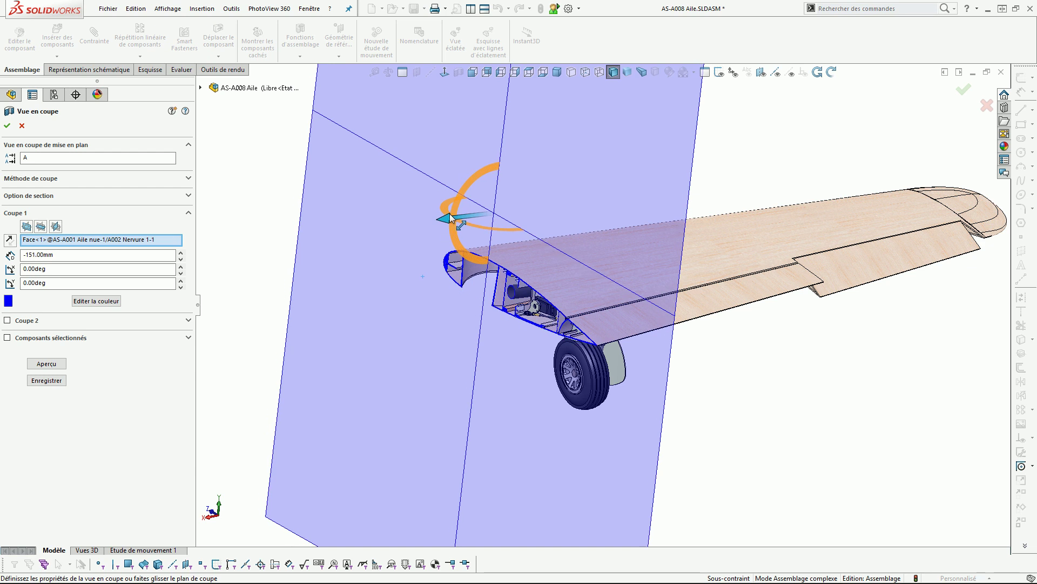
click(981, 108)
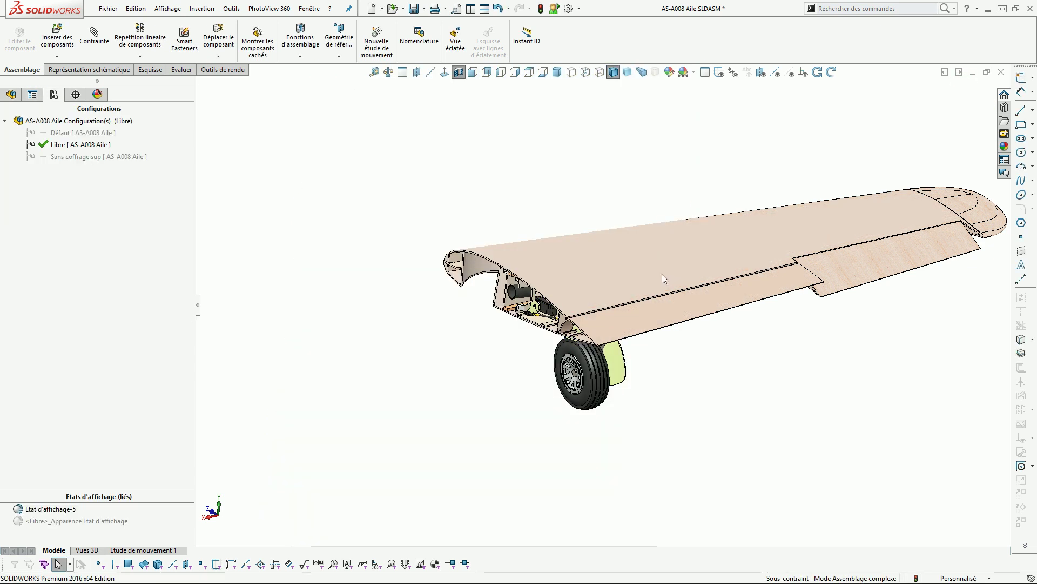
Turn the flap servo horn in the sectioned wing to lower the flap through its pushrod
middle_drag(663, 274, 695, 247)
scroll(586, 307, down, 7)
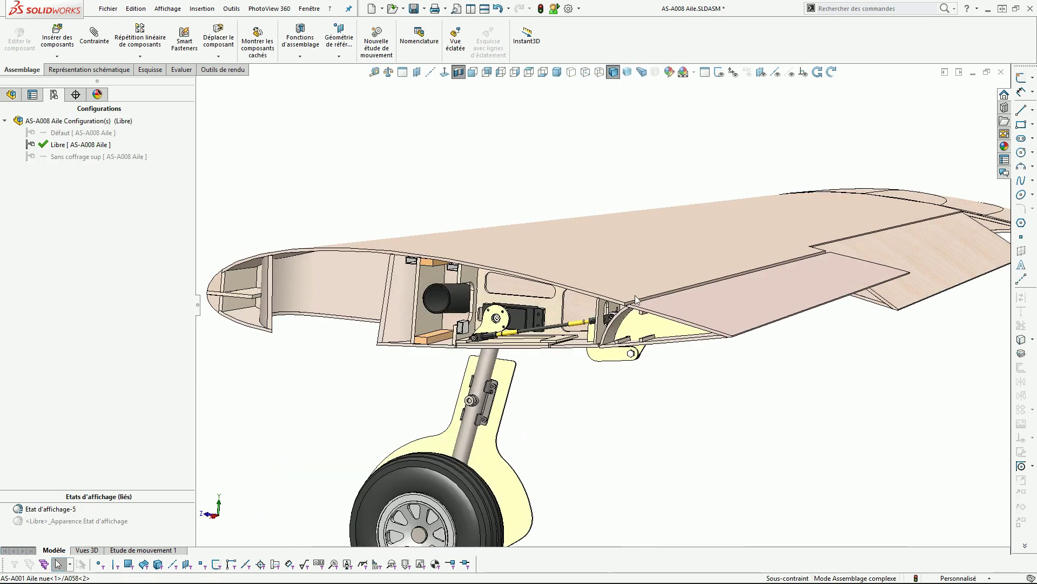
mouse_move(497, 320)
middle_down()
mouse_move(481, 296)
mouse_move(505, 334)
middle_up()
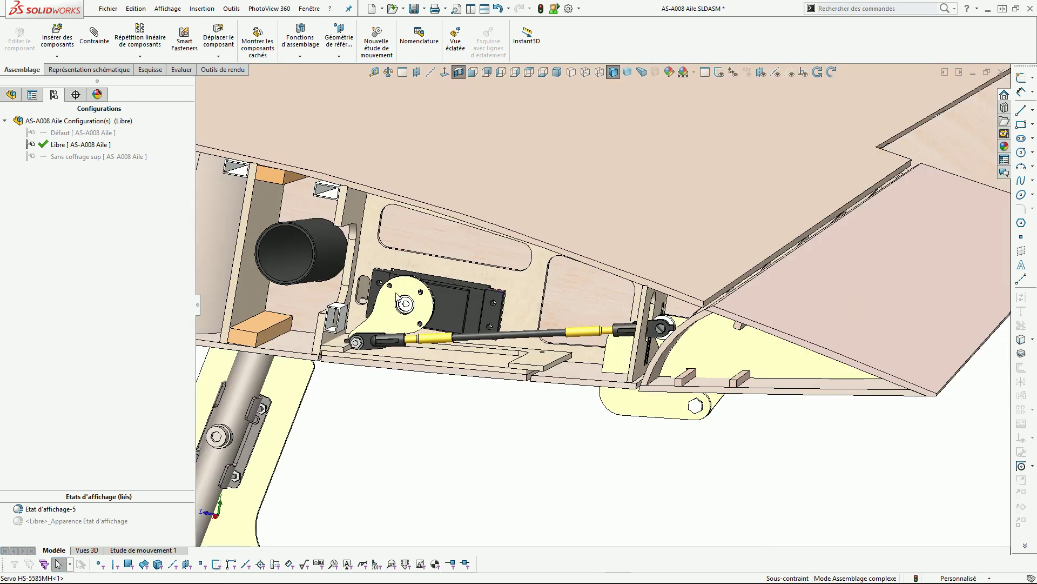
drag(382, 323, 406, 269)
scroll(407, 269, up, 5)
middle_drag(503, 296, 514, 246)
scroll(518, 293, down, 5)
drag(517, 294, 560, 326)
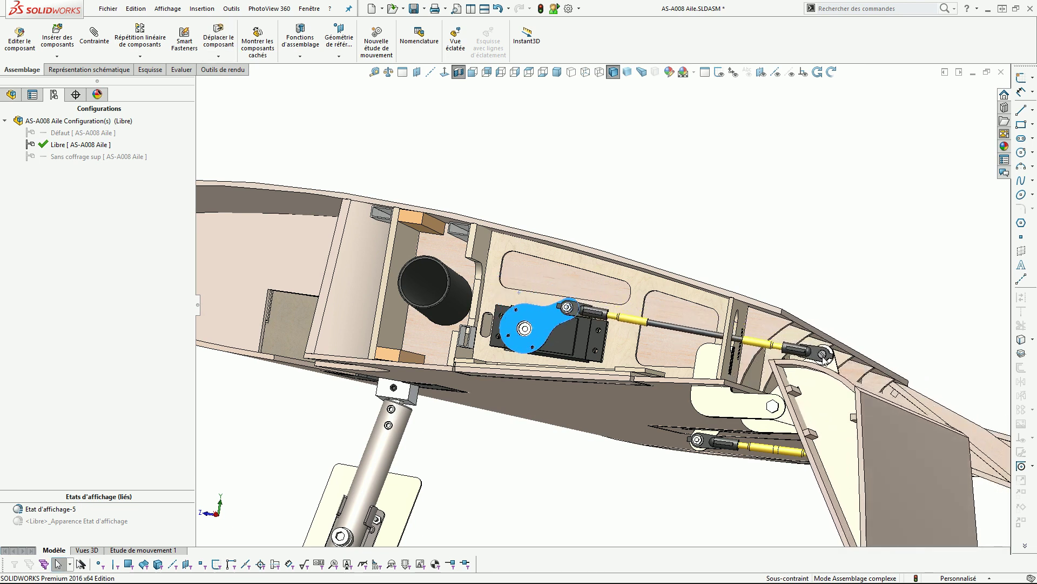
Examine the flap pushrod passing through the slot in the rear spar and its connection to the flap
scroll(673, 339, down, 5)
middle_drag(674, 335, 576, 299)
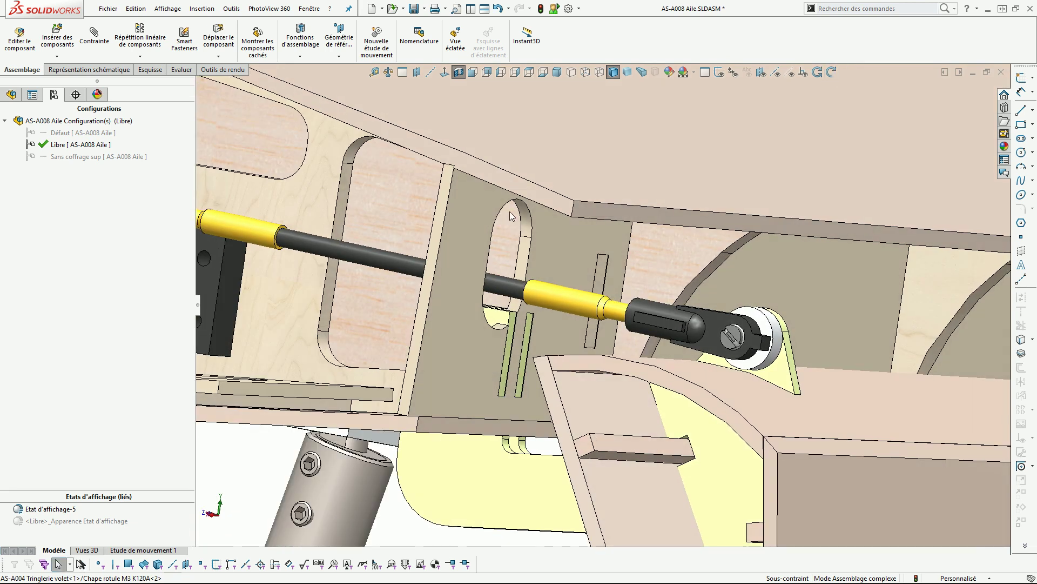
scroll(526, 297, up, 5)
middle_drag(527, 297, 627, 316)
scroll(627, 316, up, 5)
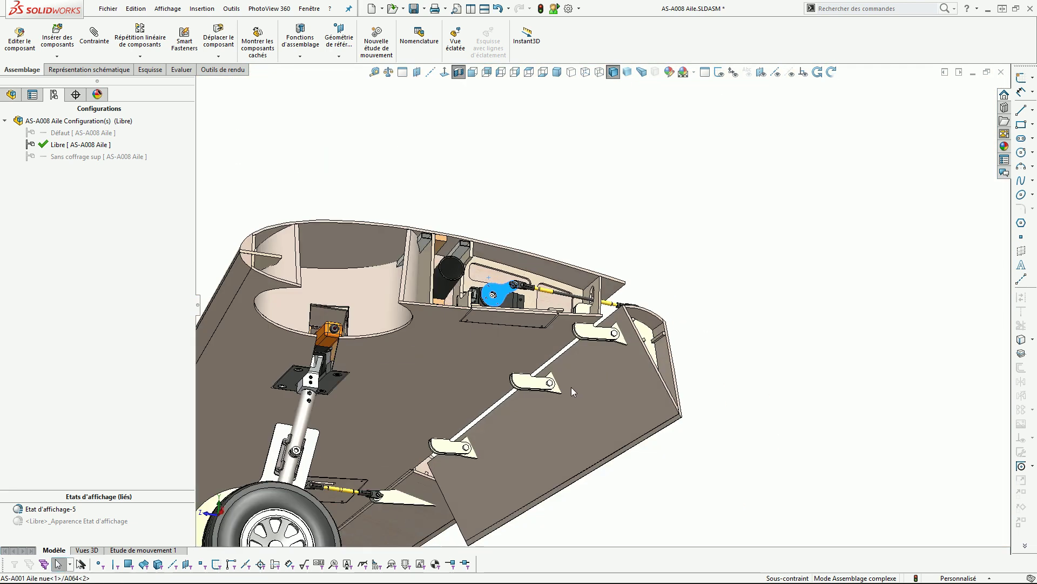
Turn the flap servo horn back partway and examine the pushrod end beneath the upper skin's rear edge
middle_drag(586, 381, 446, 396)
key(Escape)
scroll(442, 402, down, 3)
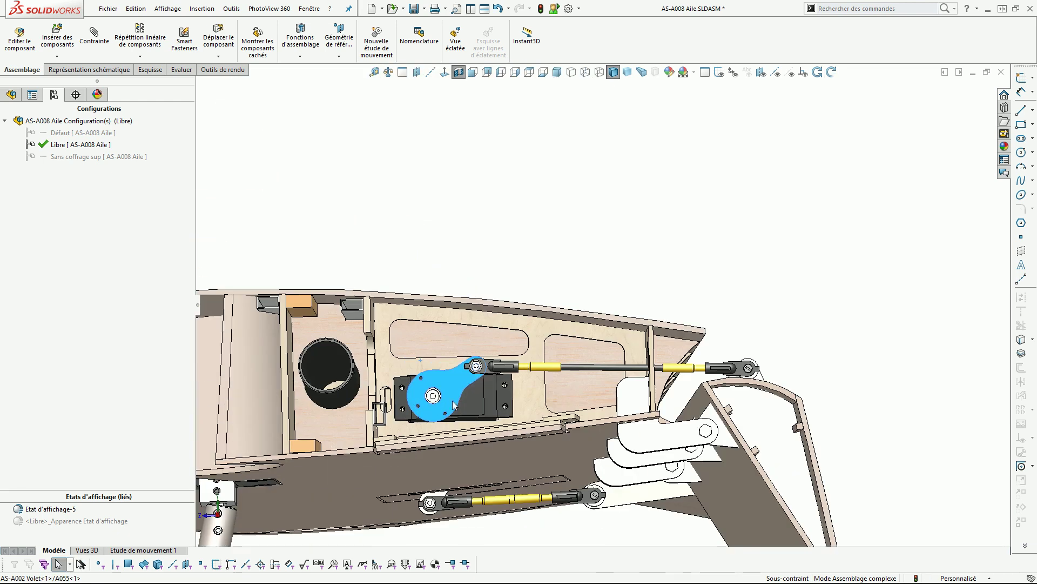
drag(463, 385, 432, 372)
middle_drag(662, 330, 693, 362)
scroll(695, 363, down, 2)
scroll(693, 363, down, 3)
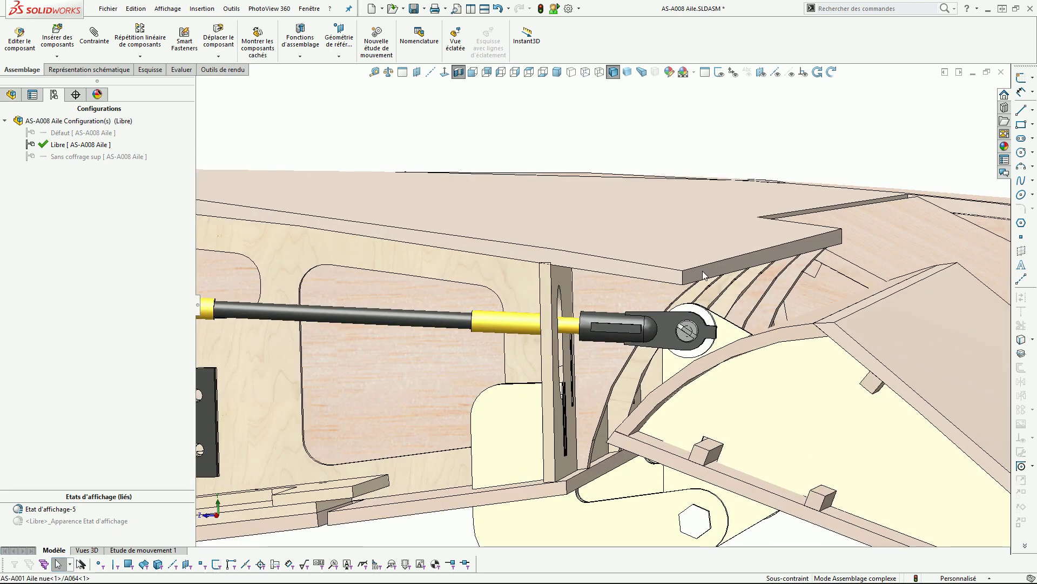
Turn the flap servo horn fully back to bring the flap up in line with the wing
scroll(602, 305, up, 4)
drag(344, 331, 333, 321)
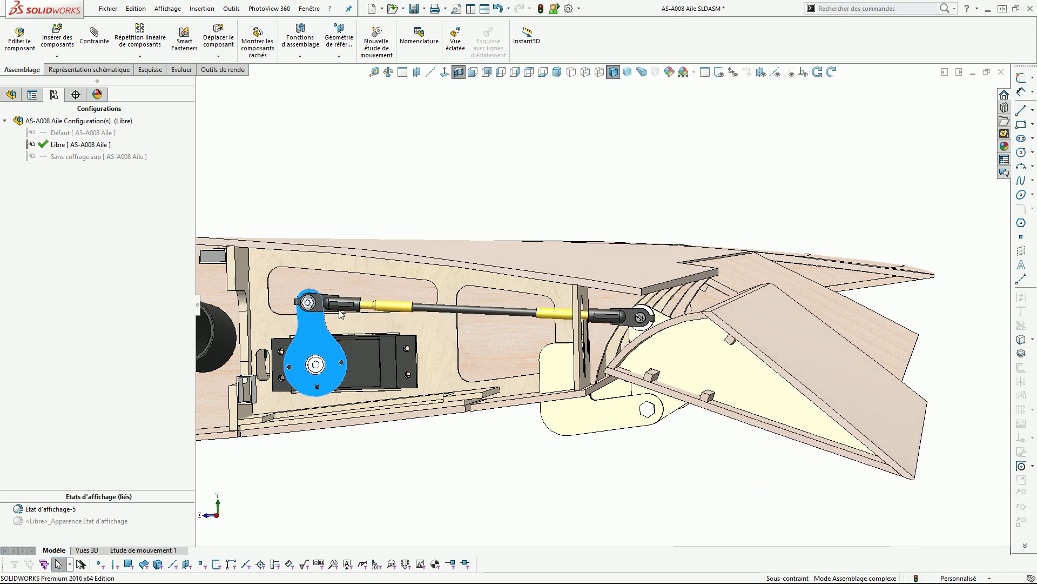
drag(318, 322, 267, 320)
middle_drag(286, 345, 373, 319)
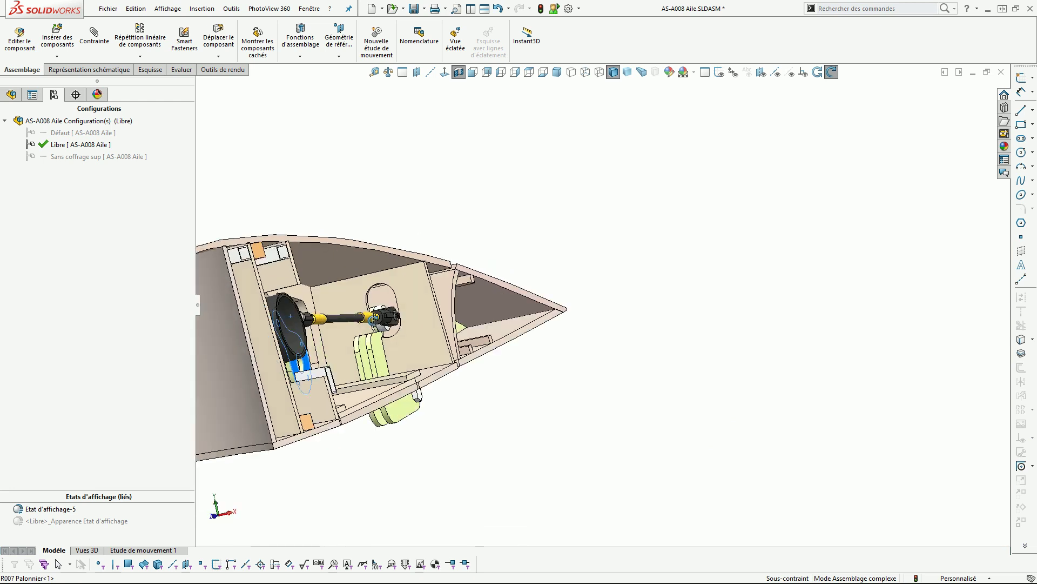
Highlight a flap hinge bracket to show how it fits into the wing structure beside the pushrod slot
scroll(373, 320, down, 10)
key(Escape)
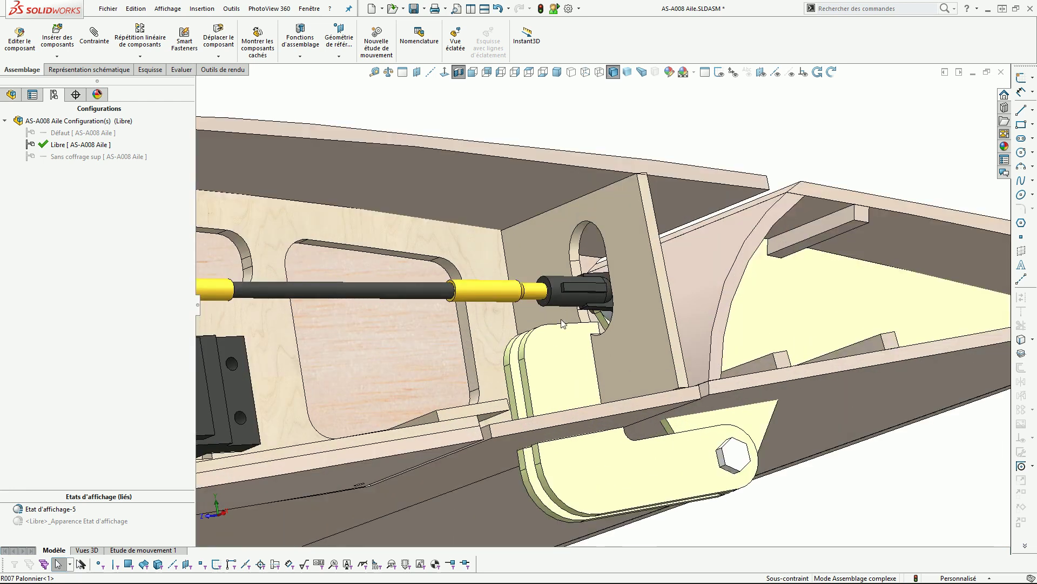
click(543, 352)
scroll(540, 356, up, 8)
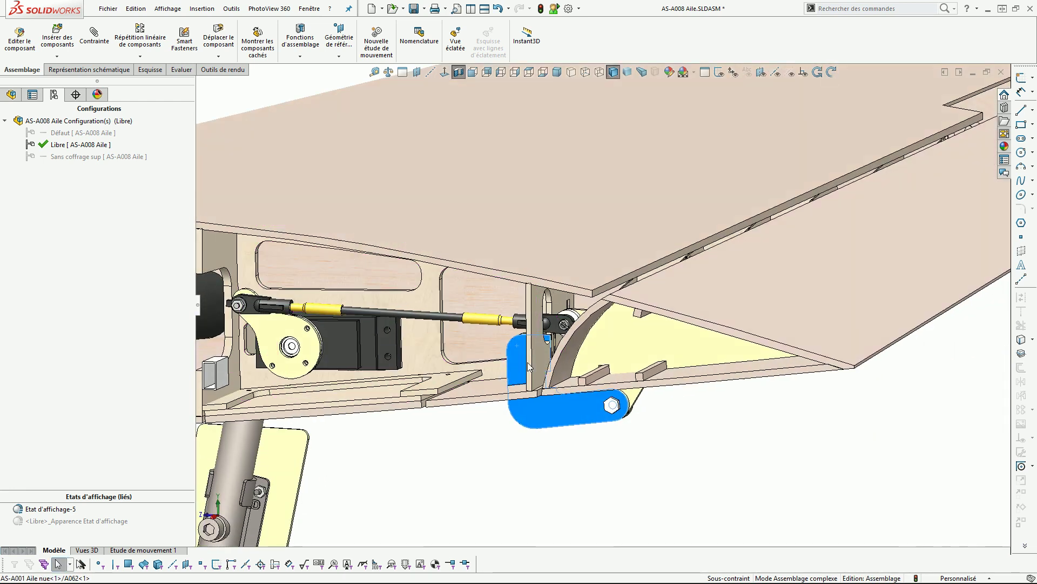
Clear the hinge bracket selection and turn off the section view of the wing
click(683, 465)
scroll(540, 227, up, 10)
middle_drag(540, 227, 539, 285)
key(Escape)
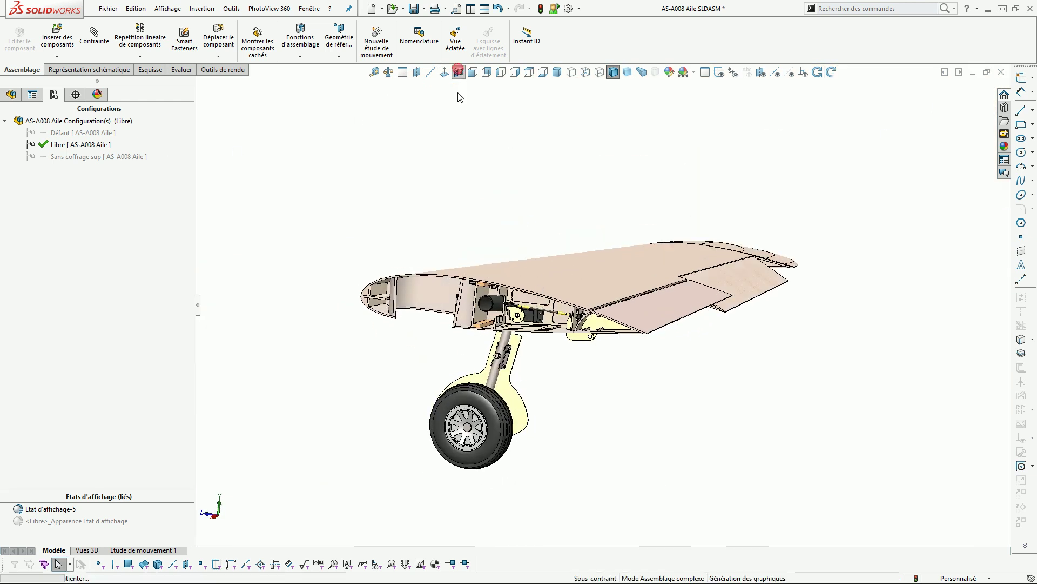
Swing the landing gear leg up so the wheel retracts into its well in the wing
mouse_move(390, 287)
middle_down()
mouse_move(503, 281)
mouse_move(398, 290)
mouse_move(408, 291)
middle_up()
scroll(407, 290, up, 3)
scroll(387, 373, down, 7)
drag(449, 390, 639, 129)
middle_drag(674, 223, 668, 54)
scroll(686, 136, up, 5)
scroll(697, 178, down, 8)
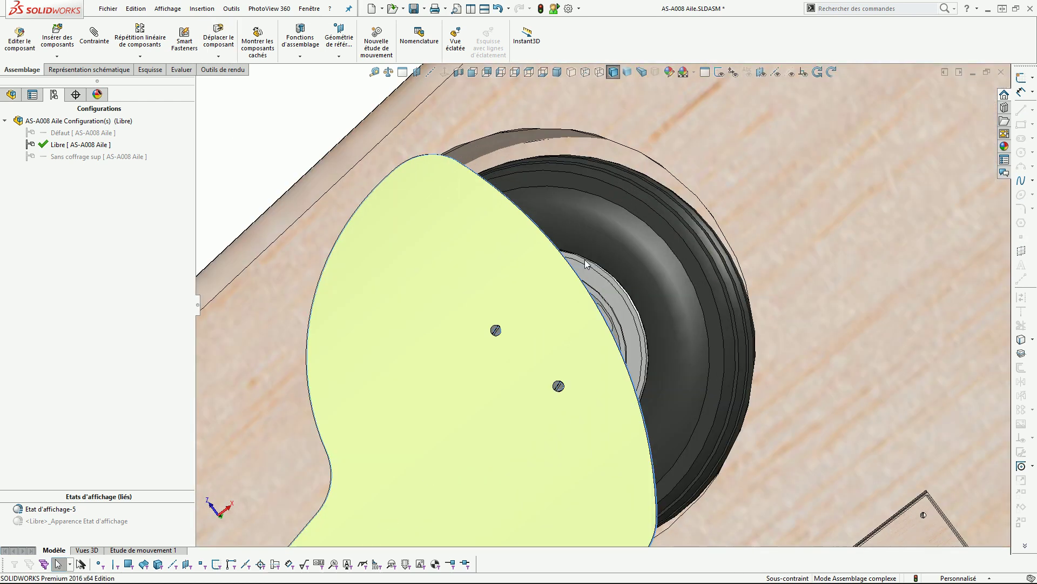
Shift the landing gear slightly by its cover plate and inspect how the wheel sits in the well
click(597, 238)
drag(489, 274, 453, 303)
scroll(452, 304, up, 5)
middle_drag(499, 335, 546, 506)
scroll(502, 408, down, 4)
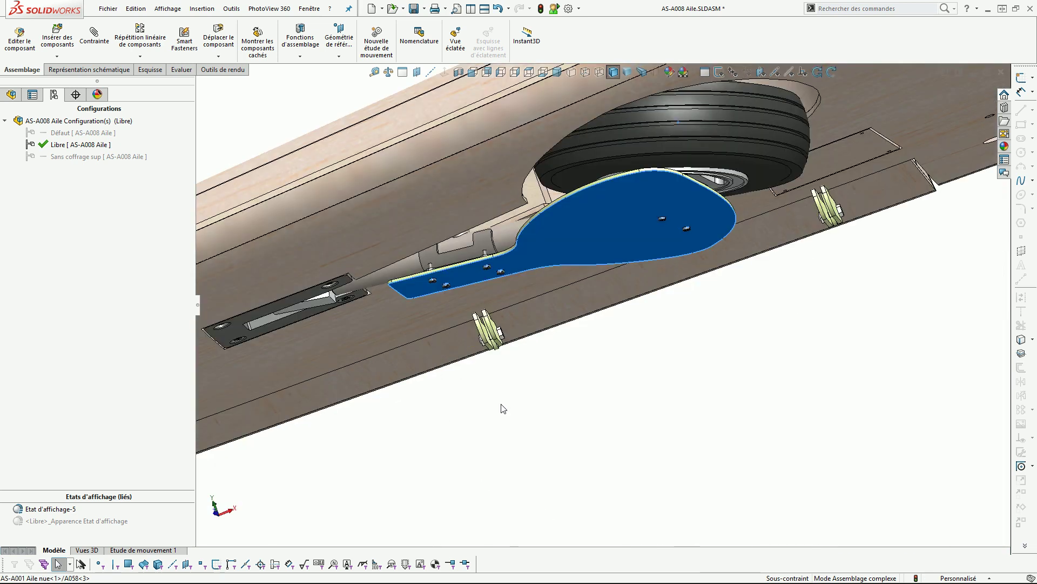
Create a section view parallel to the root rib face, offset -343 mm, through the landing gear mounting
scroll(470, 268, up, 6)
click(746, 181)
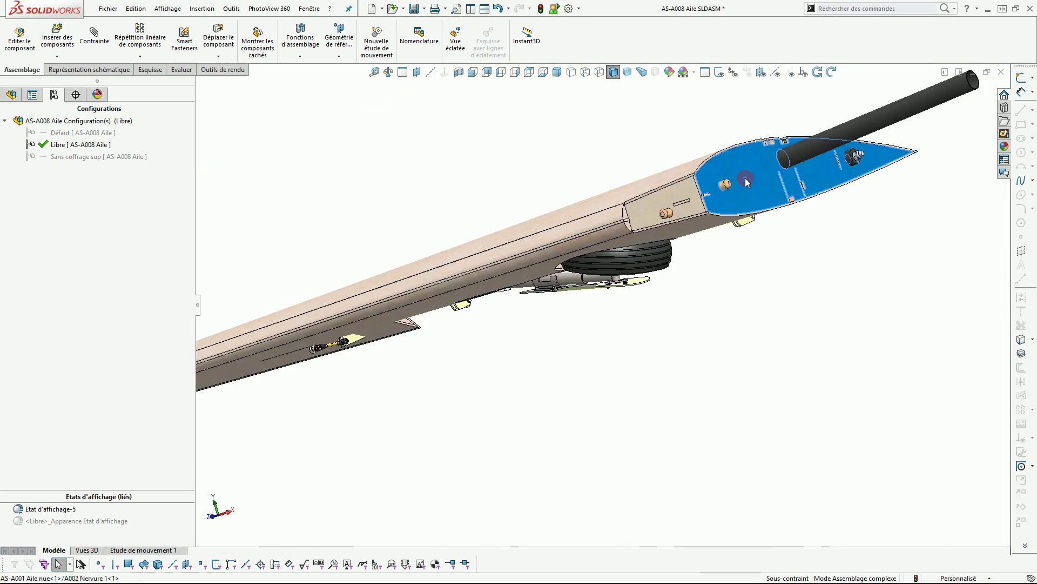
click(458, 73)
drag(686, 161, 564, 214)
scroll(554, 292, down, 5)
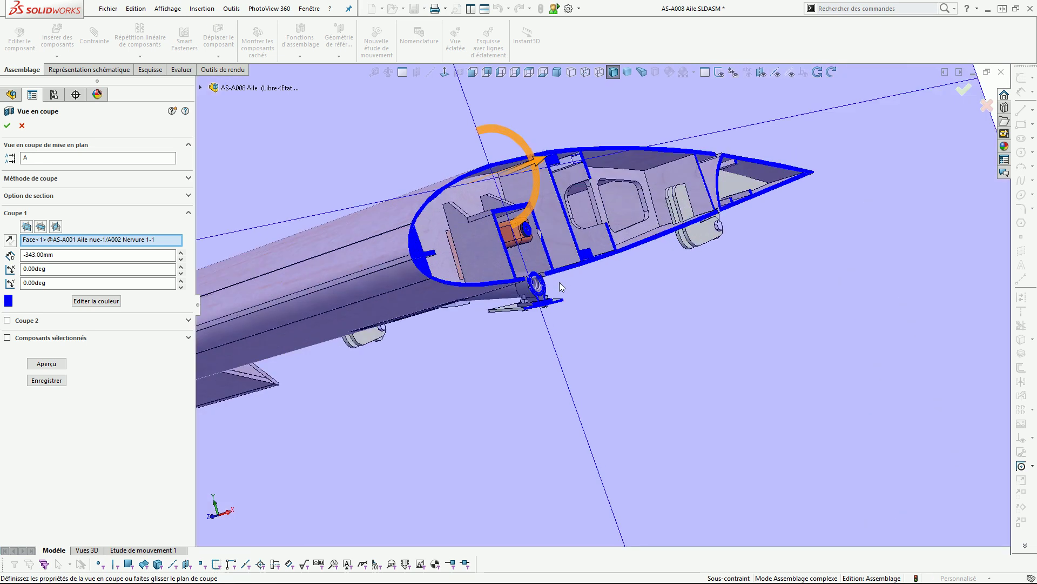
click(962, 91)
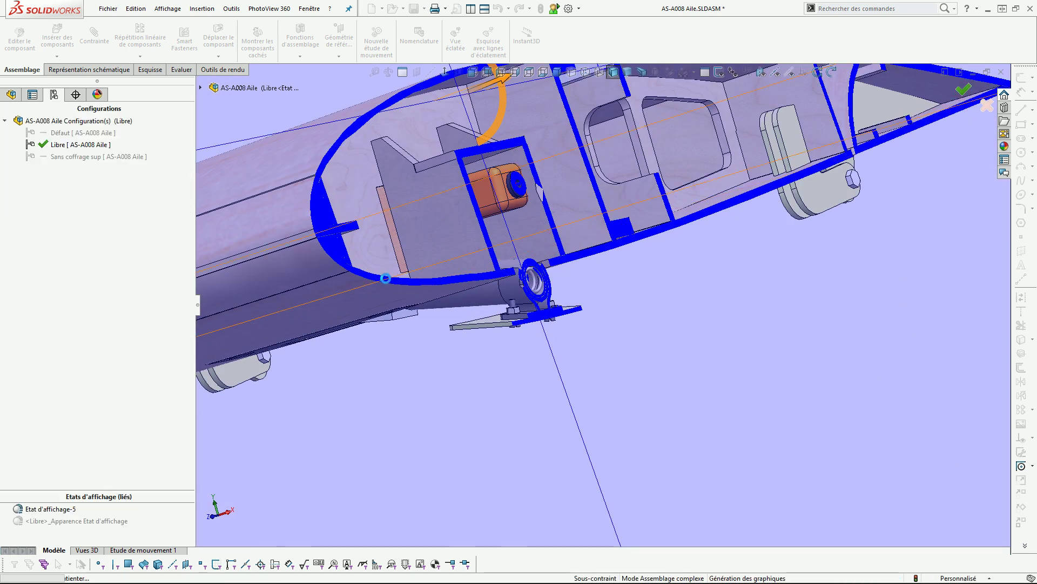
Swing the landing gear leg outward in the sectioned wing to demonstrate its deployment
drag(465, 332, 407, 469)
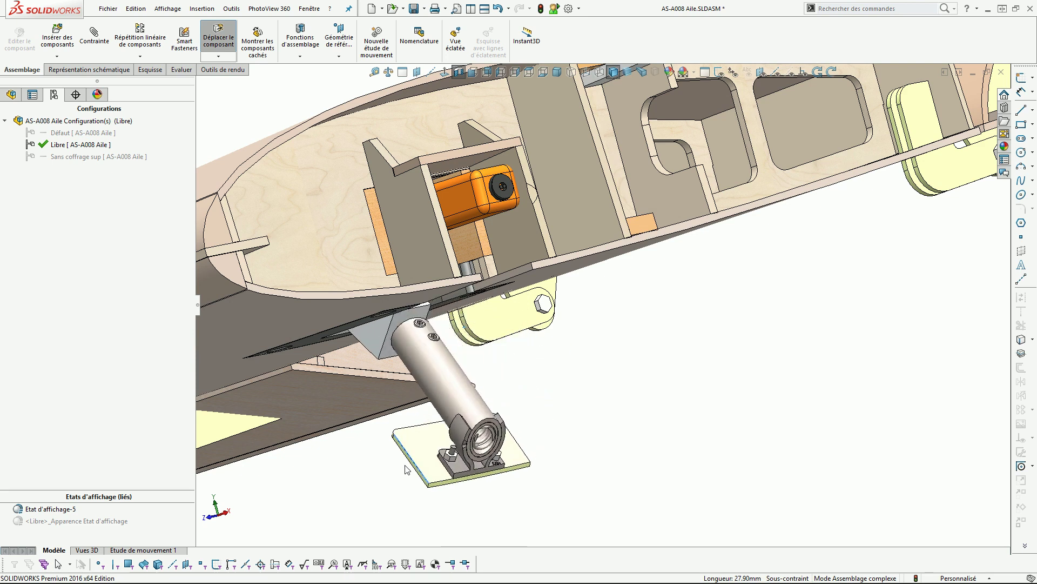
middle_drag(440, 394, 359, 351)
drag(459, 394, 457, 441)
scroll(519, 314, up, 9)
middle_drag(531, 262, 597, 332)
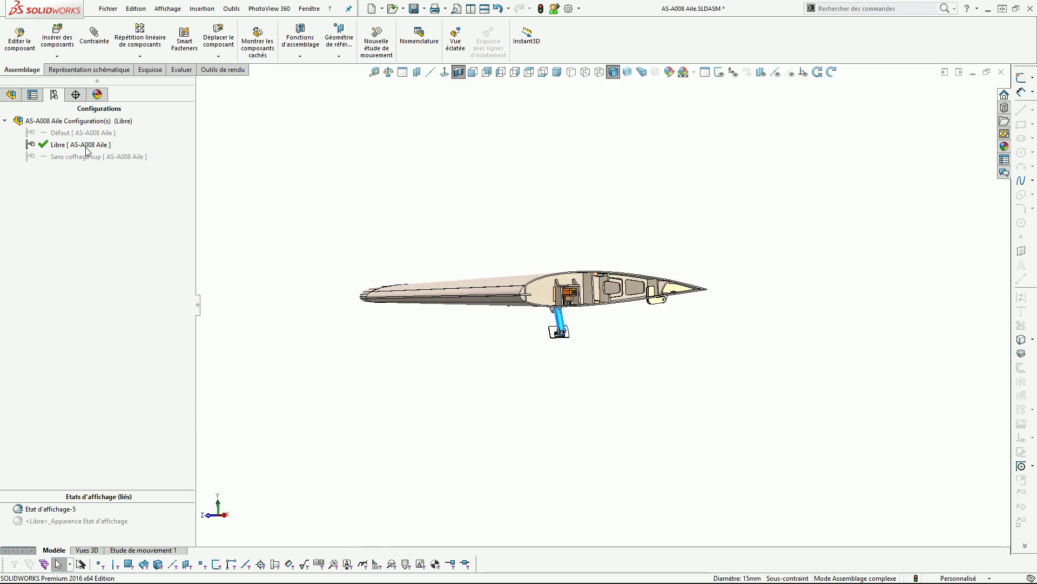
Remove the section view and show the complete wing from its underside
click(459, 72)
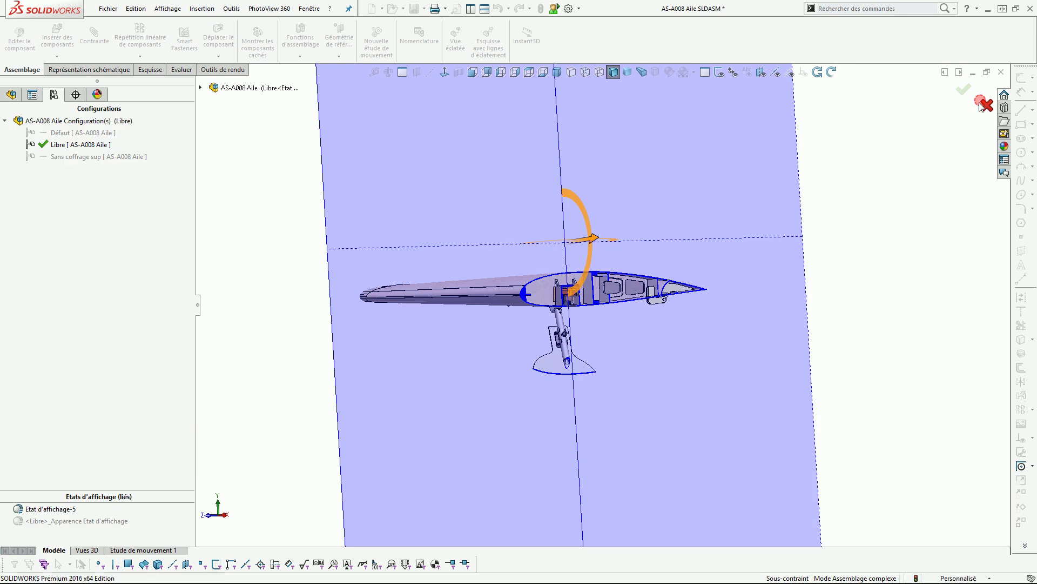
click(983, 104)
middle_drag(771, 165, 458, 339)
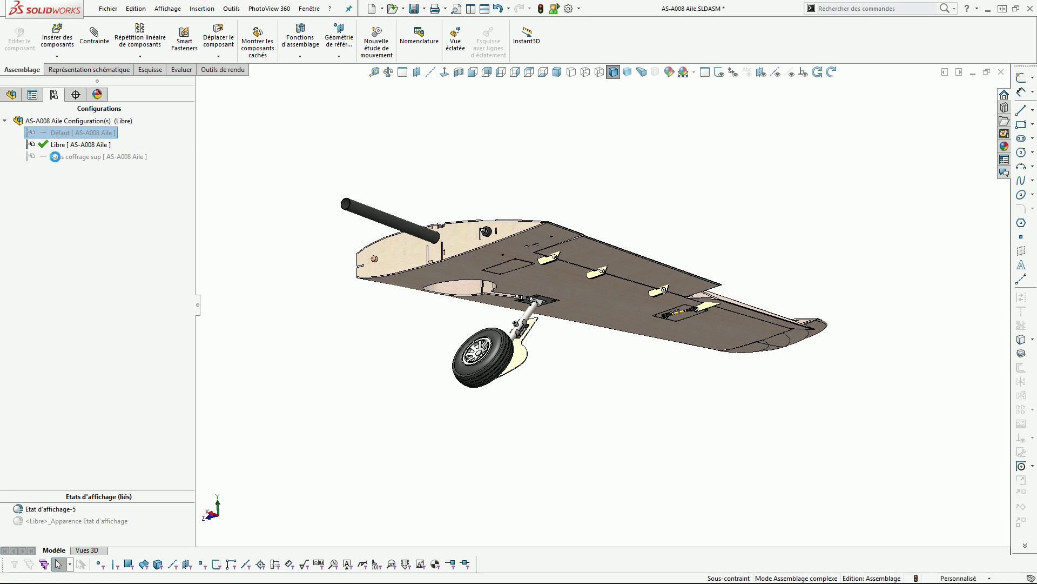
Activate the "Sans coffrage sup" configuration and view the wing's internal structure from above
double_click(68, 157)
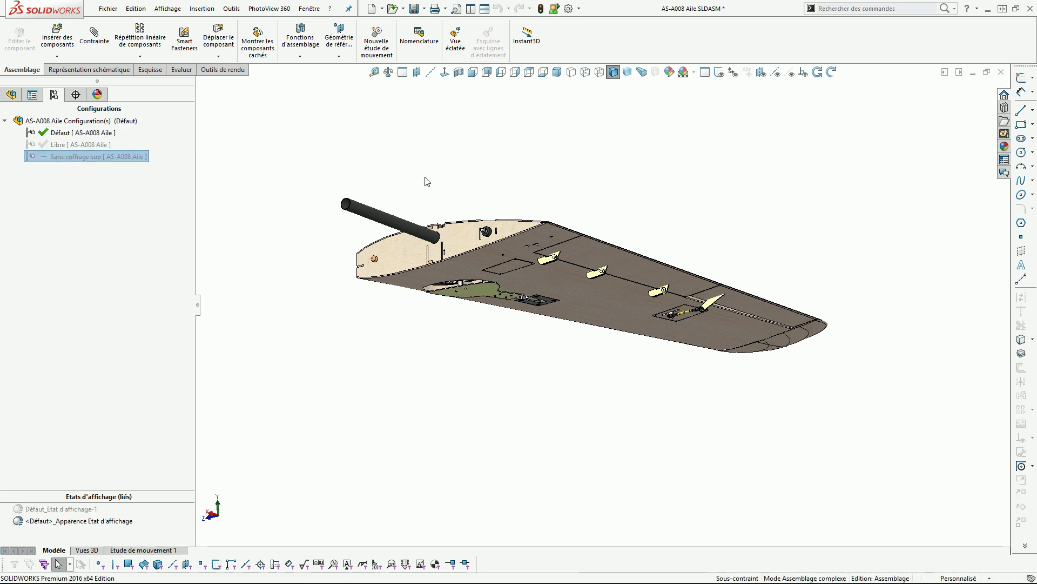
scroll(455, 177, up, 3)
middle_drag(456, 177, 560, 277)
scroll(560, 276, down, 4)
scroll(560, 280, down, 2)
scroll(594, 297, up, 3)
scroll(645, 318, down, 3)
scroll(645, 318, up, 3)
scroll(420, 335, down, 4)
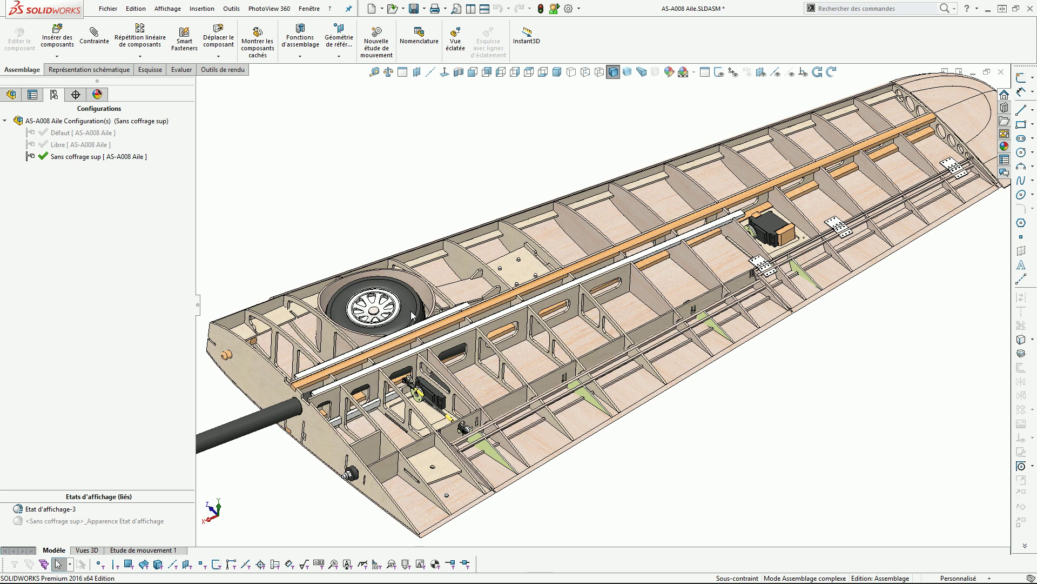
Select the wheel, locate its parent subassembly AS-T001 Train rentrant and open it in its own window
click(410, 310)
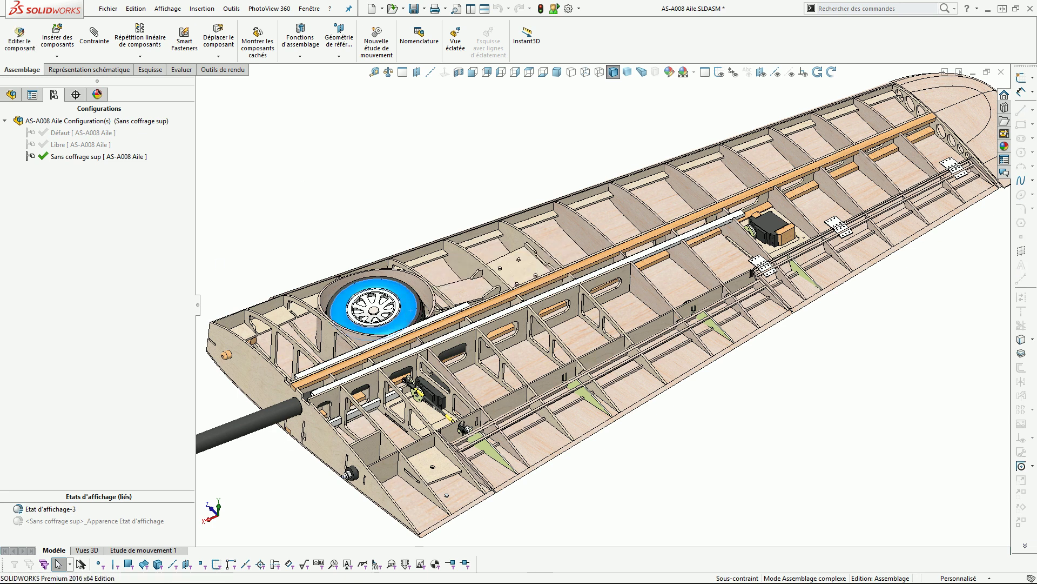
click(12, 95)
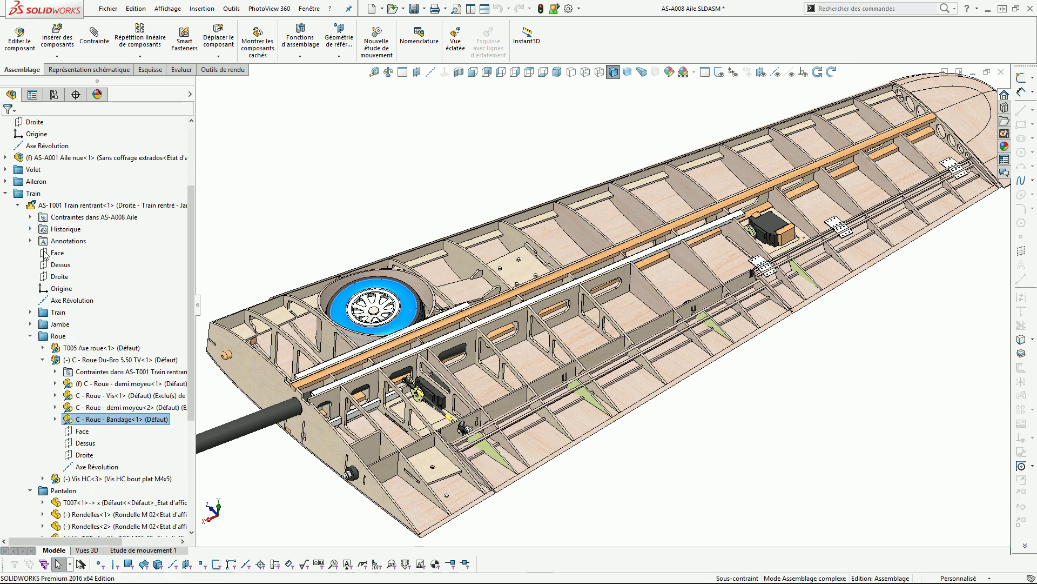
click(56, 205)
scroll(61, 187, down, 1)
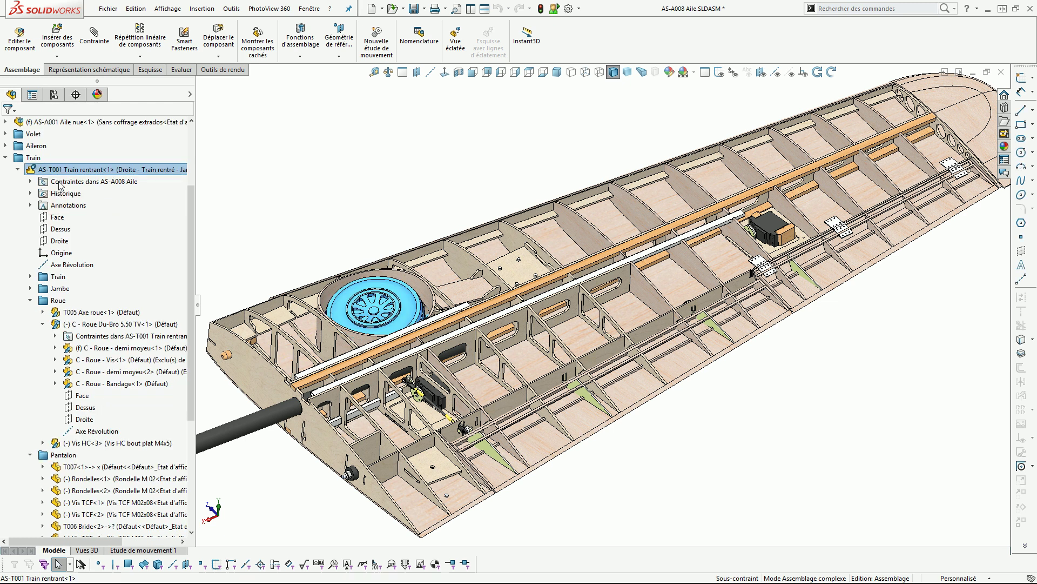
click(39, 173)
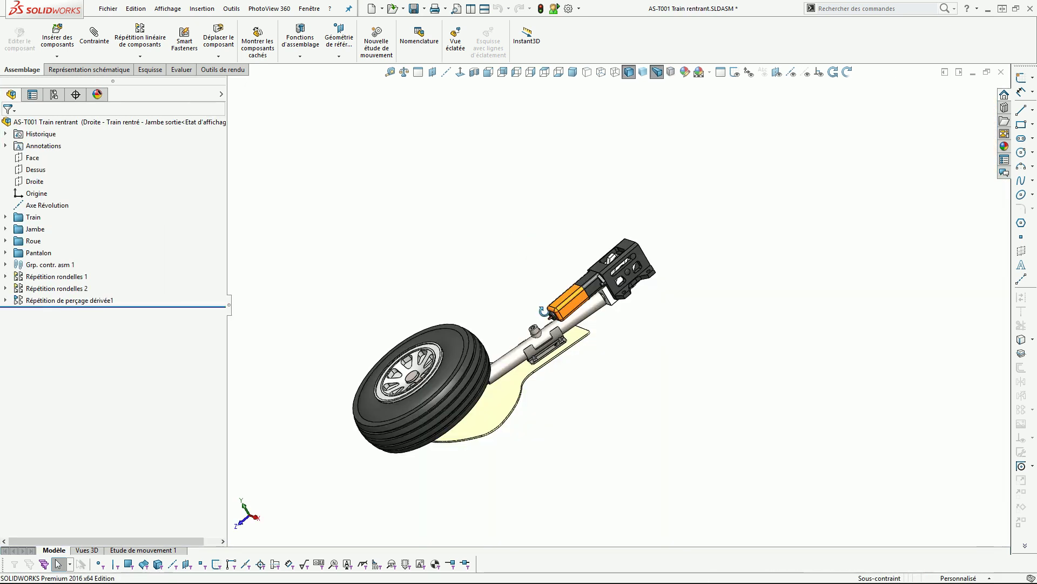
Examine the retractable landing gear from several sides and look through its Train and Jambe component folders
middle_drag(543, 311, 459, 324)
scroll(436, 351, down, 8)
scroll(438, 353, up, 8)
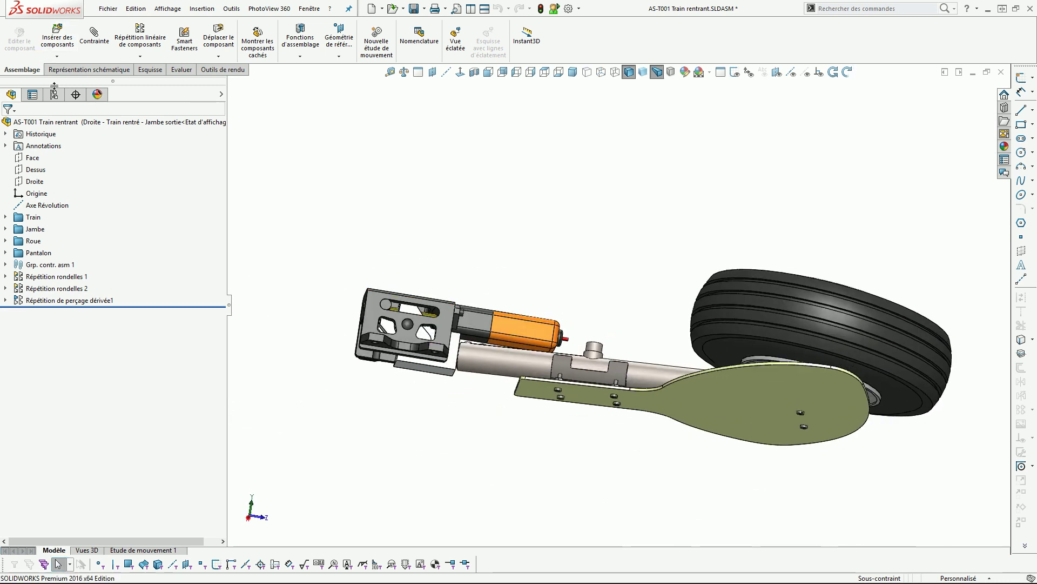
click(6, 216)
click(6, 217)
click(6, 229)
click(6, 228)
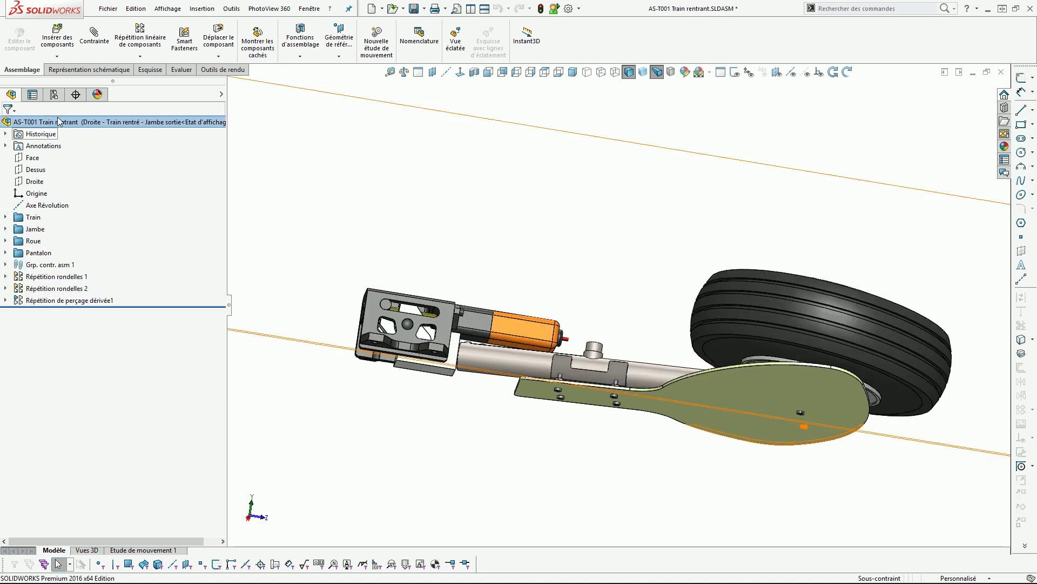
Display the landing gear assembly's list of configurations, with the whole gear in view
click(54, 94)
middle_drag(431, 242, 384, 297)
scroll(577, 371, up, 4)
scroll(238, 198, down, 1)
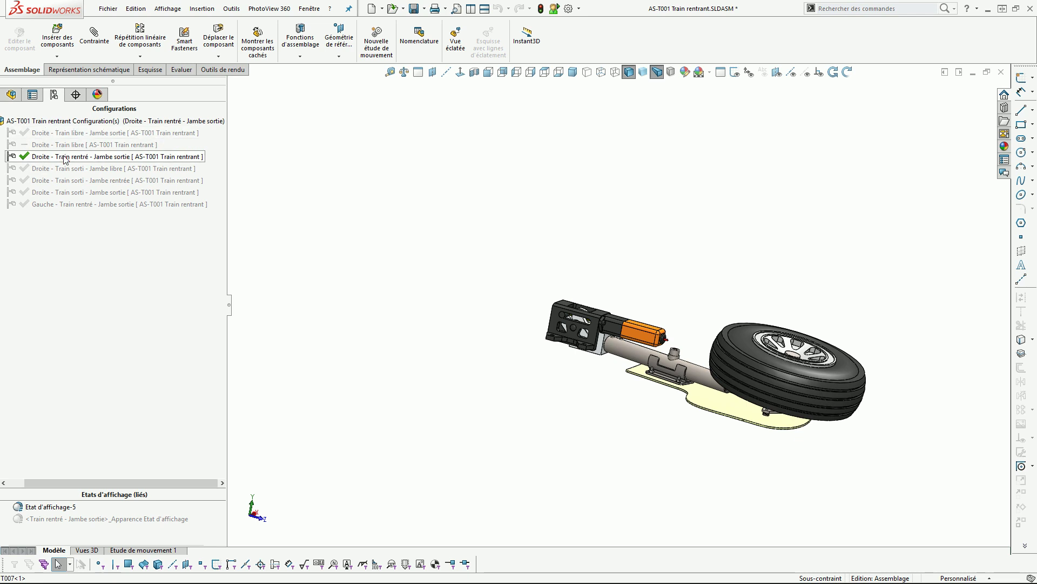
Activate the "Droite - Train sorti - Jambe libre" configuration and slide the lower leg along its sleeve
click(698, 376)
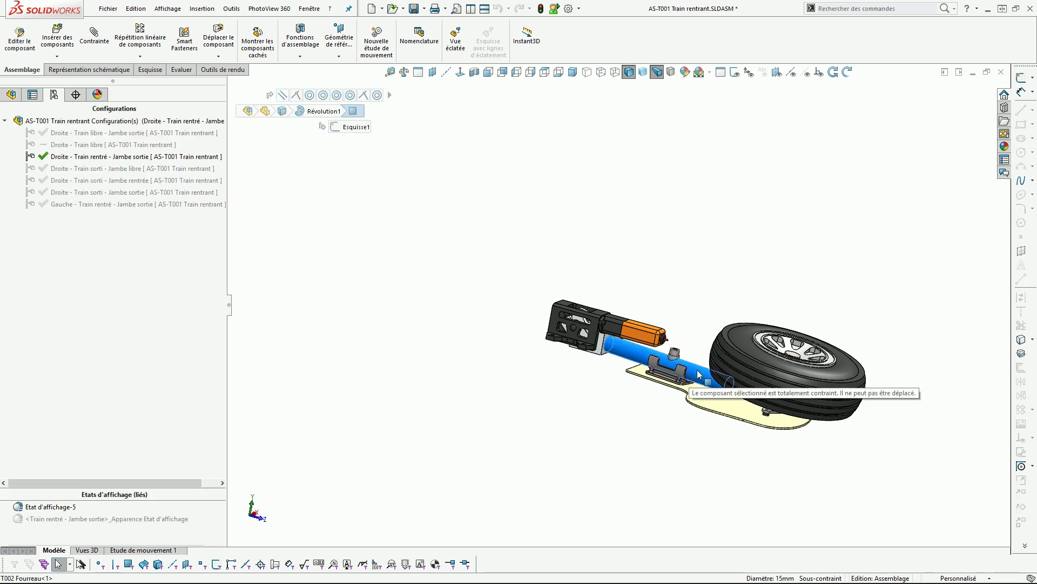
click(411, 274)
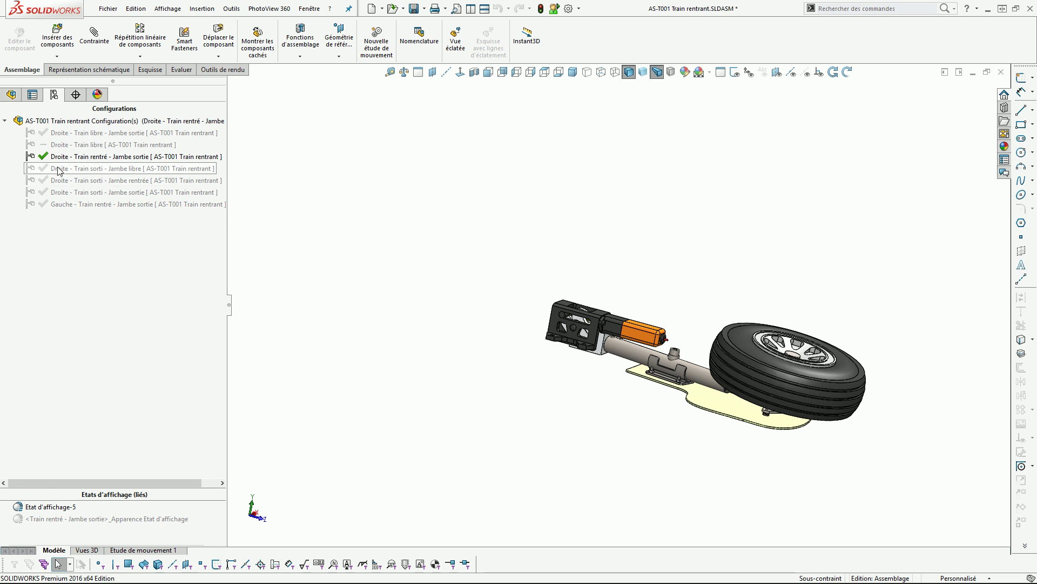
double_click(82, 169)
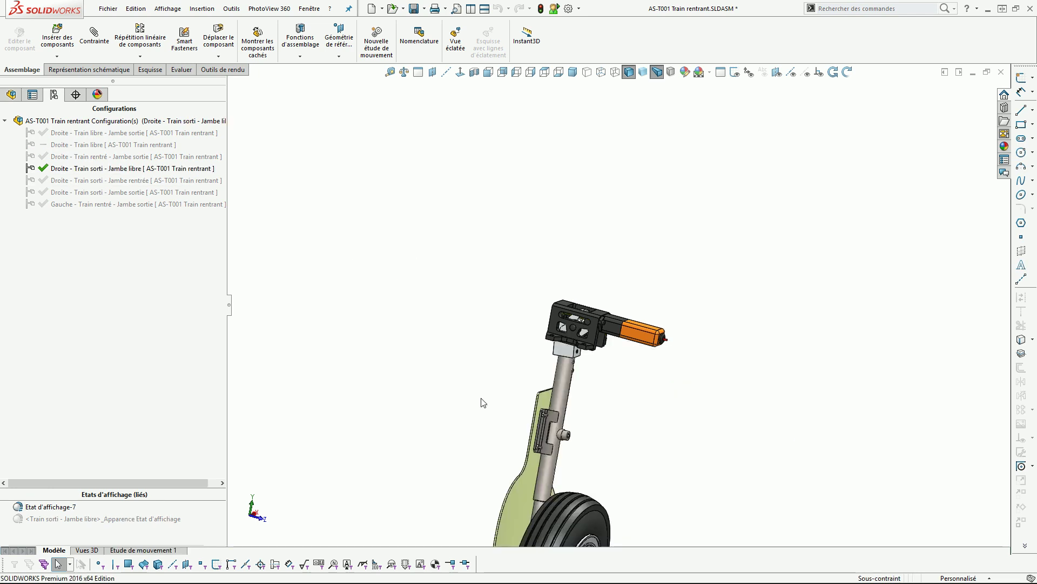
scroll(557, 455, up, 4)
scroll(576, 457, down, 8)
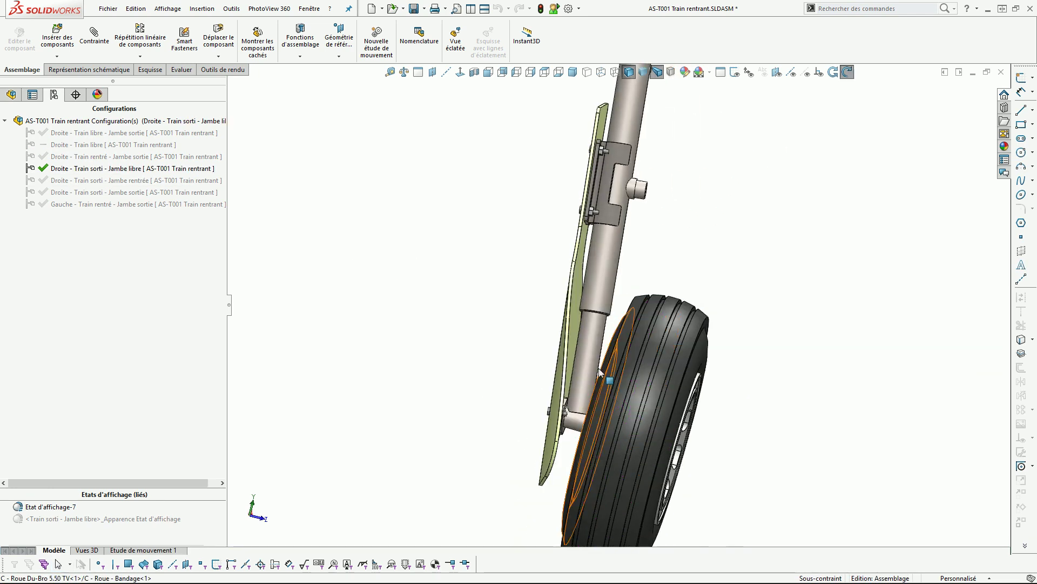
mouse_move(590, 372)
mouse_down()
mouse_move(612, 254)
mouse_move(608, 422)
mouse_move(619, 216)
mouse_move(604, 467)
mouse_move(624, 234)
mouse_move(601, 388)
mouse_move(605, 258)
mouse_move(578, 377)
mouse_move(578, 365)
mouse_up()
Move the free leg through its travel by the wheel and cover plate, viewing the gear from the wheel side and the plate side
scroll(579, 365, up, 5)
middle_drag(579, 341, 505, 319)
mouse_move(565, 331)
mouse_down()
mouse_move(581, 236)
mouse_move(582, 322)
mouse_up()
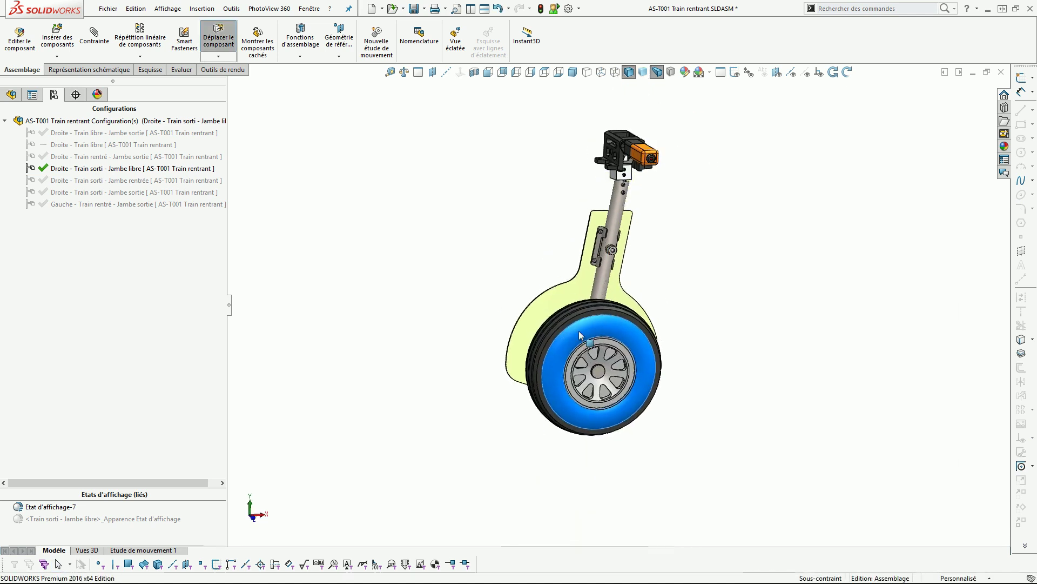
scroll(592, 270, down, 5)
scroll(627, 352, up, 4)
middle_drag(622, 363, 800, 350)
drag(573, 441, 550, 327)
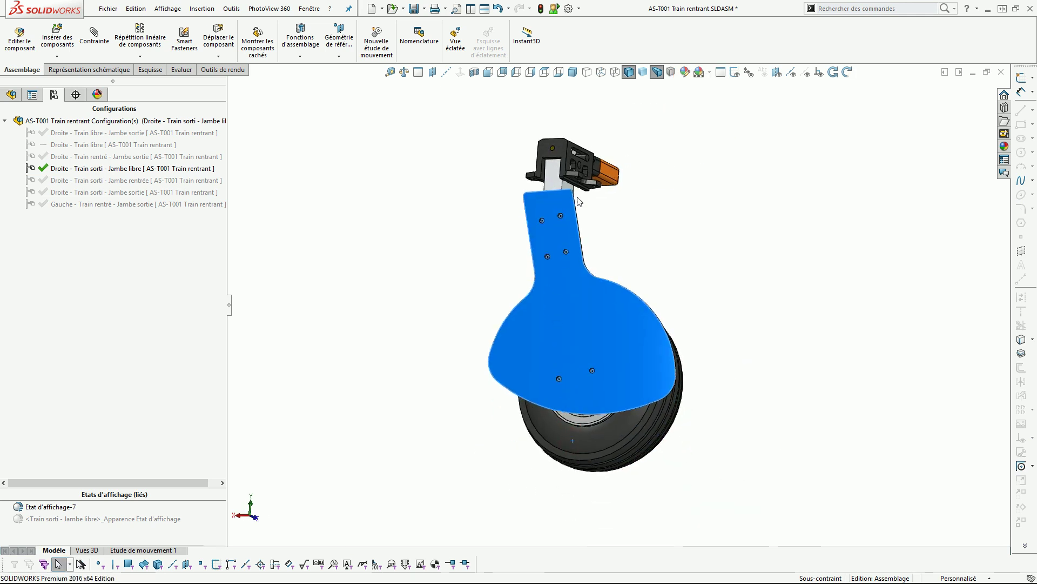
scroll(570, 250, down, 5)
middle_drag(479, 268, 514, 232)
scroll(514, 259, up, 5)
middle_drag(447, 353, 405, 352)
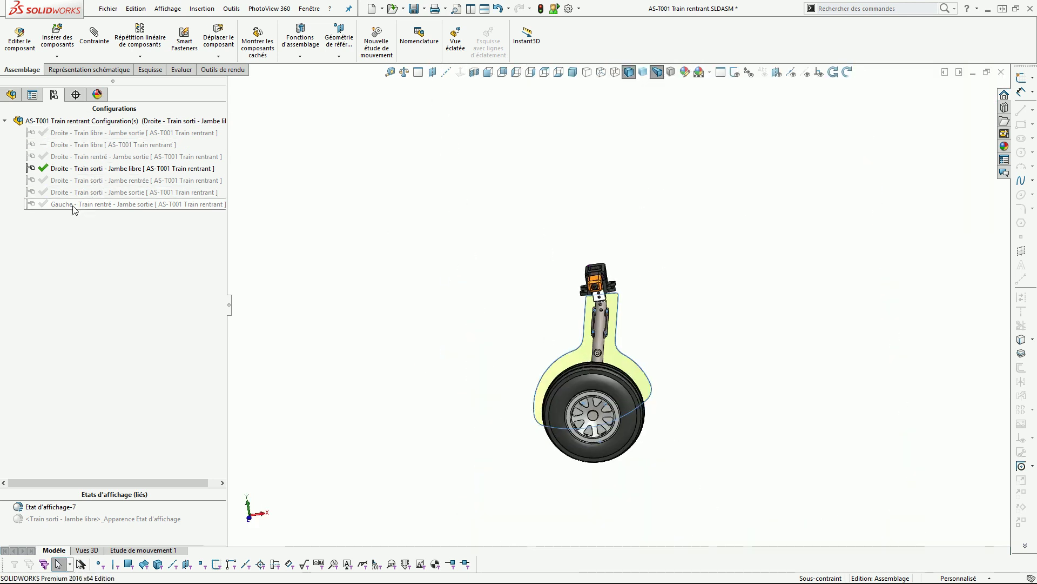
Activate the "Droite - Train libre" configuration and swing the gear towards its retracted position by moving the wheel
click(73, 145)
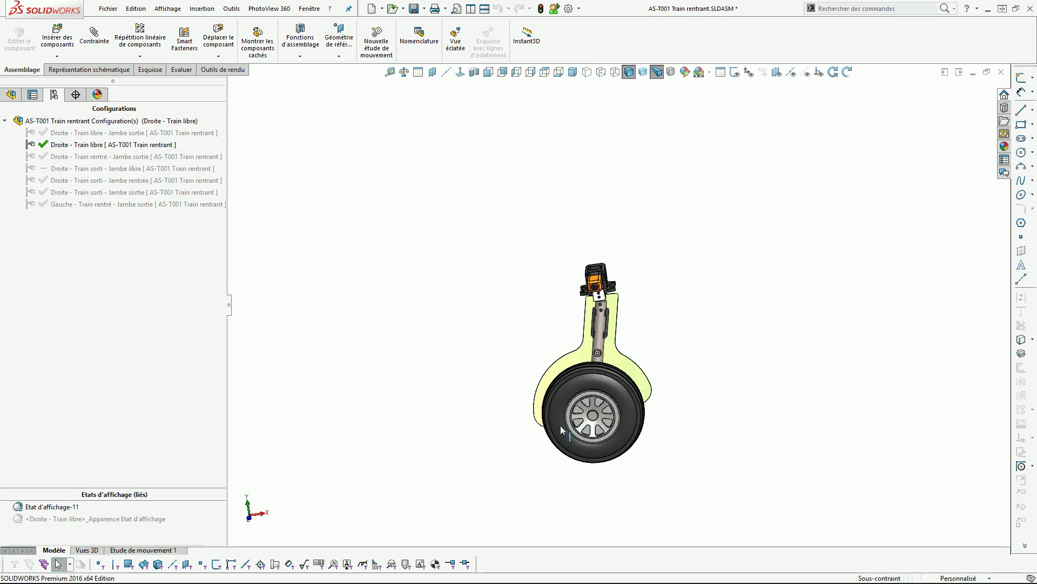
click(577, 392)
middle_drag(577, 399, 592, 429)
drag(591, 425, 724, 427)
drag(568, 383, 655, 414)
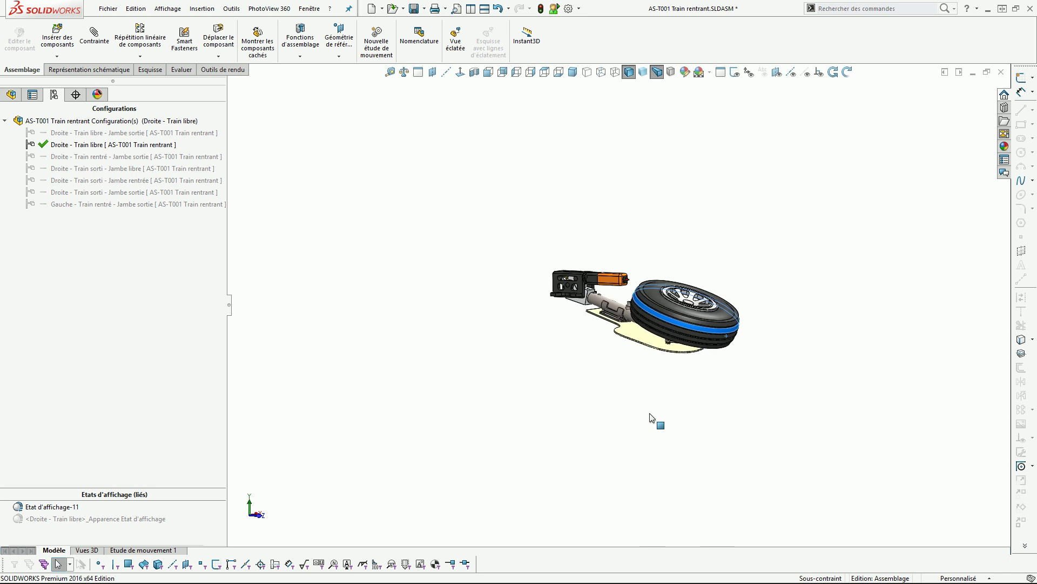
drag(673, 327, 641, 385)
click(682, 286)
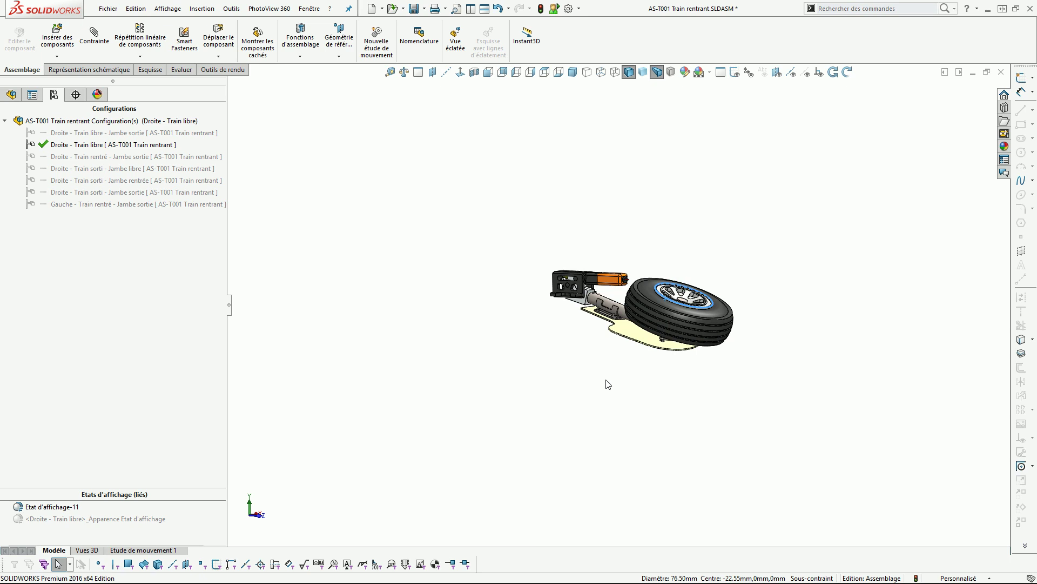
Activate the "Droite - Train rentré - Jambe sortie" configuration, followed by "Droite - Train sorti - Jambe libre", and move the leg
double_click(73, 158)
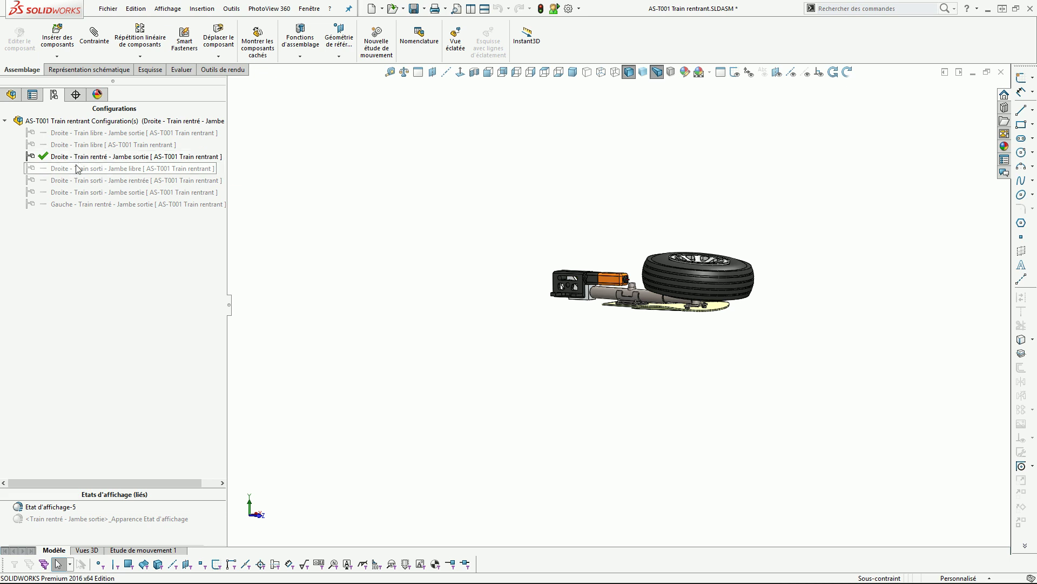
double_click(84, 169)
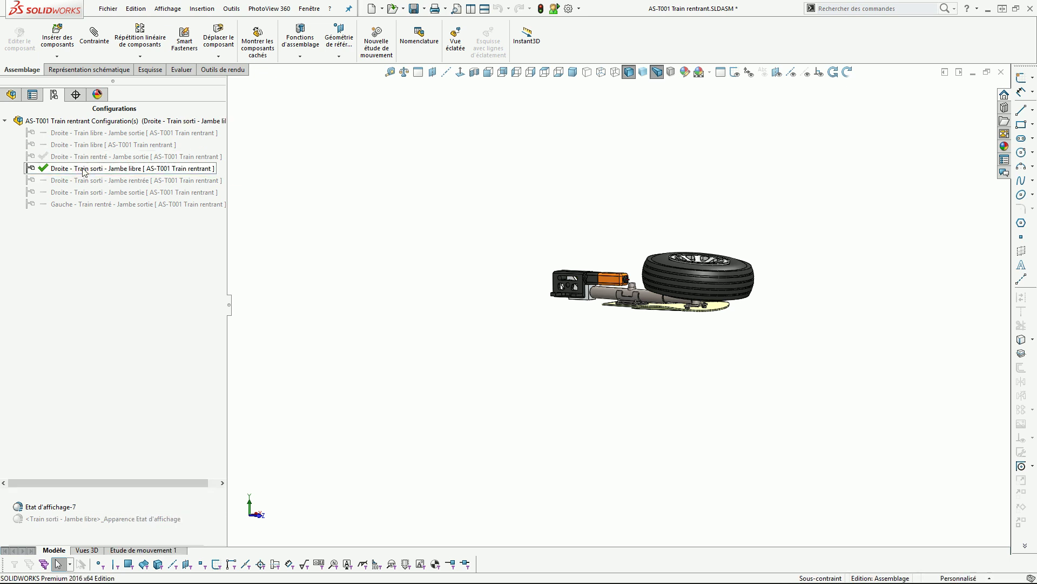
drag(557, 372, 586, 333)
Redisplay the landing gear's component tree and close its window, keeping all modified documents in memory
click(11, 95)
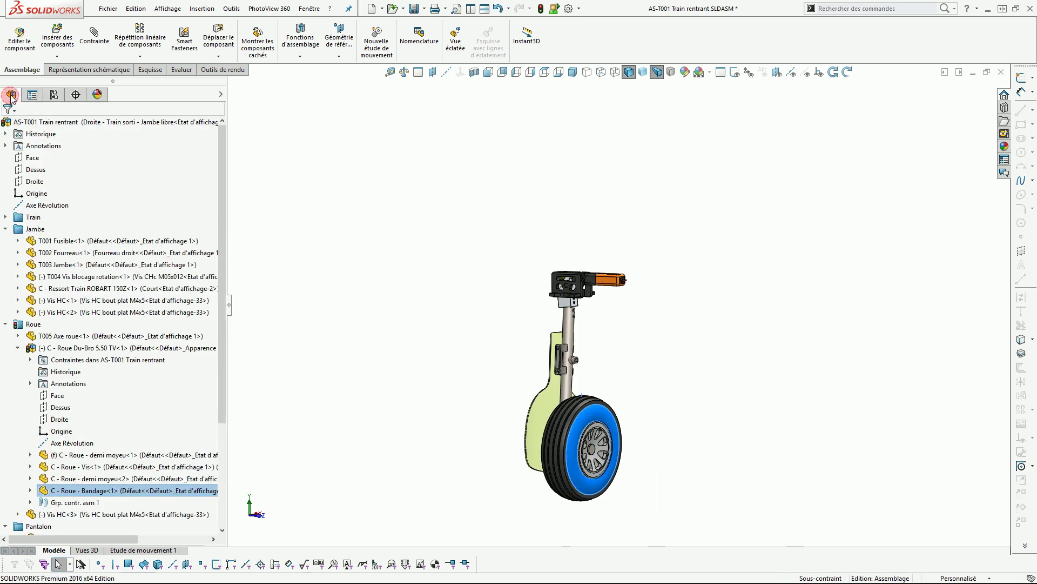
click(1002, 72)
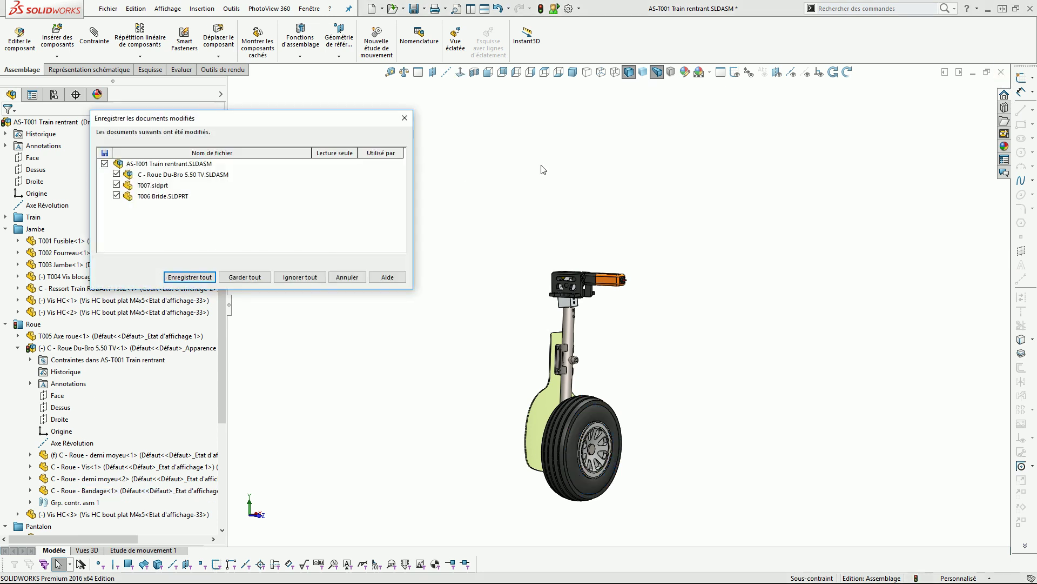
click(238, 277)
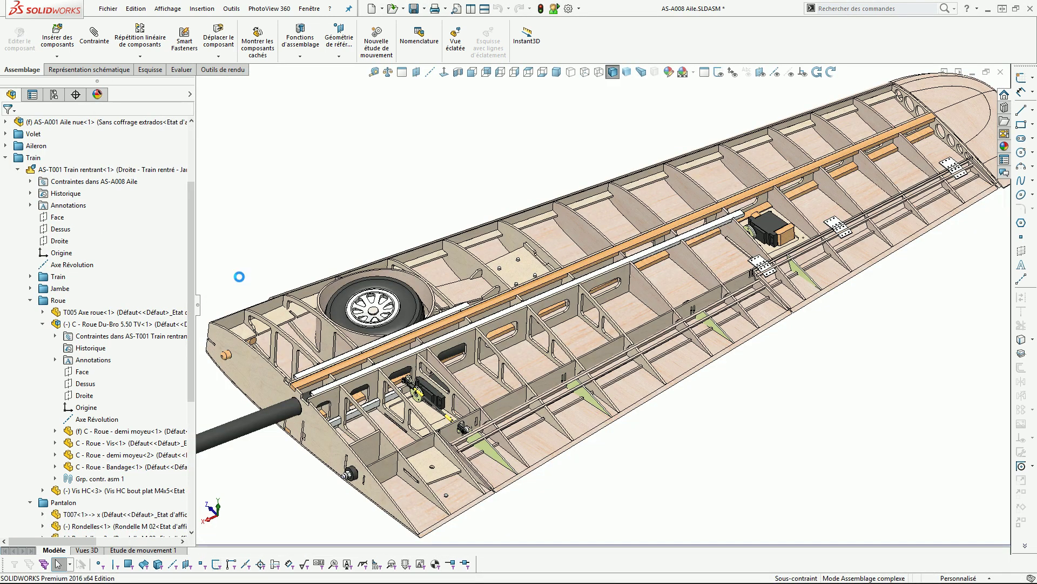
Activate the wing assembly's "Libre" configuration and rotate the flap and the aileron about their hinges
scroll(594, 309, up, 4)
middle_drag(559, 306, 533, 283)
scroll(524, 293, down, 3)
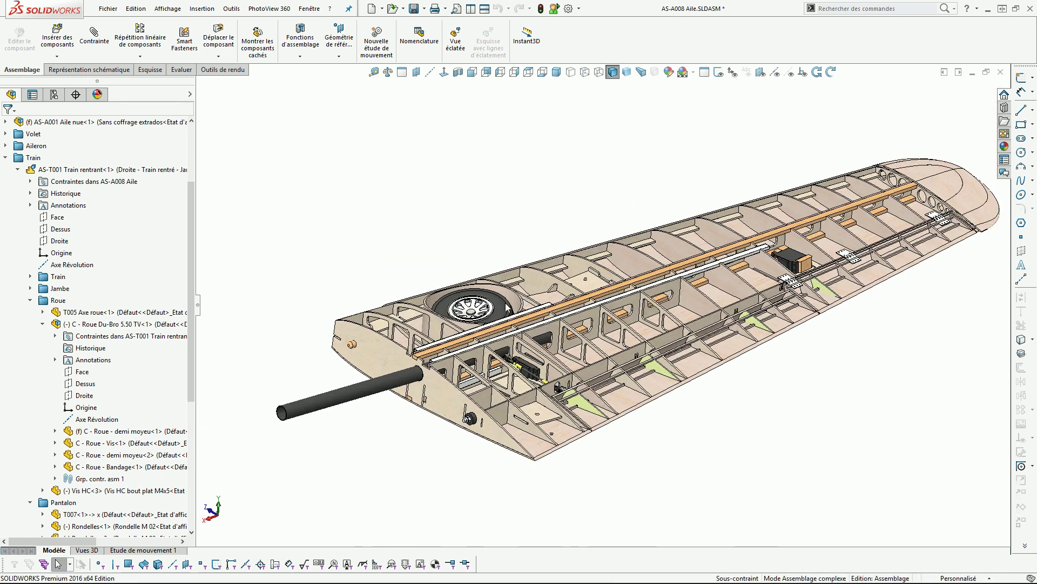
click(57, 99)
double_click(60, 144)
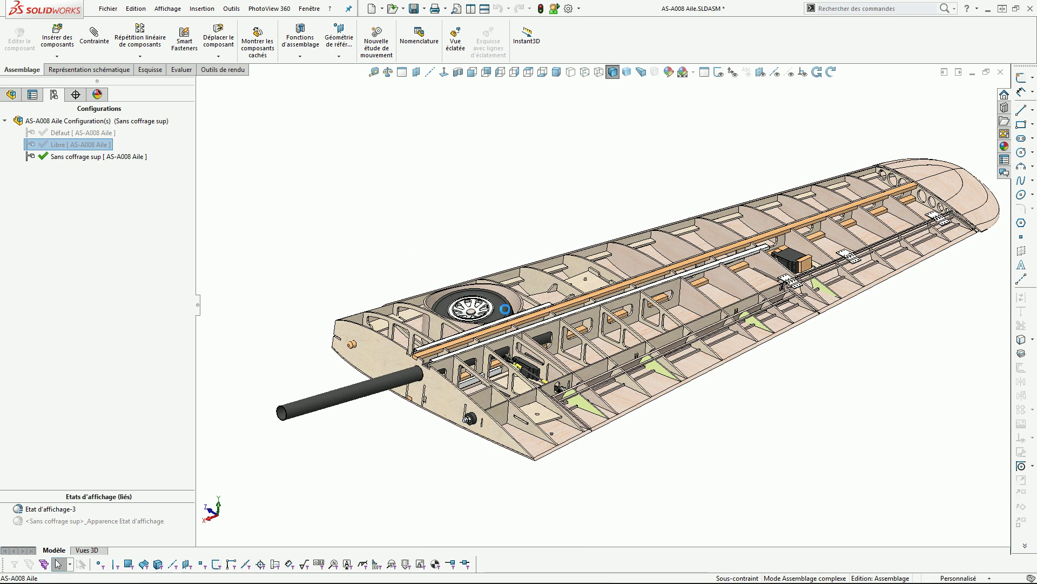
mouse_move(631, 384)
mouse_down()
mouse_move(639, 401)
mouse_move(648, 385)
mouse_up()
click(846, 291)
drag(846, 291, 859, 266)
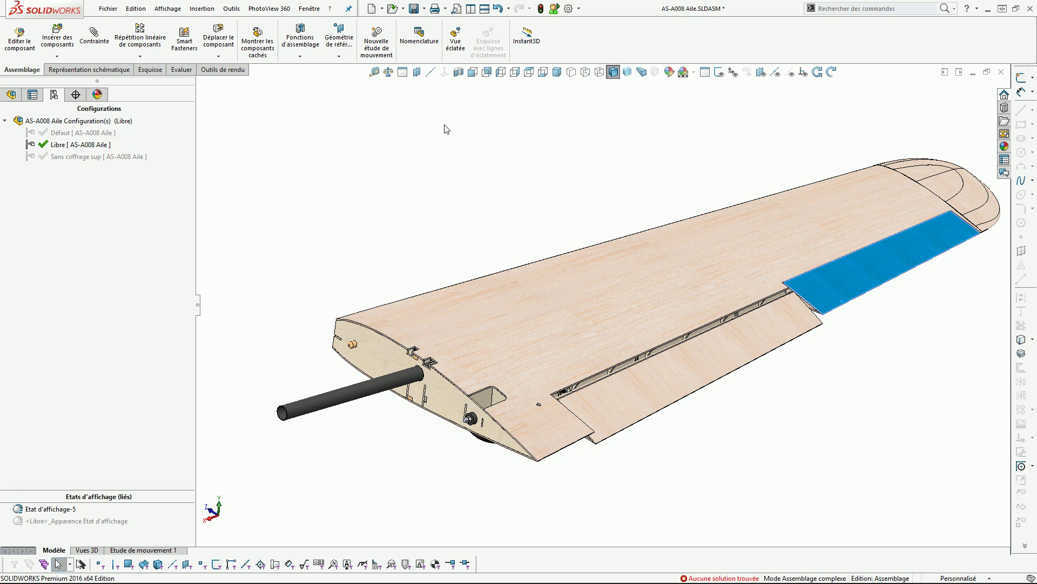
Rotate the lowered flap back up until it lies nearly flush with the wing, and clear the selection
click(523, 192)
click(822, 294)
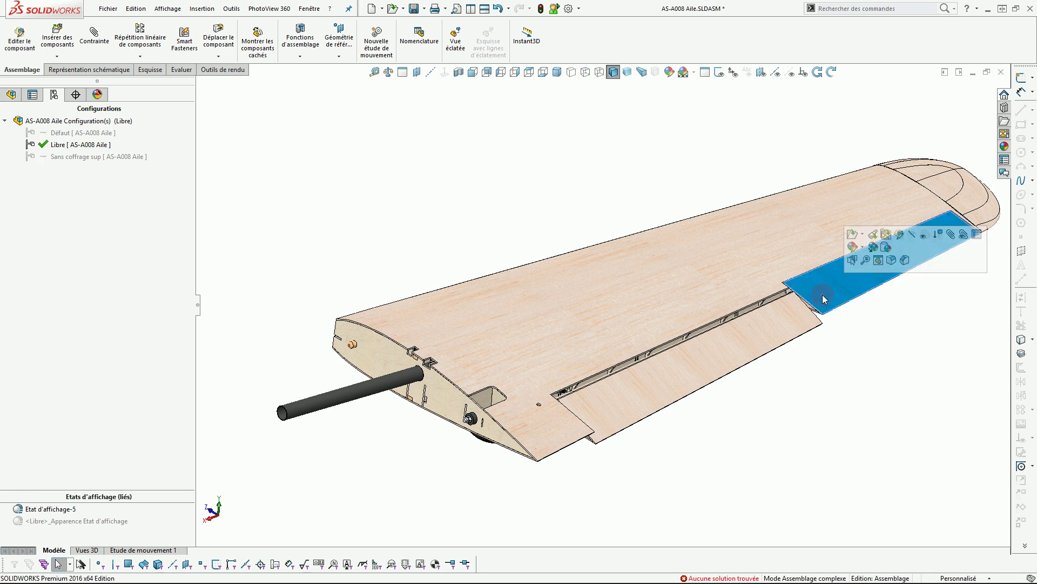
click(808, 321)
drag(807, 321, 803, 315)
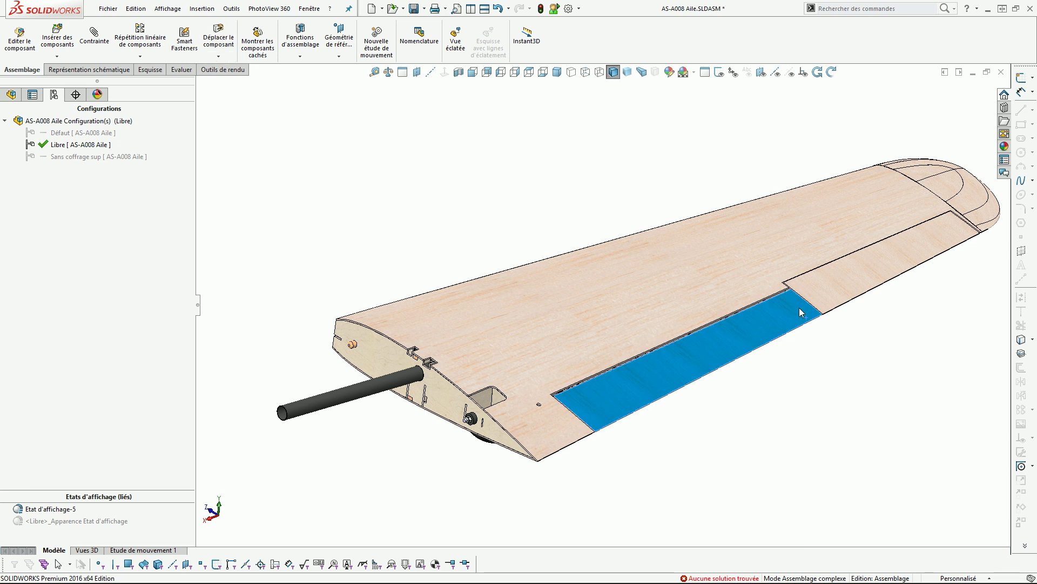
click(854, 348)
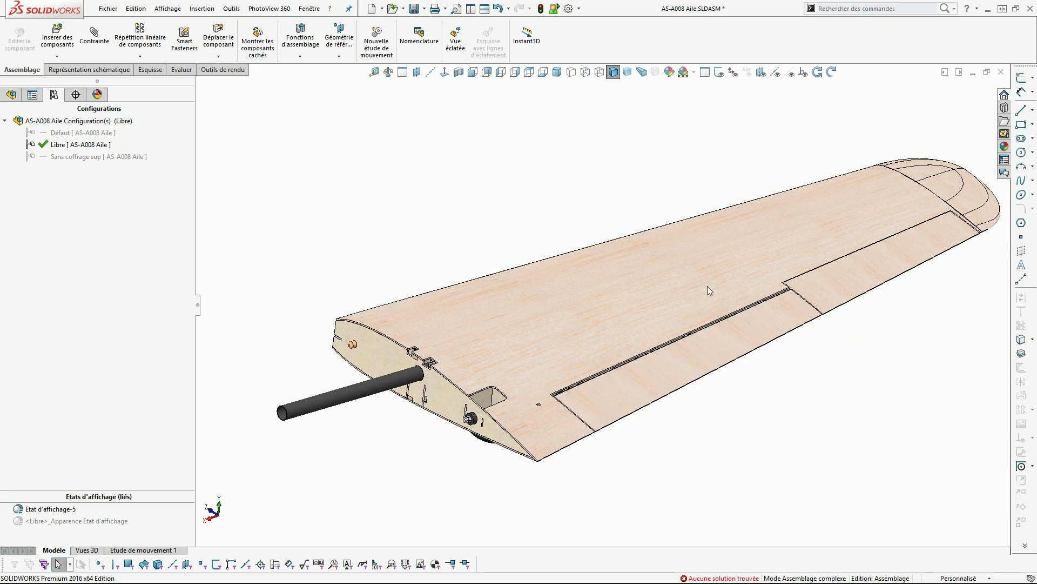
Locate the flap subassembly AS-A002 Volet, examine the Rigide/Flexible options in its component properties, and close them without changes
click(11, 94)
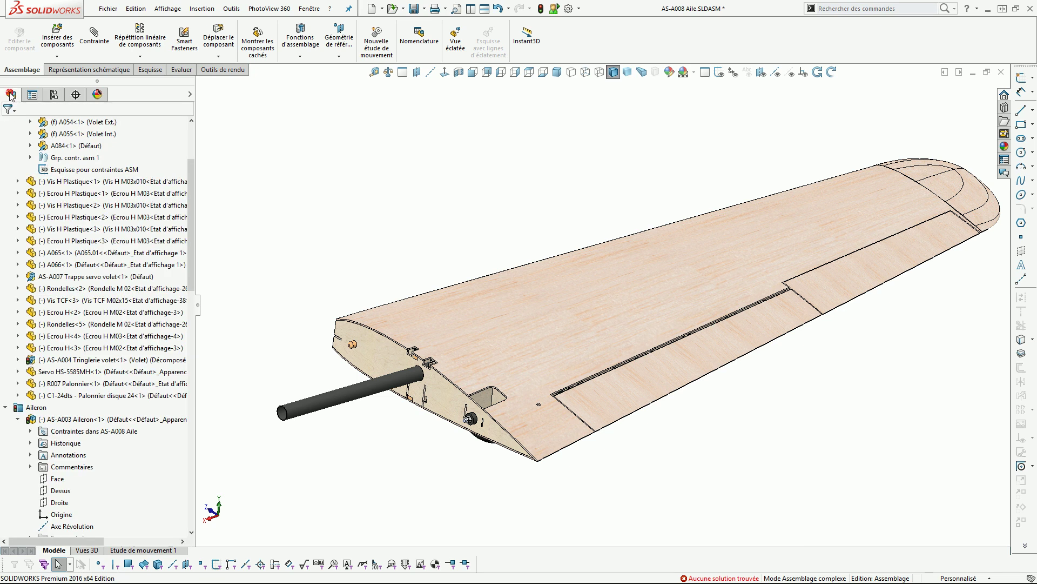
click(644, 375)
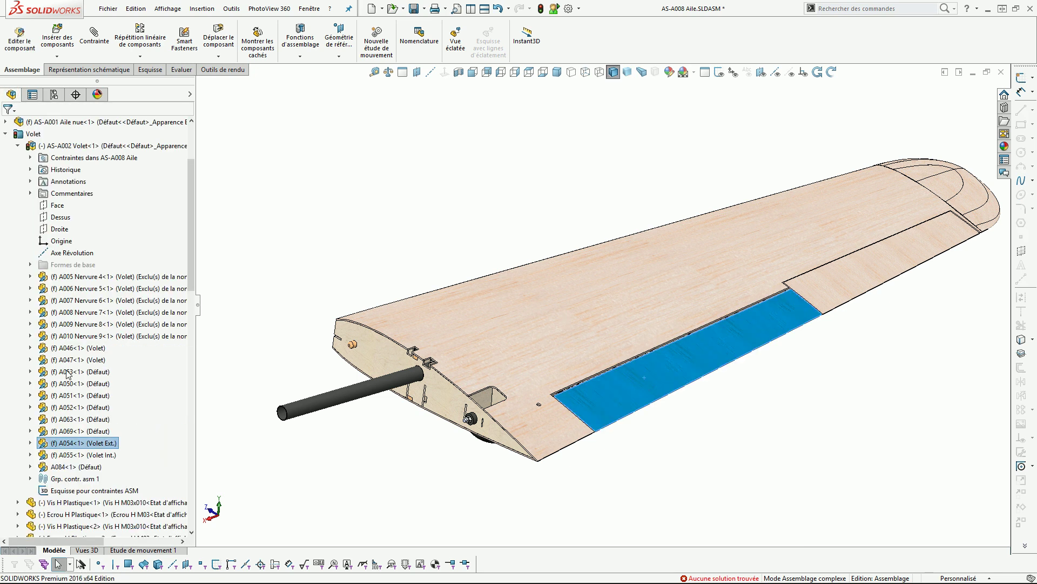
click(57, 147)
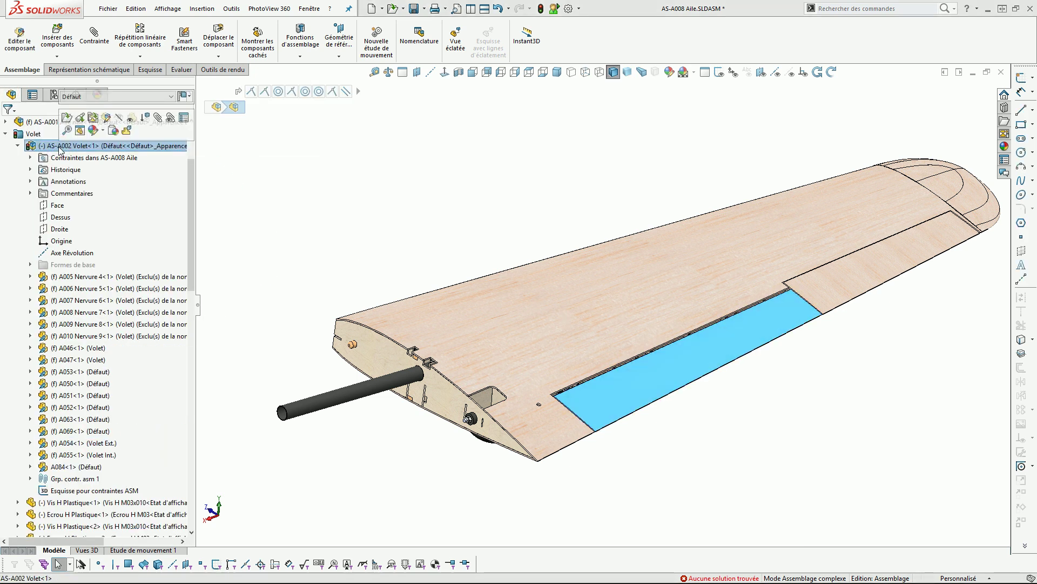
click(184, 117)
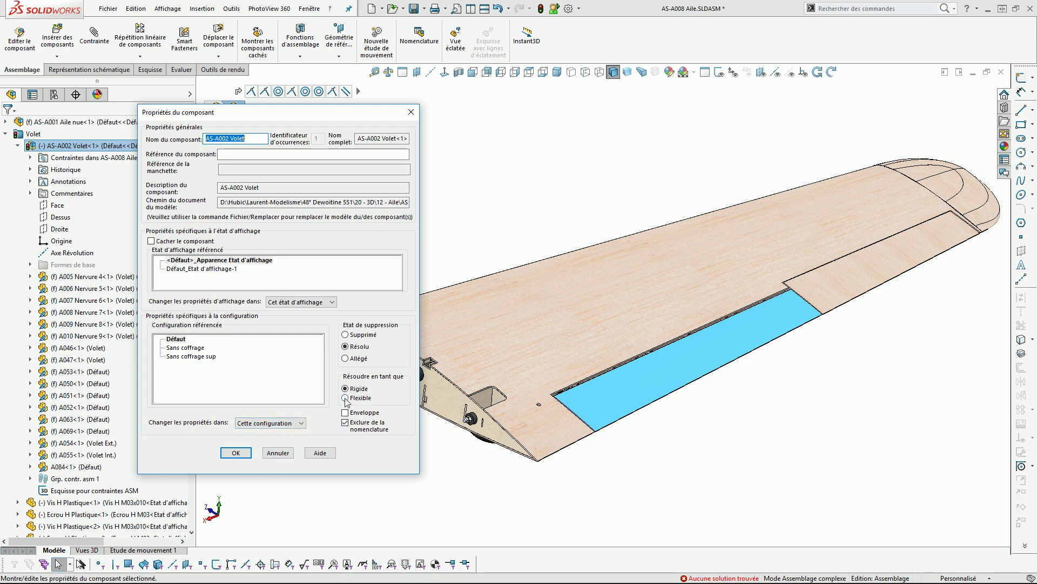
click(277, 453)
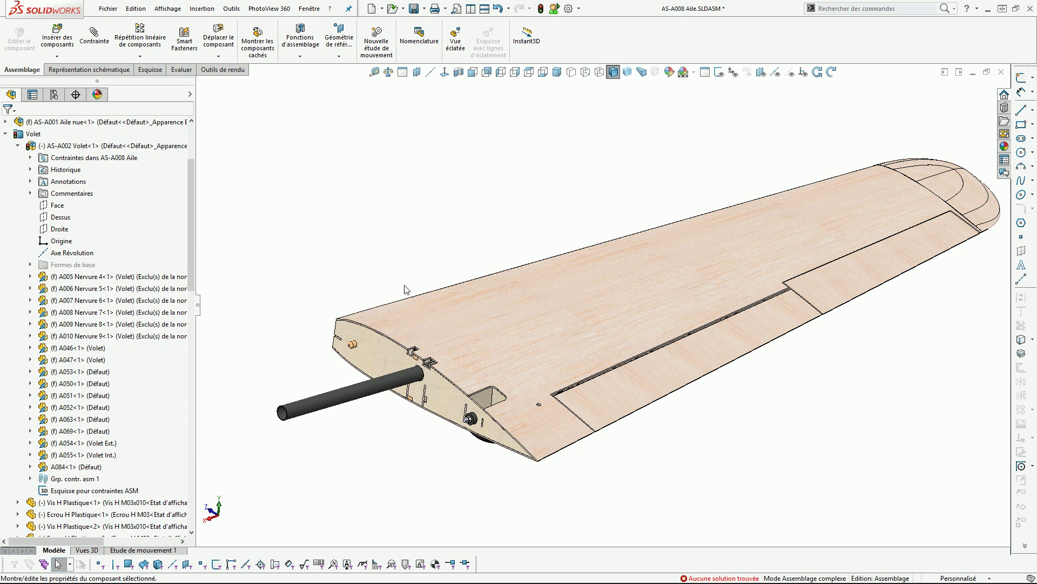
List the mates of AS-A002 Volet, inspect the definition of the suppressed "Volet 30°" angle mate, and leave it without changes
click(18, 146)
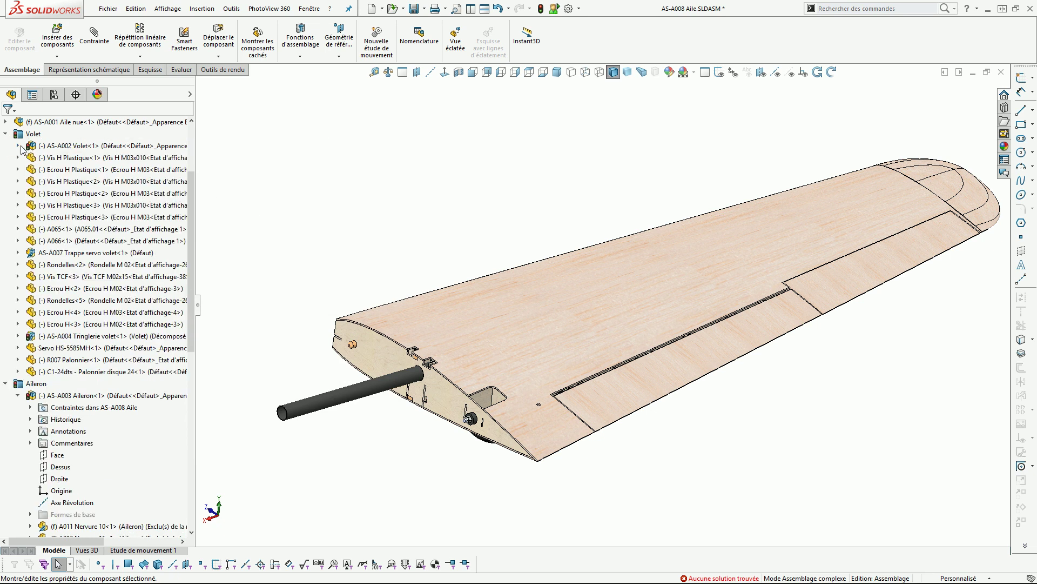
click(19, 146)
click(31, 157)
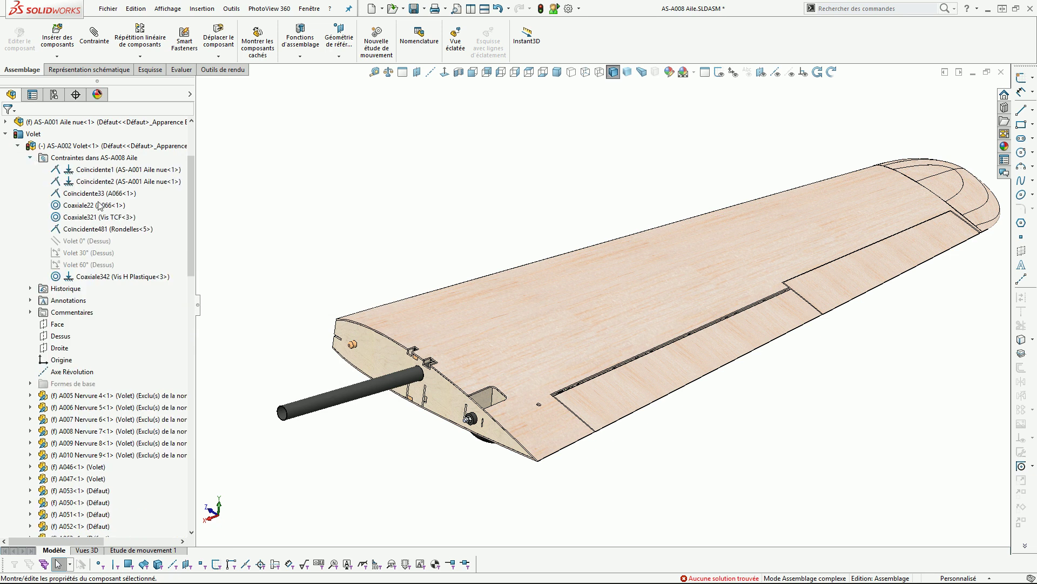
click(77, 256)
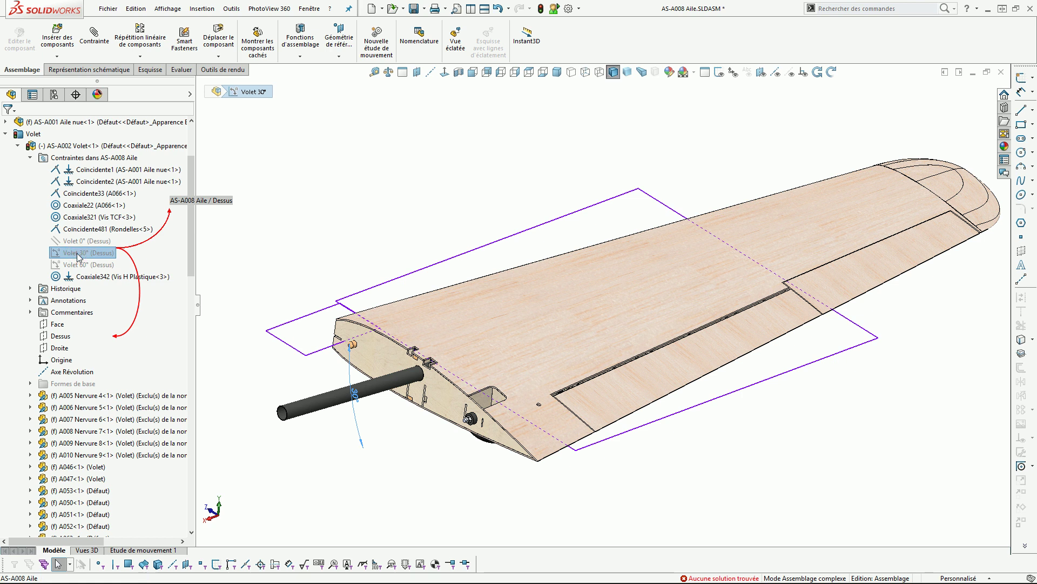
click(76, 254)
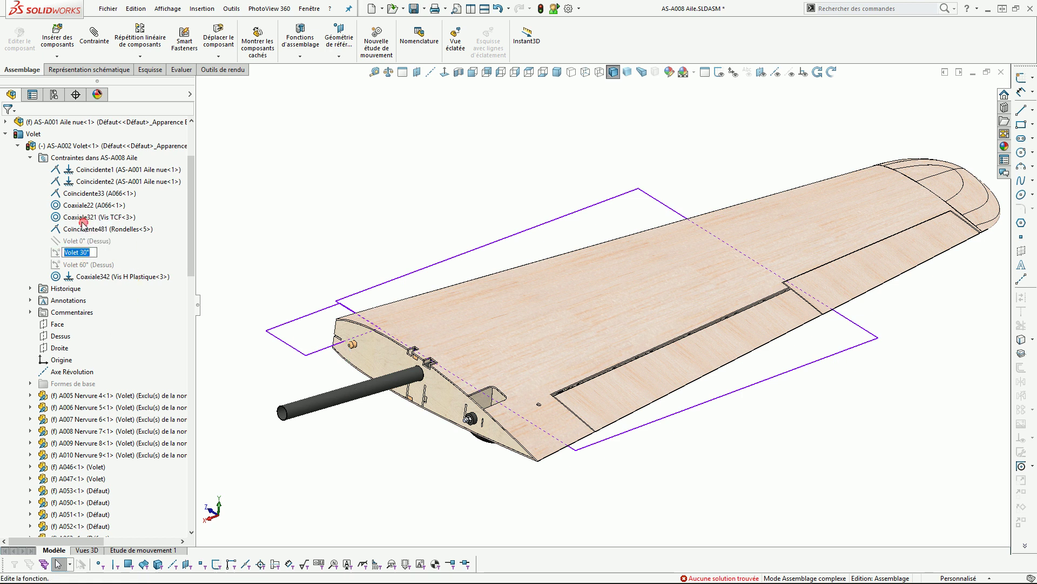
click(83, 219)
click(58, 252)
click(67, 221)
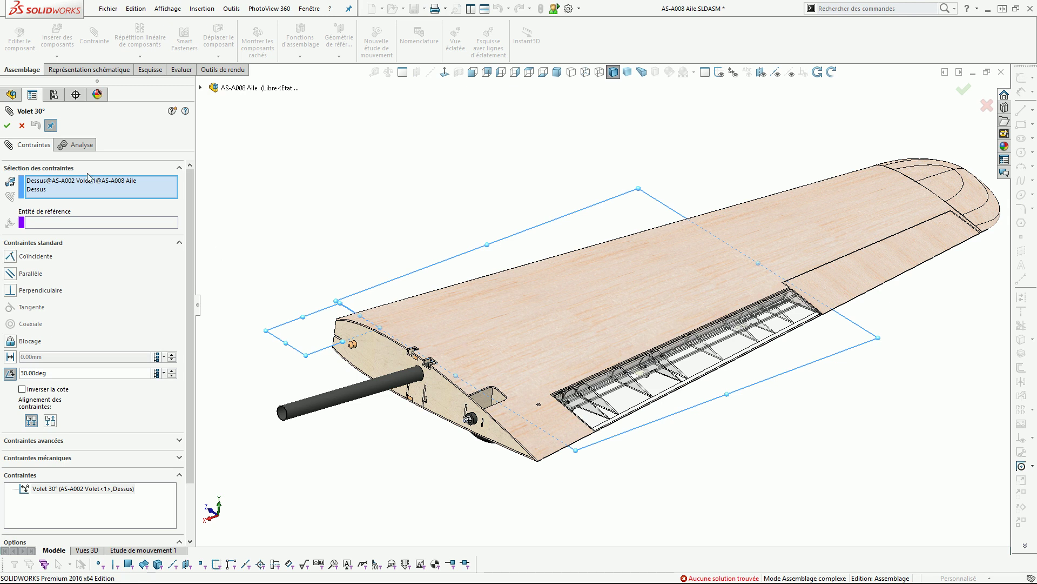
click(21, 125)
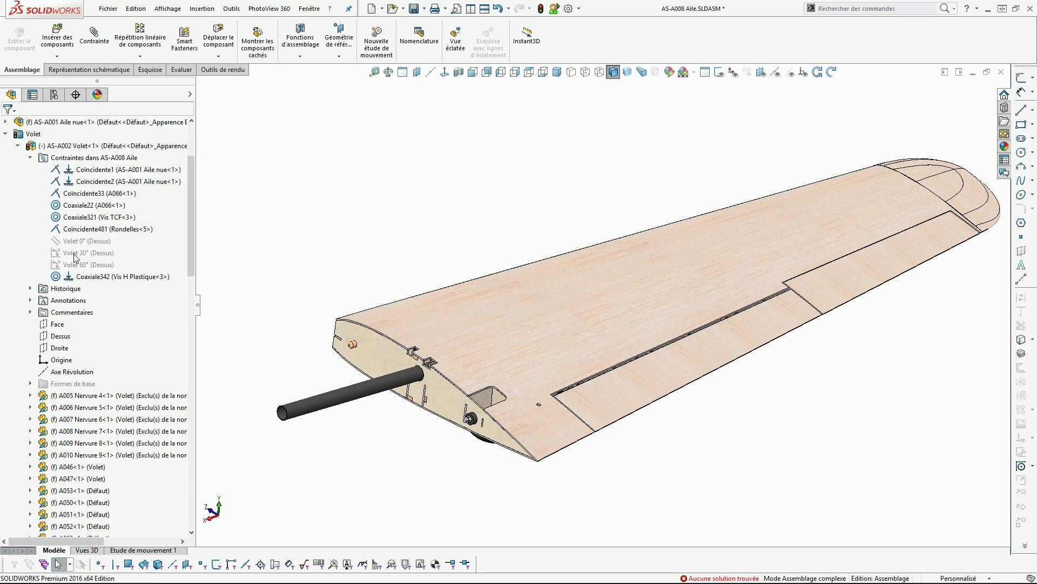
Unsuppress the "Volet 30°" mate of AS-A002 Volet and view the flap hinges from the wing's underside
click(61, 253)
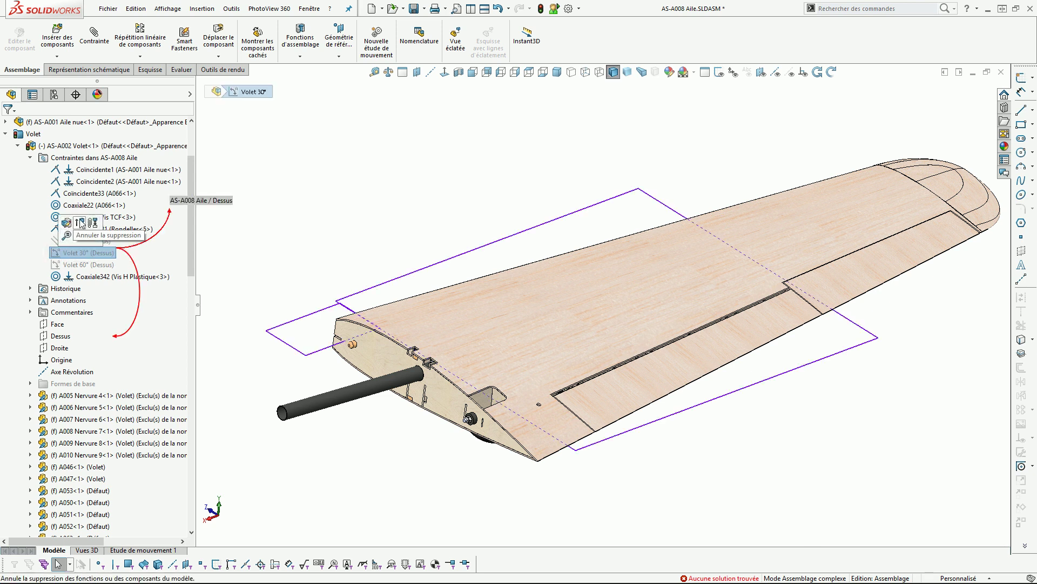
click(80, 222)
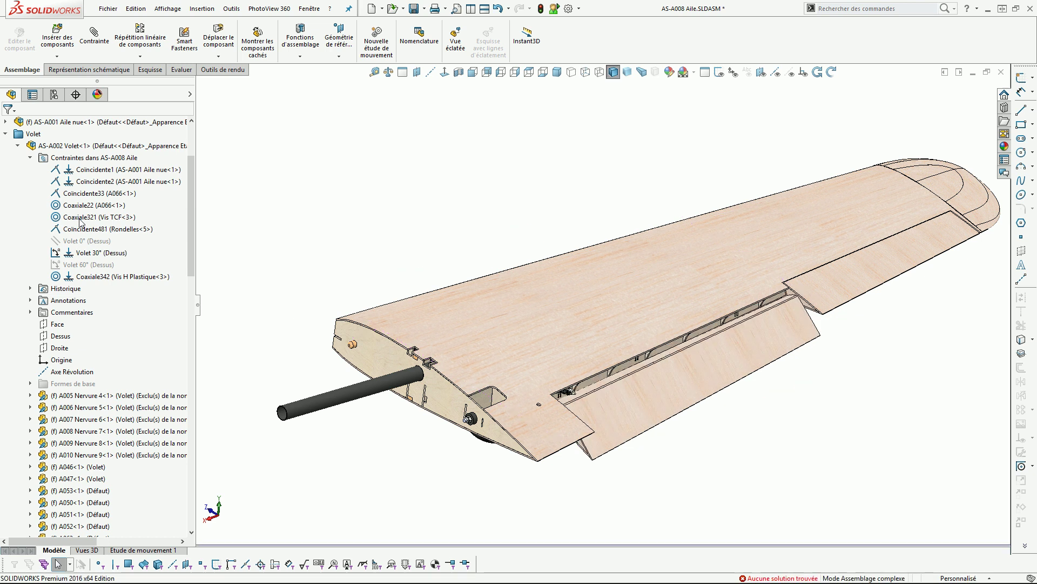
click(627, 405)
mouse_move(666, 454)
middle_down()
mouse_move(738, 320)
mouse_move(731, 326)
middle_up()
scroll(540, 349, down, 5)
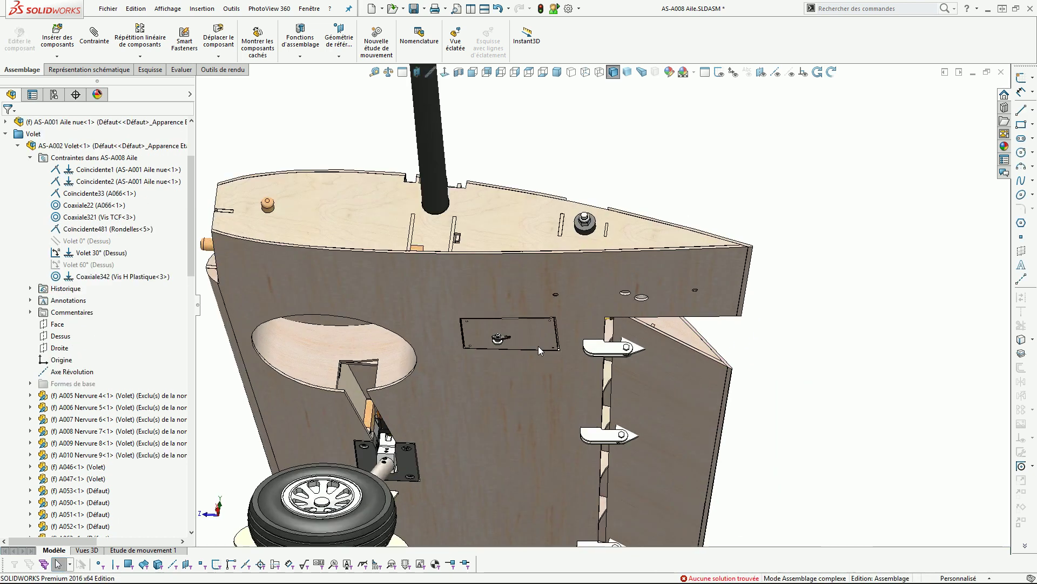
Suppress the "Volet 30°" mate, activate the "Volet 60°" mate in its place, and test whether the lowered flap can move
mouse_move(553, 336)
middle_down()
mouse_move(520, 433)
mouse_move(268, 338)
middle_up()
scroll(520, 433, up, 5)
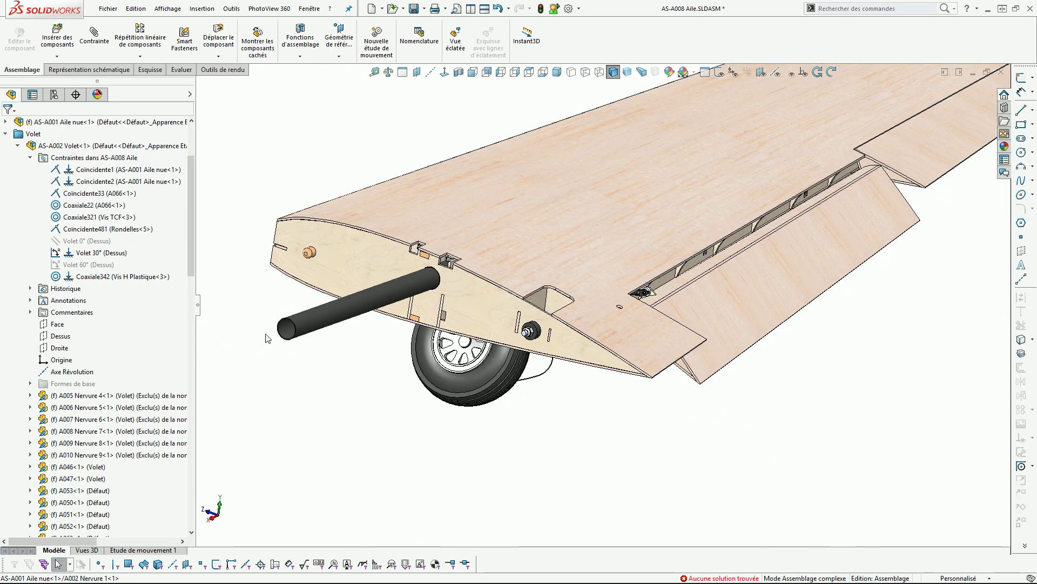
click(101, 253)
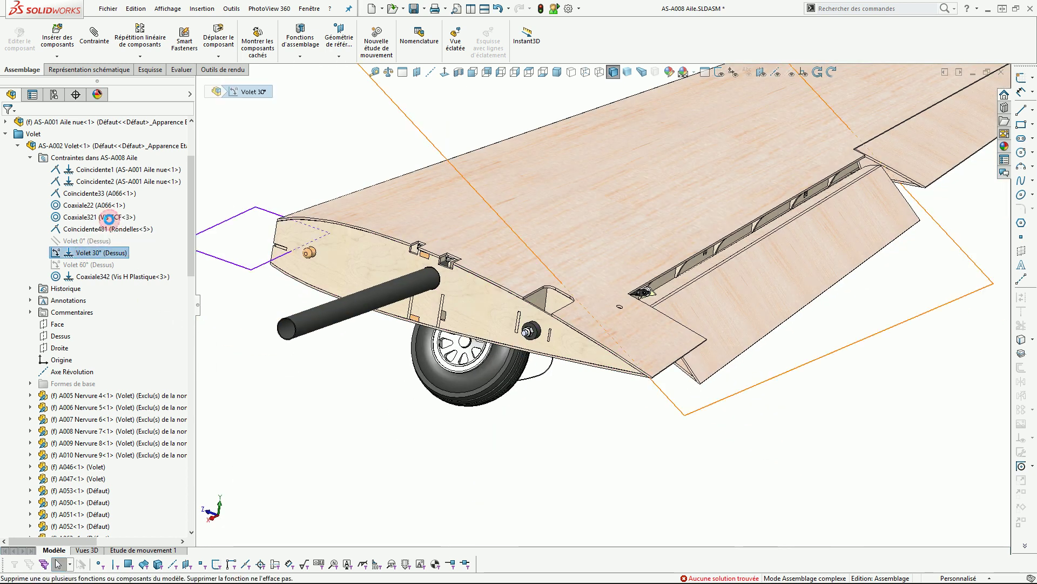
click(85, 265)
click(98, 231)
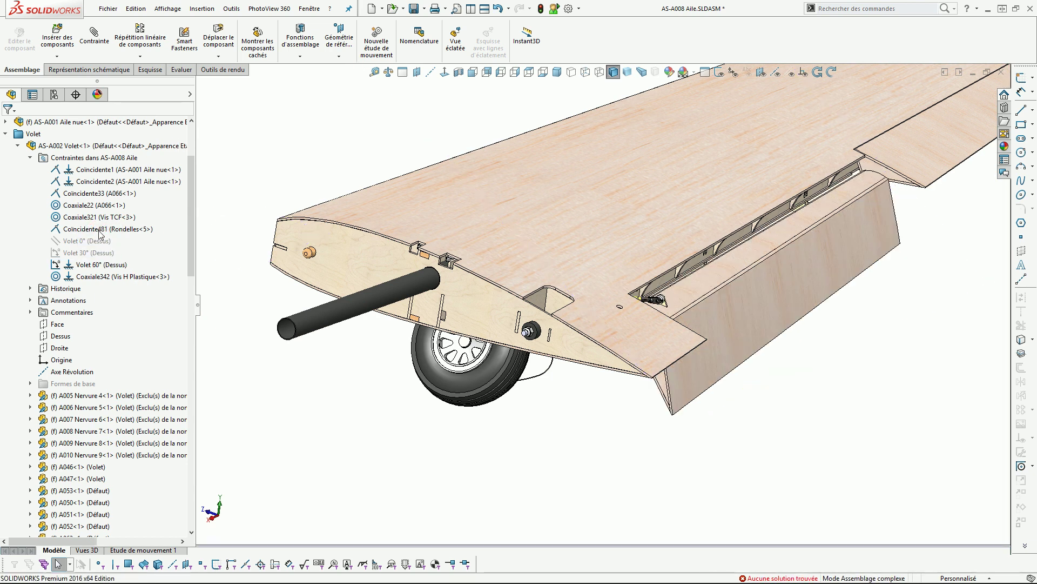
click(737, 317)
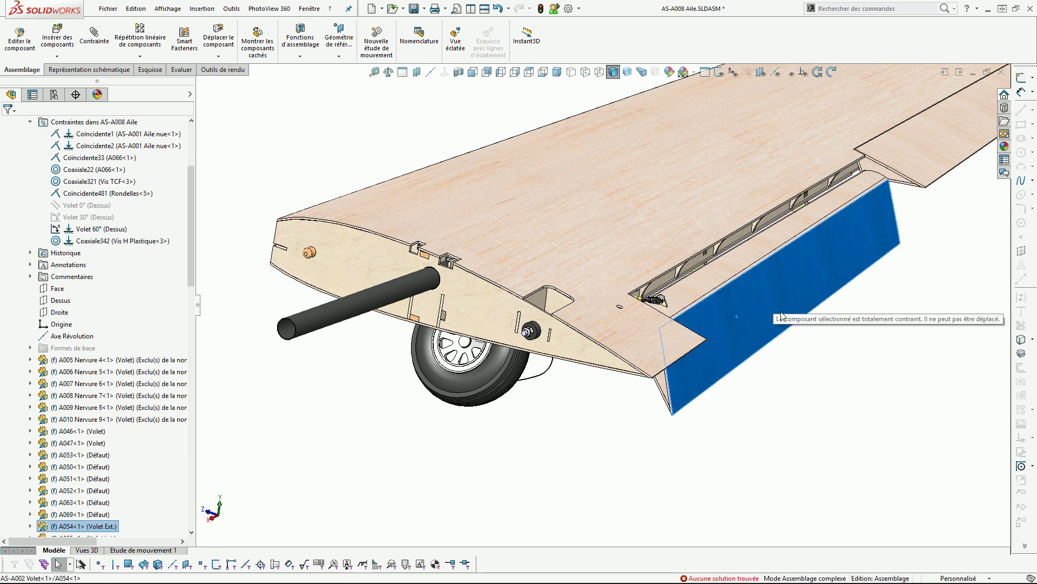
Suppress the "Volet 60°" mate and unsuppress the "Volet 0°" mate to bring the flap flush with the wing
click(92, 229)
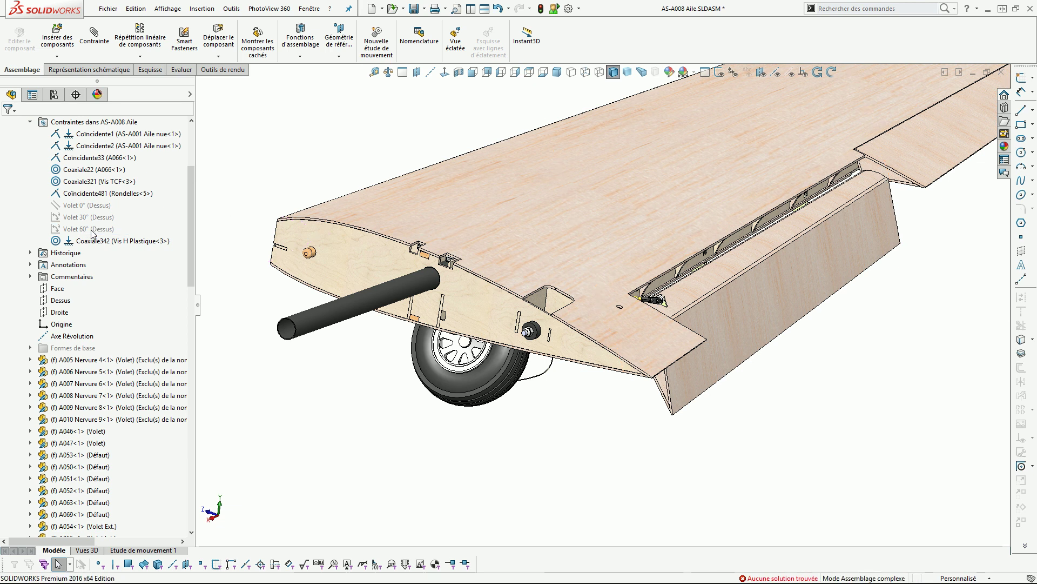
click(74, 207)
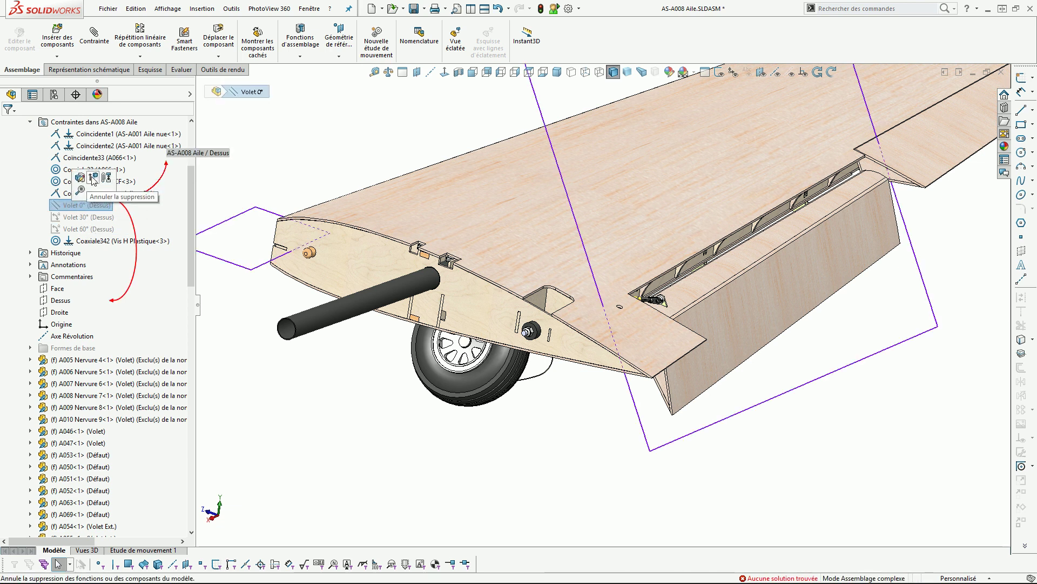
click(94, 179)
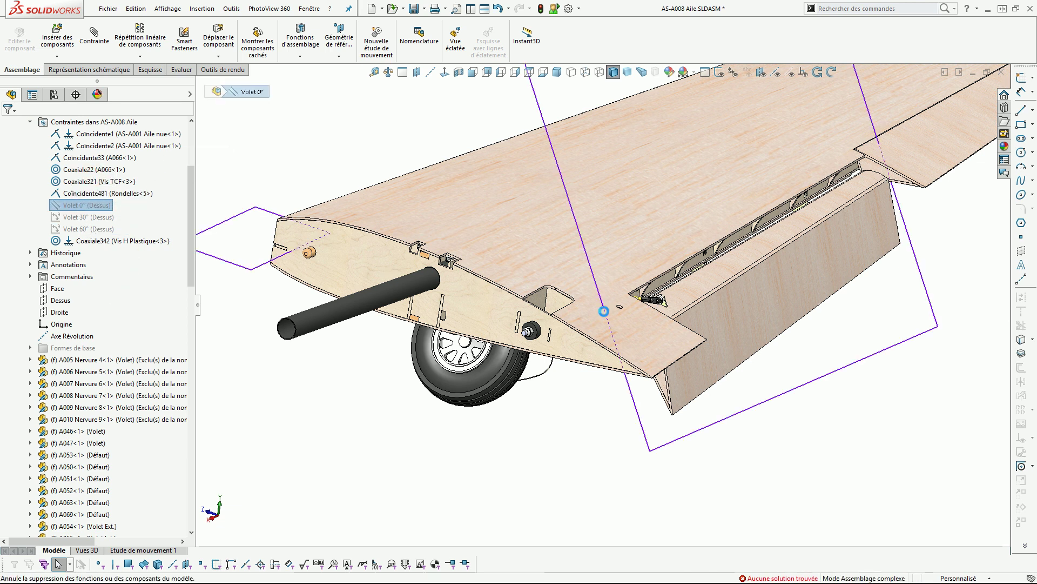
click(729, 302)
click(754, 337)
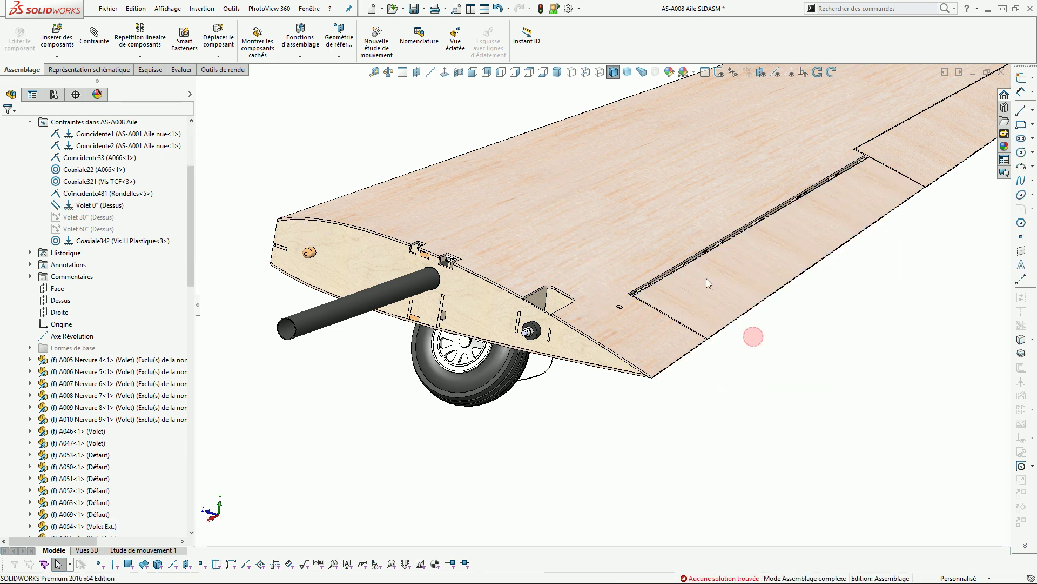
Suppress the "Volet 0°" mate and rotate the freed flap downward, ending at a partly lowered position
click(81, 205)
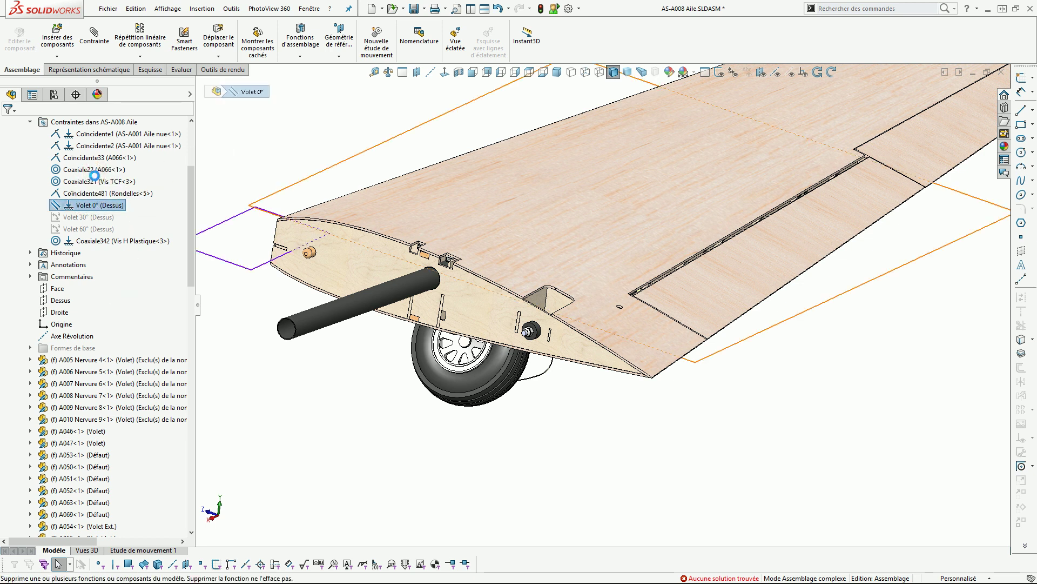
click(94, 181)
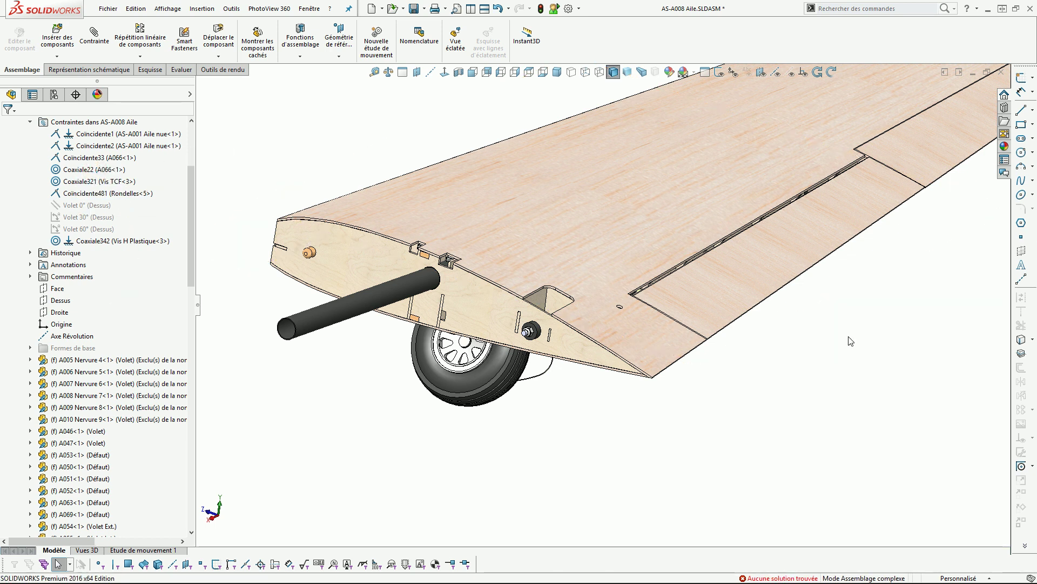
drag(755, 303, 732, 374)
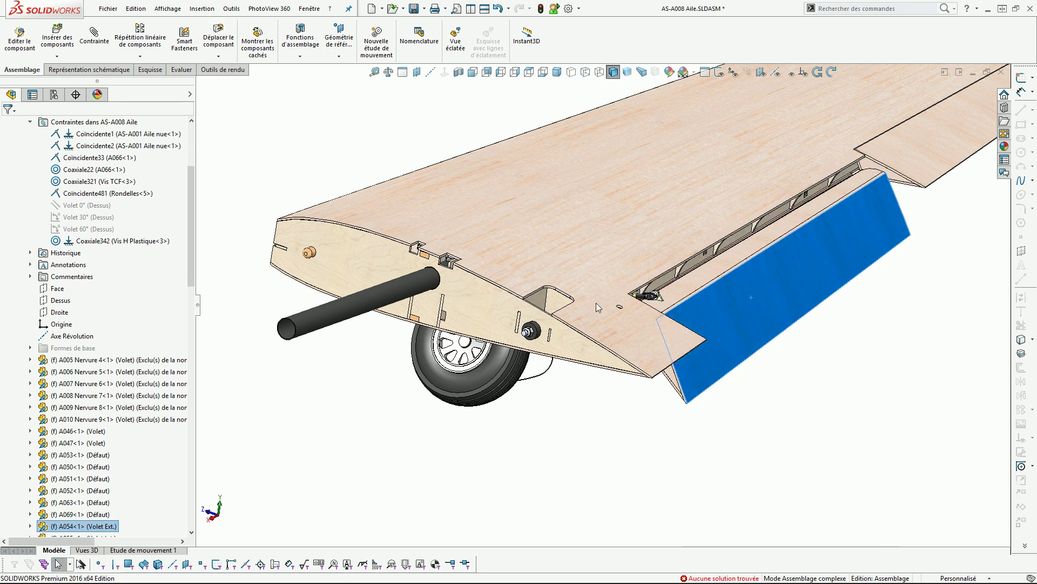
drag(754, 280, 733, 264)
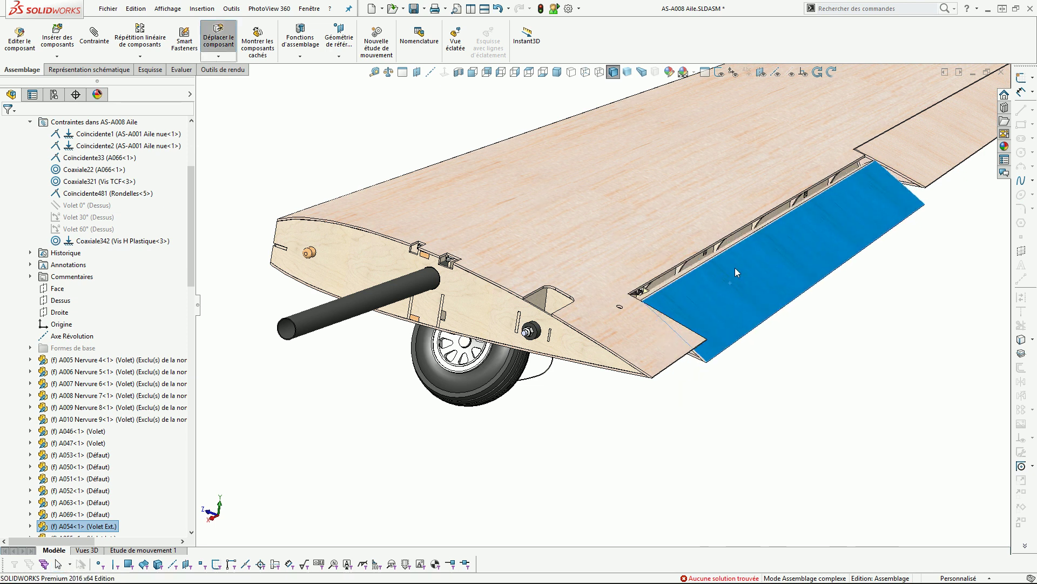
Collapse the AS-A002 Volet subassembly and locate the aileron and the landing gear wheel in the component tree
scroll(734, 264, up, 3)
scroll(56, 216, up, 4)
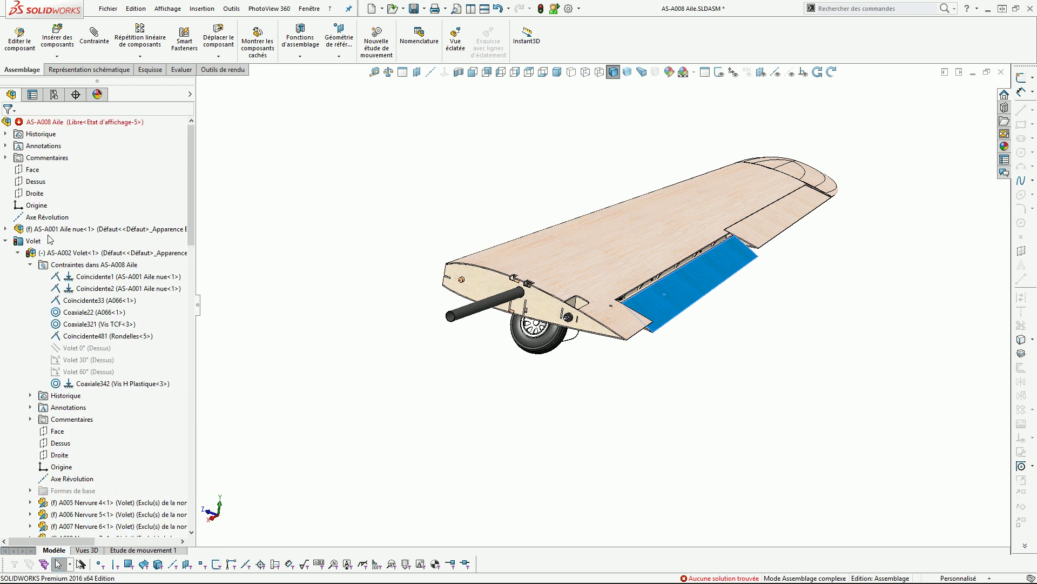
click(18, 253)
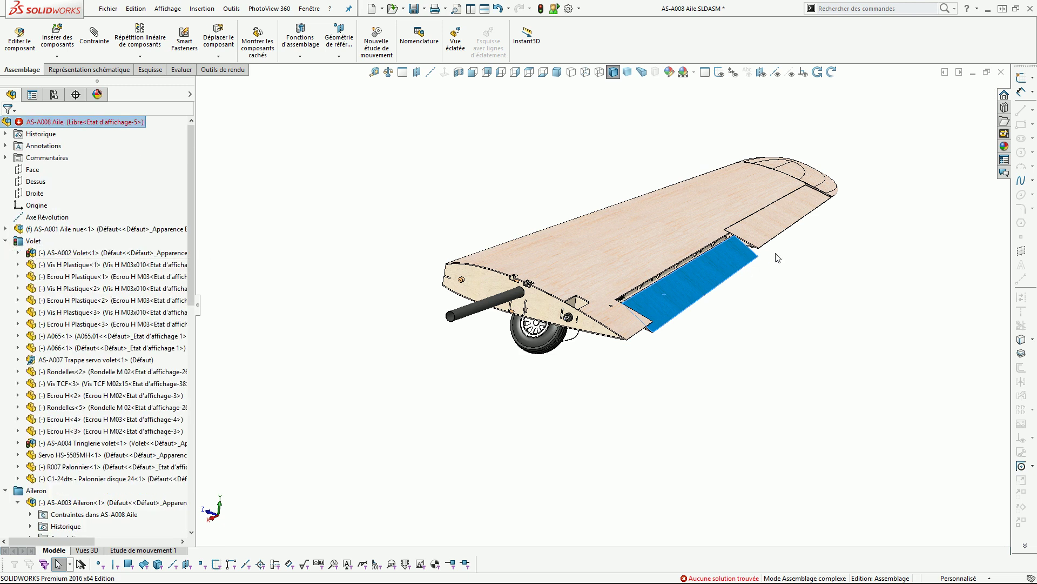
click(776, 226)
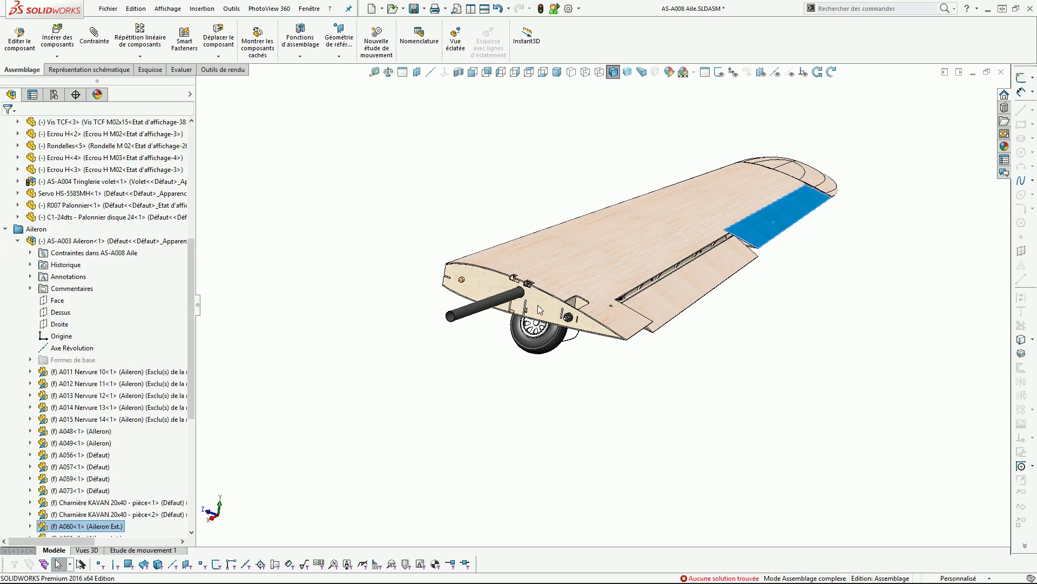
click(520, 339)
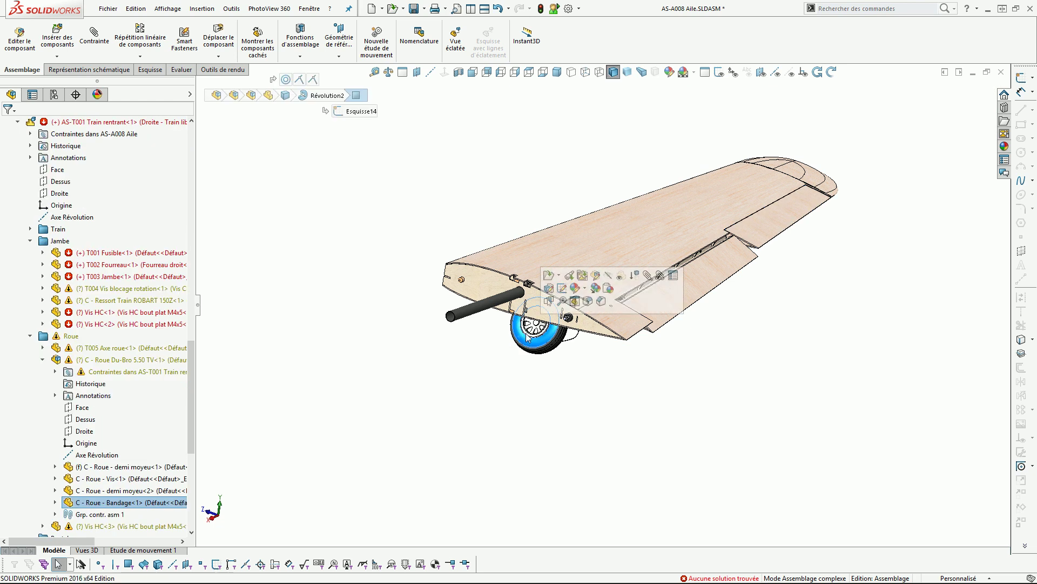
Find the landing gear subassembly AS-T001 Train rentrant in the tree and open it as its own document
middle_drag(246, 325, 232, 304)
scroll(232, 304, up, 3)
scroll(78, 316, up, 6)
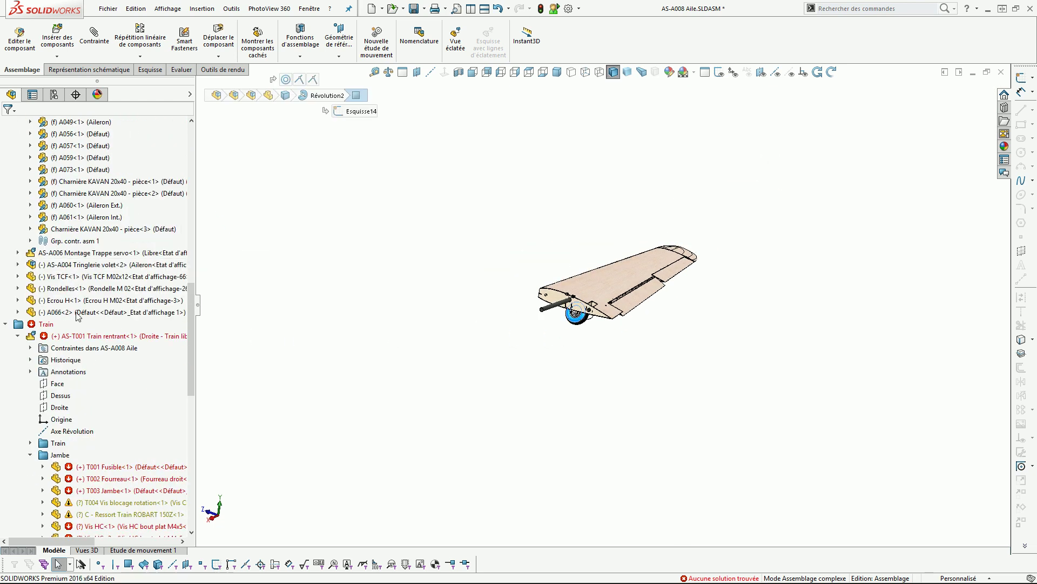
click(32, 336)
scroll(76, 358, down, 4)
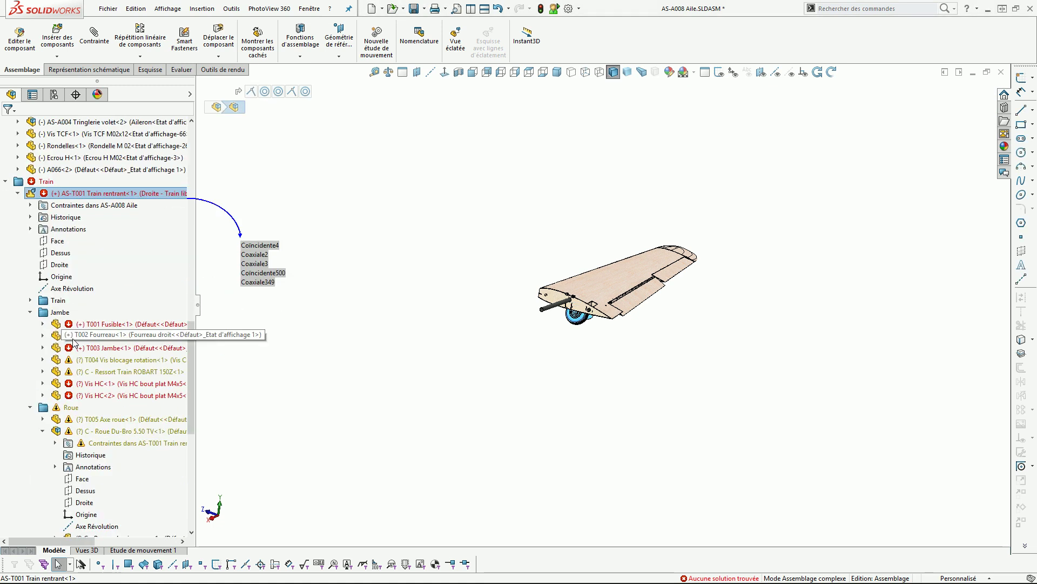
click(83, 193)
click(88, 165)
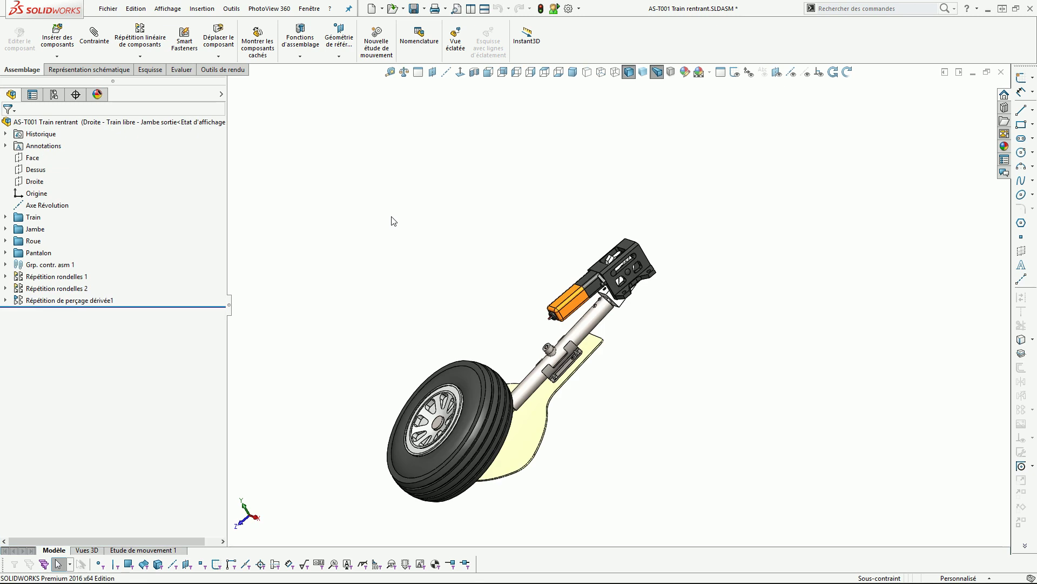
Close the landing gear document, keeping all modified files without saving, and list the gear's mates in the wing assembly
click(5, 217)
click(6, 216)
click(319, 207)
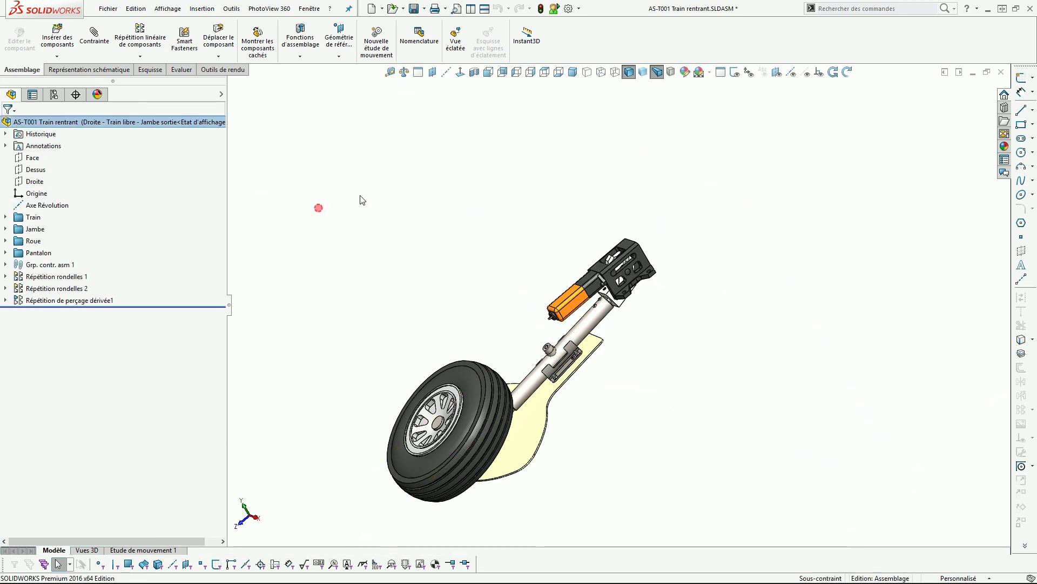
click(1001, 72)
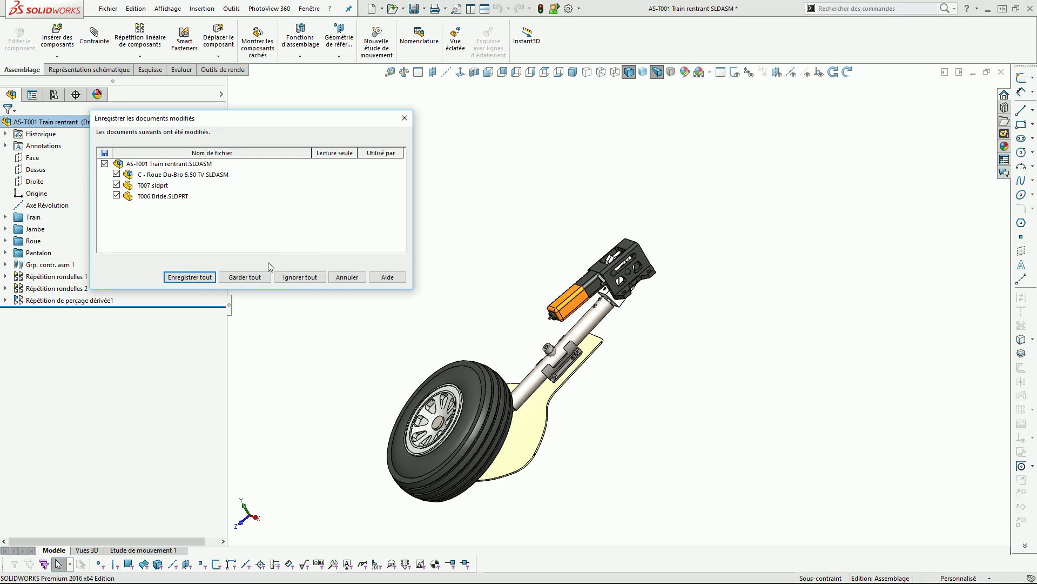
click(243, 276)
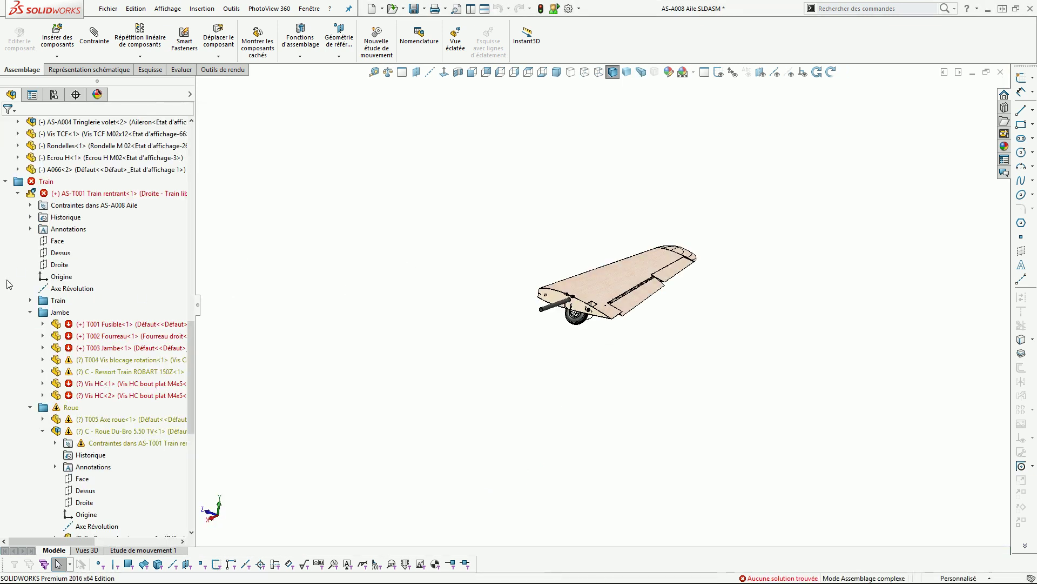
click(30, 205)
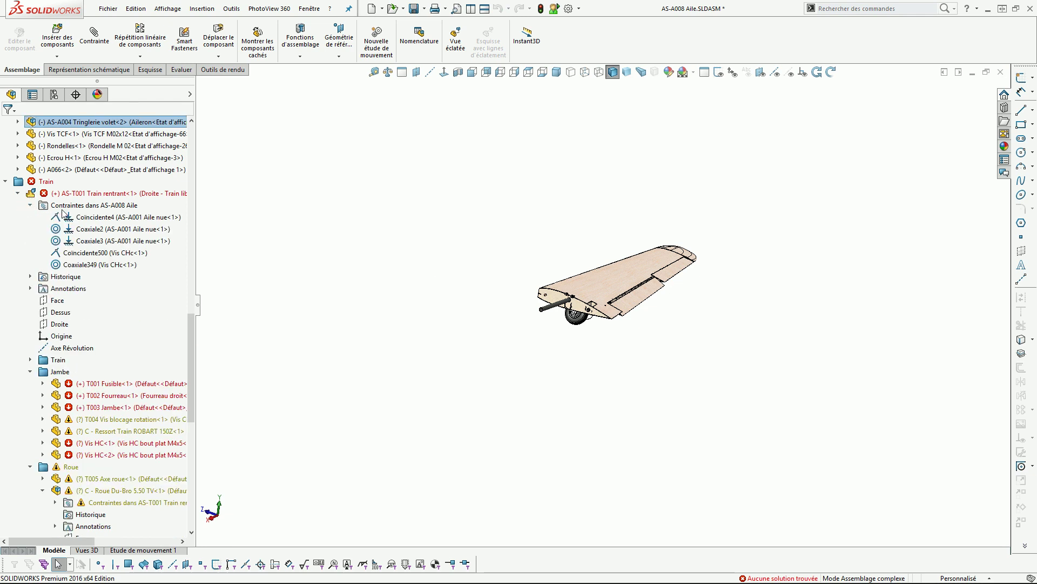
click(30, 372)
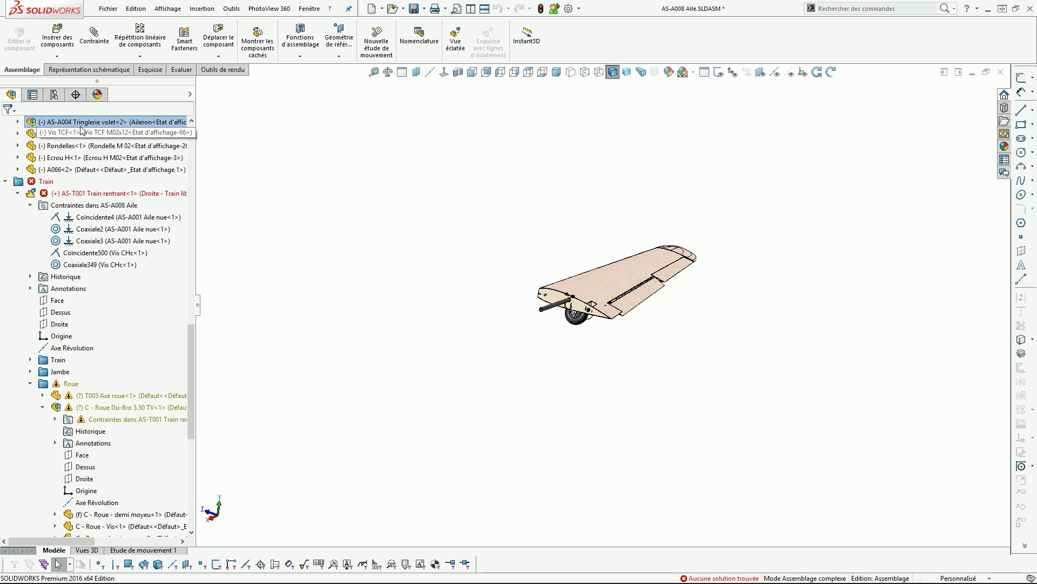
Switch the wing assembly to the Défaut configuration and back to Libre
click(54, 94)
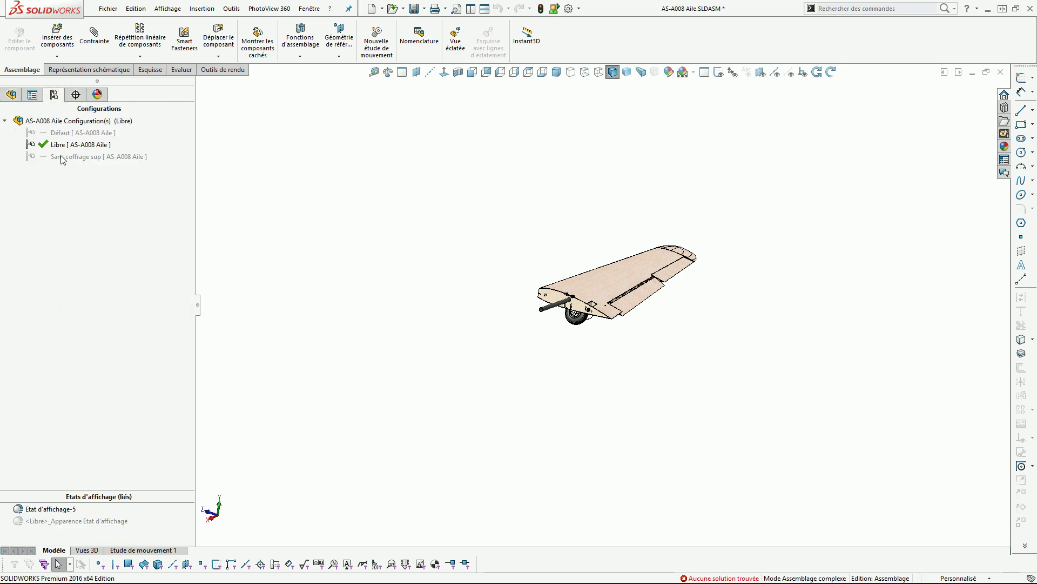
double_click(60, 133)
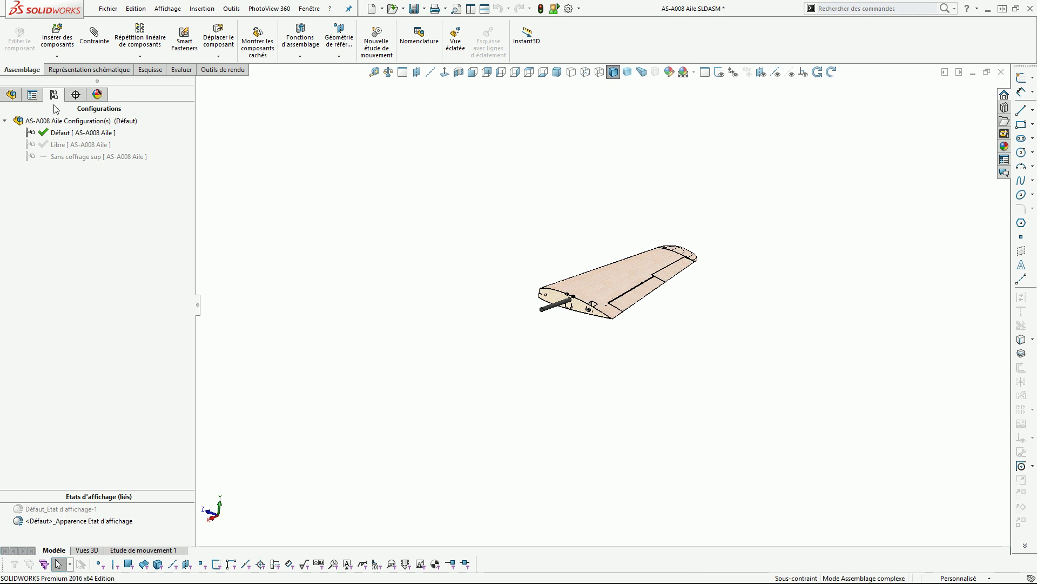
click(12, 94)
click(54, 95)
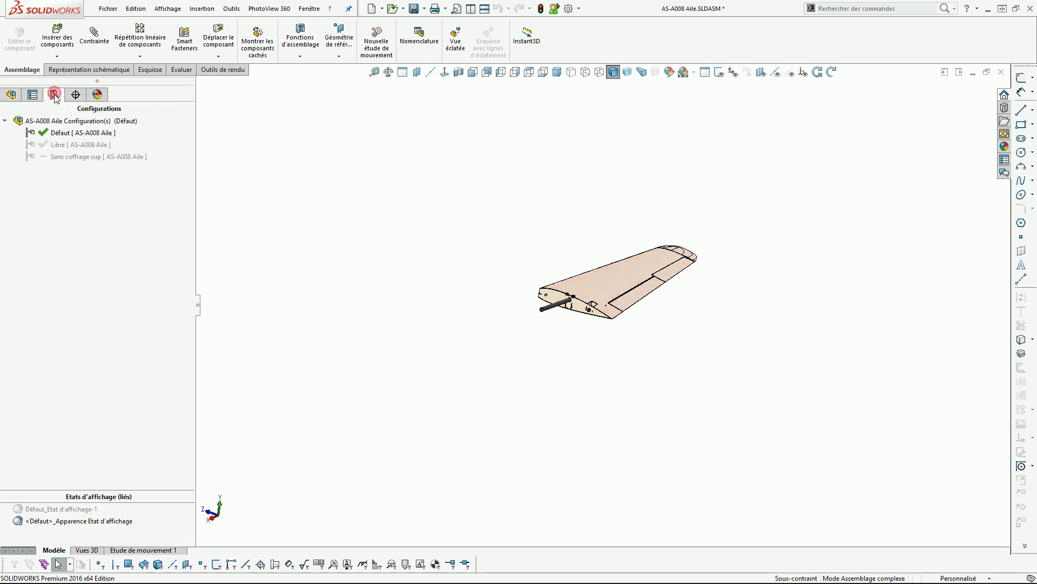
double_click(61, 145)
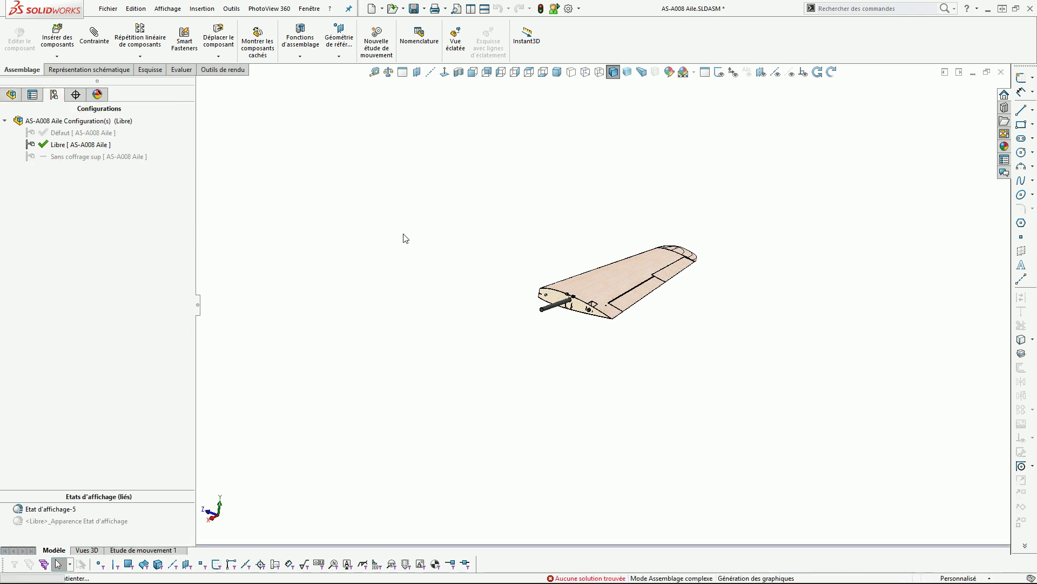
Expand AS-T001 Train rentrant in the tree and try to move the landing gear from the wing's underside
click(11, 94)
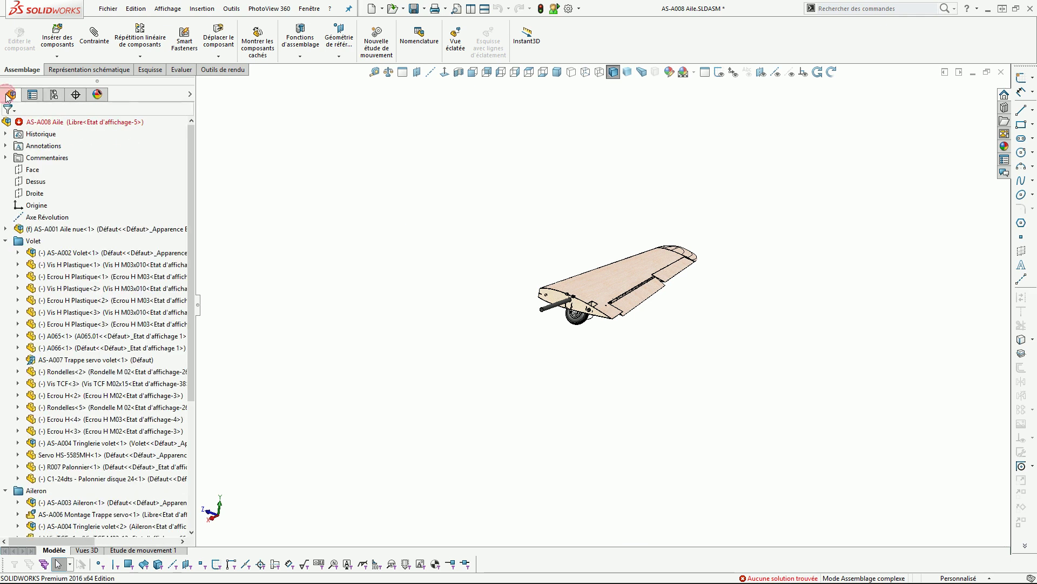
click(5, 240)
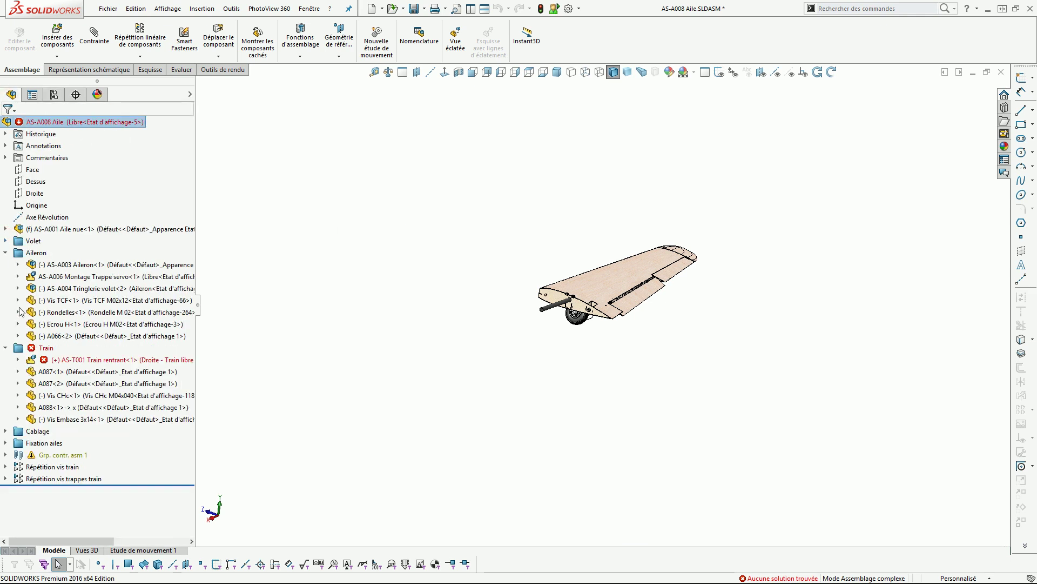
click(18, 359)
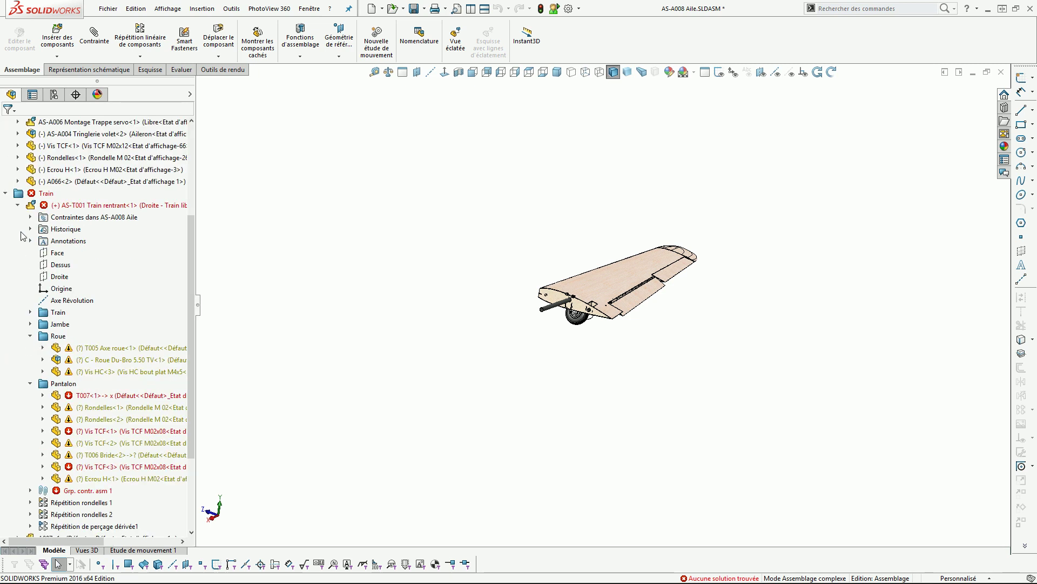
middle_drag(501, 364, 518, 254)
scroll(587, 281, down, 6)
middle_drag(606, 338, 584, 327)
scroll(605, 352, down, 4)
click(592, 352)
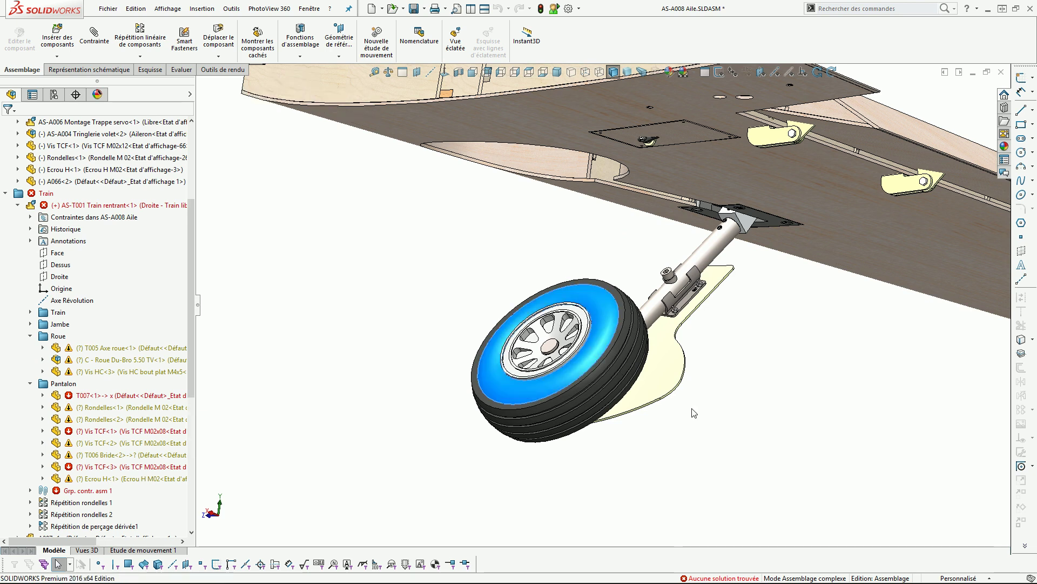
mouse_move(660, 366)
mouse_down()
mouse_move(680, 388)
mouse_move(639, 362)
mouse_up()
Try to set the referenced configuration of the AS-T001 Train rentrant component to Droite - Train libre
click(315, 287)
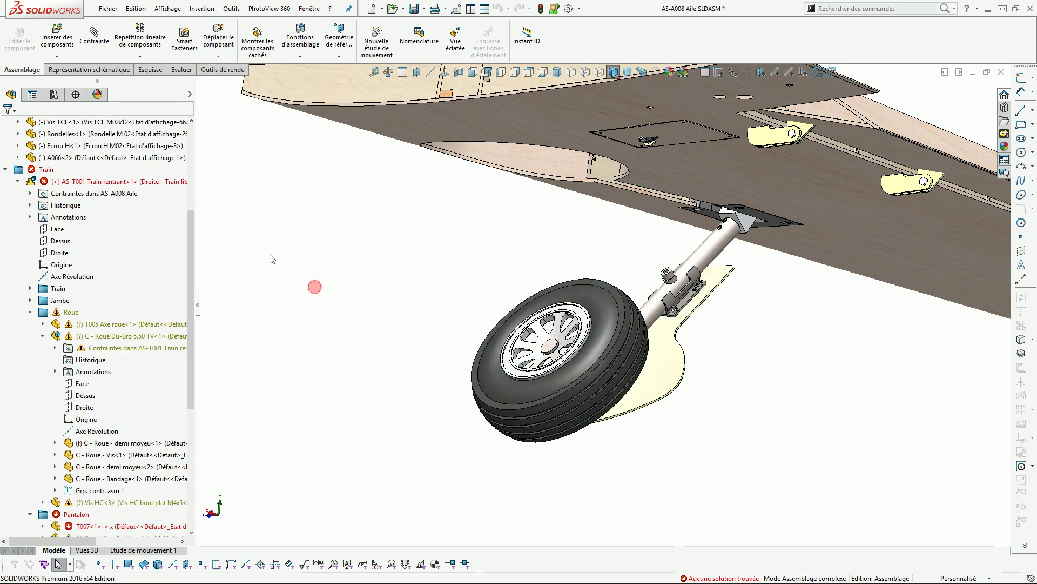
click(106, 181)
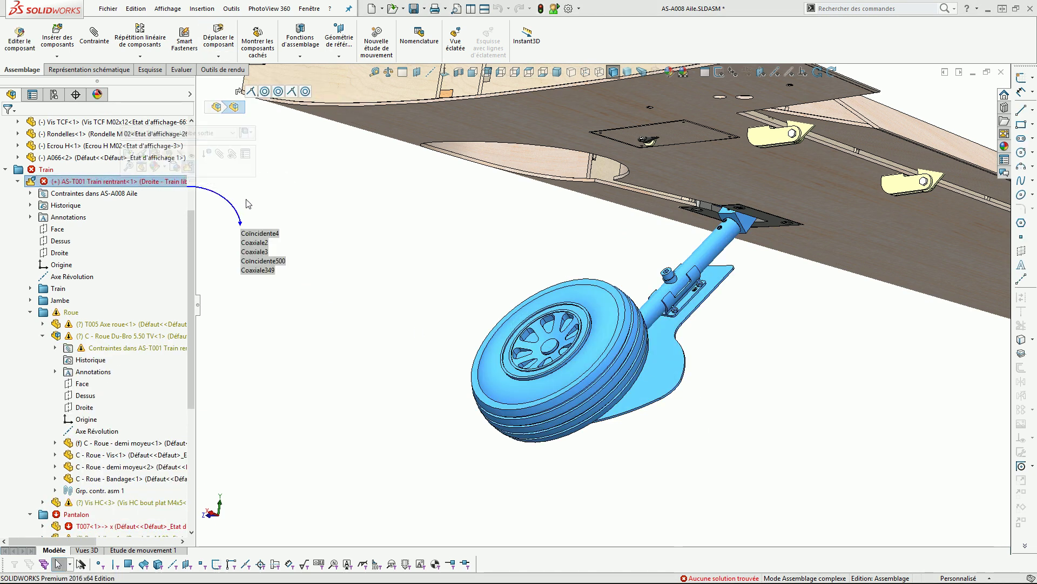
click(118, 184)
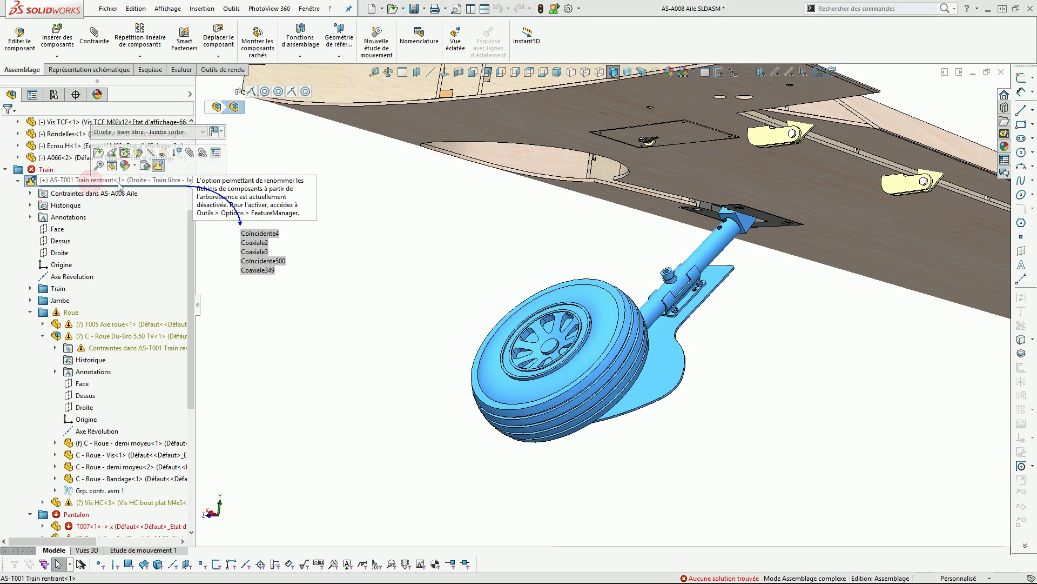
click(216, 153)
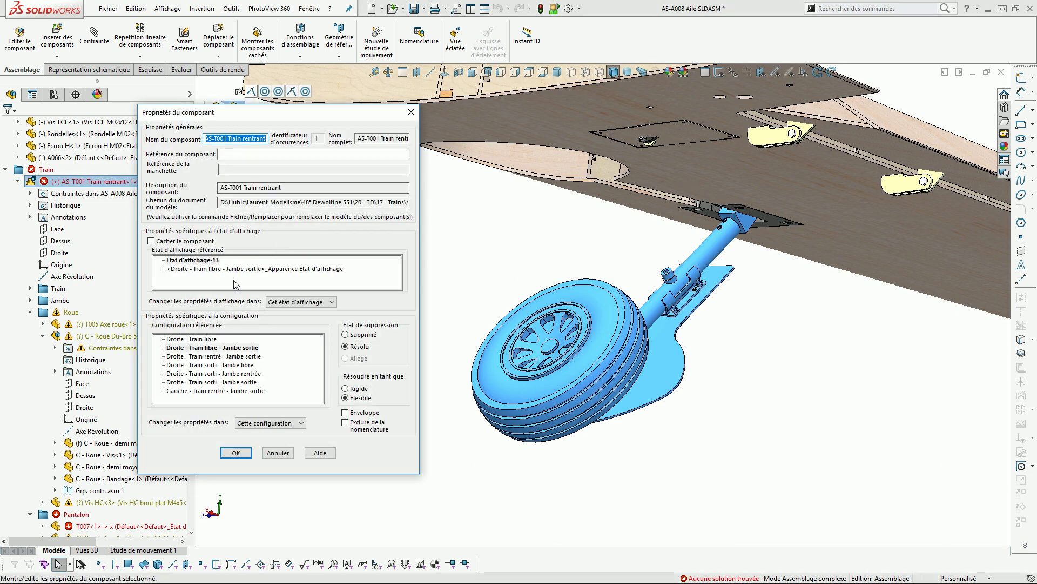
click(197, 339)
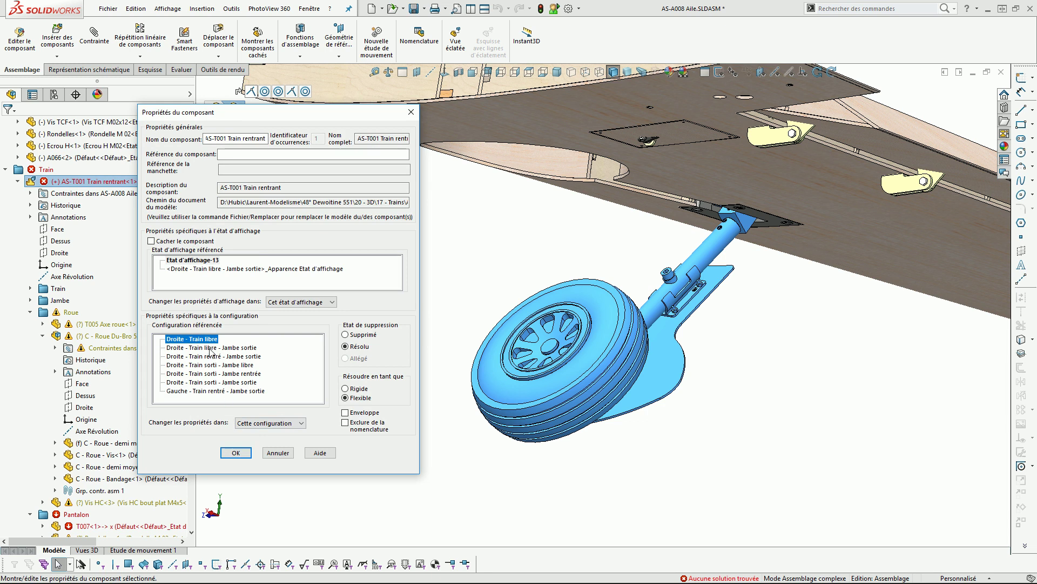
click(237, 452)
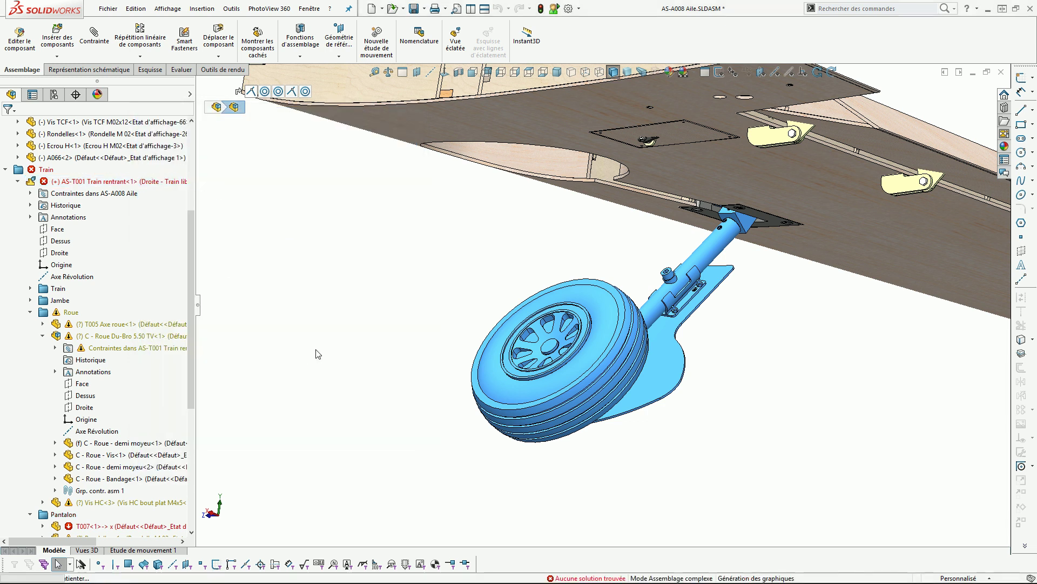
Try to move the landing gear by its wheel and the T007 cover plate, viewing it from below and the side
click(615, 333)
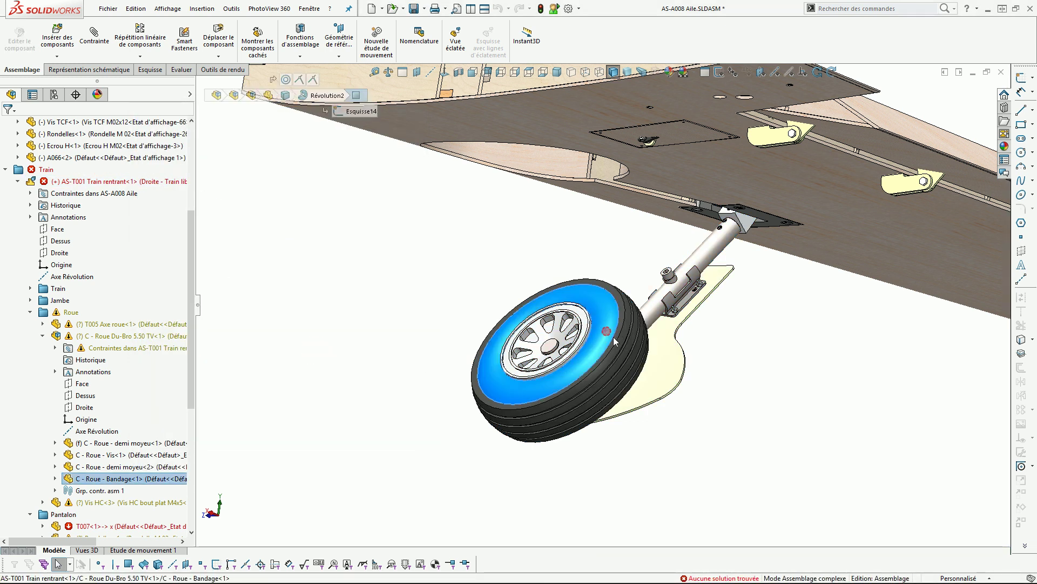
click(667, 372)
scroll(695, 398, up, 5)
middle_drag(693, 396, 542, 286)
scroll(541, 284, down, 3)
drag(533, 367, 638, 376)
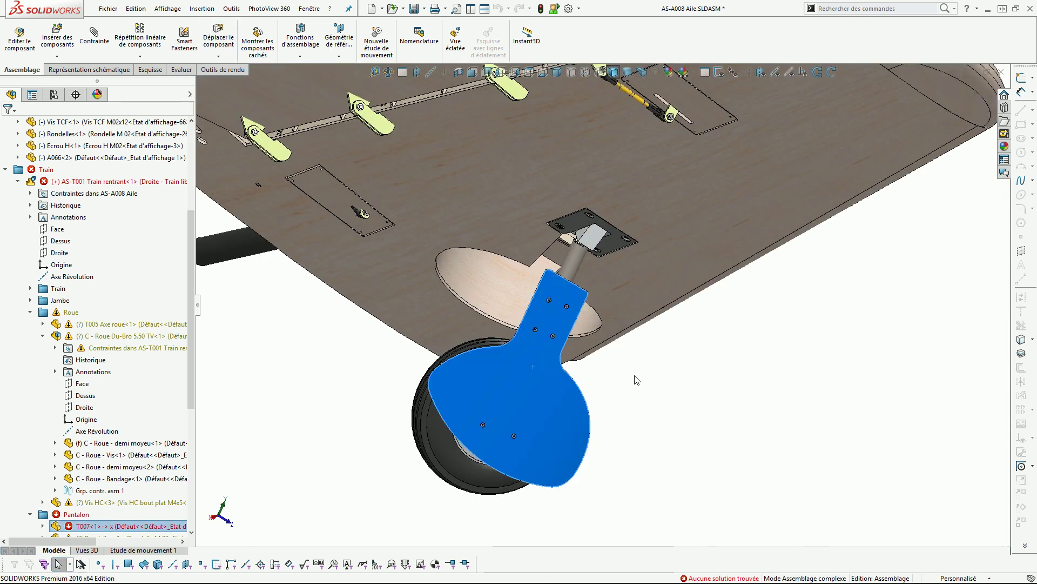
scroll(603, 319, up, 5)
middle_drag(597, 347, 737, 397)
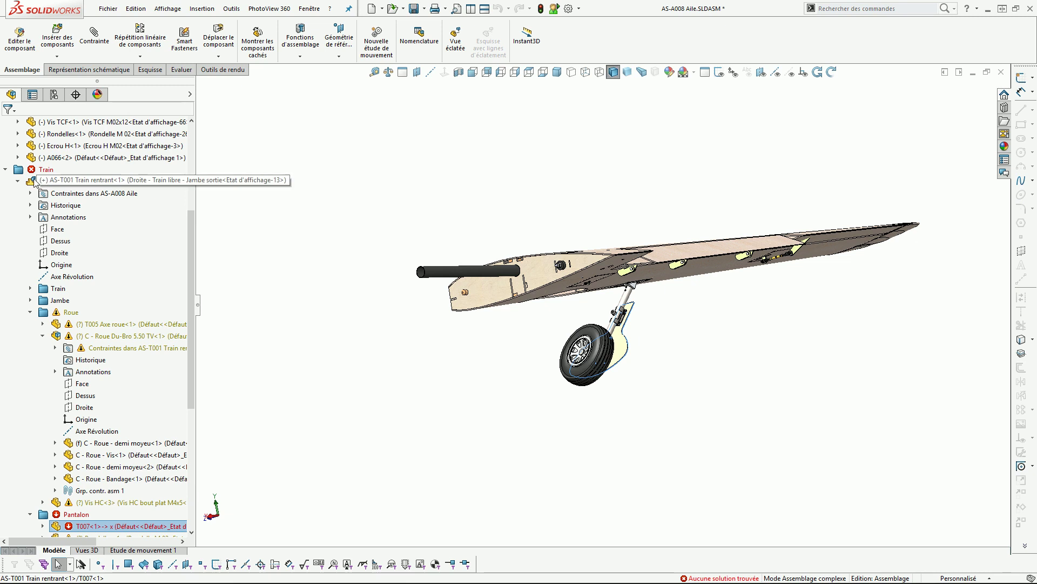
Examine the mates of part T007 in the landing gear's Pantalon folder, including its tangent mates with the screws
click(18, 181)
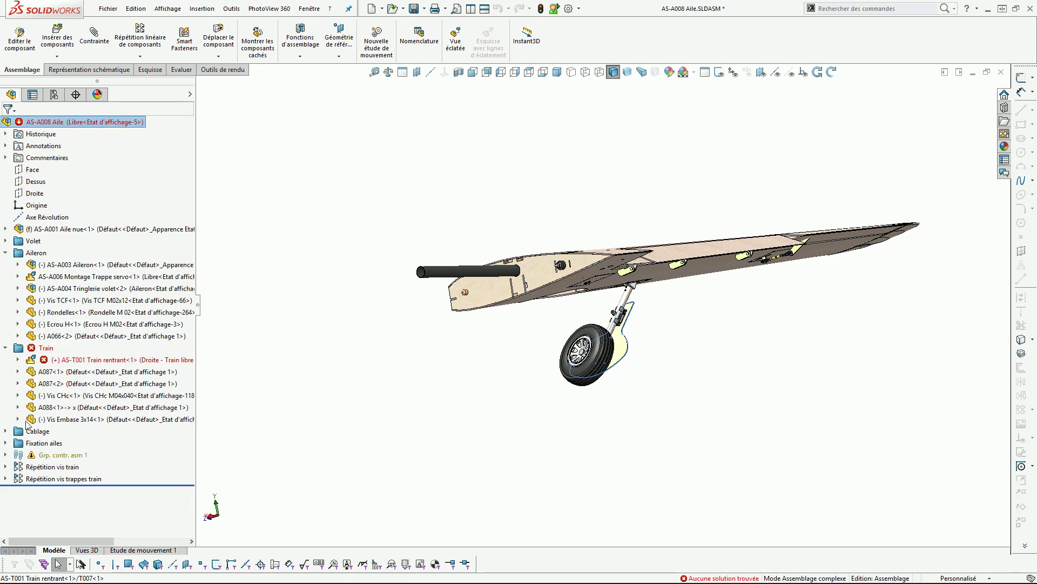
click(18, 359)
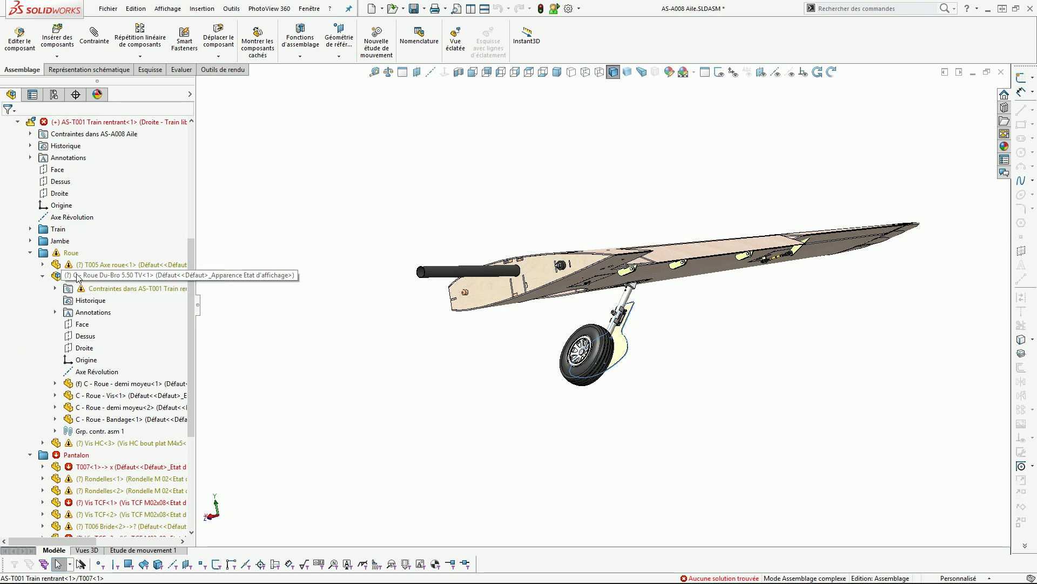
click(43, 276)
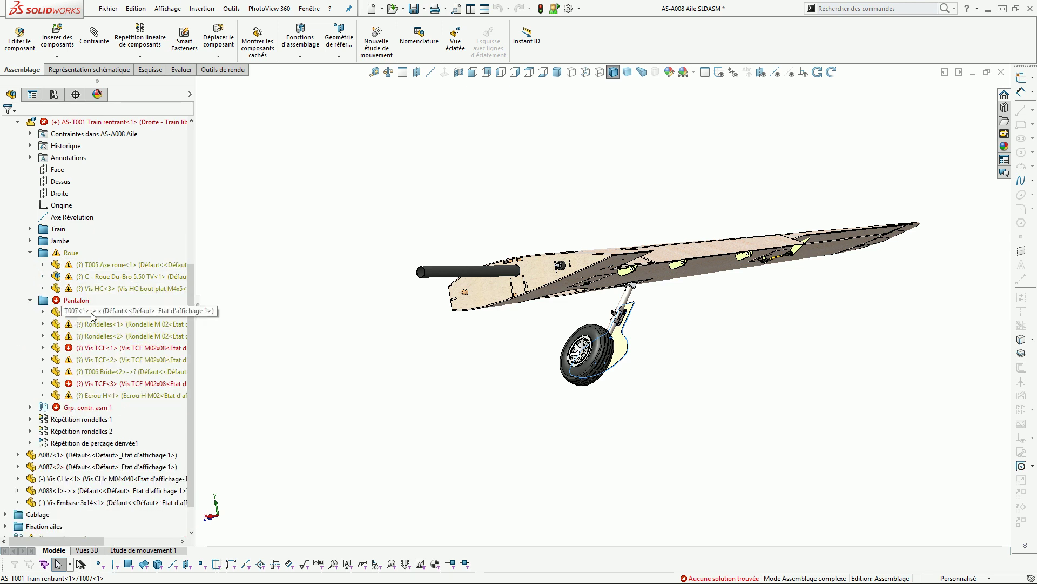
click(44, 312)
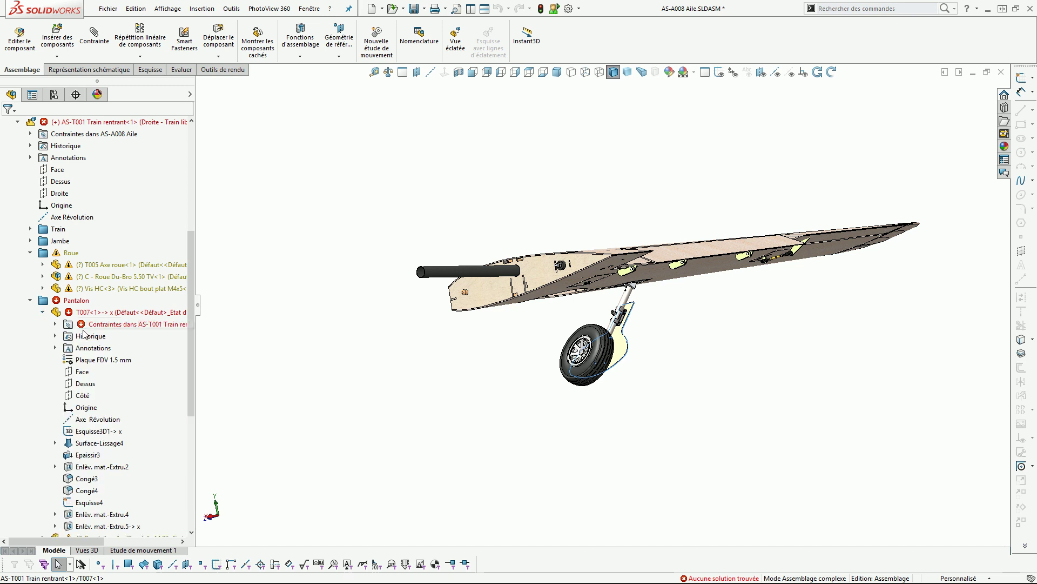
click(62, 326)
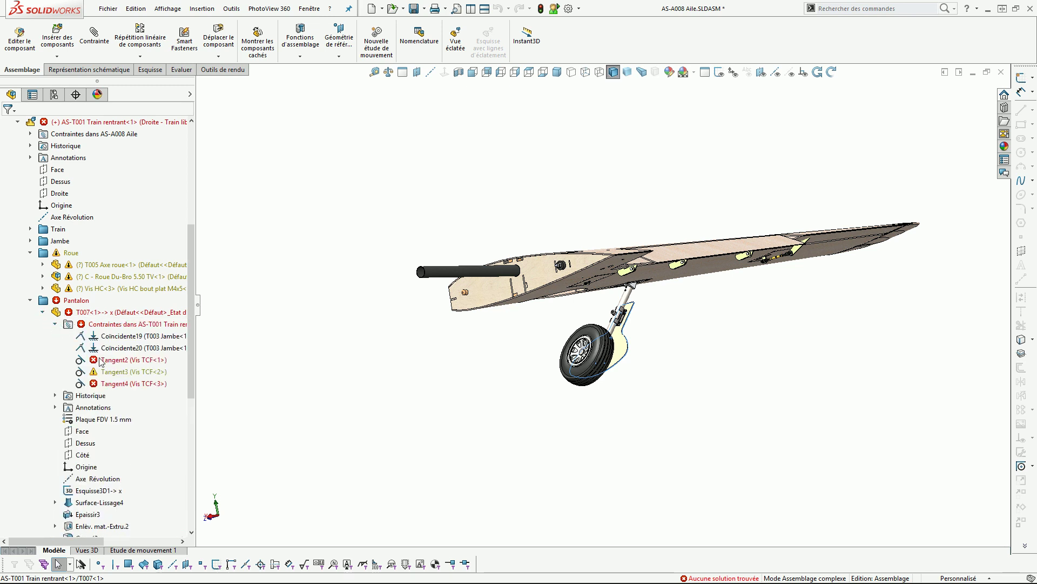
click(44, 312)
click(30, 300)
scroll(32, 300, up, 5)
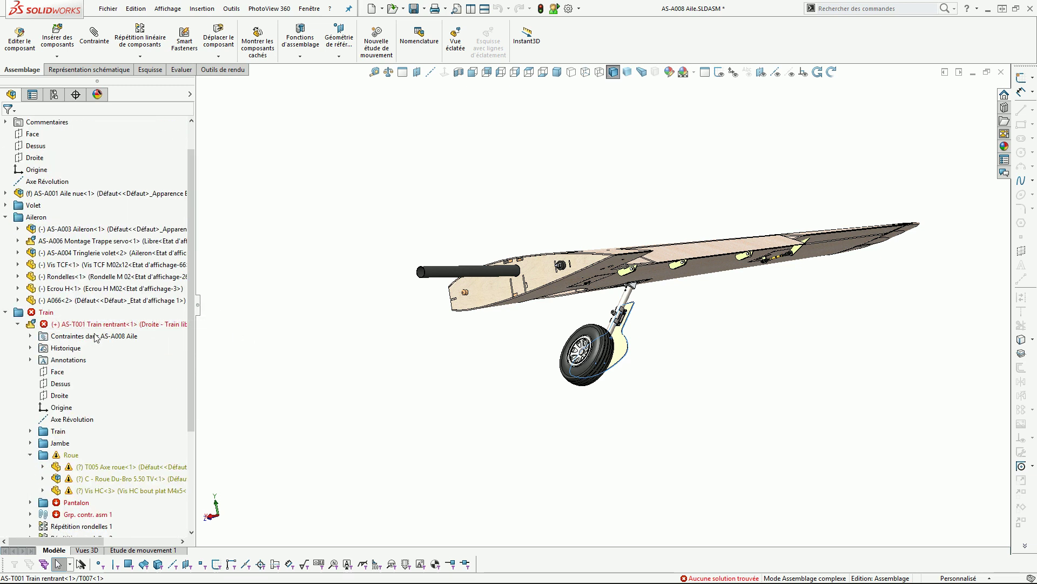
Review the rigid and flexible solving options in the AS-T001 Train rentrant component properties, leaving without applying changes
click(76, 324)
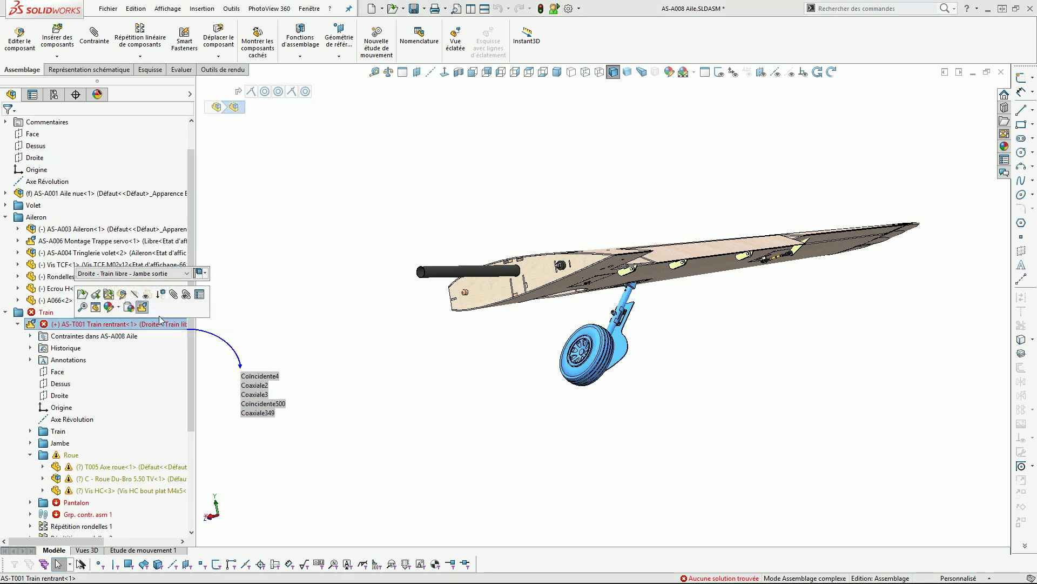
click(199, 294)
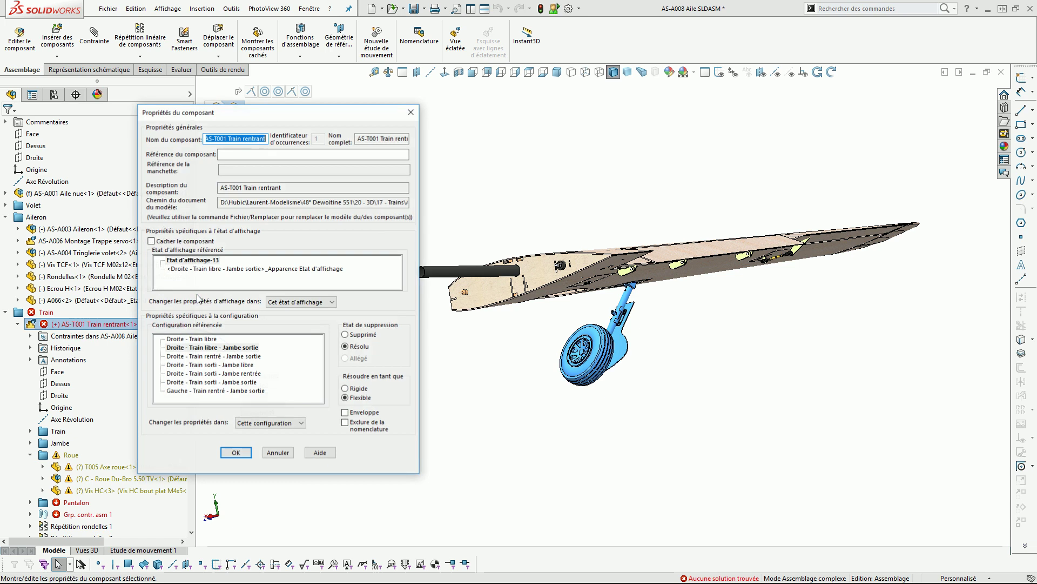
click(345, 389)
click(345, 398)
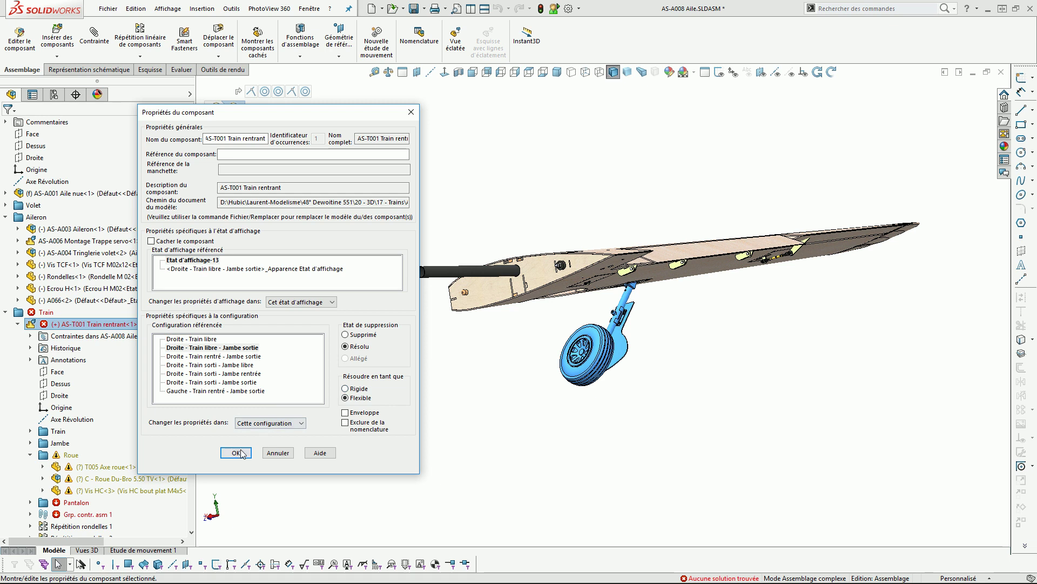
click(277, 452)
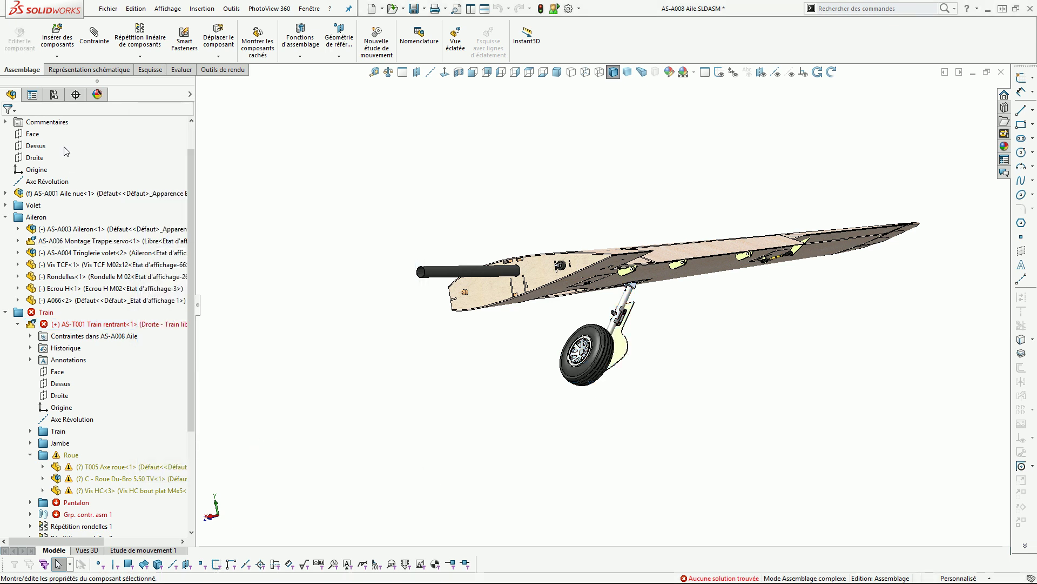
Collapse the Train folder, activate the wing assembly's Défaut configuration and view the wing from above
click(6, 311)
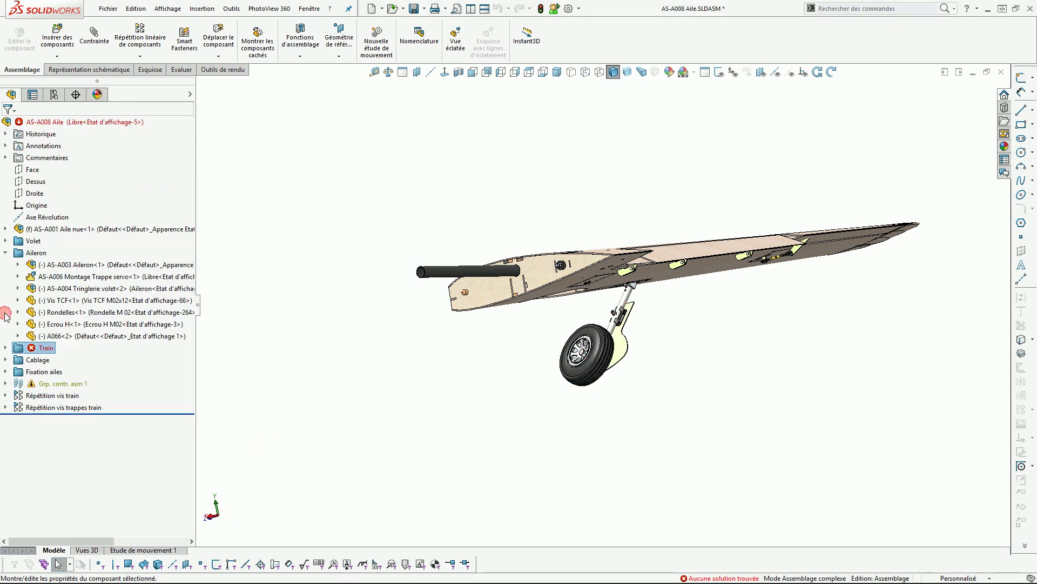
click(54, 95)
click(54, 95)
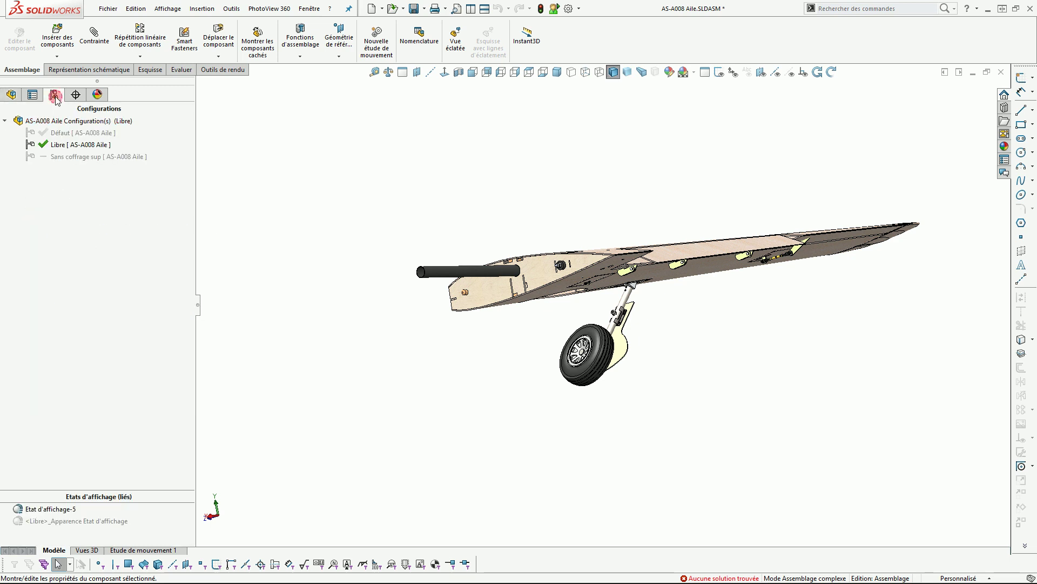
double_click(57, 134)
middle_drag(439, 265, 638, 289)
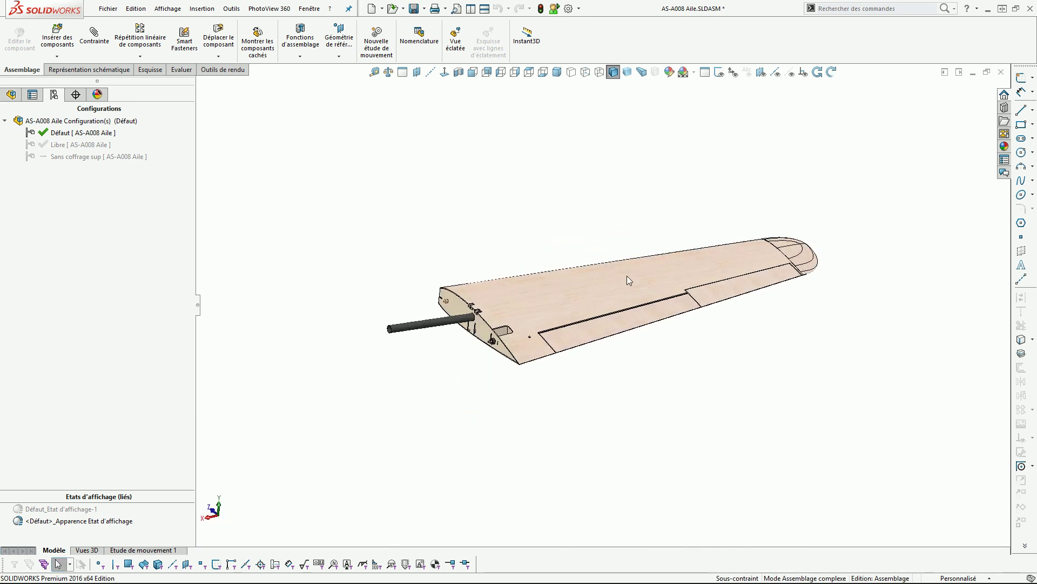
click(58, 144)
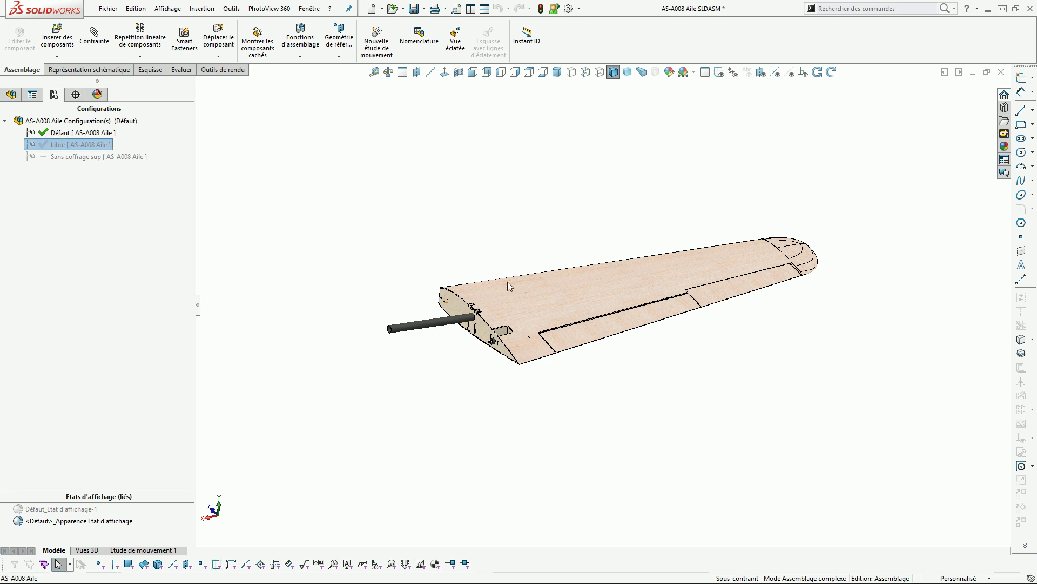
Activate the Sans coffrage sup configuration and inspect the wing's internal structure in the Dessus view and its underside
double_click(60, 157)
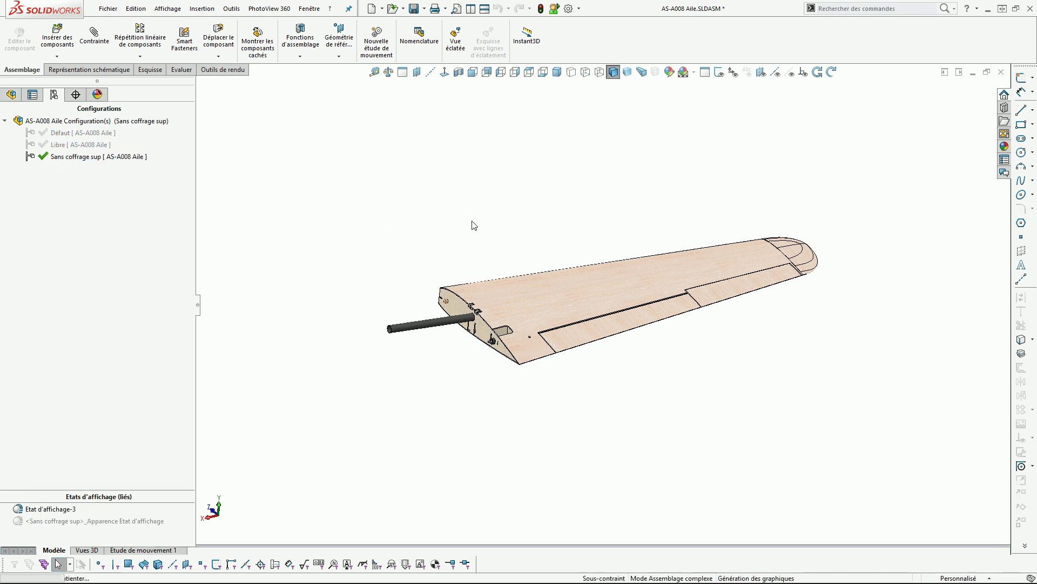
middle_drag(547, 239, 489, 419)
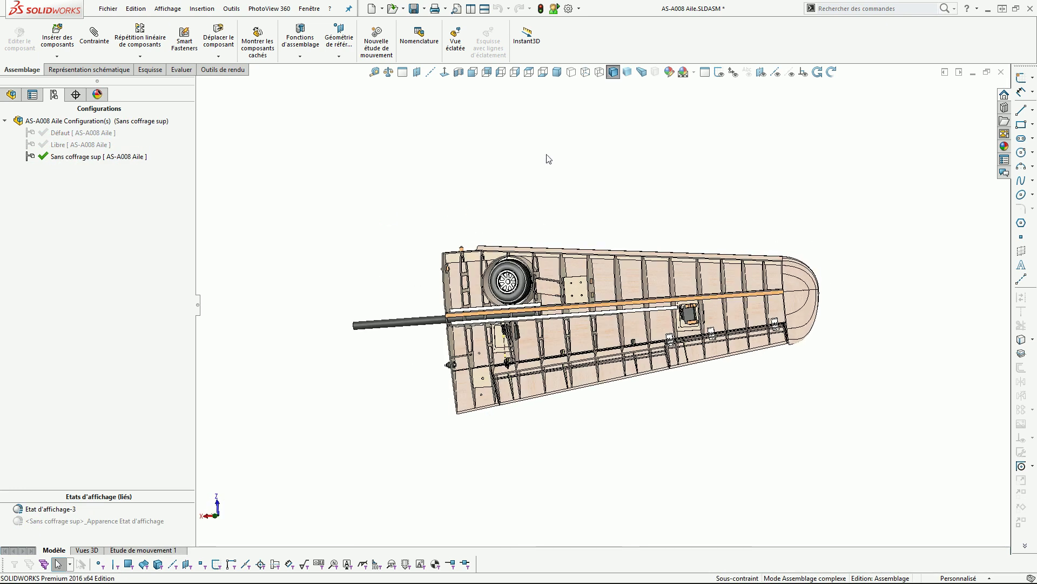
click(529, 72)
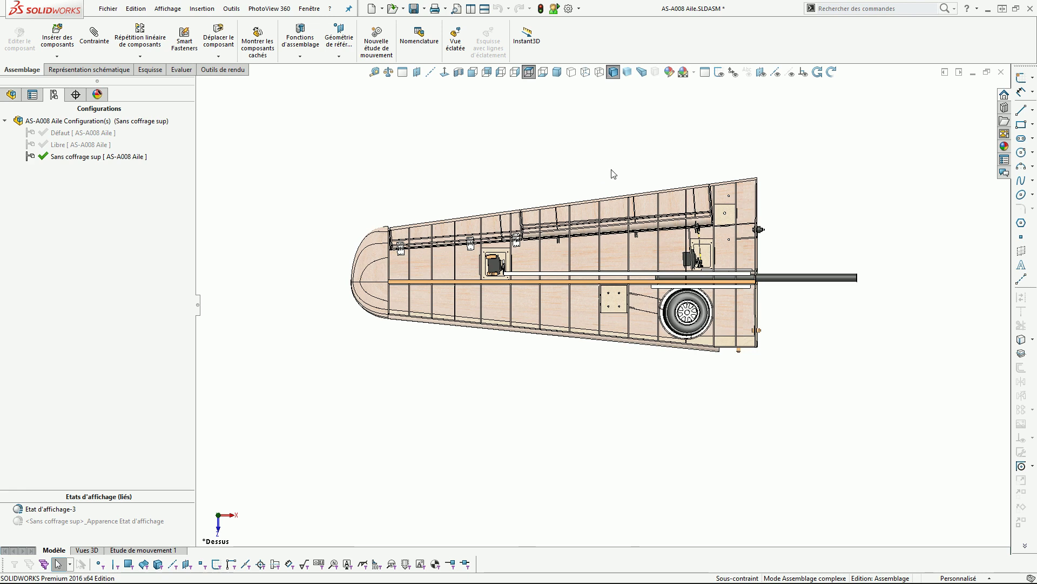
scroll(552, 242, down, 2)
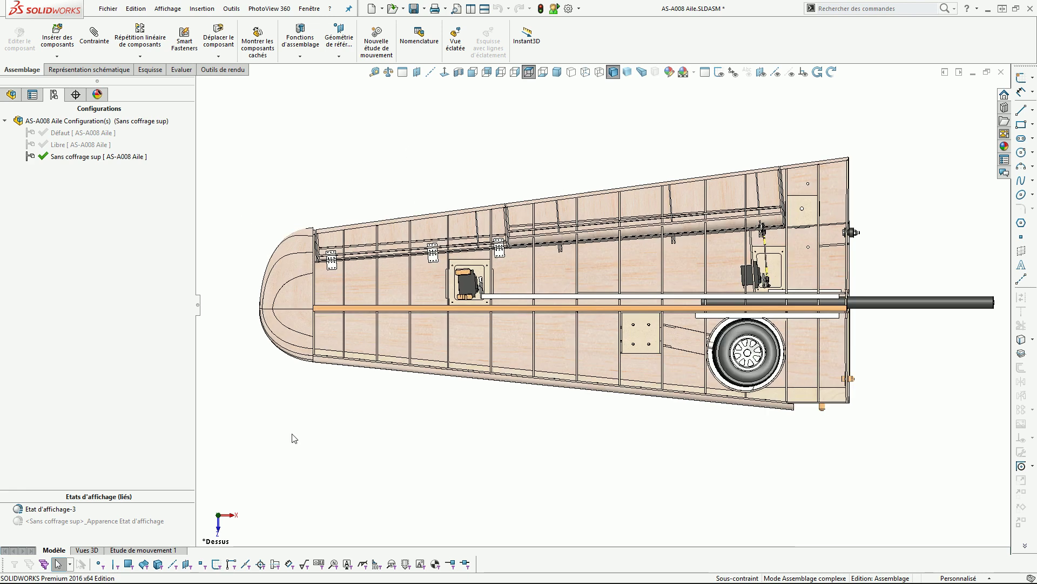
scroll(583, 415, up, 3)
middle_drag(583, 414, 518, 227)
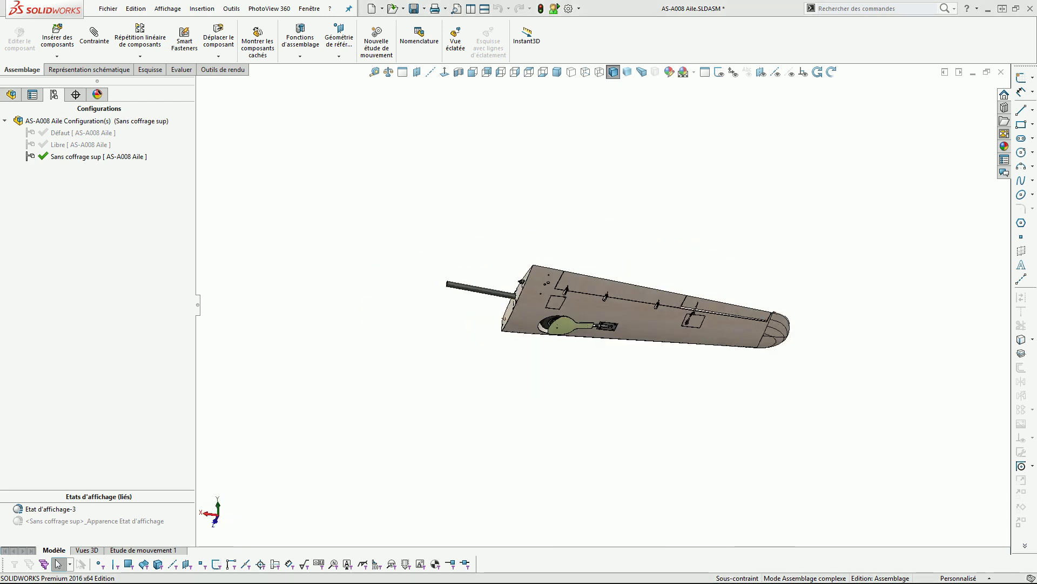
Close the AS-A008 Aile assembly without saving any of the modified documents
click(710, 212)
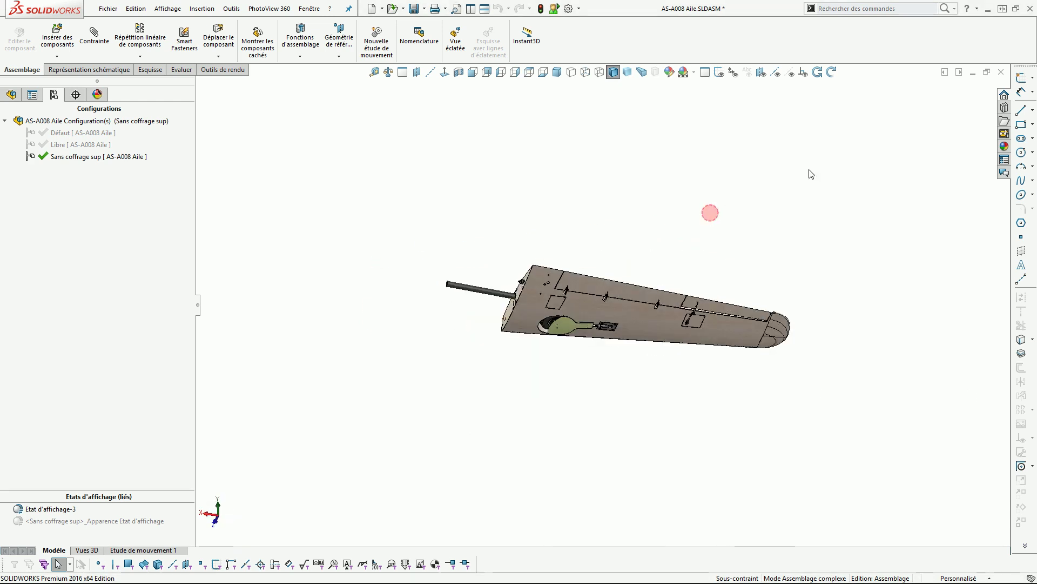
click(1000, 73)
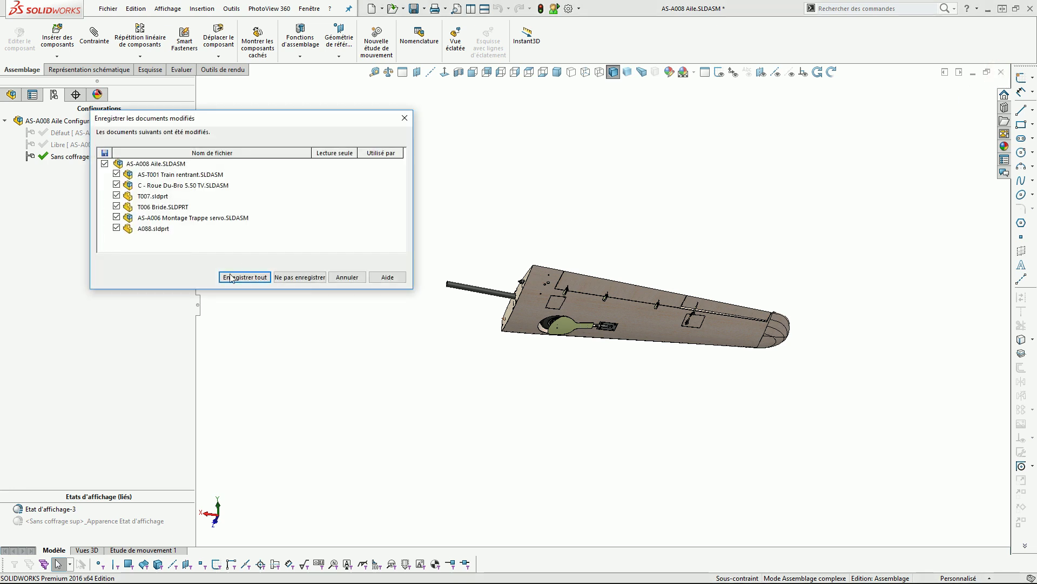
click(300, 278)
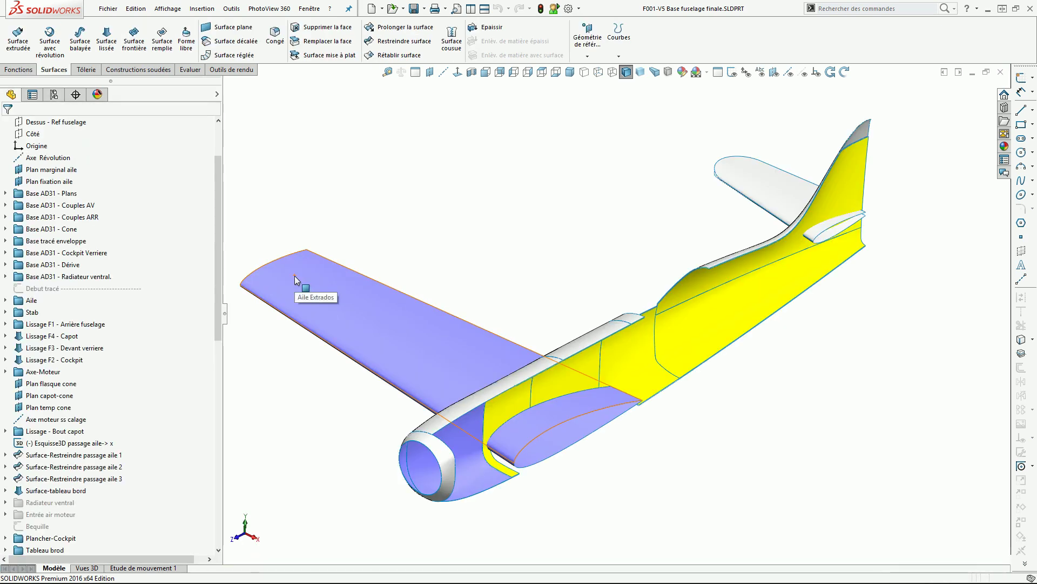
Select the wing, stabilizer and rear fuselage surfaces of the fuselage base part in turn to identify their source features
scroll(294, 276, up, 2)
scroll(535, 334, down, 1)
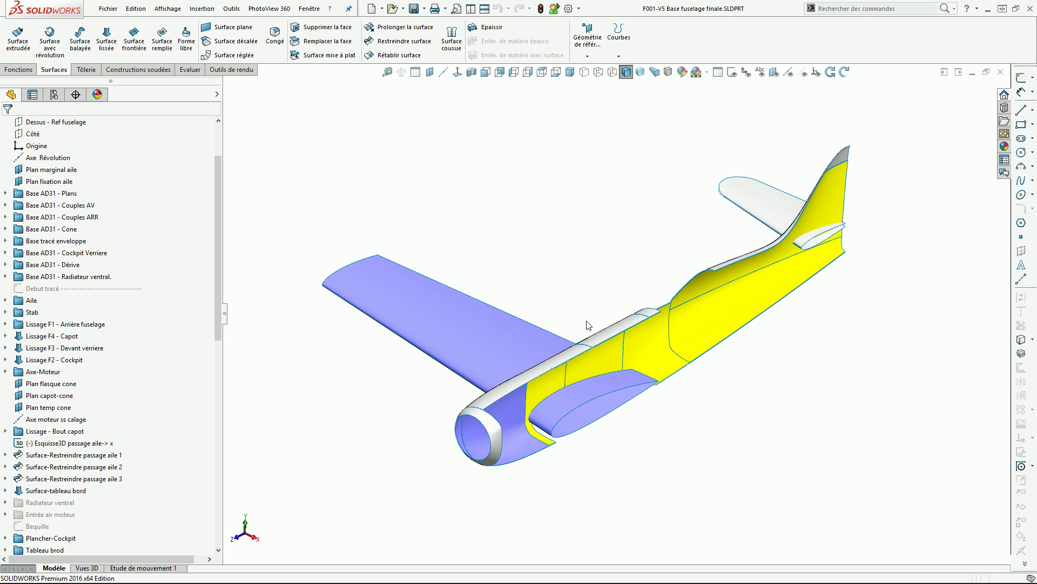
click(475, 323)
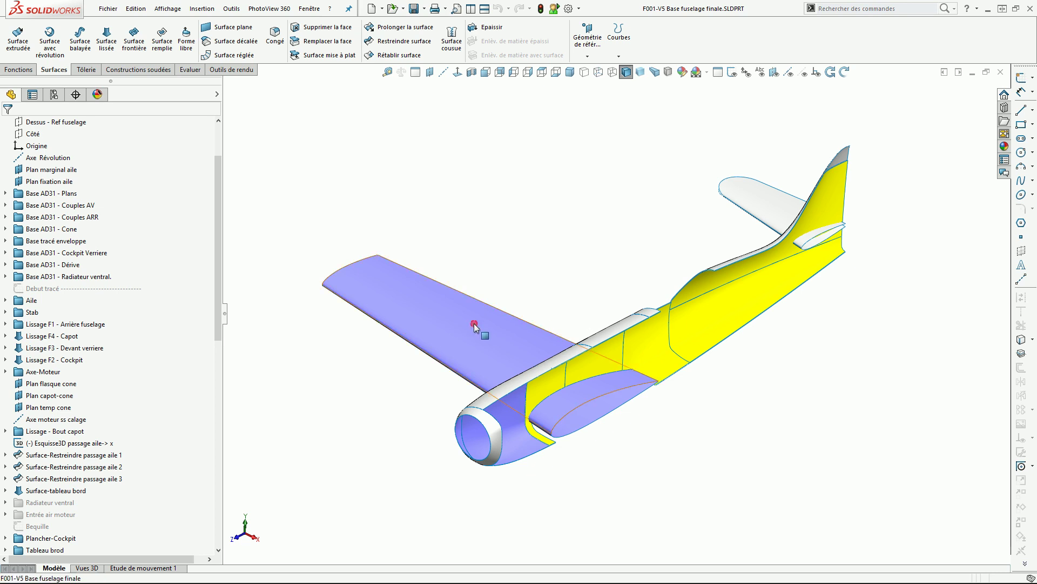
click(751, 195)
middle_drag(751, 196, 729, 283)
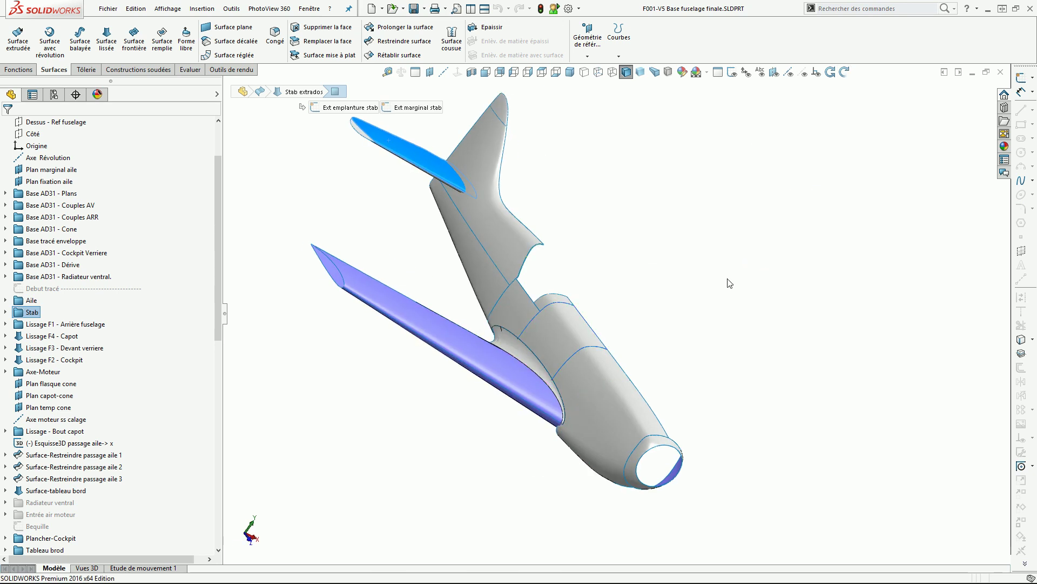
click(507, 242)
click(481, 255)
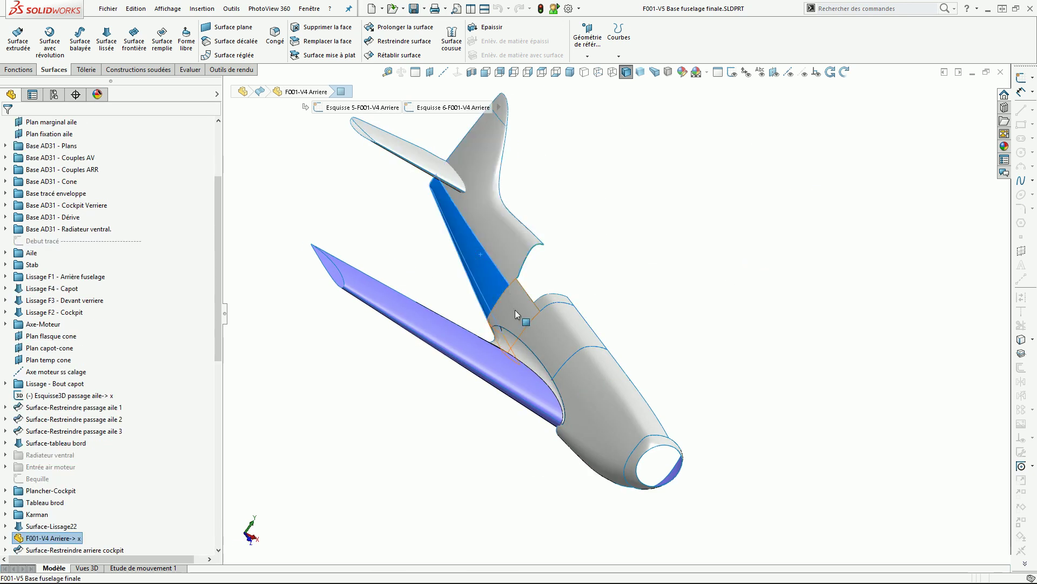
Select the fuselage side, wing upper surface and stabilizer upper surface in turn while examining the half-aircraft shape from several angles
click(516, 312)
middle_drag(562, 372, 485, 297)
click(478, 285)
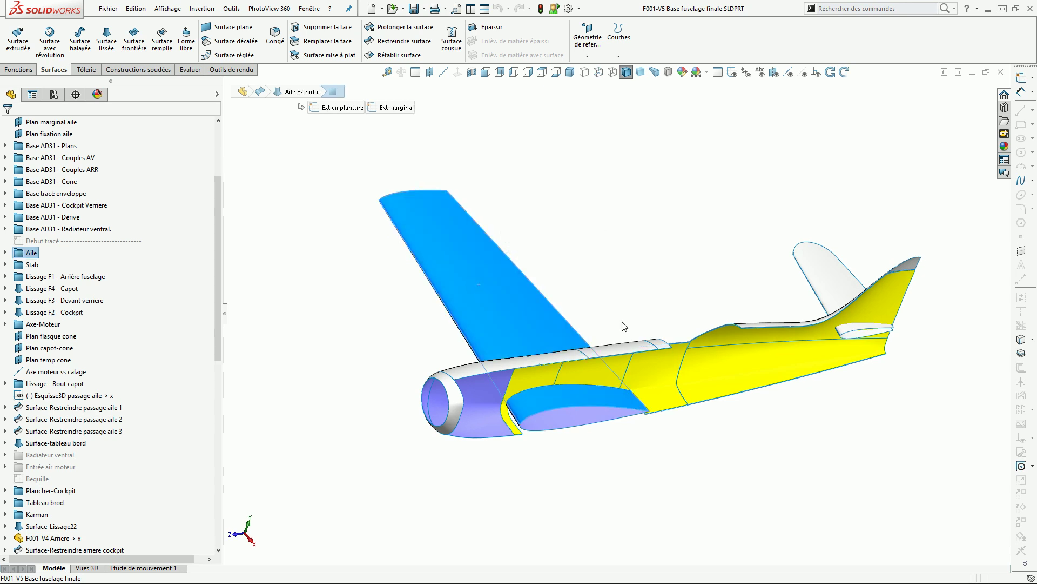
click(826, 274)
middle_drag(649, 297, 476, 476)
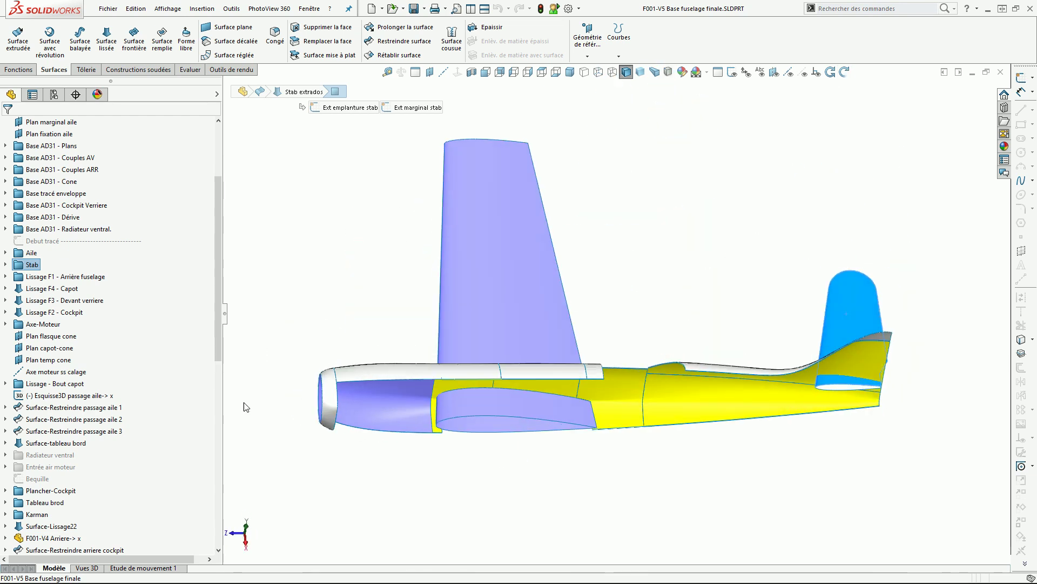
middle_drag(437, 322, 669, 285)
scroll(669, 285, up, 3)
scroll(780, 362, down, 2)
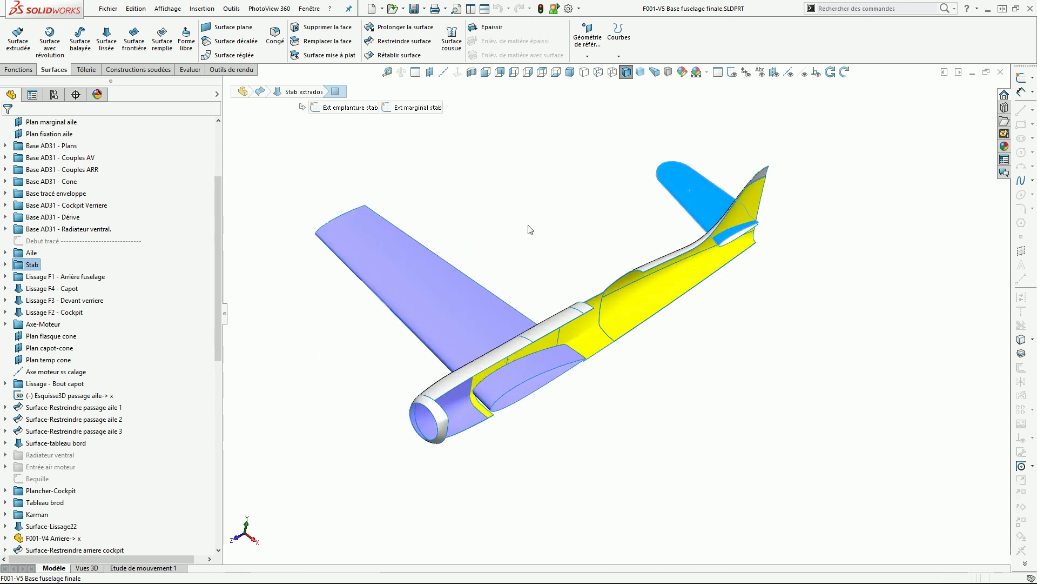
scroll(529, 225, up, 1)
scroll(531, 229, down, 1)
middle_drag(559, 259, 625, 313)
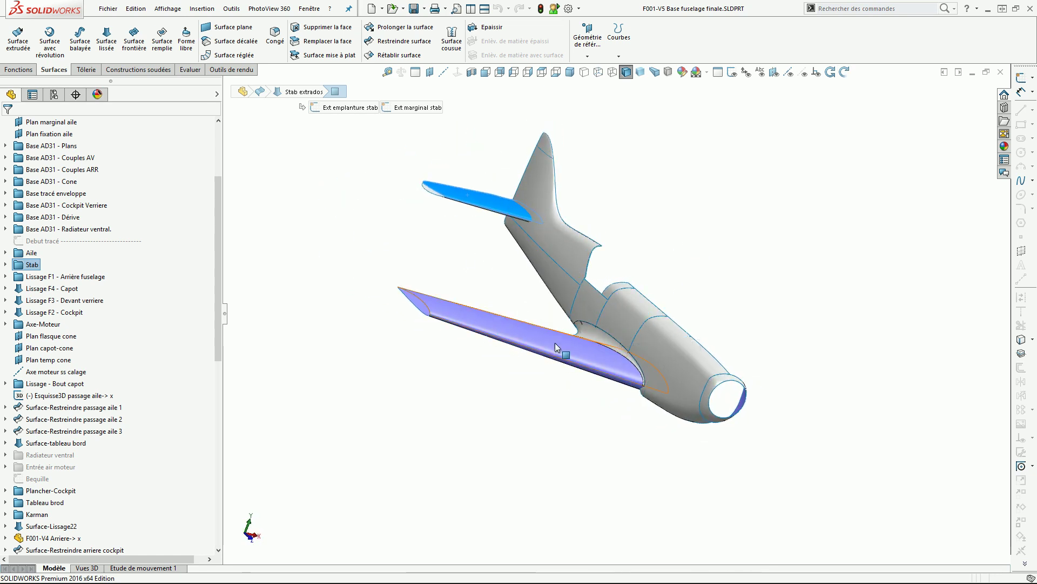
Select the wing's upper surface and the root fairing surface Surface-Lissage22, and examine the junction between wing and fuselage
click(575, 350)
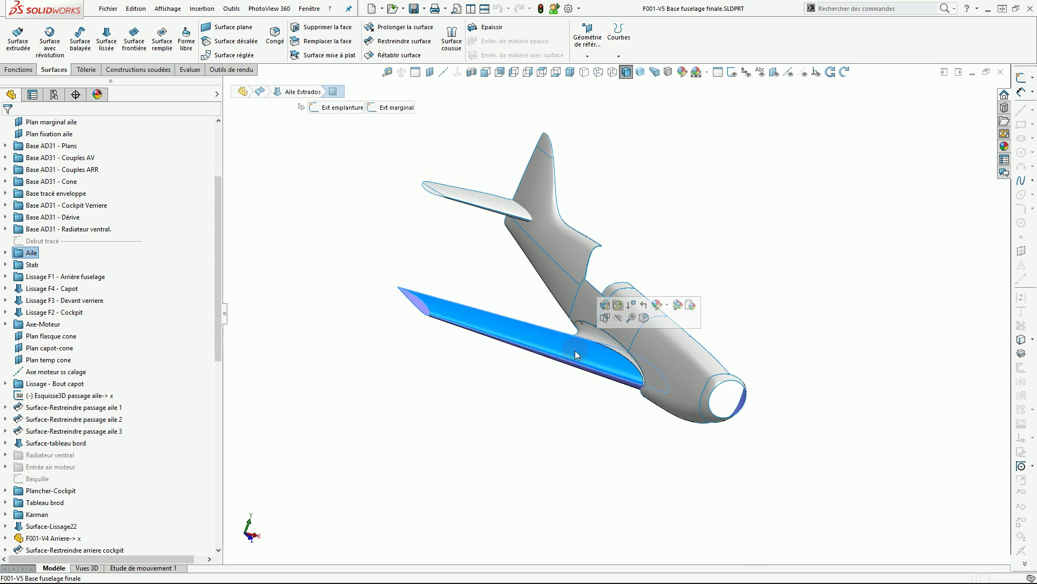
scroll(575, 350, down, 3)
middle_drag(738, 319, 650, 359)
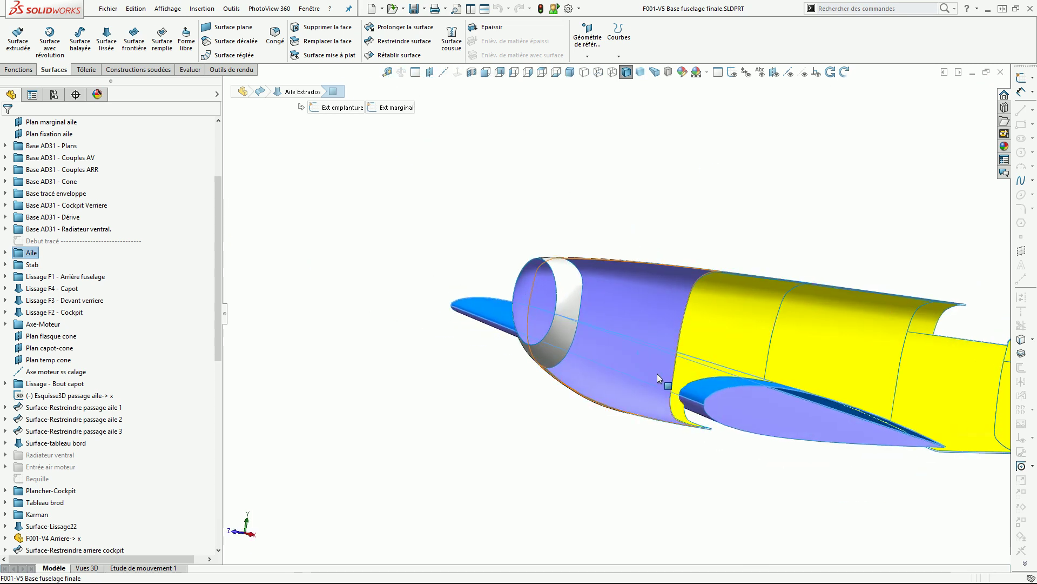
scroll(668, 379, up, 2)
scroll(668, 380, down, 3)
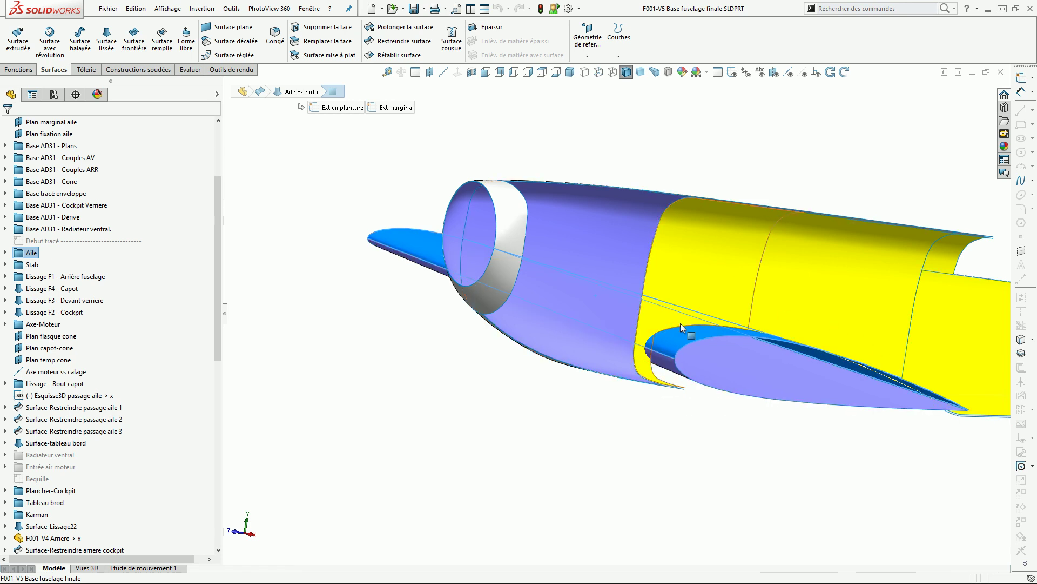
scroll(684, 339, up, 3)
middle_drag(684, 338, 813, 413)
scroll(744, 335, down, 4)
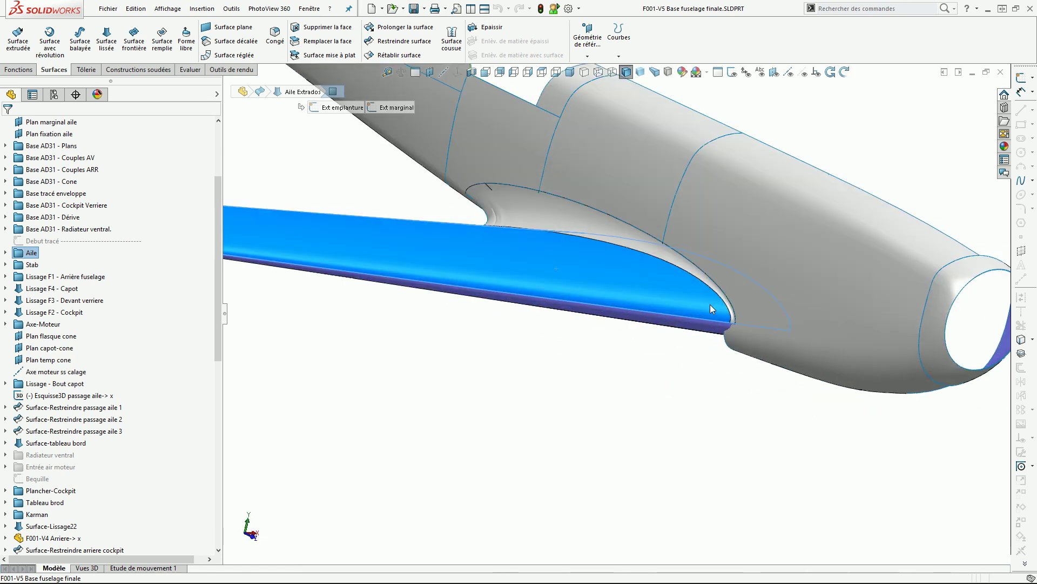
click(607, 234)
scroll(597, 226, up, 5)
scroll(514, 173, down, 5)
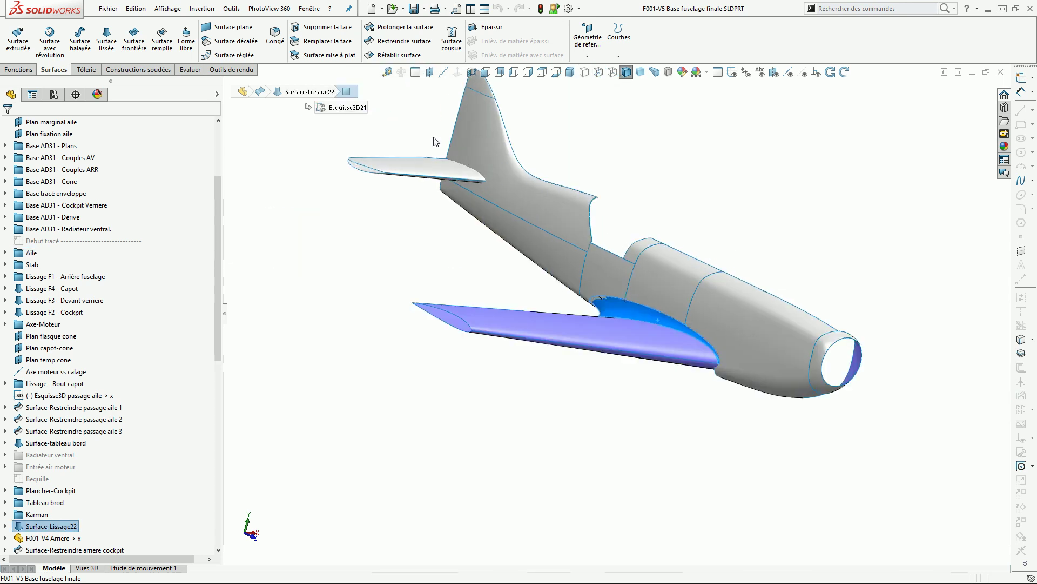
Select the stabilizer's upper surface and examine where it meets the fin and rear fuselage
click(504, 233)
middle_drag(504, 233, 397, 203)
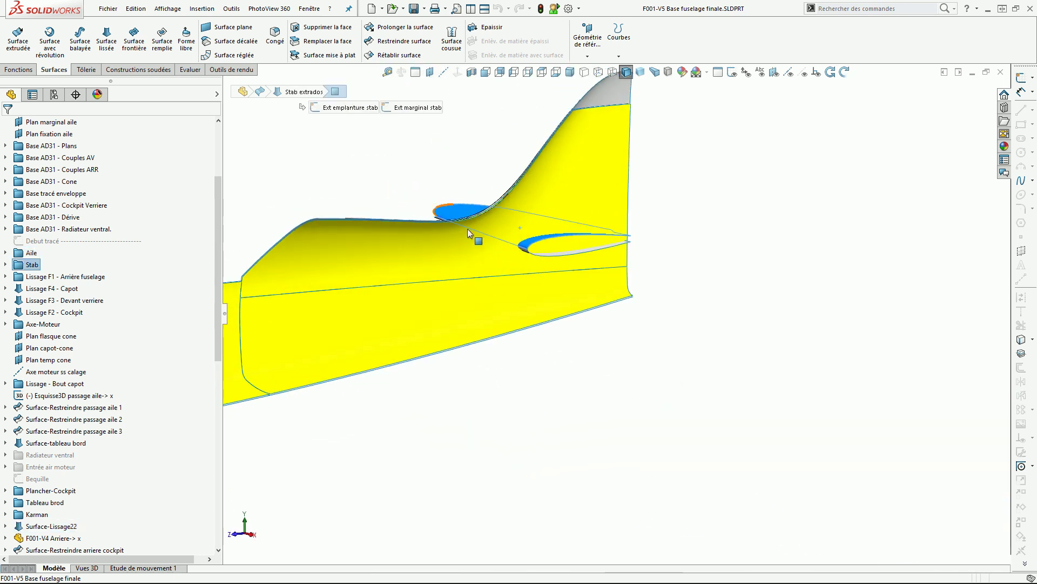
scroll(487, 236, down, 4)
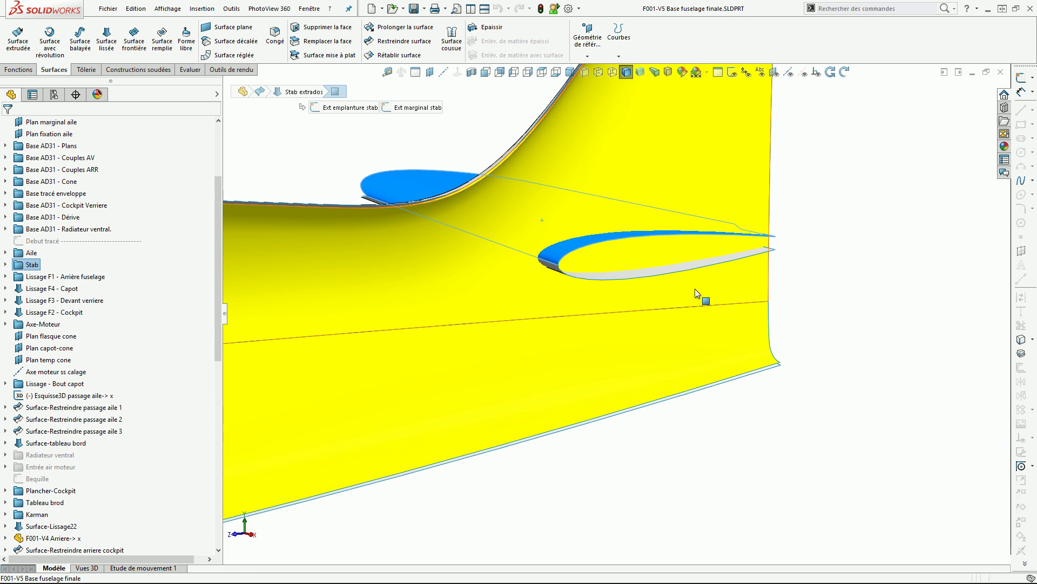
scroll(533, 229, up, 4)
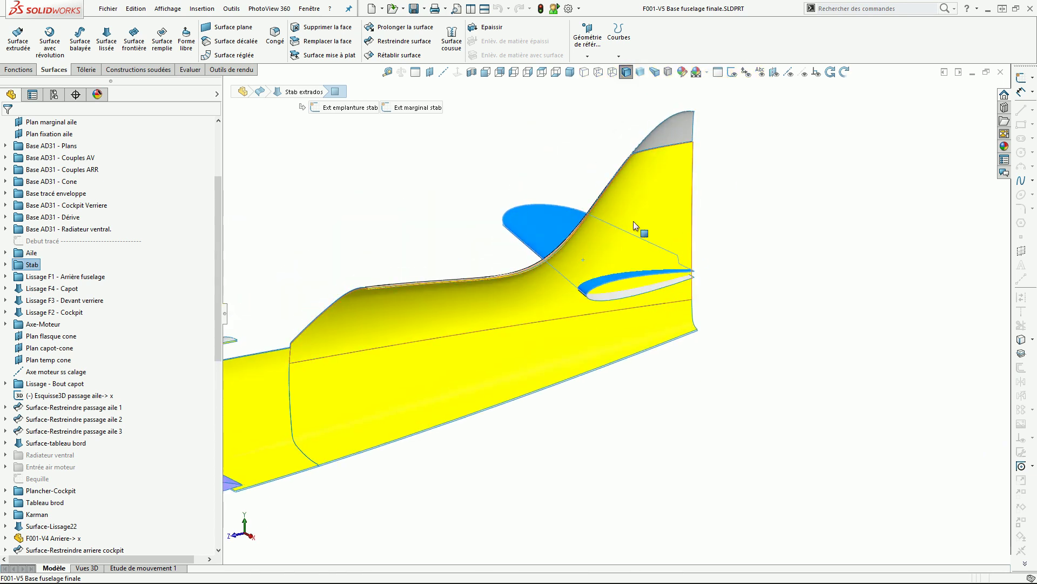
middle_drag(667, 314, 560, 307)
middle_drag(357, 379, 435, 343)
scroll(385, 328, down, 3)
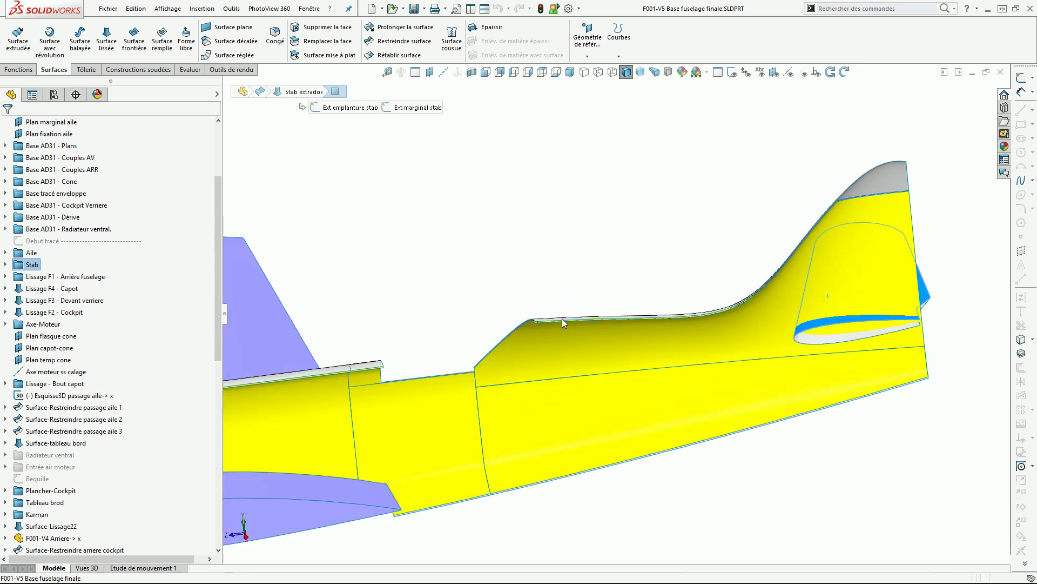
scroll(508, 337, up, 5)
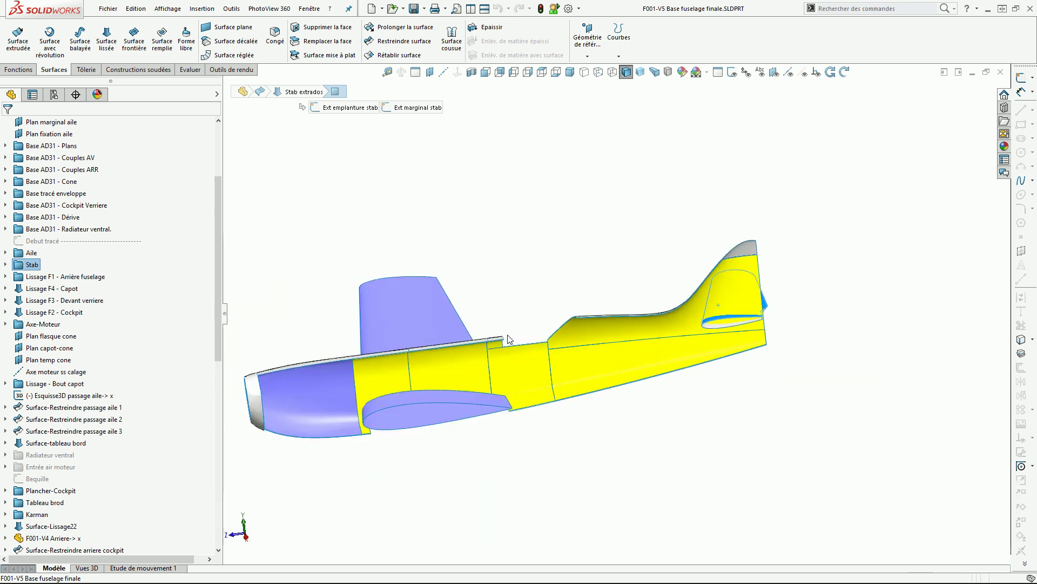
Examine the nose opening and front fuselage surfaces, including the cowl and wing root area
middle_drag(509, 336, 558, 333)
scroll(399, 379, down, 2)
scroll(430, 373, down, 2)
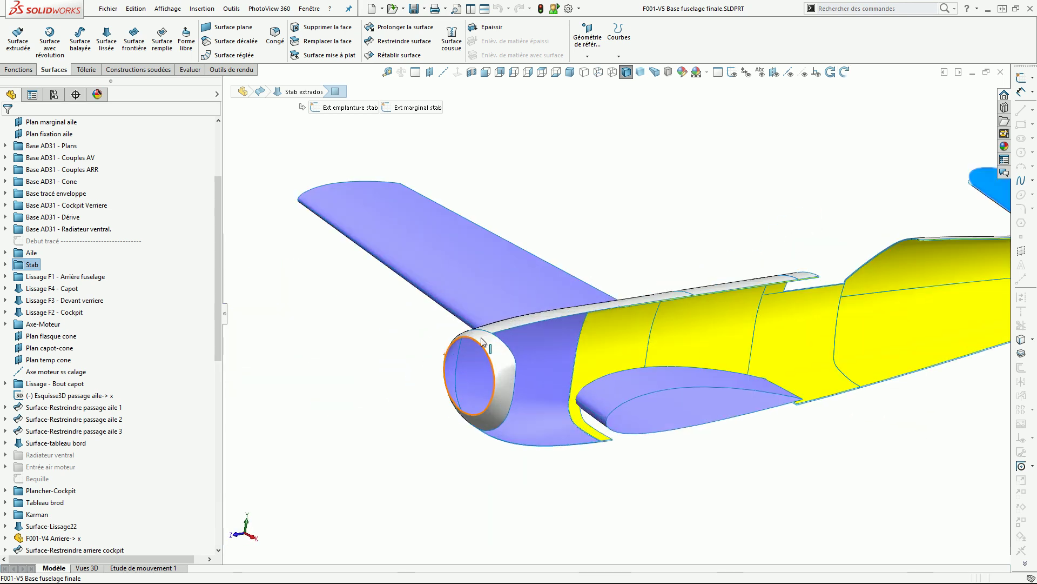
scroll(525, 325, up, 5)
middle_drag(525, 325, 533, 381)
scroll(752, 327, down, 2)
scroll(665, 361, up, 2)
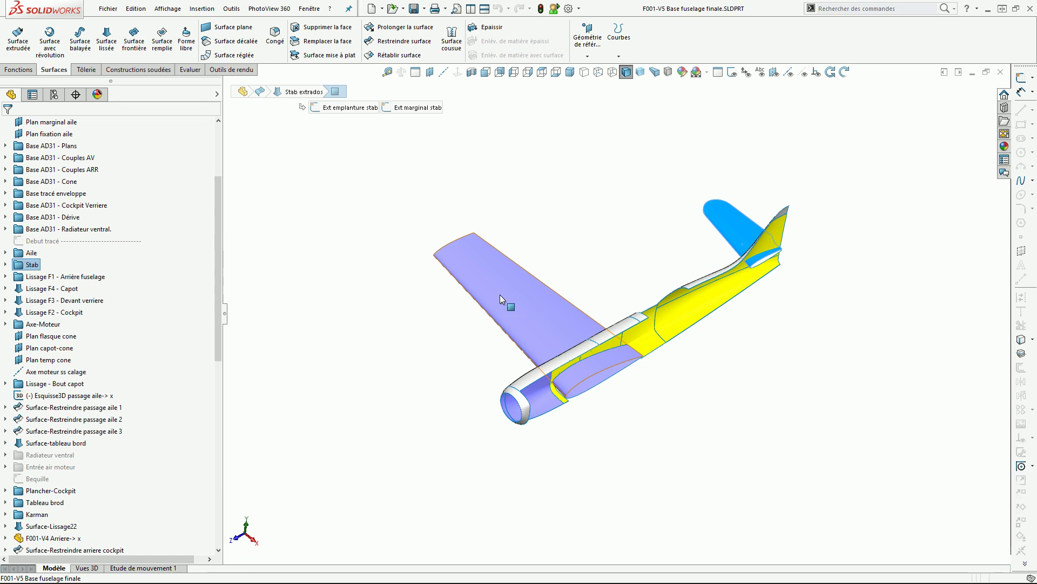
Select the wing's lower surface, Aile Intrados, and inspect the wing from below and from the front
click(538, 319)
scroll(539, 319, down, 5)
middle_drag(527, 270, 565, 257)
click(416, 254)
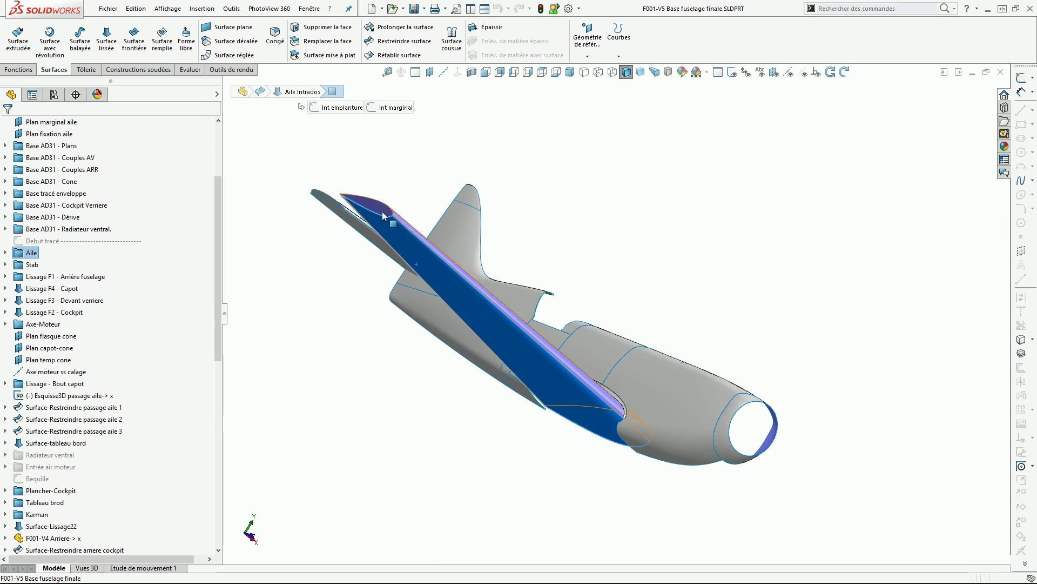
middle_drag(430, 279, 363, 219)
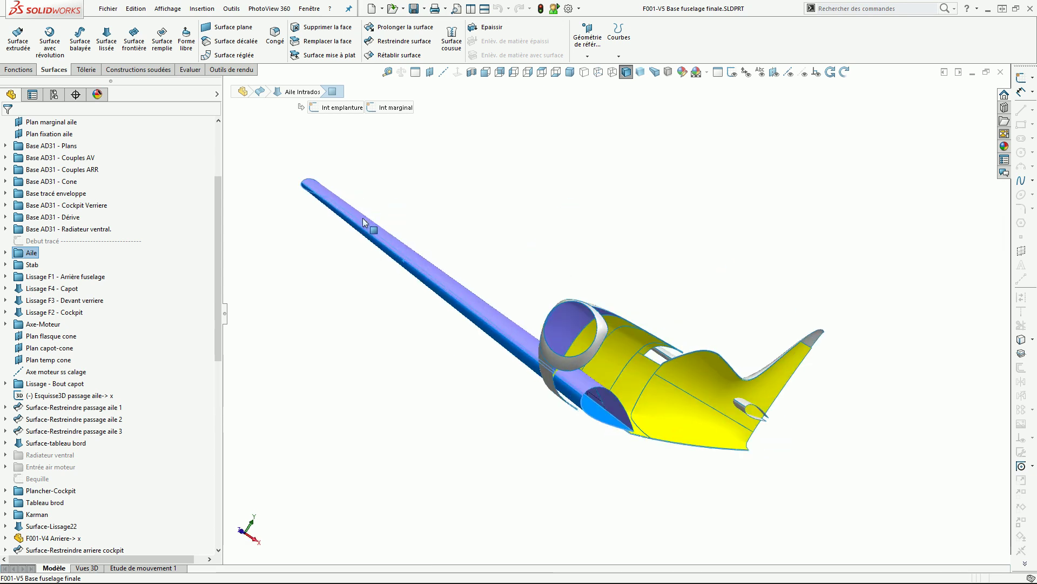
middle_drag(579, 401, 606, 417)
middle_drag(647, 303, 630, 341)
Select the lower rear fuselage surface and examine the tail section from both sides
click(651, 336)
scroll(630, 340, down, 3)
scroll(617, 437, up, 4)
scroll(615, 443, down, 3)
middle_drag(614, 387, 526, 275)
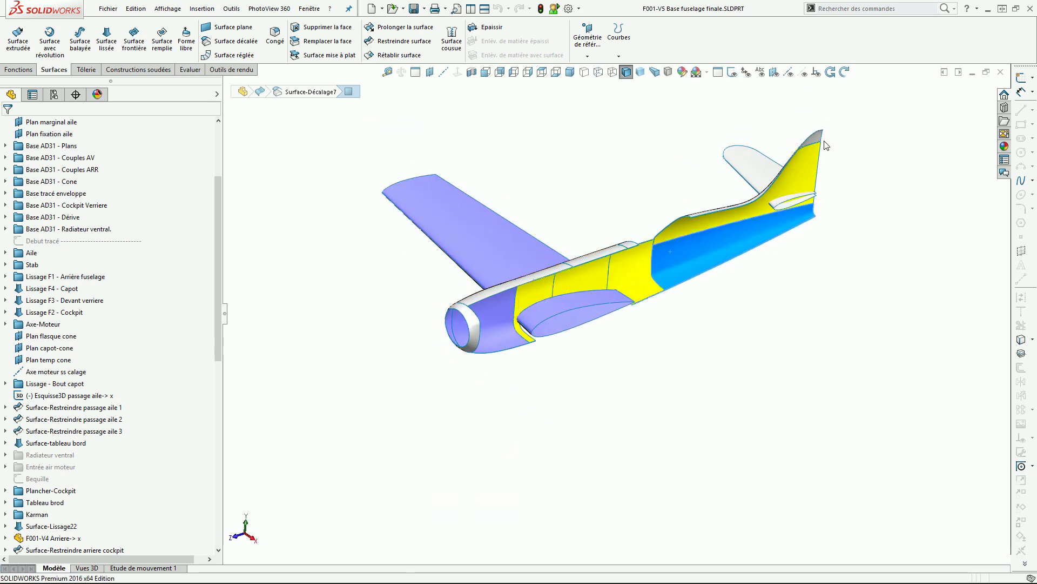
middle_drag(731, 230, 756, 201)
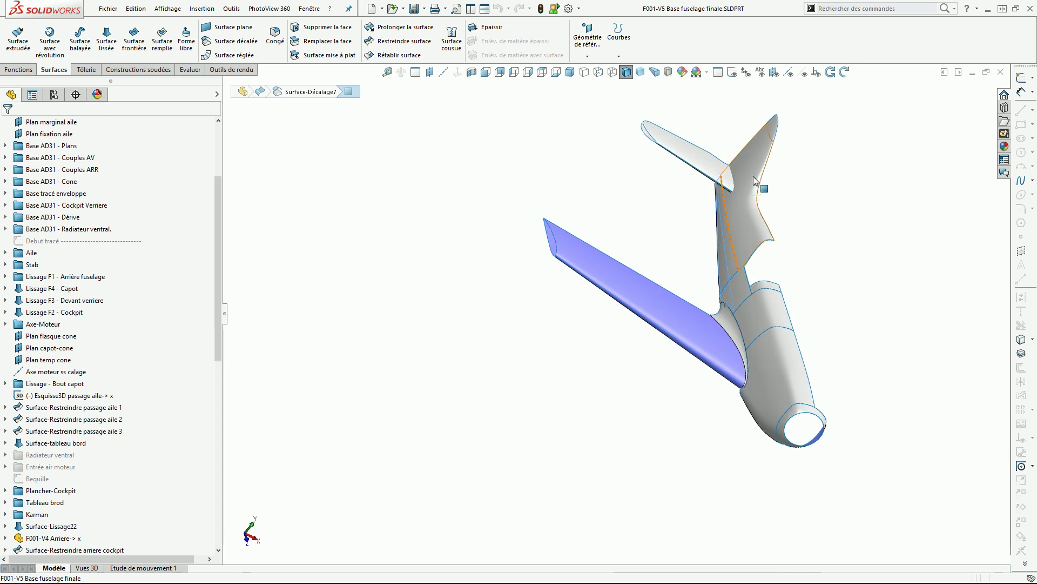
middle_drag(786, 323, 487, 305)
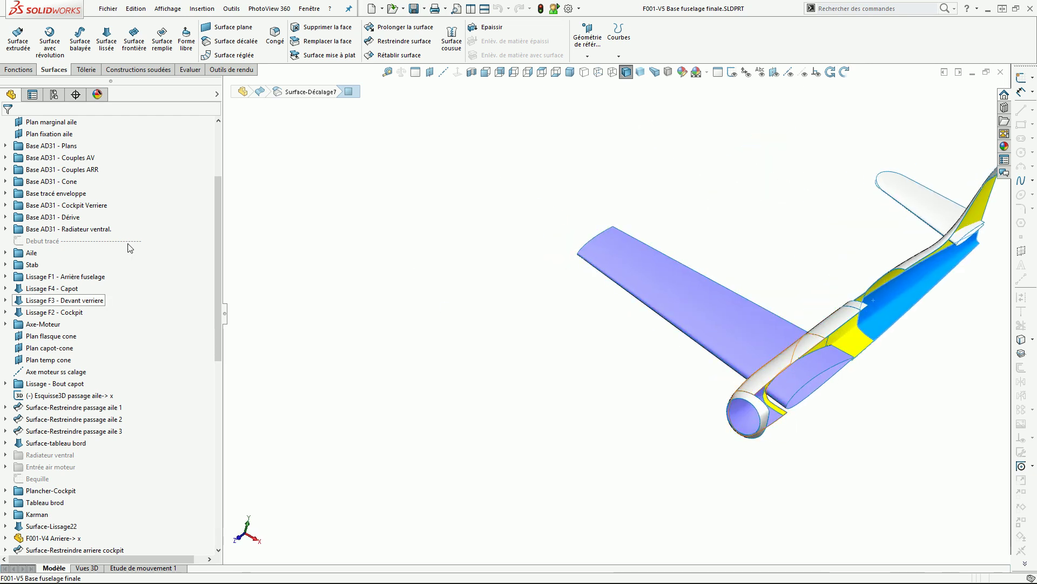
Select the upper surfaces of the wing and stabilizer in turn to identify their source features
scroll(689, 415, up, 3)
scroll(763, 319, down, 3)
middle_drag(765, 333, 673, 254)
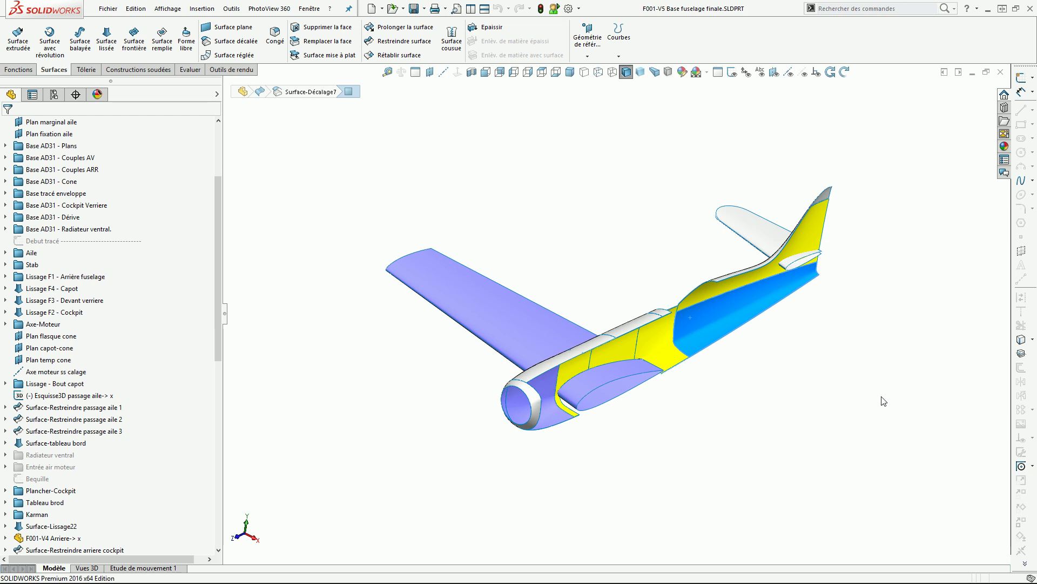
click(527, 330)
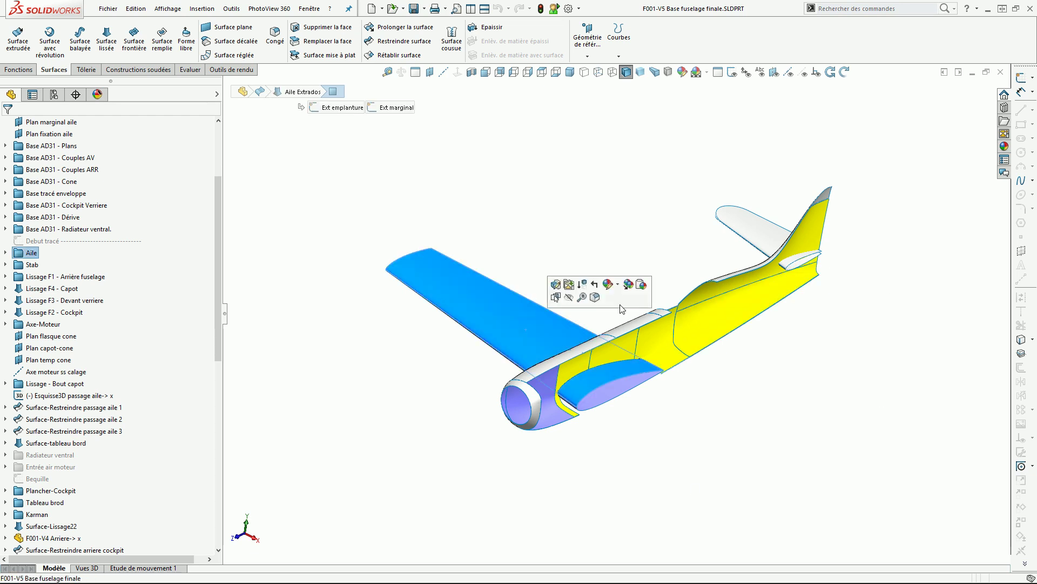
click(764, 240)
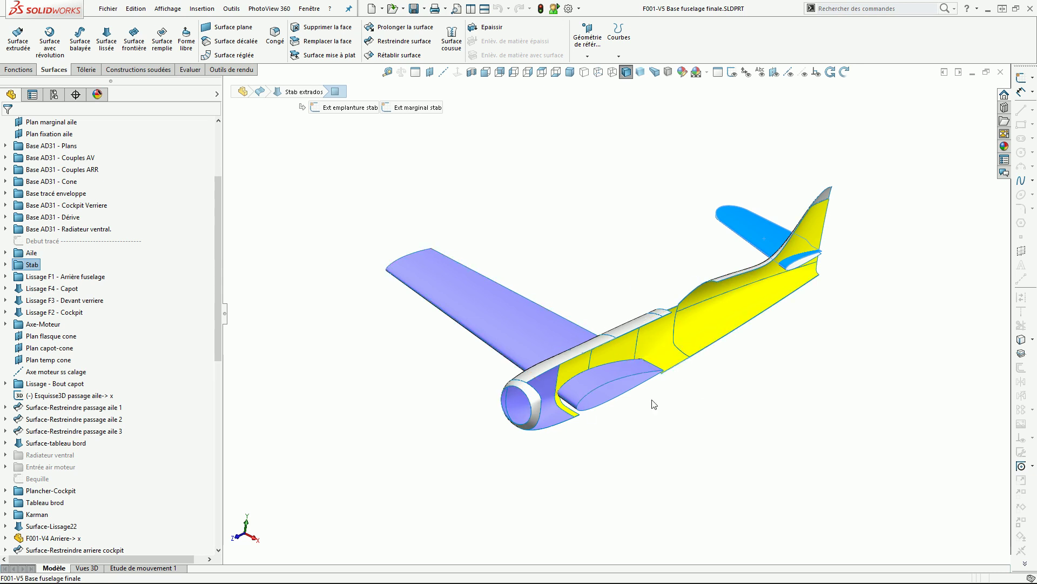
Review the frame planes in the Base AD31 - Plans folder, then collapse the folder
mouse_move(215, 231)
mouse_down()
mouse_move(217, 172)
mouse_move(221, 437)
mouse_move(215, 202)
mouse_up()
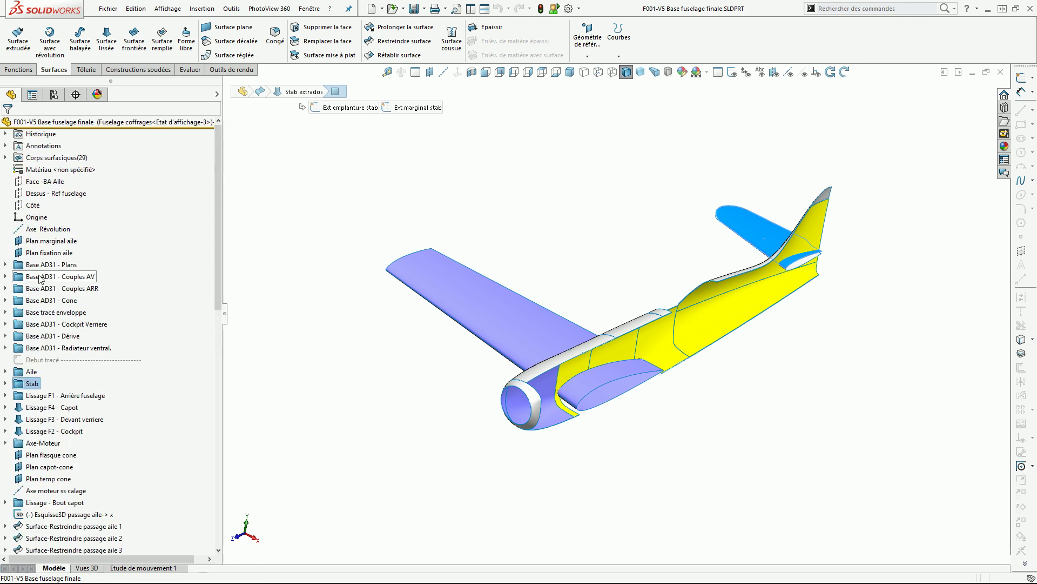
click(5, 264)
click(5, 218)
click(5, 229)
click(6, 229)
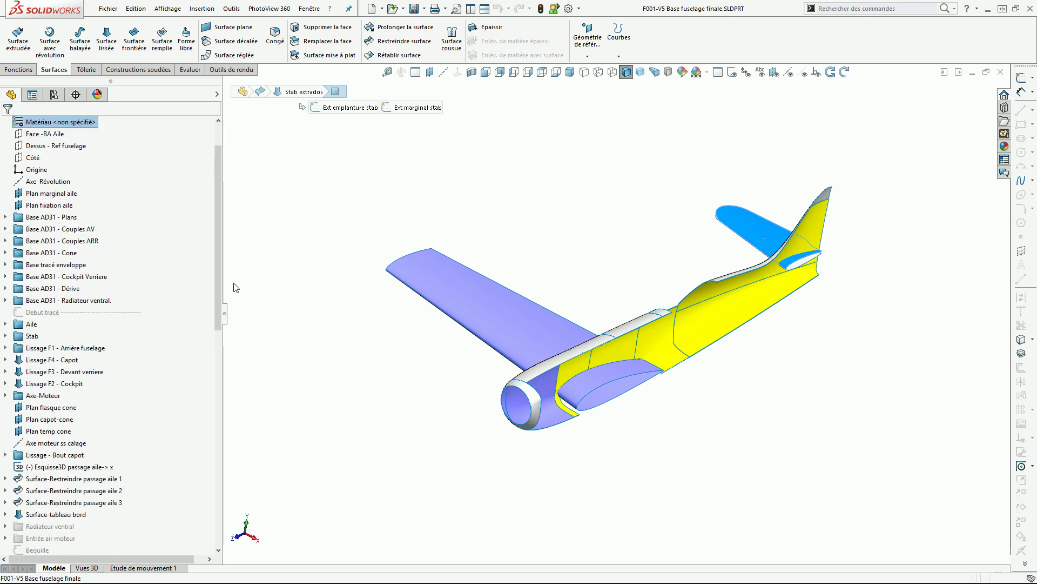
click(6, 217)
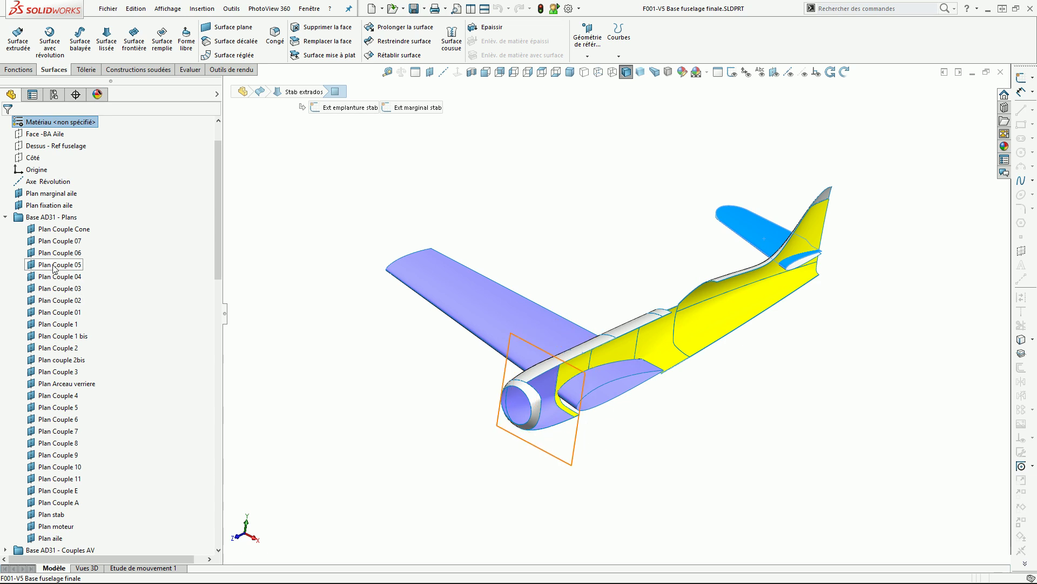
click(6, 217)
Expand the Base AD31 - Couples AV folder and select the Esquisse Cone, Couple-07, Couple-05 and Couple-04 sketches in turn
click(6, 229)
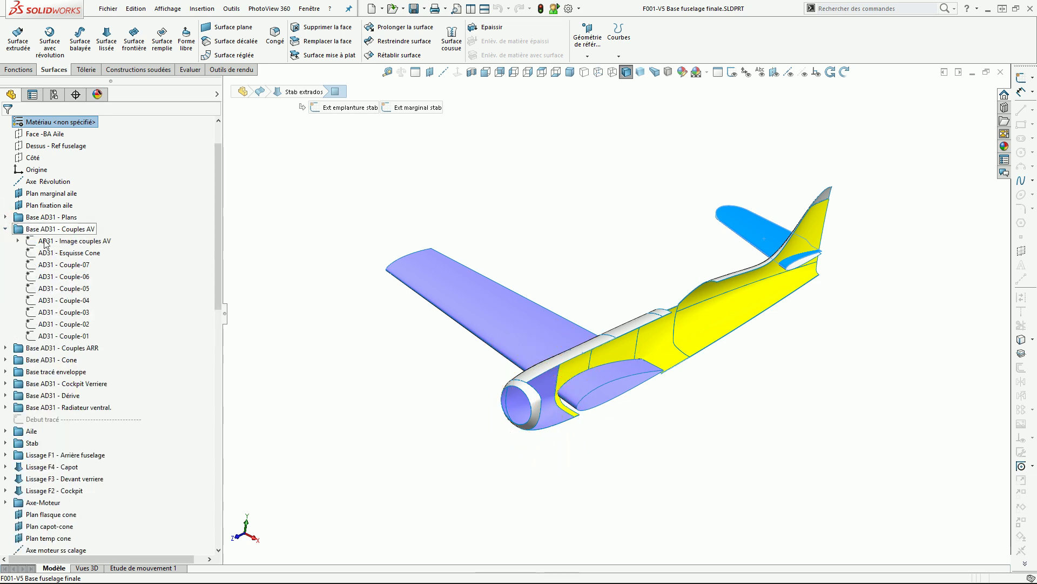
click(63, 253)
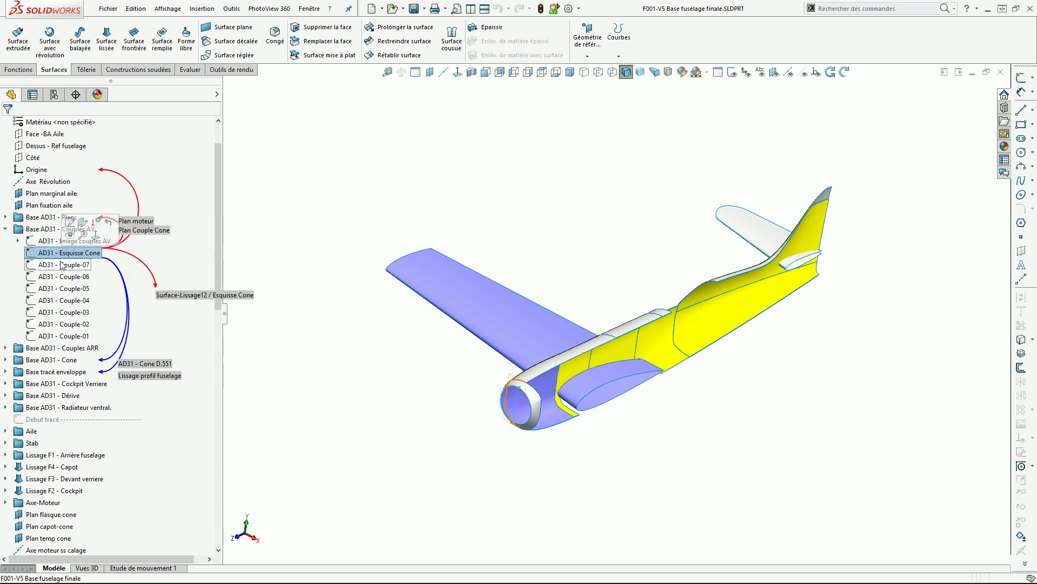
click(62, 264)
click(62, 288)
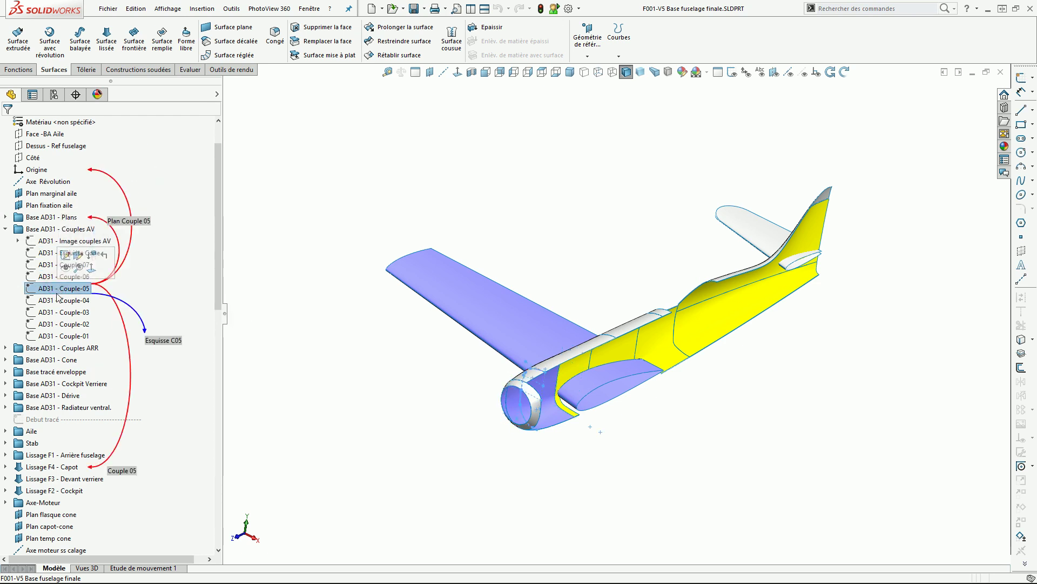
click(59, 301)
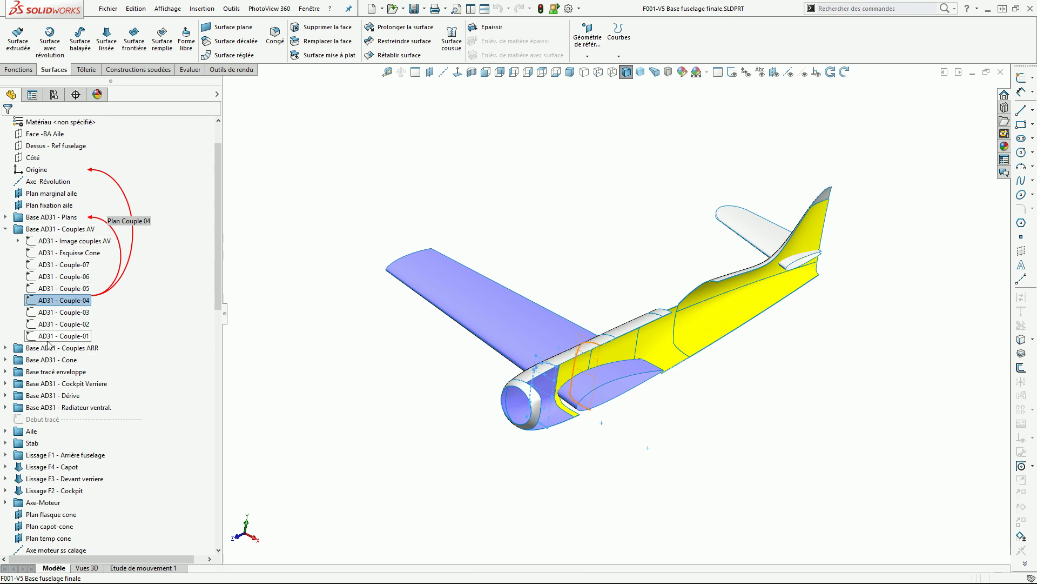
Expand the Lissage F4 - Capot loft and select its Couple 05 and Couple 1 profile sketches to see their references
click(52, 467)
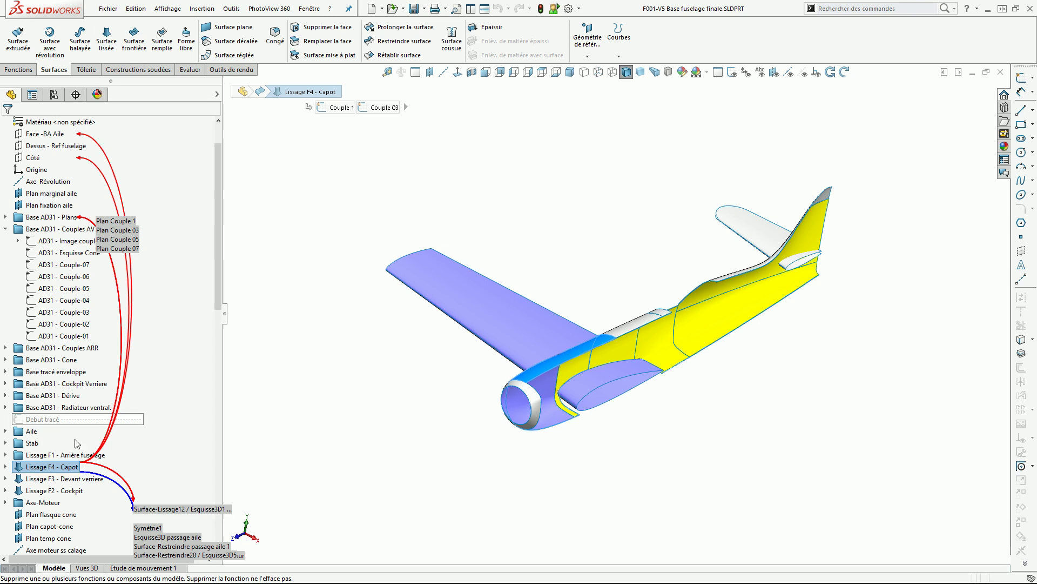
click(6, 467)
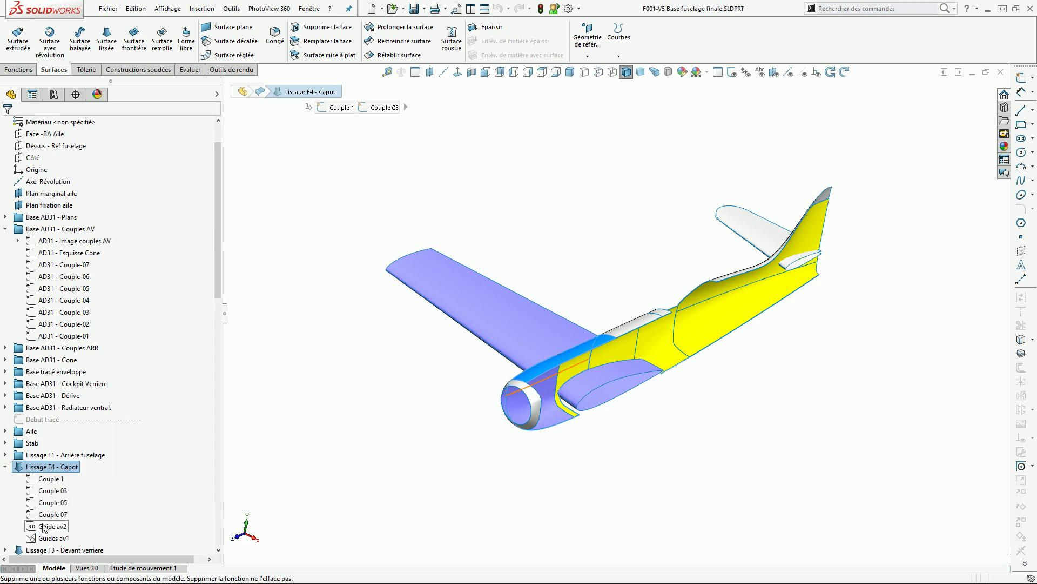
click(42, 502)
click(35, 479)
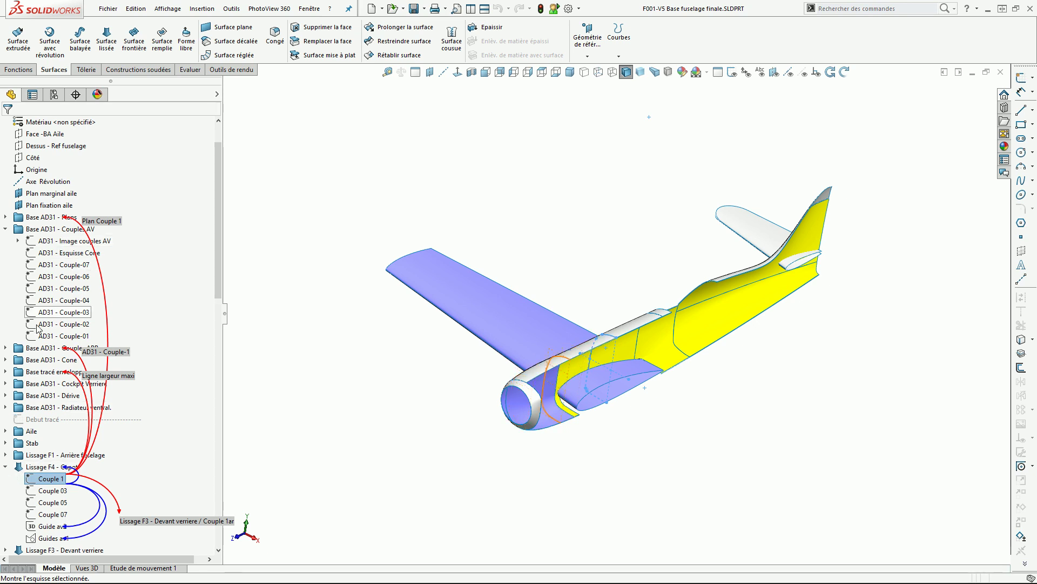
Review the Base AD31 - Plans folder again, then select the AD31 - Couple-02 sketch in the Base AD31 - Couples AV folder
click(5, 217)
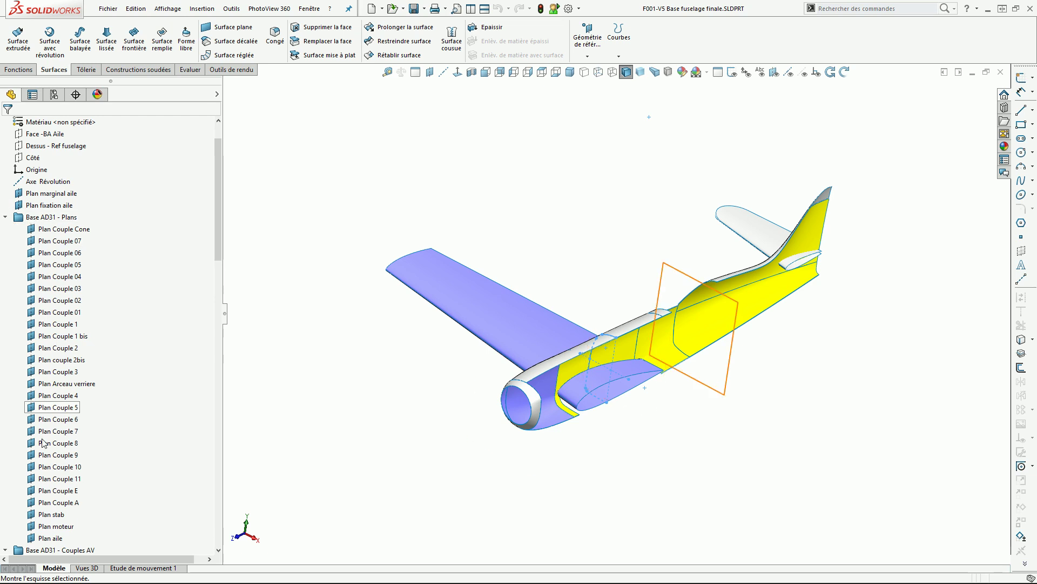
click(5, 217)
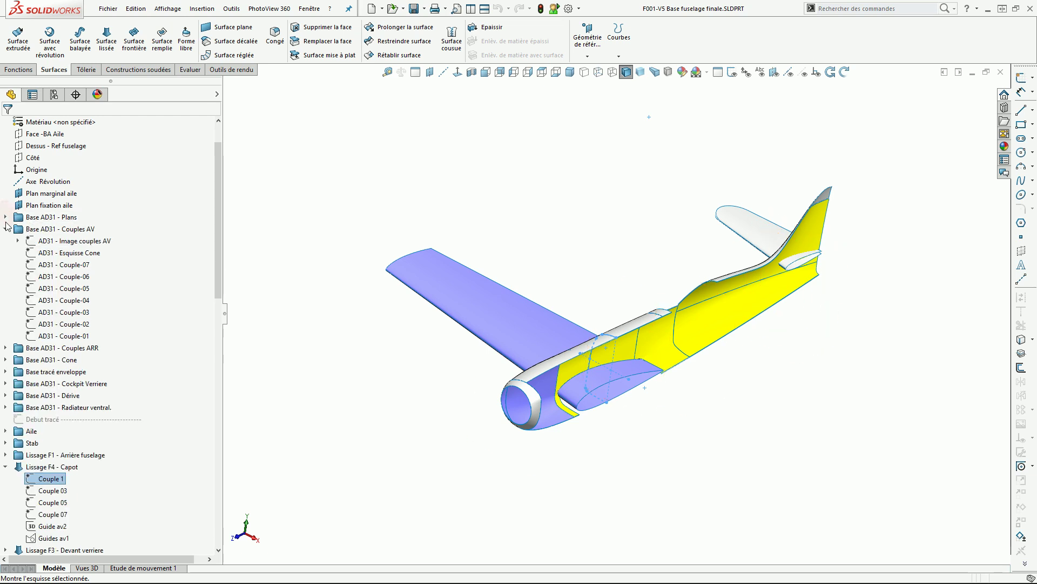
click(5, 229)
click(5, 228)
click(53, 334)
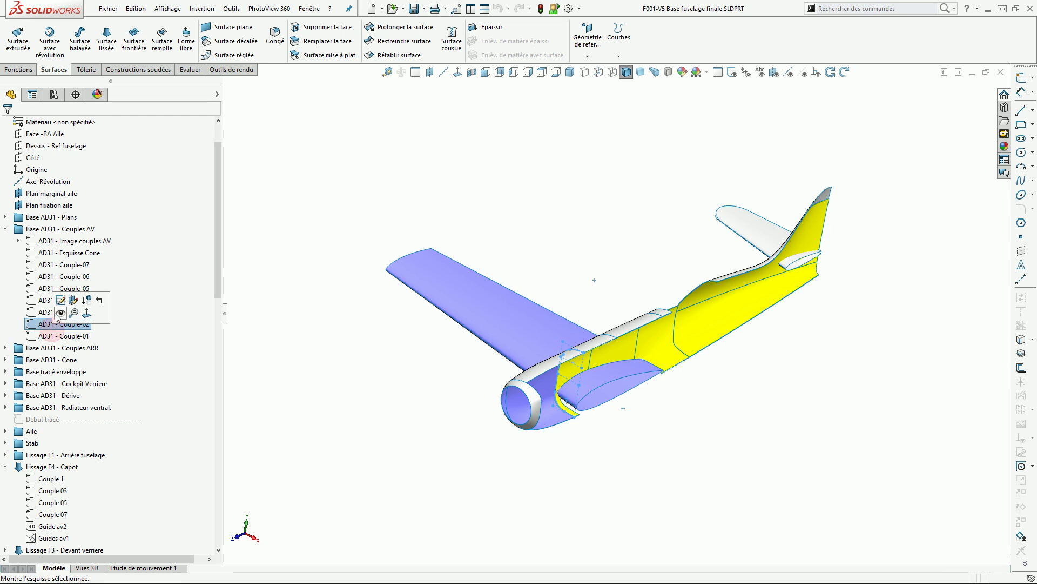
Collapse the Base AD31 - Couples AV folder and review the rear frame sketches in the Base AD31 - Couples ARR folder
click(6, 230)
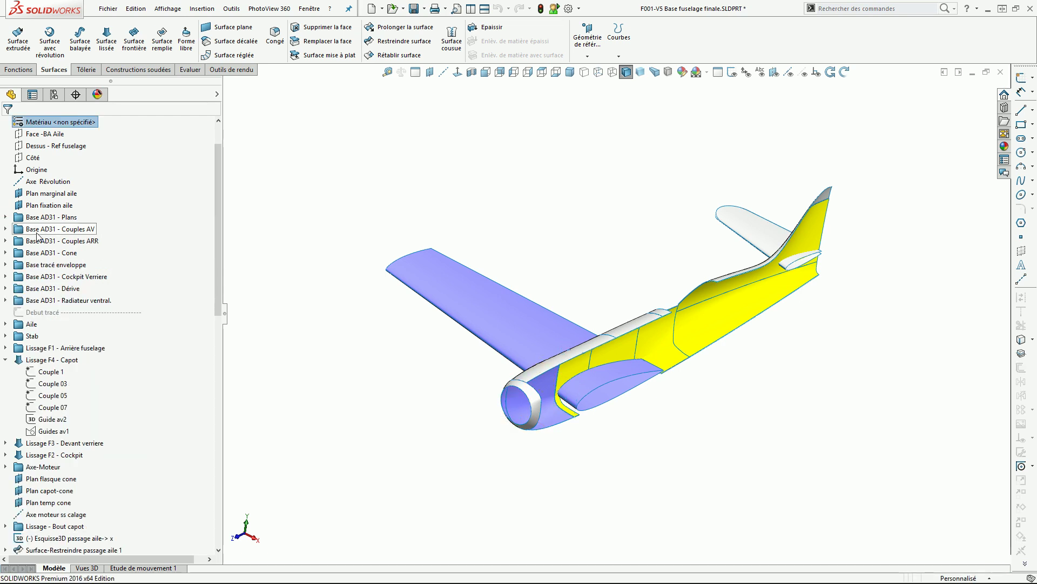
click(5, 241)
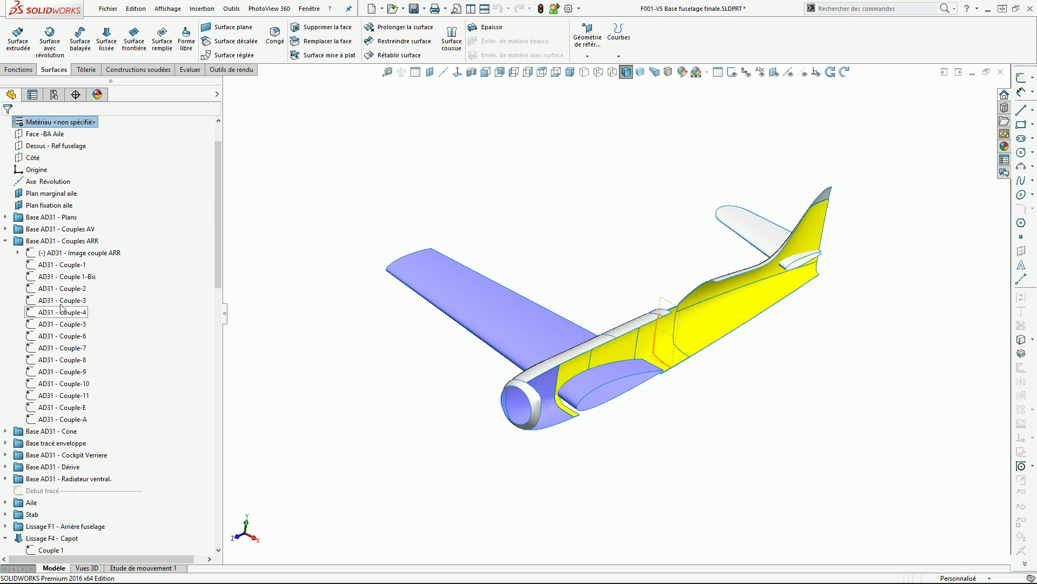
click(6, 241)
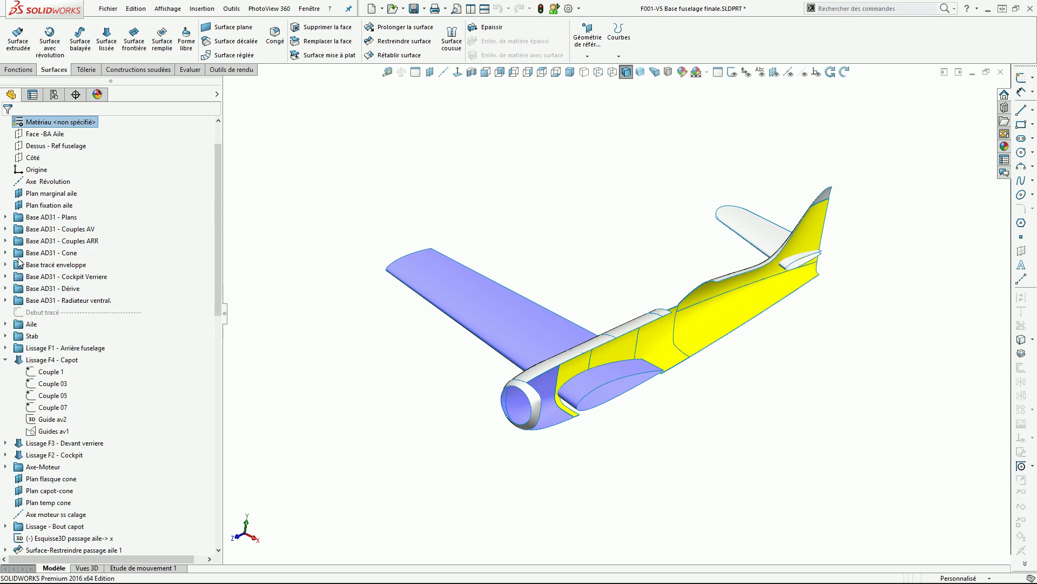
Select the AD31 - Cone D.551 sketch and examine it at the aircraft's nose, then collapse its Base AD31 - Cone folder
click(6, 253)
click(69, 264)
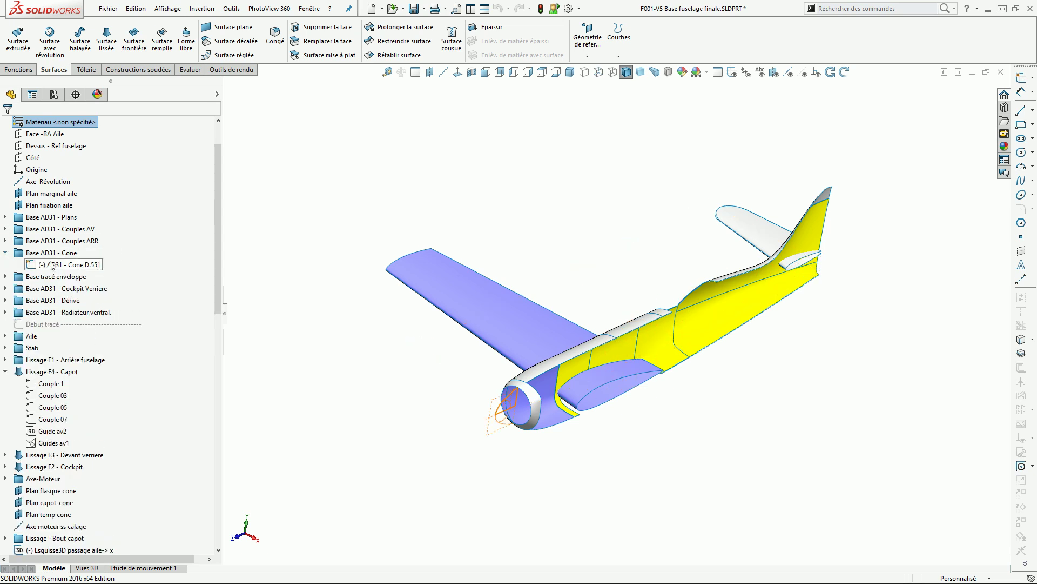
middle_drag(372, 442, 395, 433)
scroll(484, 315, down, 10)
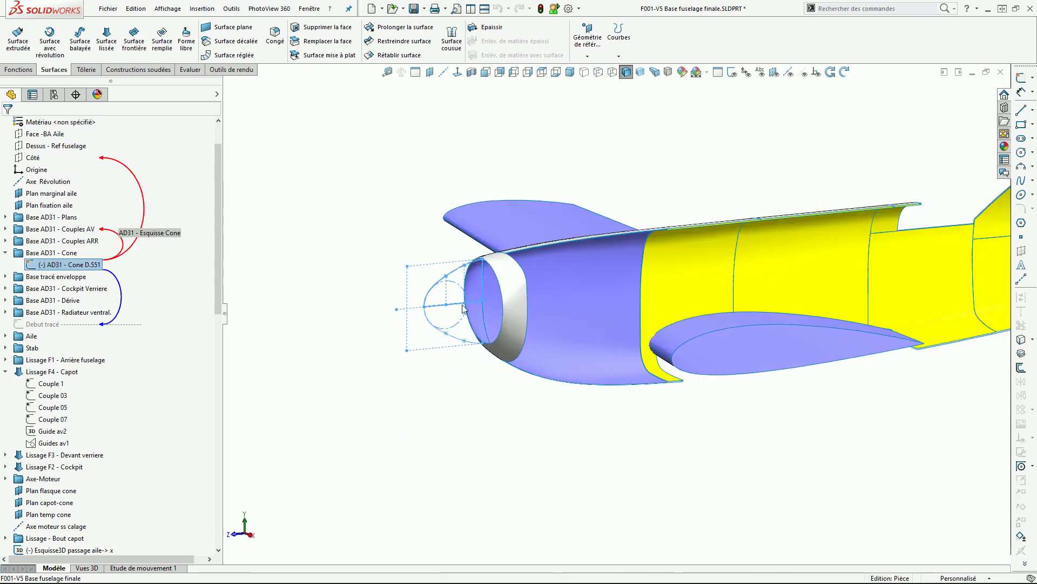
middle_drag(460, 301, 447, 297)
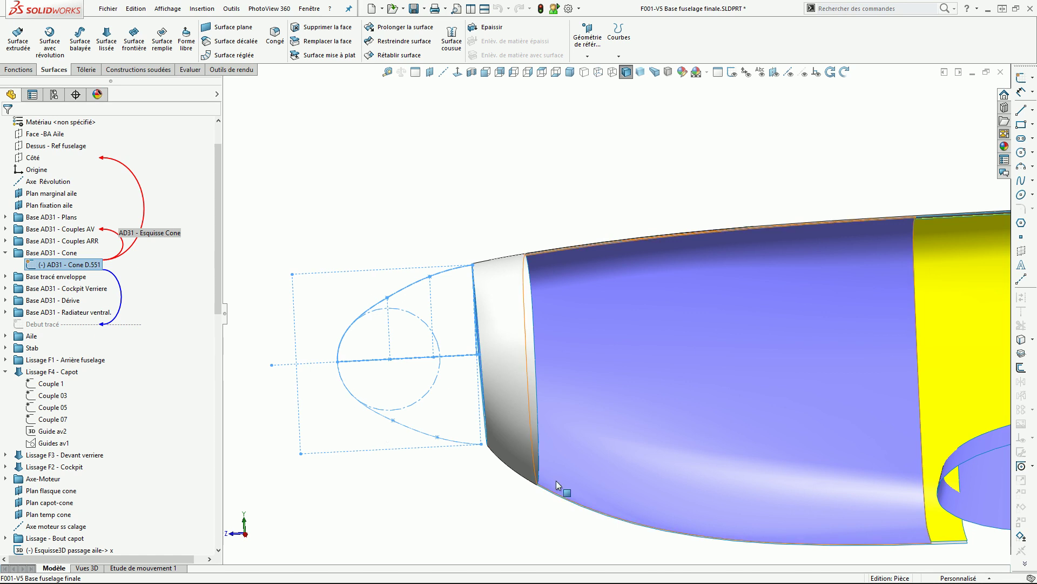
scroll(418, 264, up, 5)
middle_drag(417, 264, 458, 293)
click(6, 253)
scroll(611, 332, up, 6)
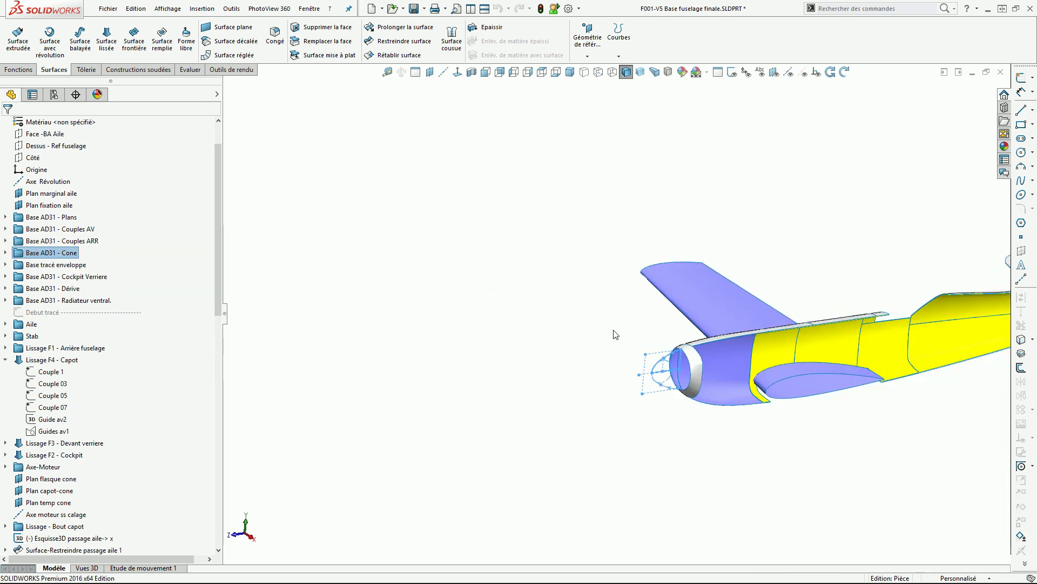
scroll(848, 358, down, 3)
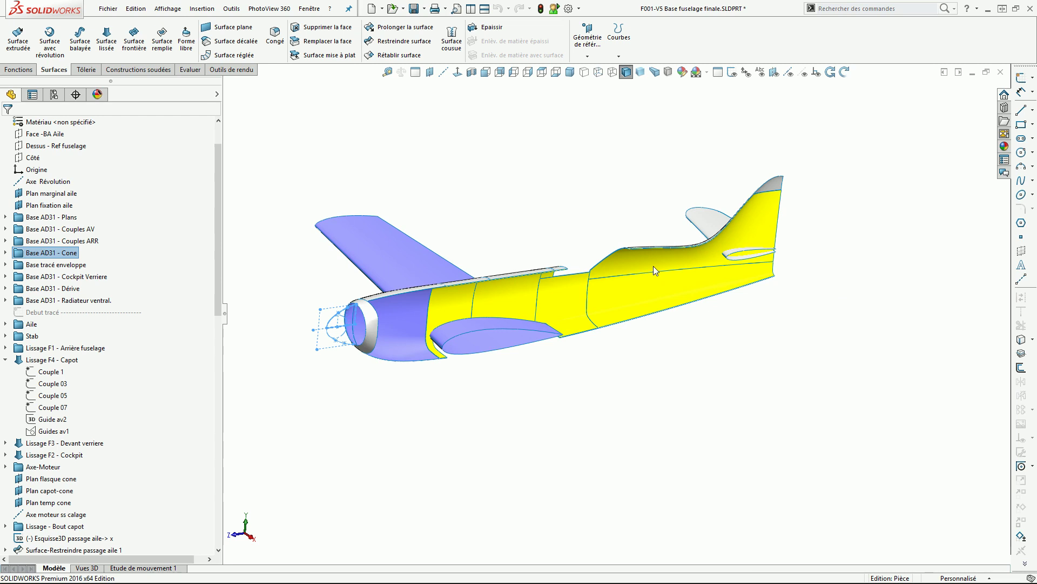
Expand the Base tracé enveloppe folder and examine the Lissage profil fuselage sketch along the fuselage
click(5, 265)
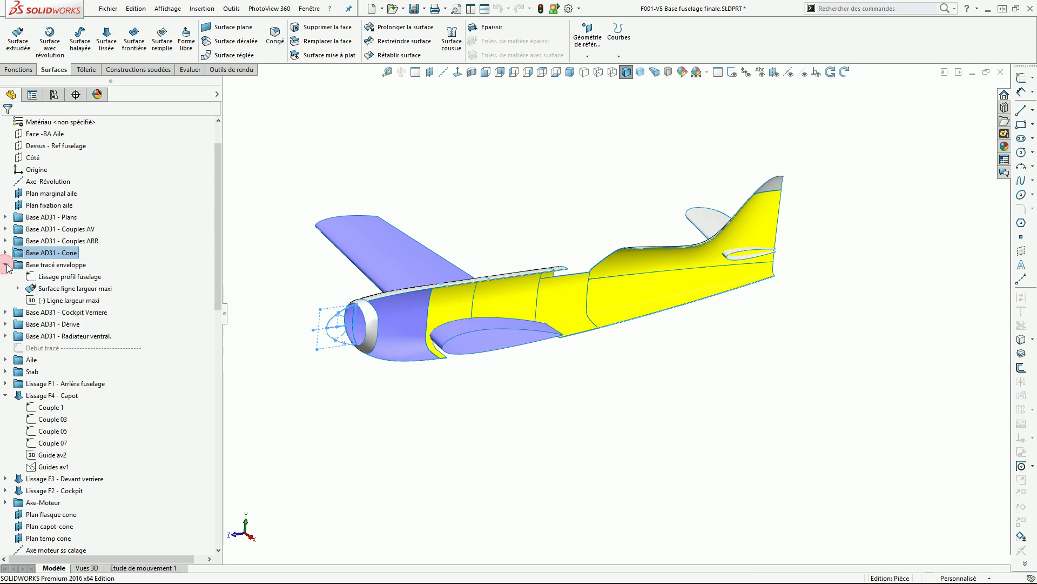
click(54, 277)
scroll(393, 325, down, 6)
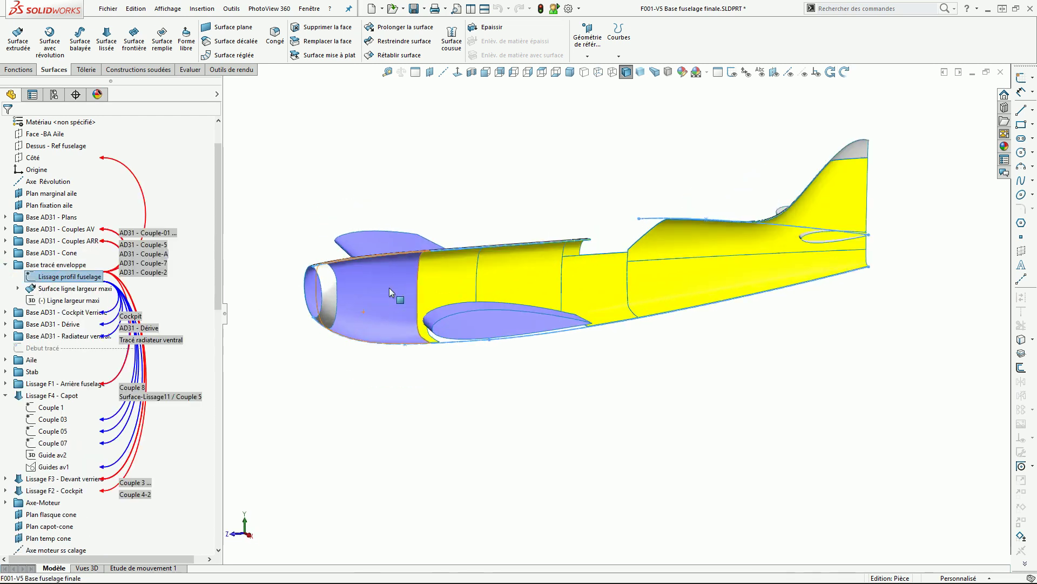
middle_drag(404, 308, 367, 314)
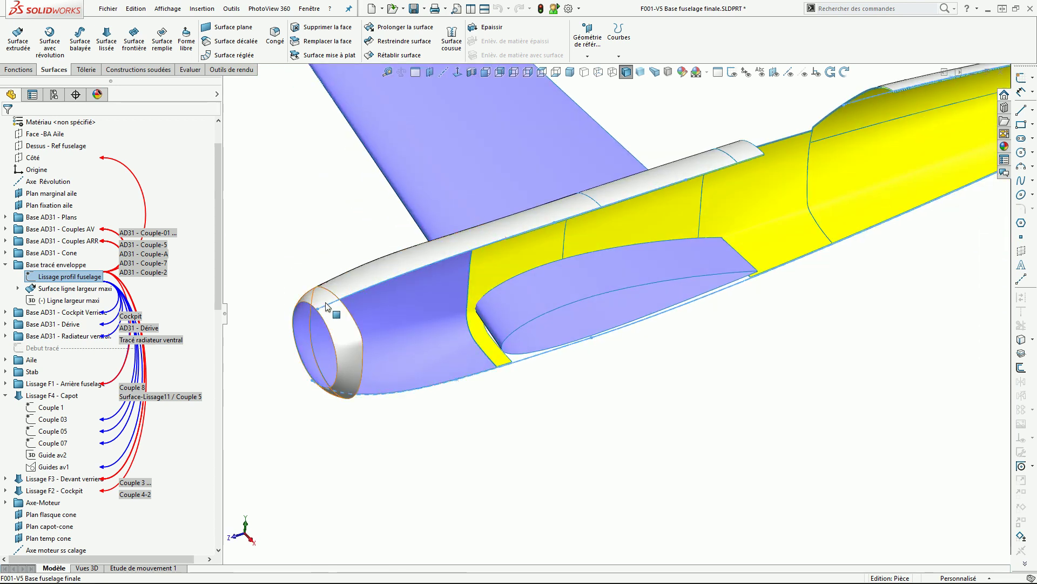
scroll(489, 326, up, 4)
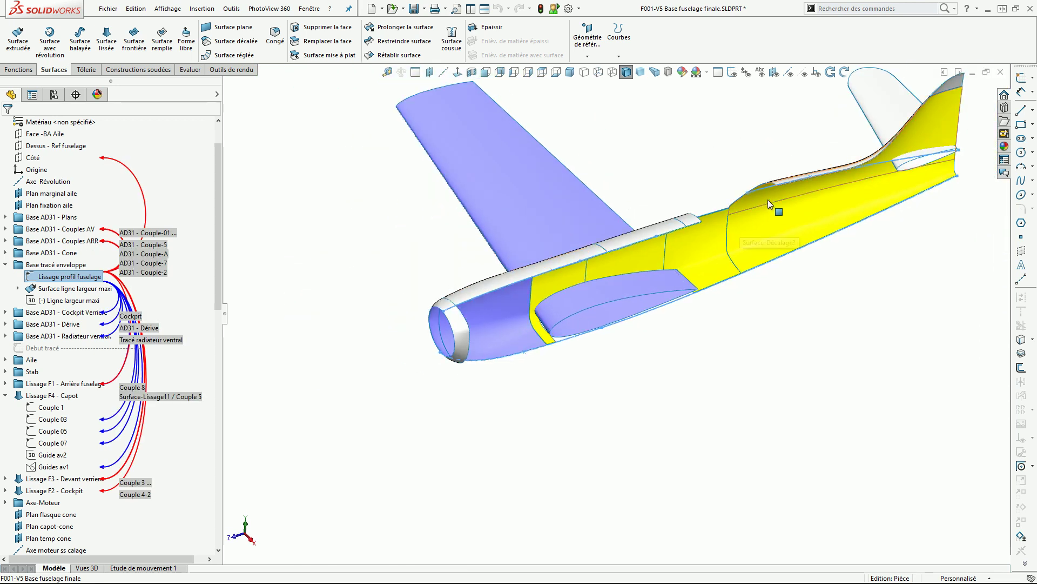
Open the Lissage profil fuselage sketch to inspect its curves, then exit the sketch
click(30, 278)
click(41, 246)
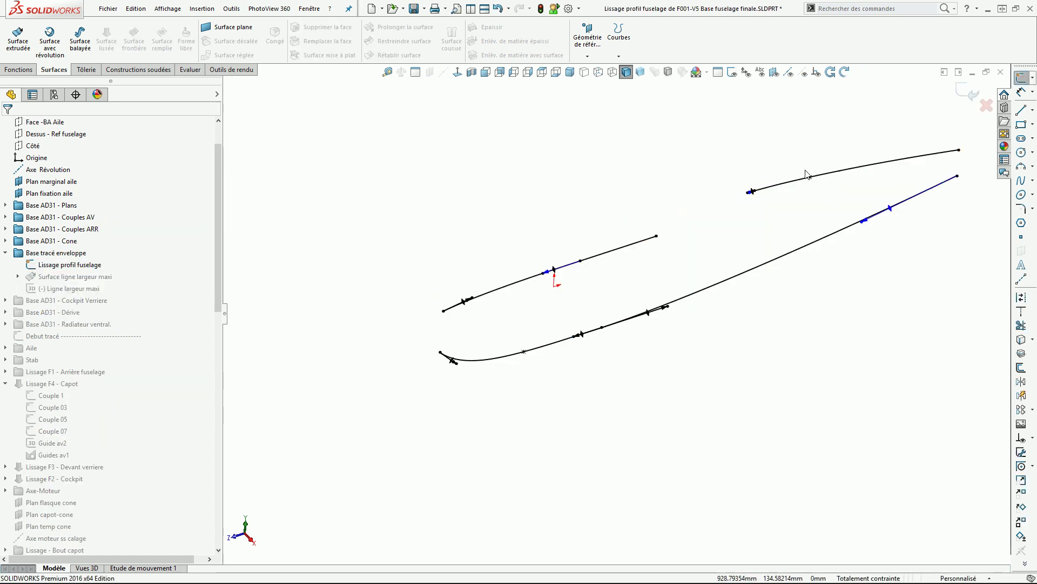
click(970, 93)
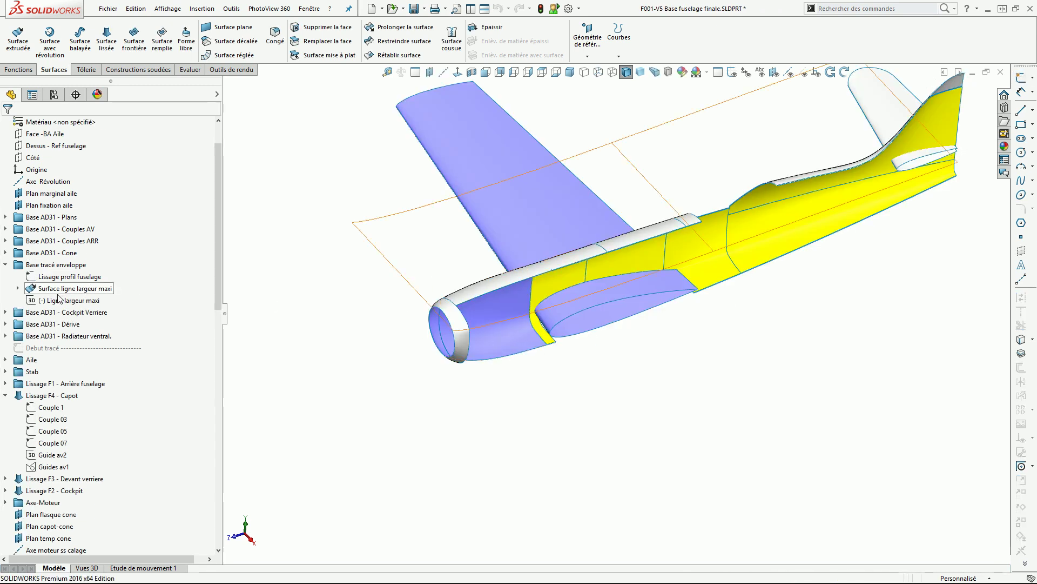
Select the Ligne largeur maxi 3D sketch and examine its path along the fuselage, then collapse the Base tracé enveloppe folder
click(51, 301)
scroll(454, 300, up, 4)
middle_drag(454, 301, 551, 296)
scroll(667, 337, down, 6)
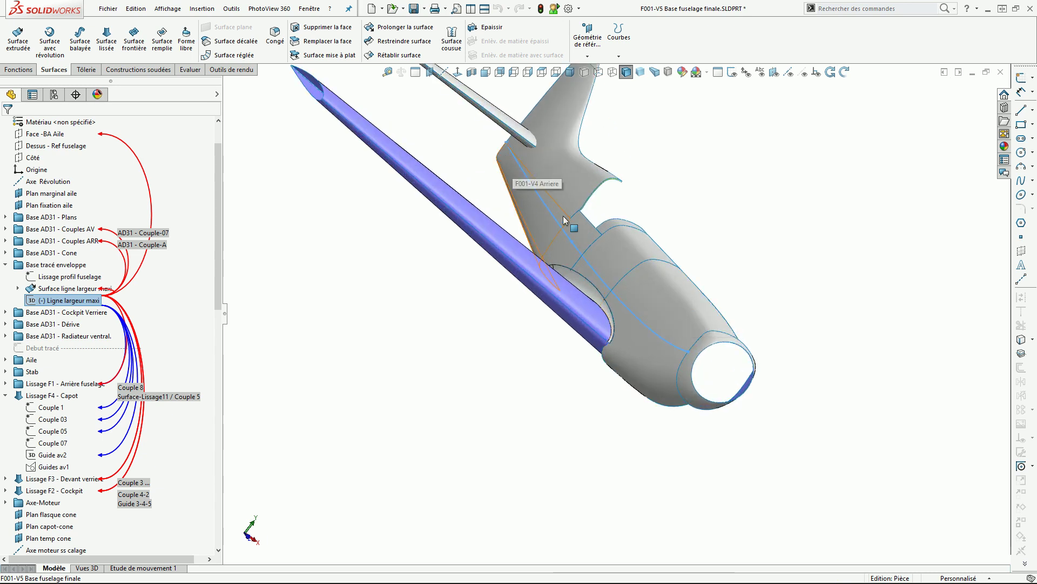
middle_drag(592, 328, 482, 305)
scroll(544, 288, up, 5)
scroll(622, 294, down, 3)
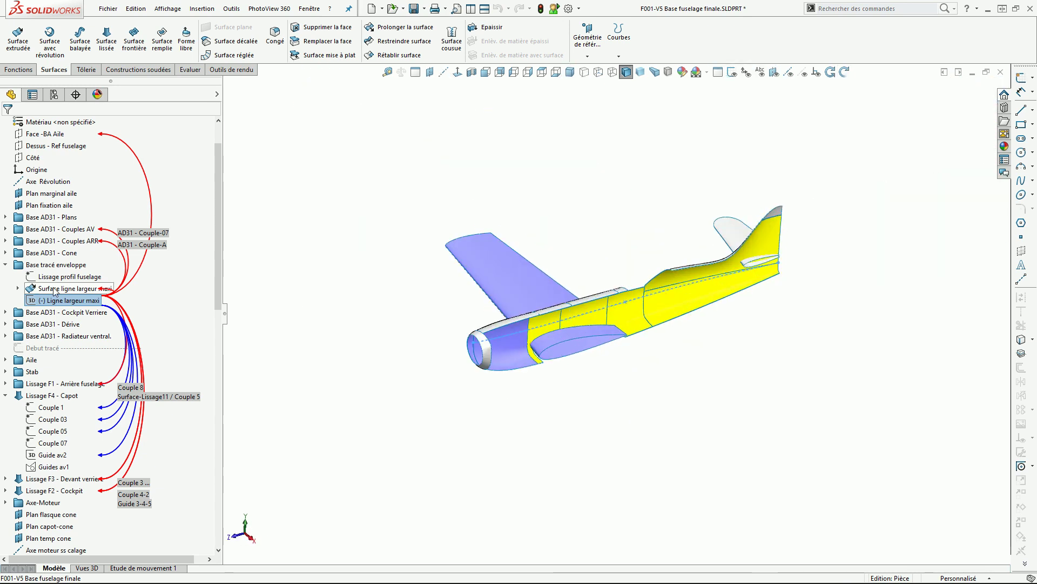
click(5, 264)
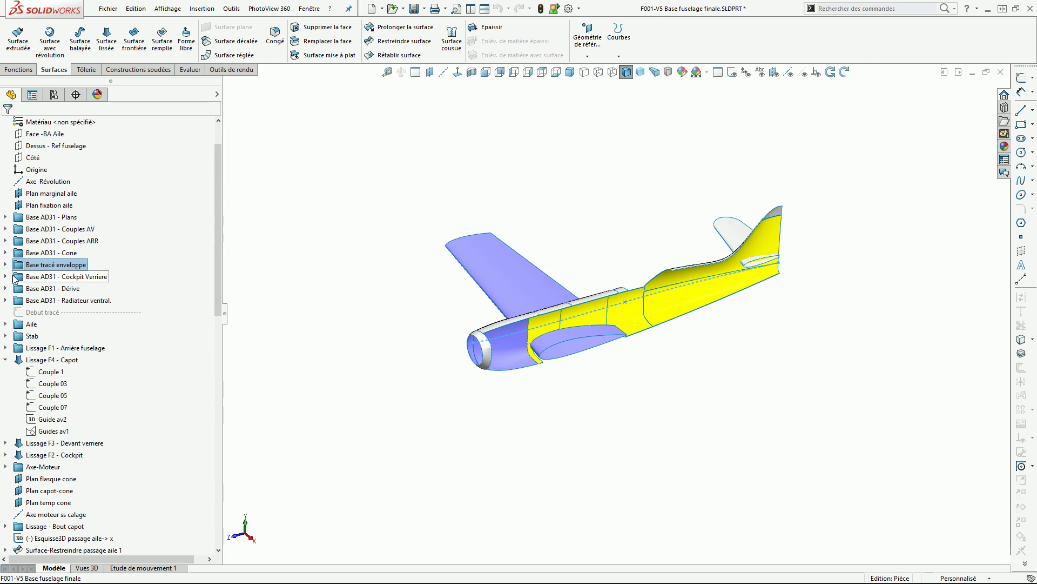
Select the Cockpit sketch in the Base AD31 - Cockpit Verriere folder and examine the canopy outline, then collapse the folder
click(5, 277)
click(48, 289)
mouse_move(620, 307)
middle_down()
mouse_move(605, 273)
mouse_move(537, 311)
middle_up()
scroll(605, 273, down, 6)
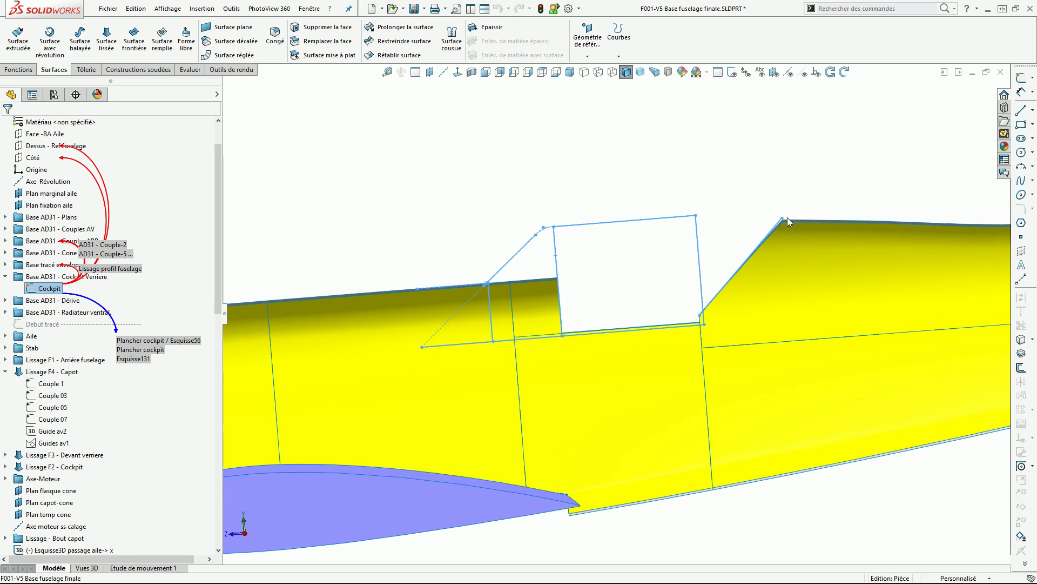
scroll(691, 303, up, 3)
middle_drag(572, 316, 594, 355)
click(6, 277)
Select the AD31 - Dérive sketch and examine the fin and rudder outline at the tail, then collapse its folder
click(6, 288)
click(52, 301)
scroll(320, 335, up, 4)
middle_drag(538, 328, 595, 285)
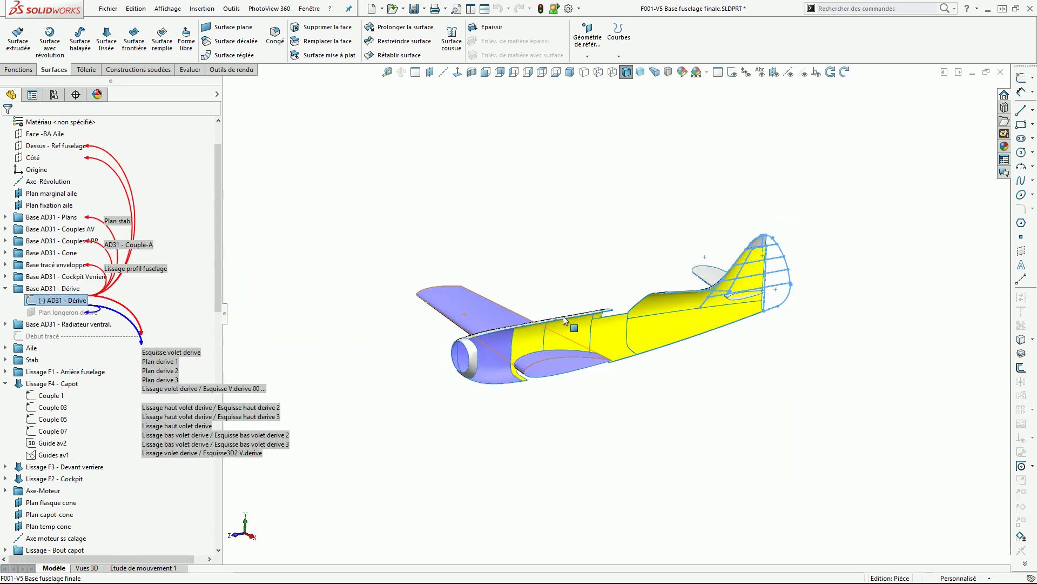
scroll(721, 288, down, 6)
middle_drag(689, 332, 734, 397)
scroll(670, 319, up, 3)
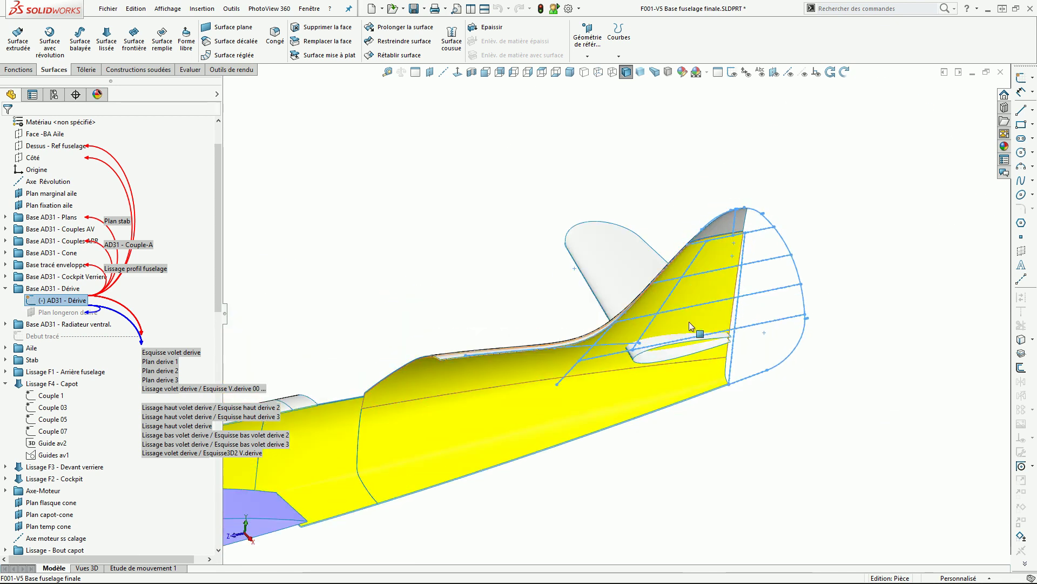
scroll(713, 334, up, 4)
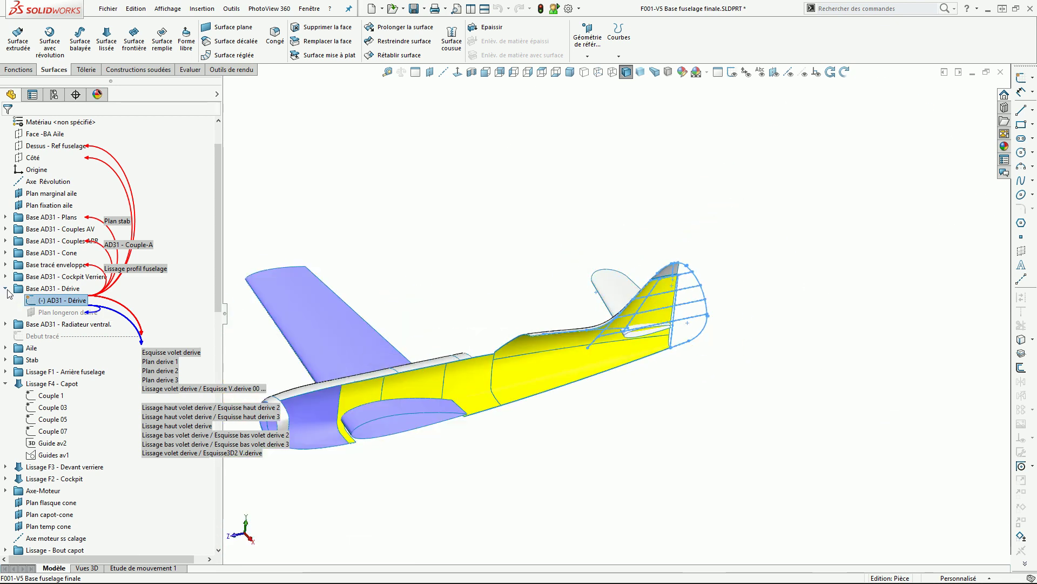
click(6, 289)
Select the Tracé radiateur ventral sketch and examine it under the fuselage, then collapse its Base AD31 - Radiateur ventral folder
click(5, 301)
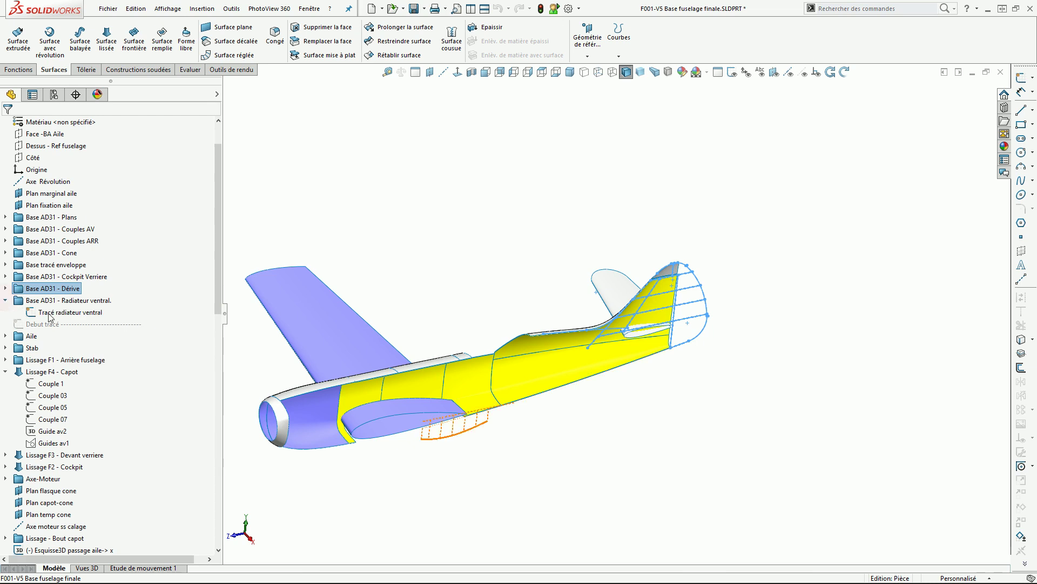
click(53, 314)
scroll(486, 411, down, 8)
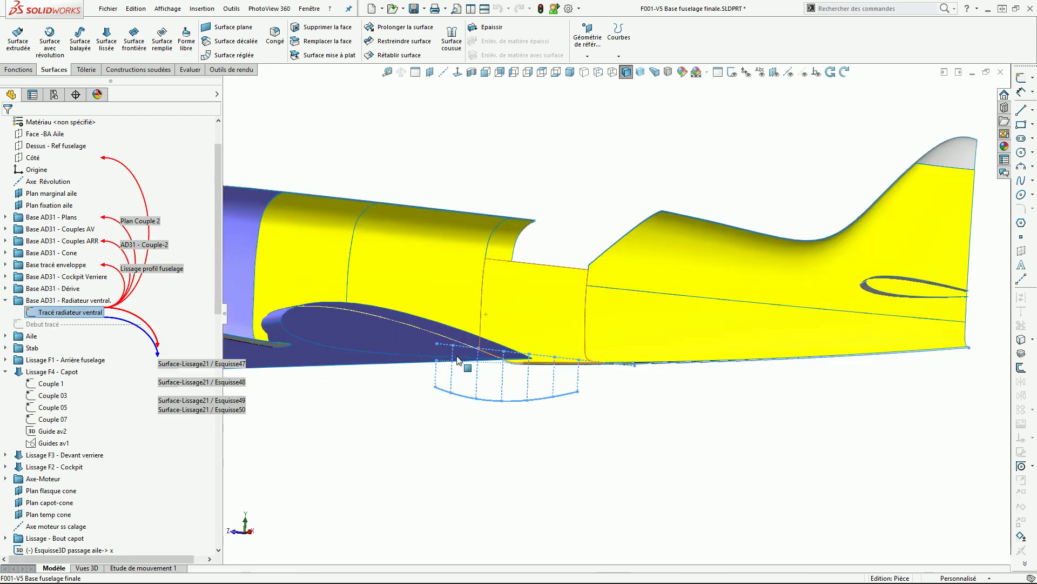
mouse_move(507, 417)
middle_down()
mouse_move(540, 335)
mouse_move(529, 355)
mouse_move(553, 394)
mouse_move(596, 416)
middle_up()
scroll(530, 355, up, 6)
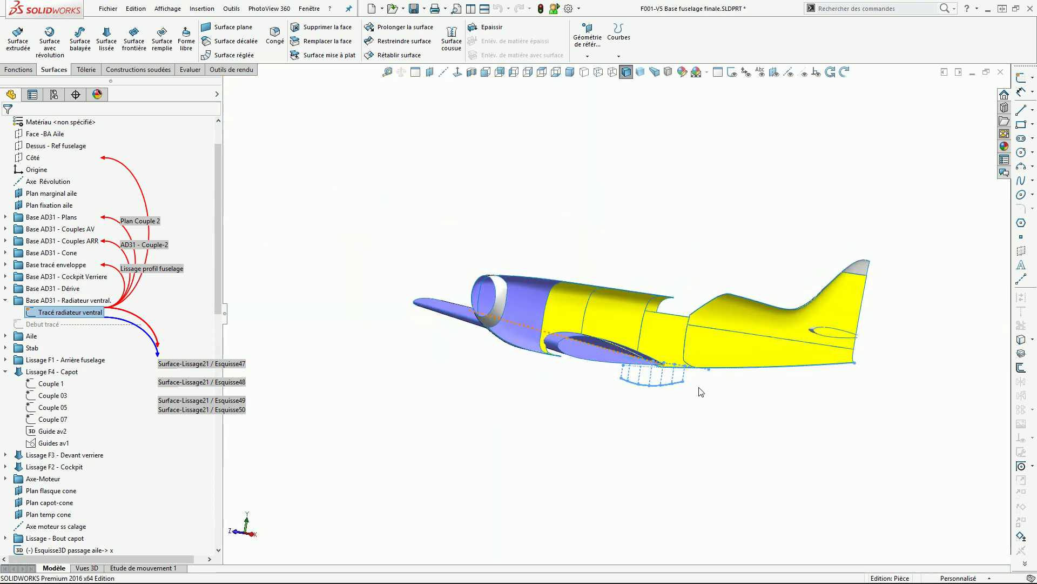
scroll(697, 386, down, 3)
scroll(640, 346, up, 3)
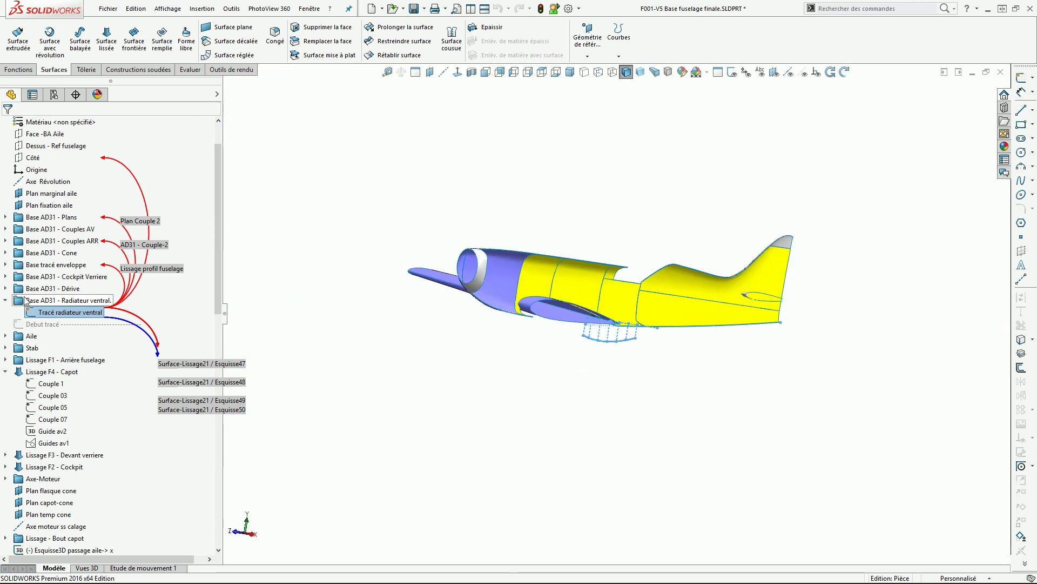
click(6, 300)
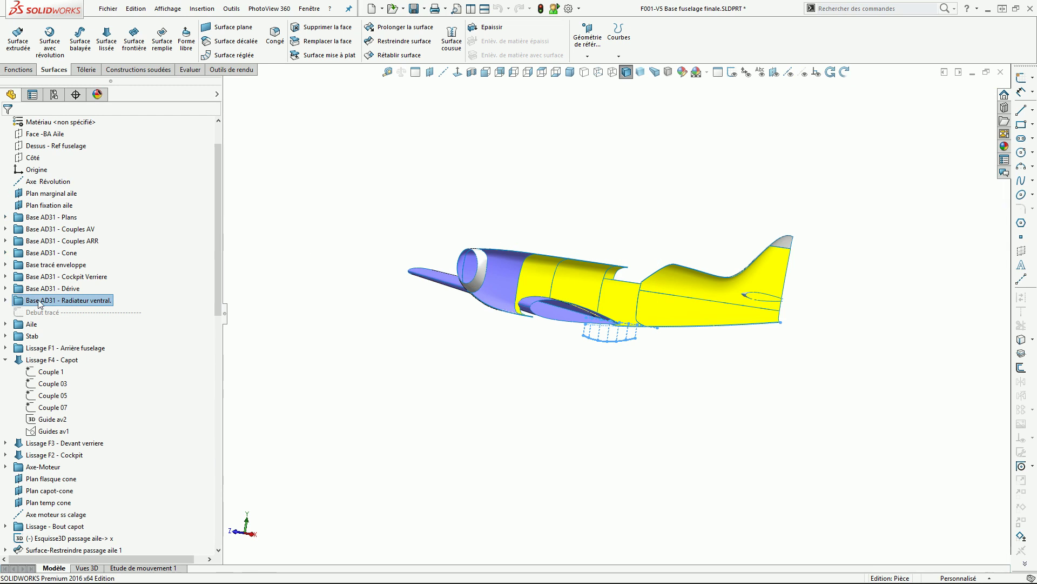
Select all the base folders from Base AD31 - Plans to Base AD31 - Radiateur ventral and view them with the whole model
shift+click(29, 216)
middle_drag(463, 303, 499, 372)
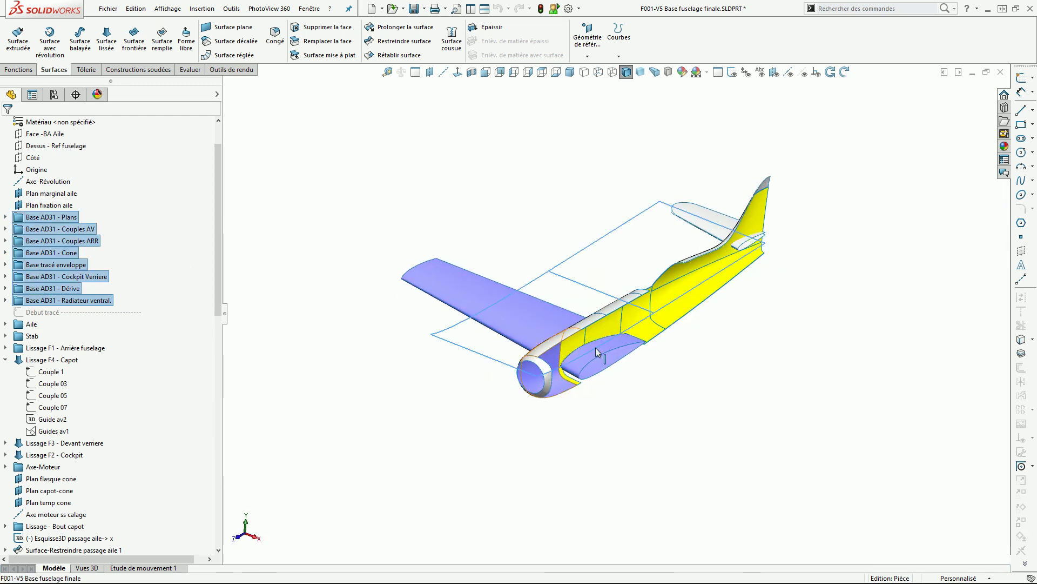
scroll(672, 340, down, 4)
scroll(633, 353, up, 3)
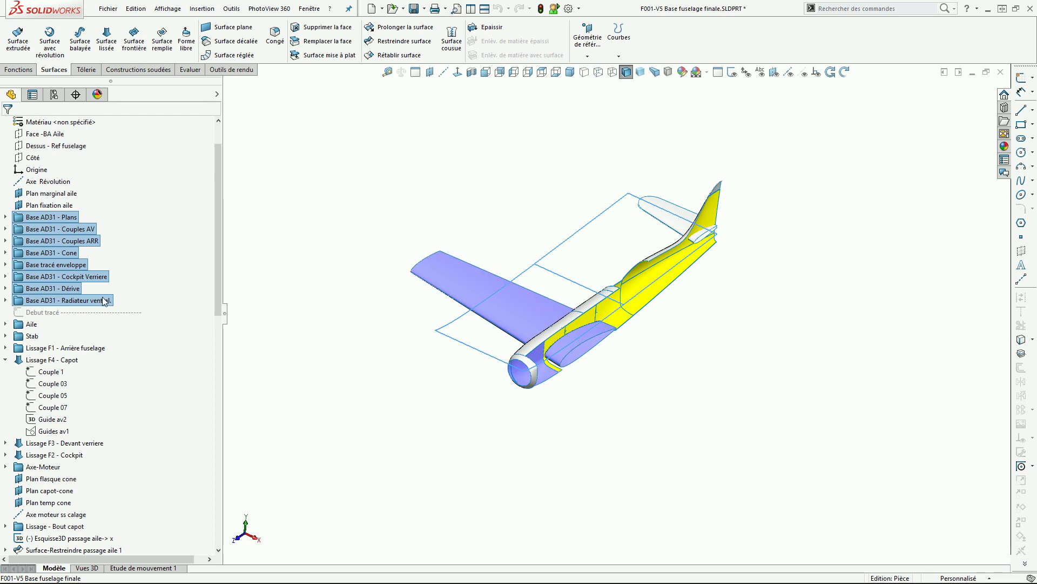
Select the wing's upper surface, then expand the Aile and Profil aile emplanture folders and select Courbe1 and Courbe2 in turn
click(475, 286)
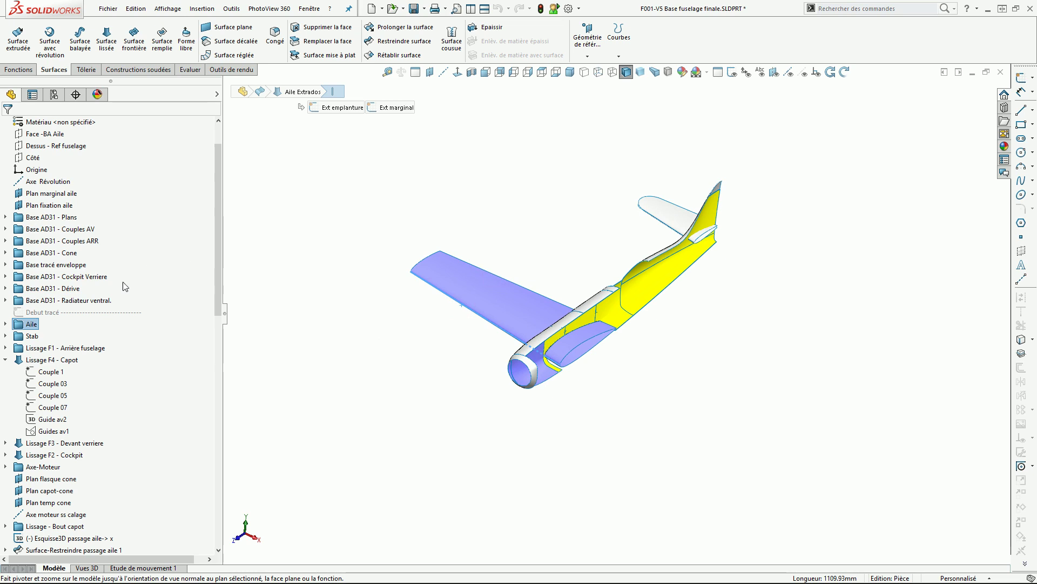
click(5, 324)
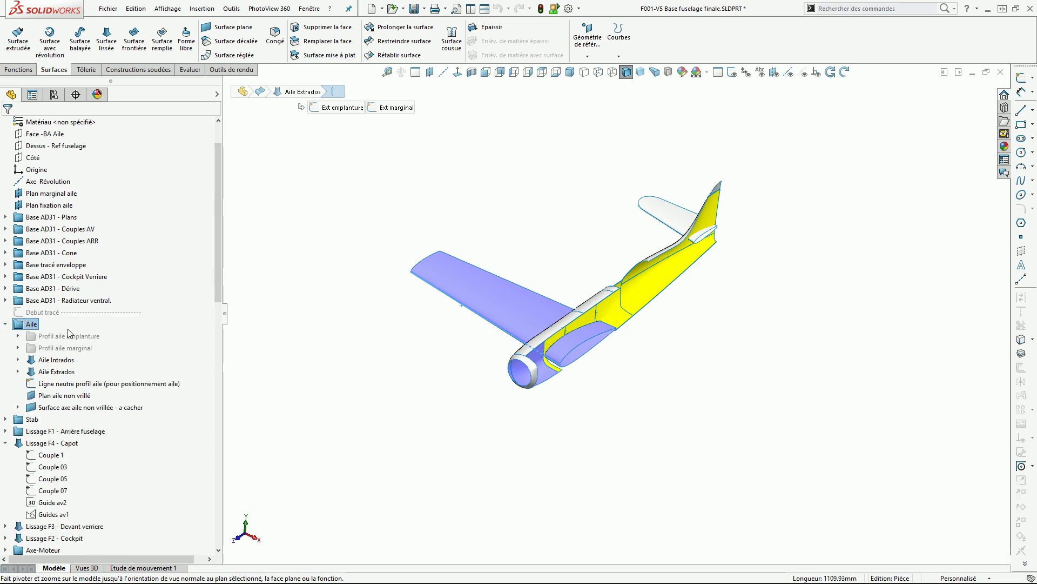
click(18, 336)
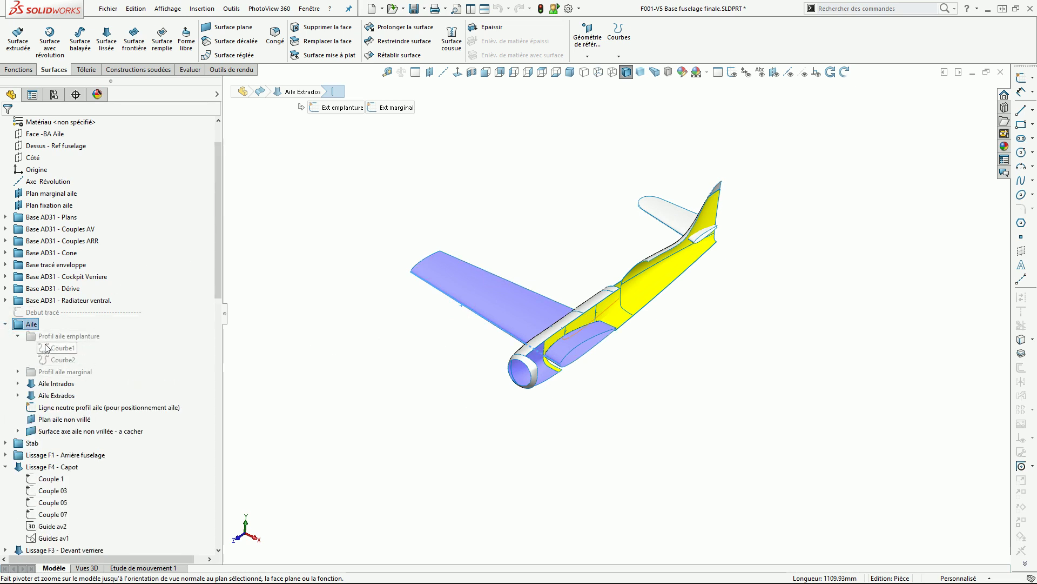
click(57, 347)
click(50, 360)
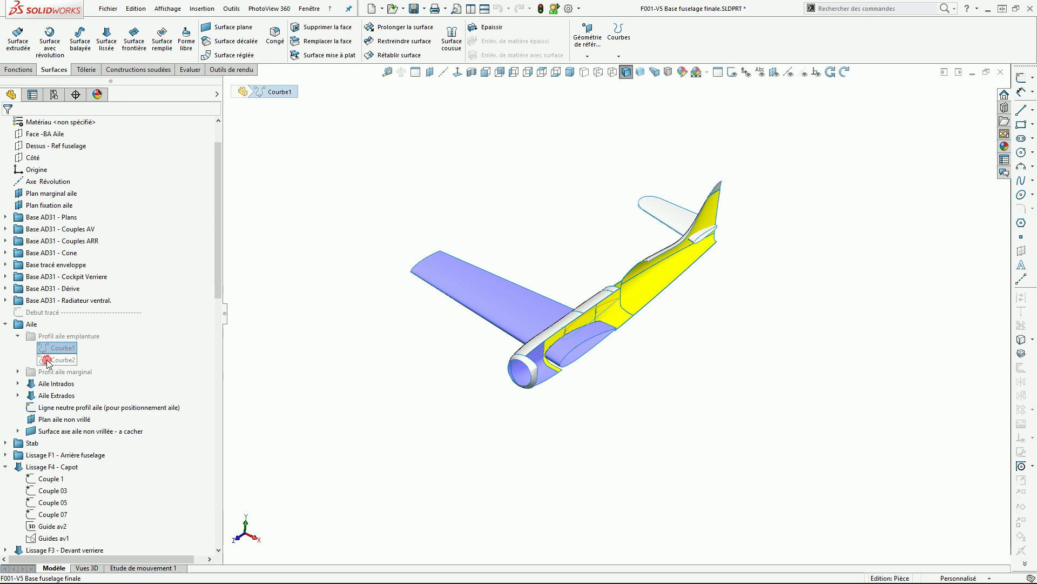
Examine the root profile curves Courbe1 and Courbe2, then the Profil aile marginal curves Courbe3 and Courbe4, collapsing each folder
click(54, 349)
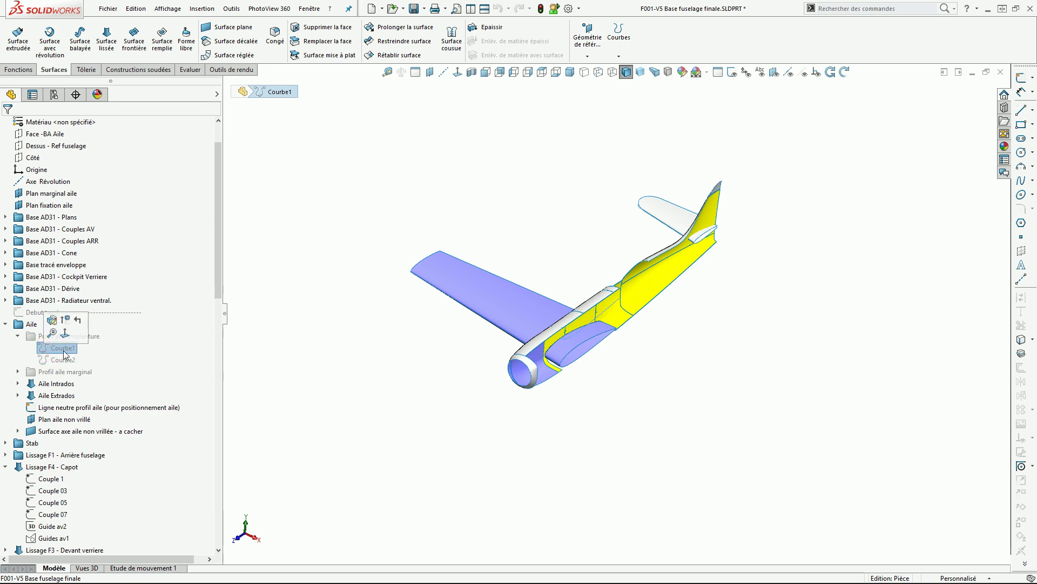
click(63, 361)
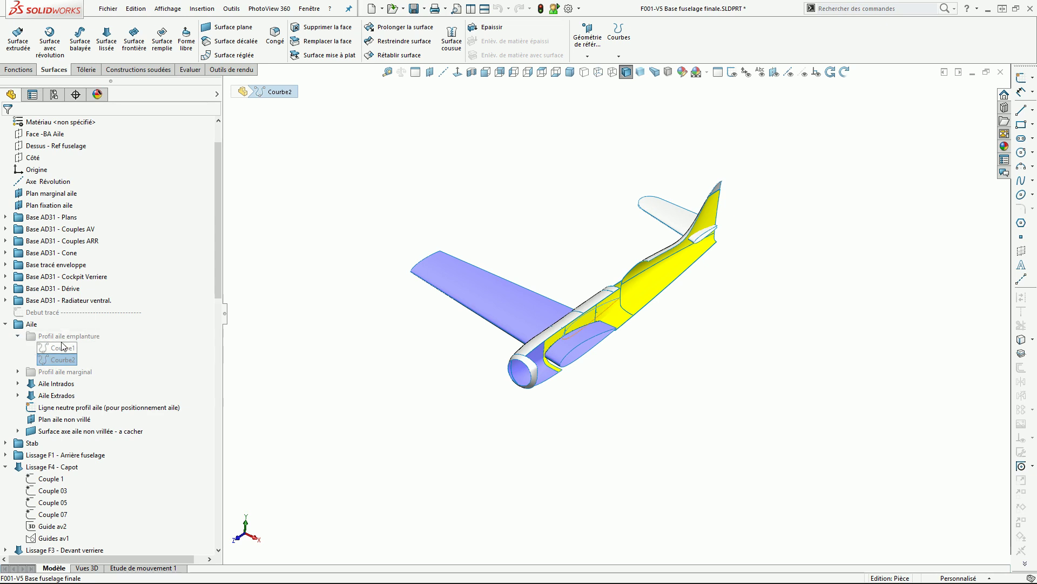
click(24, 338)
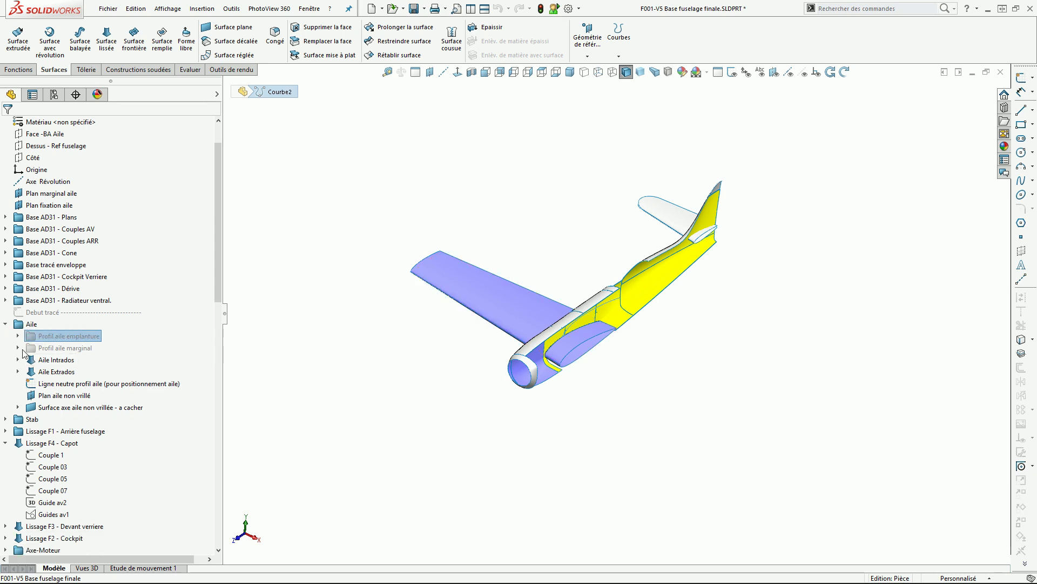
click(18, 348)
click(58, 372)
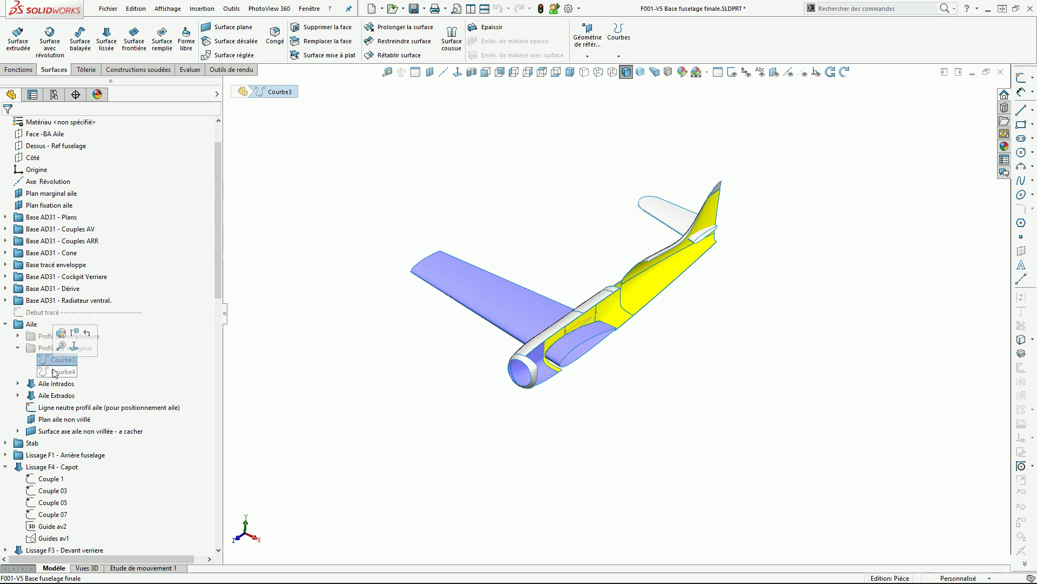
click(18, 348)
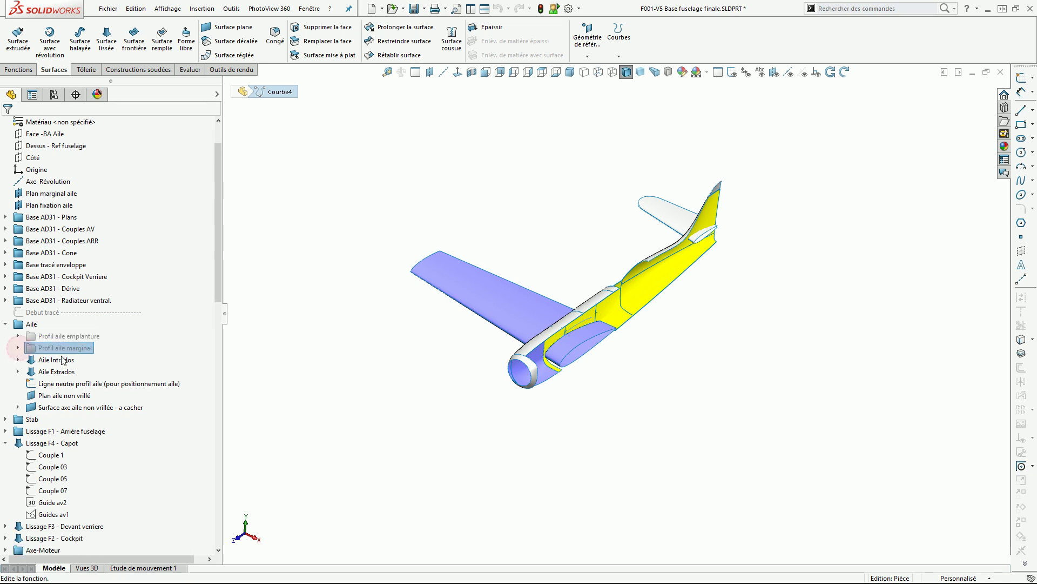
Expand the Aile Intrados loft and examine its Int emplanture and Int marginal sketches on the wing, then collapse it
click(18, 359)
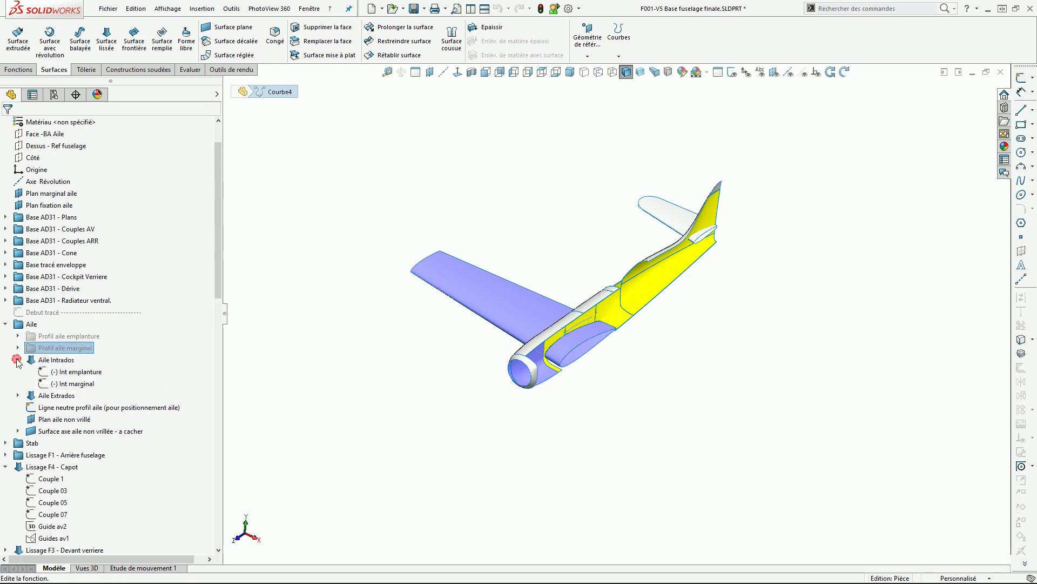
click(69, 373)
scroll(584, 361, down, 8)
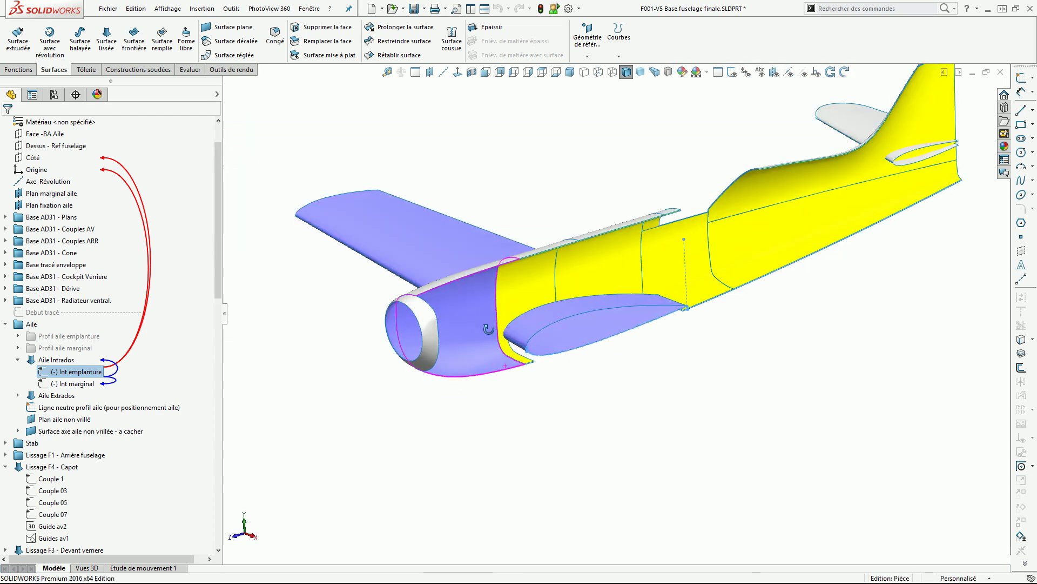
middle_drag(473, 422, 539, 416)
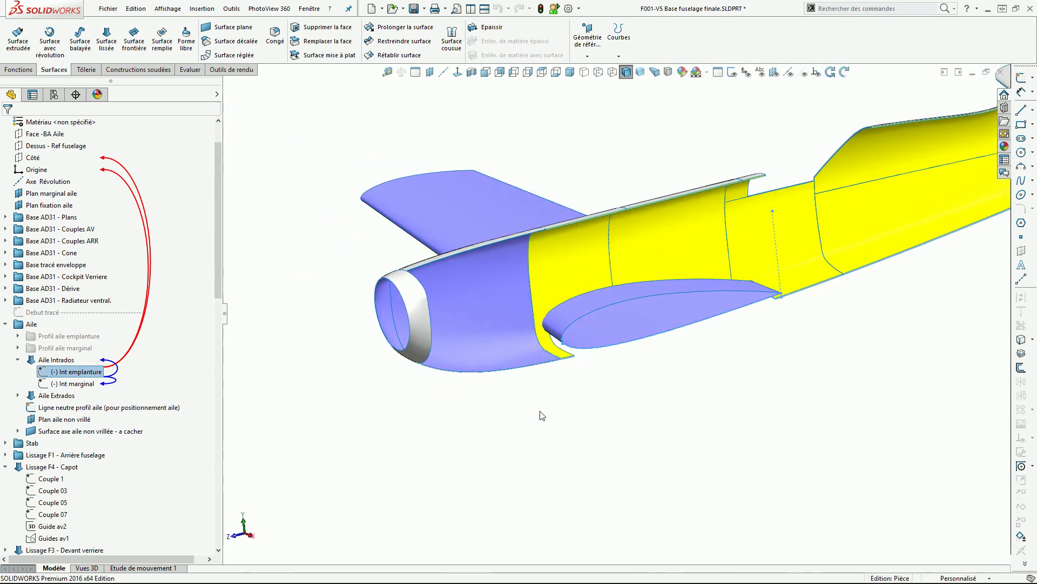
click(72, 373)
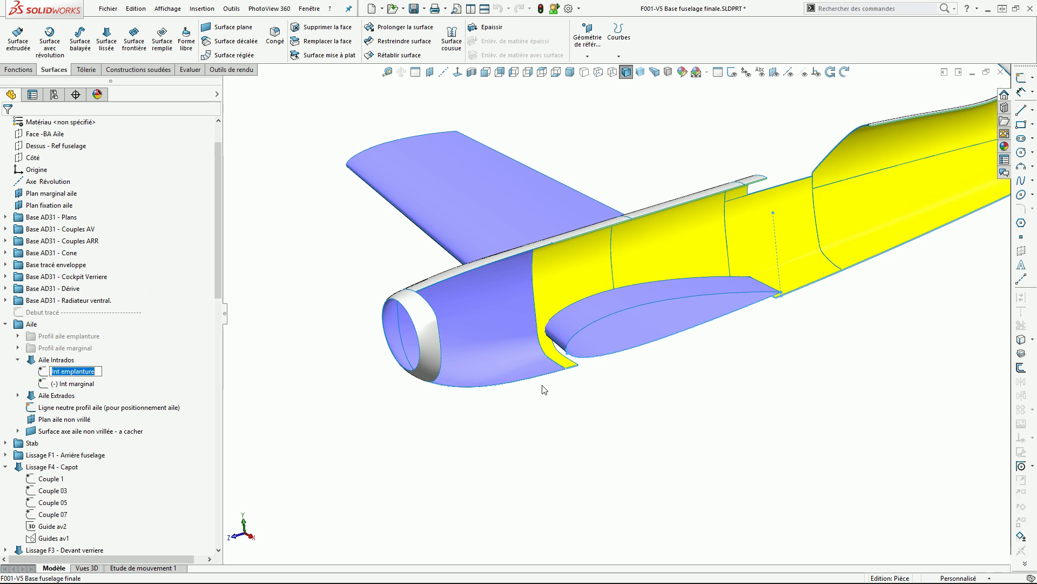
click(57, 384)
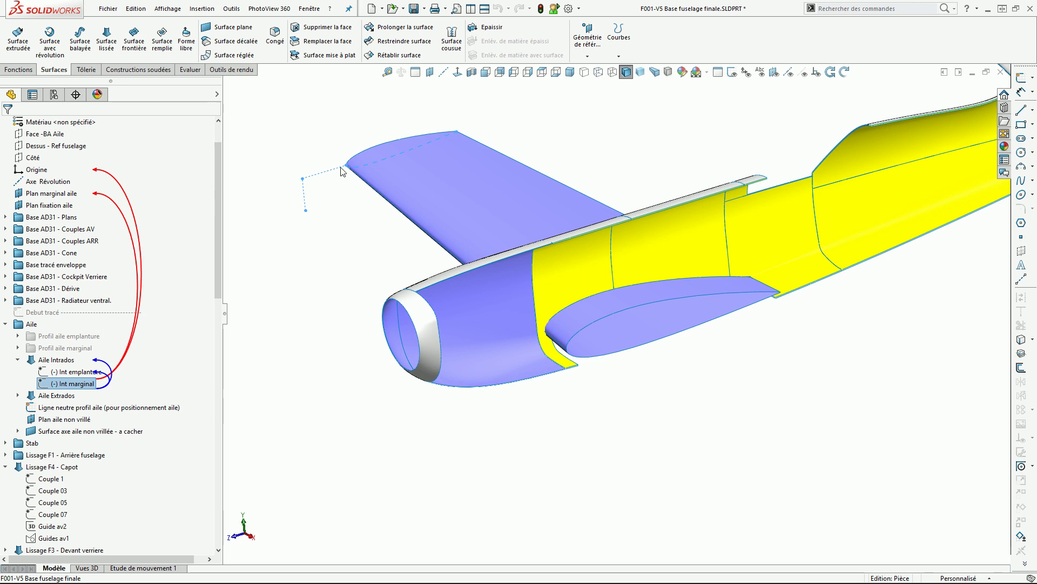
click(18, 360)
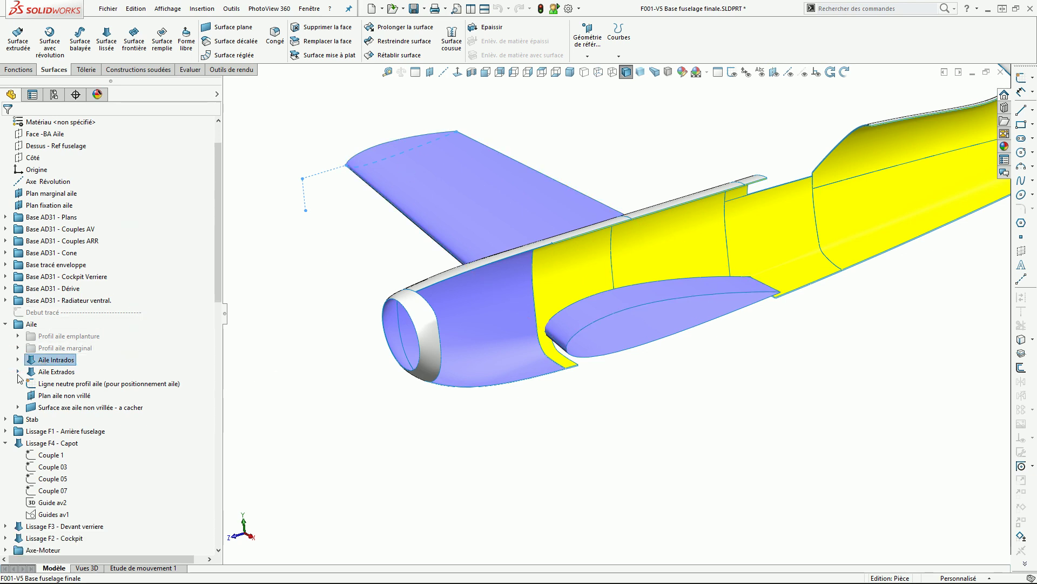
Expand the Aile Extrados loft, select its Ext emplanture and Ext marginal sketches in turn, then collapse it
click(18, 372)
click(77, 384)
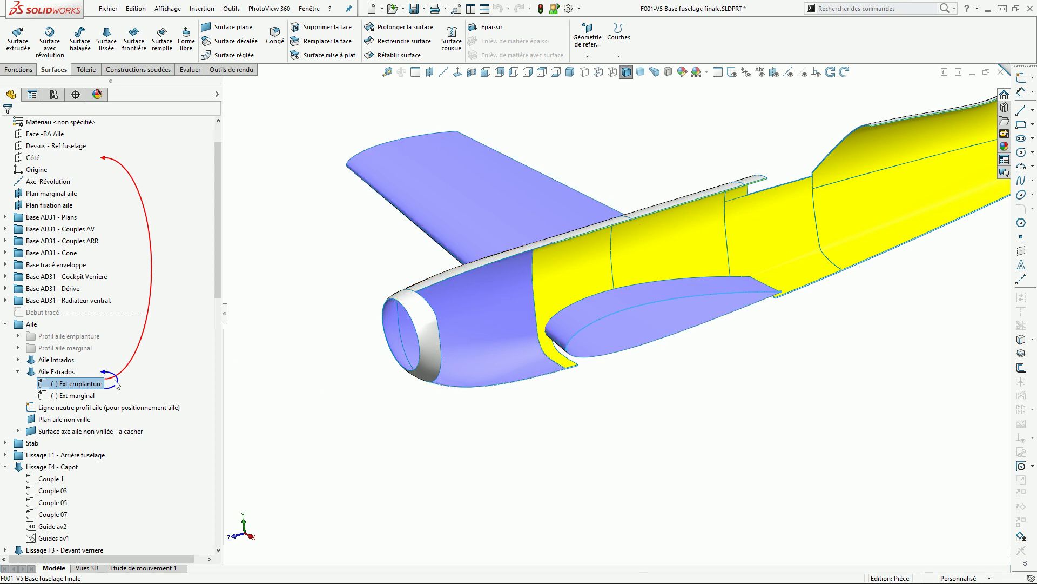
click(80, 396)
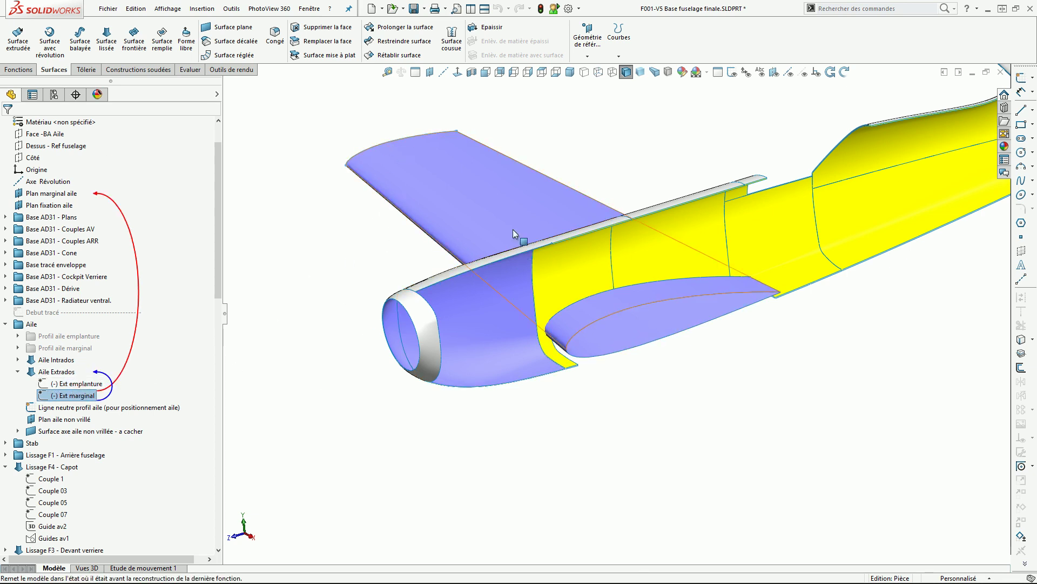
click(19, 372)
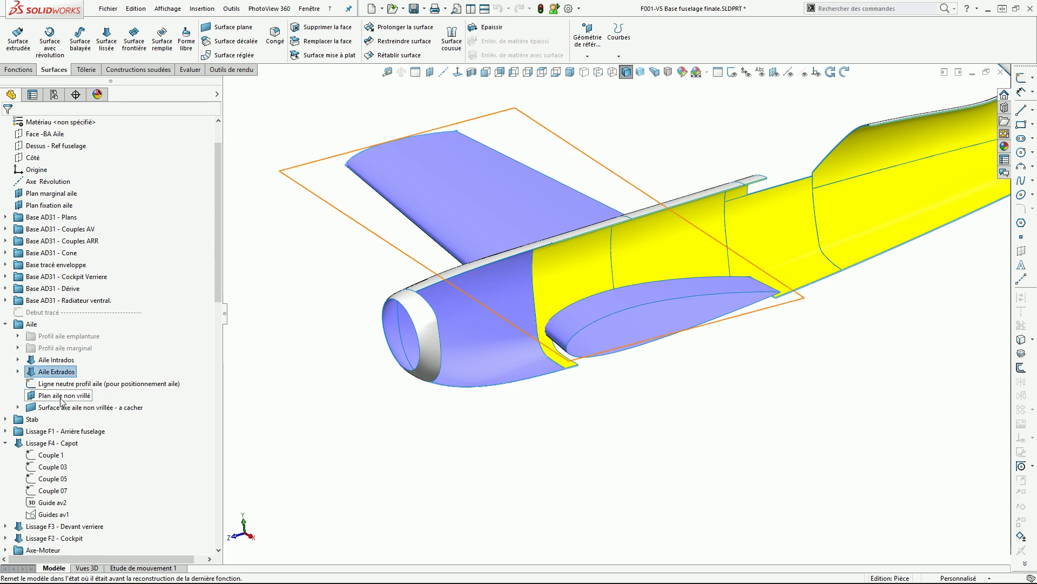
Select the Plan aile non vrillé plane and examine it against the wing profile from the side
click(62, 401)
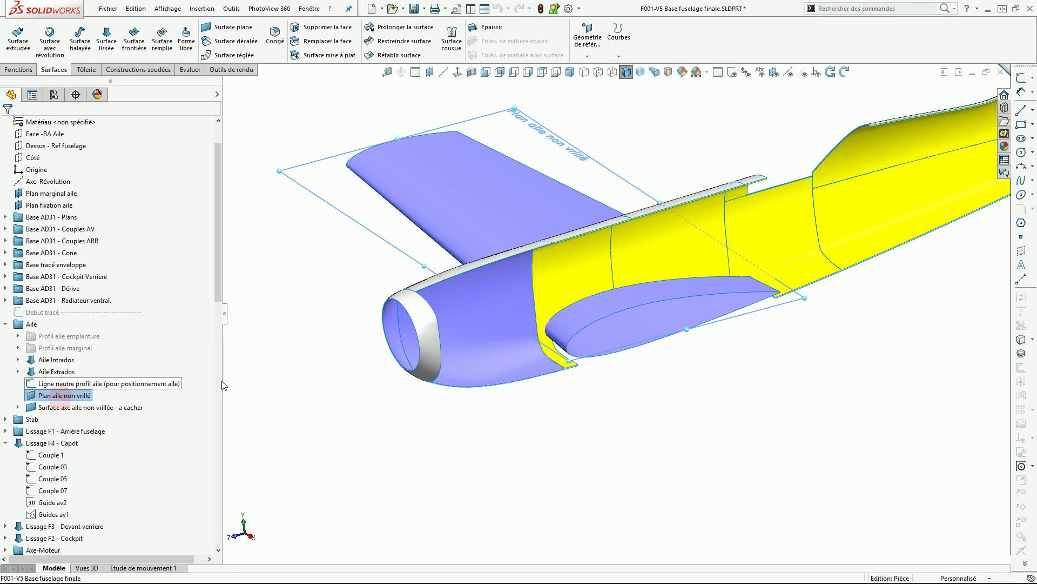
scroll(379, 384, up, 2)
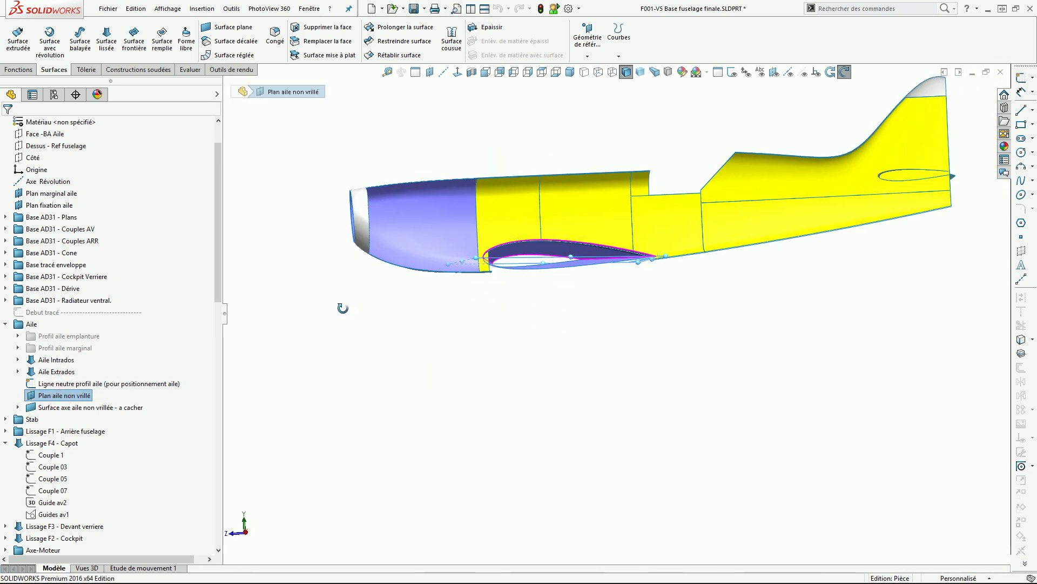